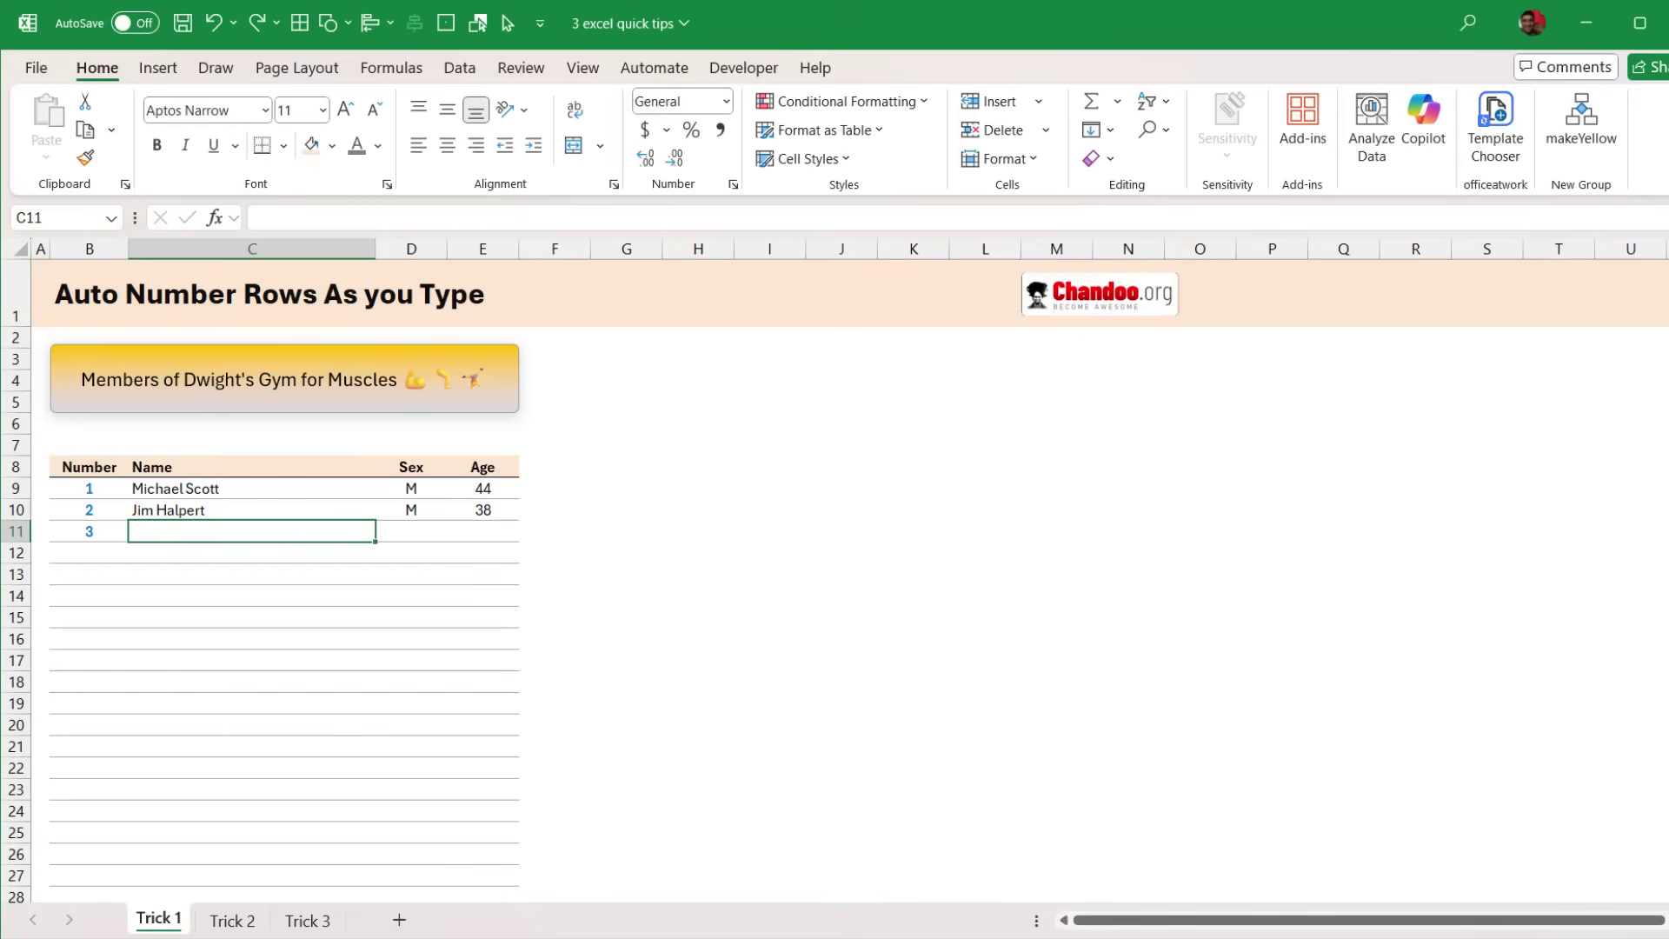
- Enter two more member names in C11 and C12 so column B numbers them 3 and 4
type("Pam B")
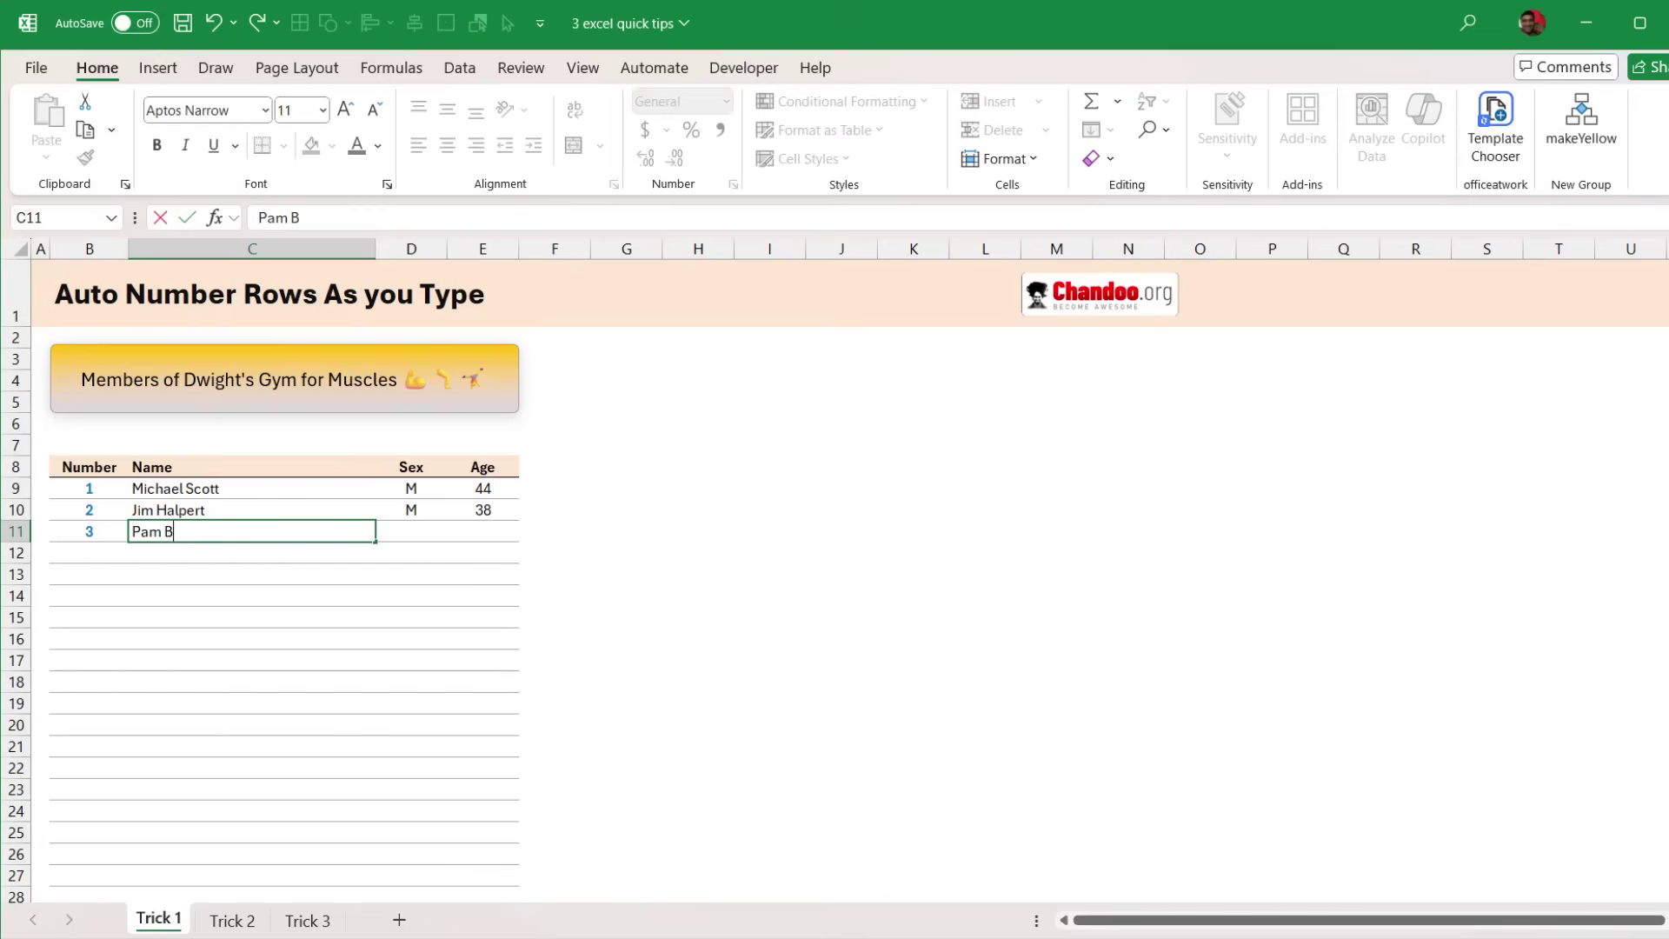
type("easley")
key("Tab")
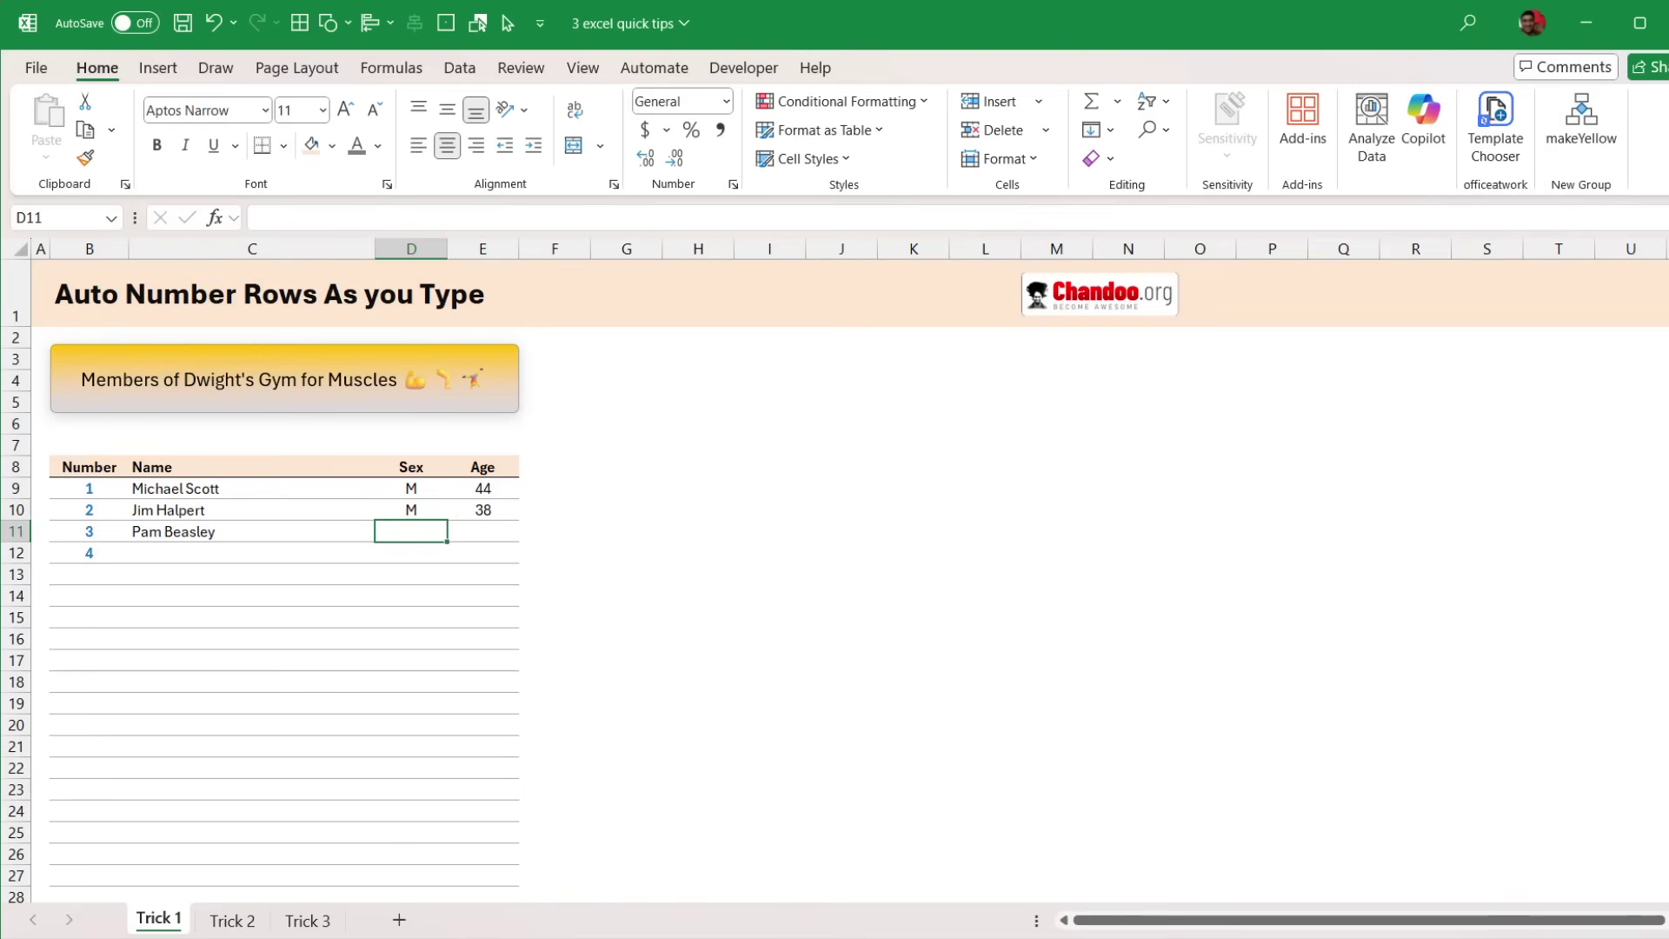
left_click(153, 553)
type("Erin")
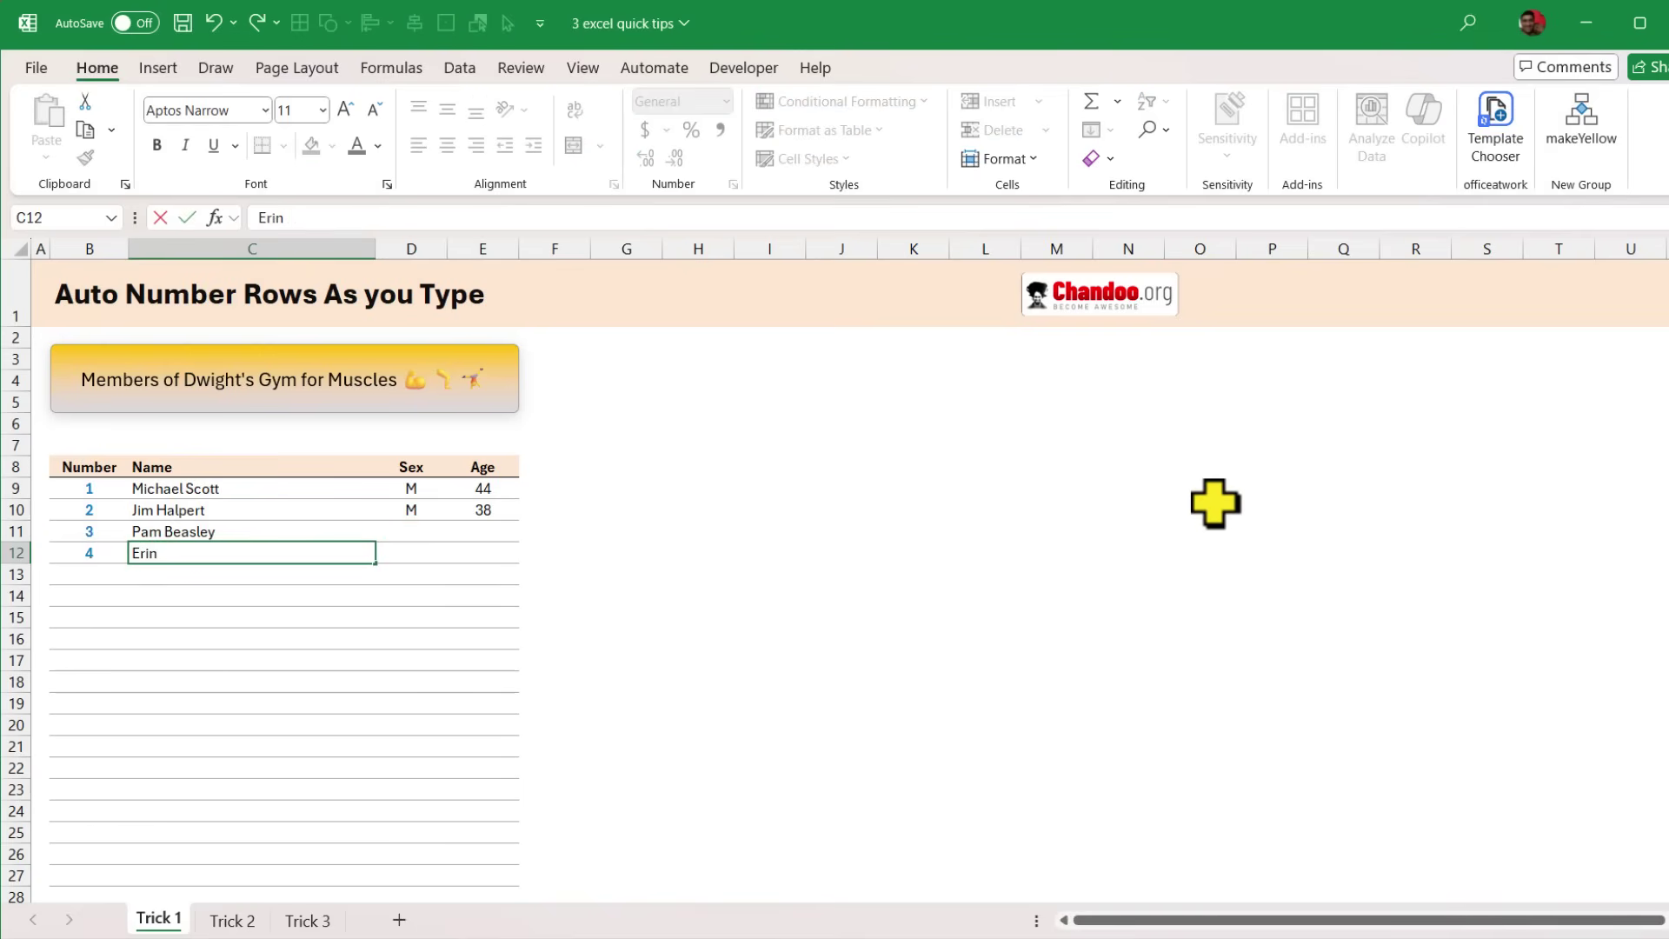
type(" Hannon")
key("Tab")
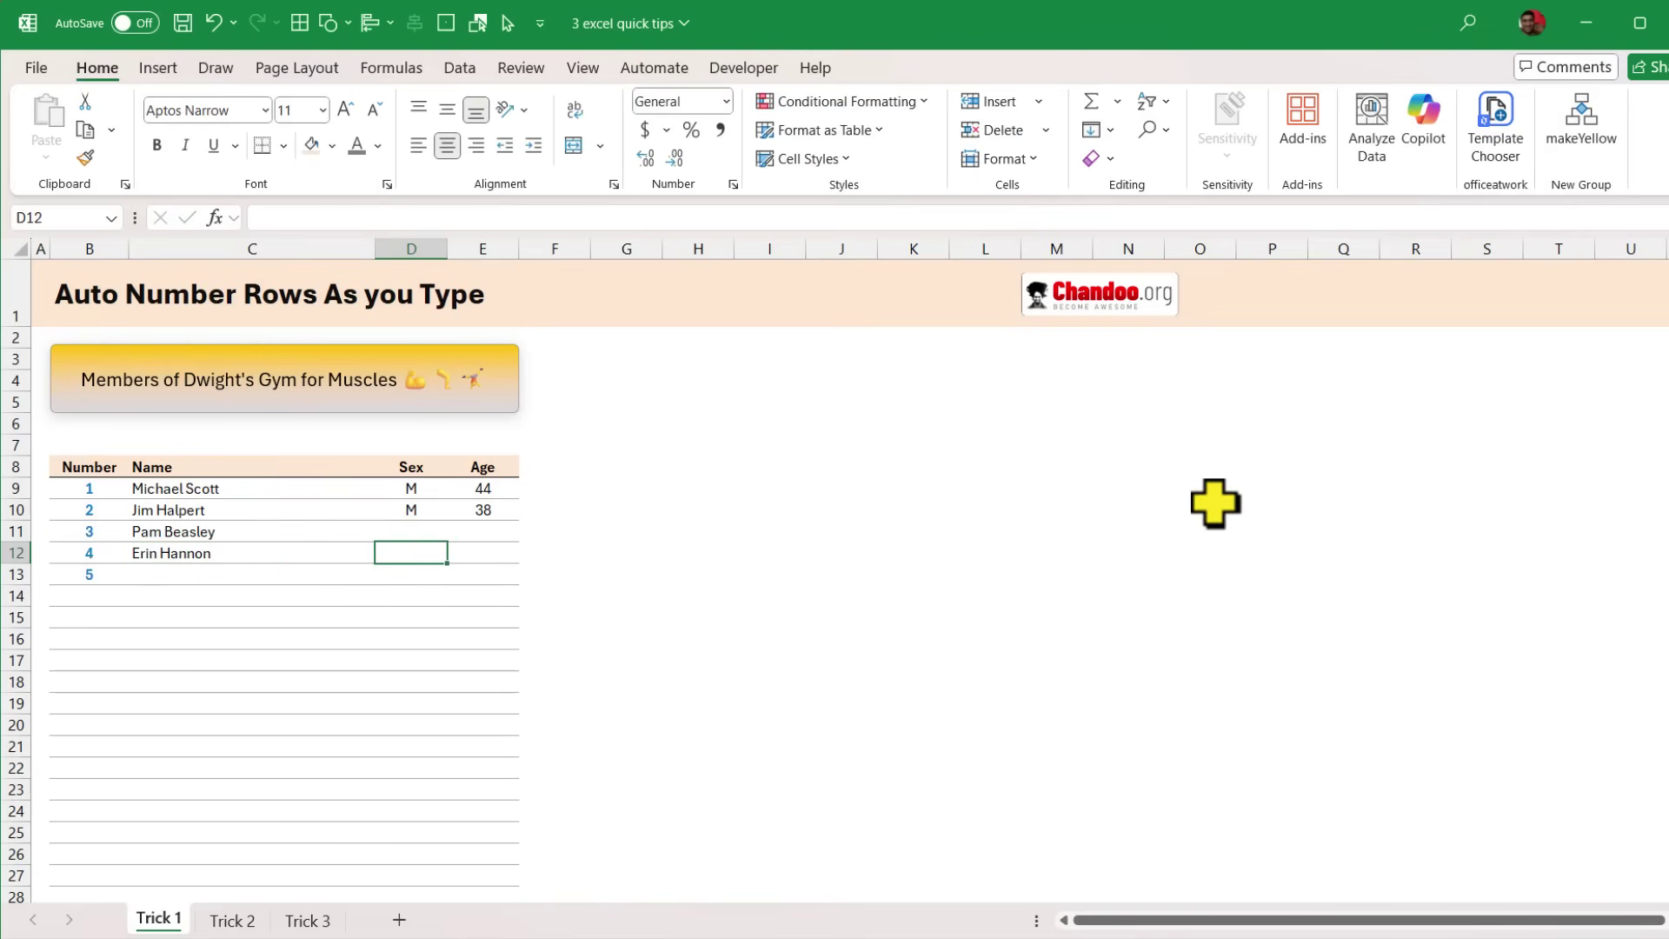
left_click(190, 575)
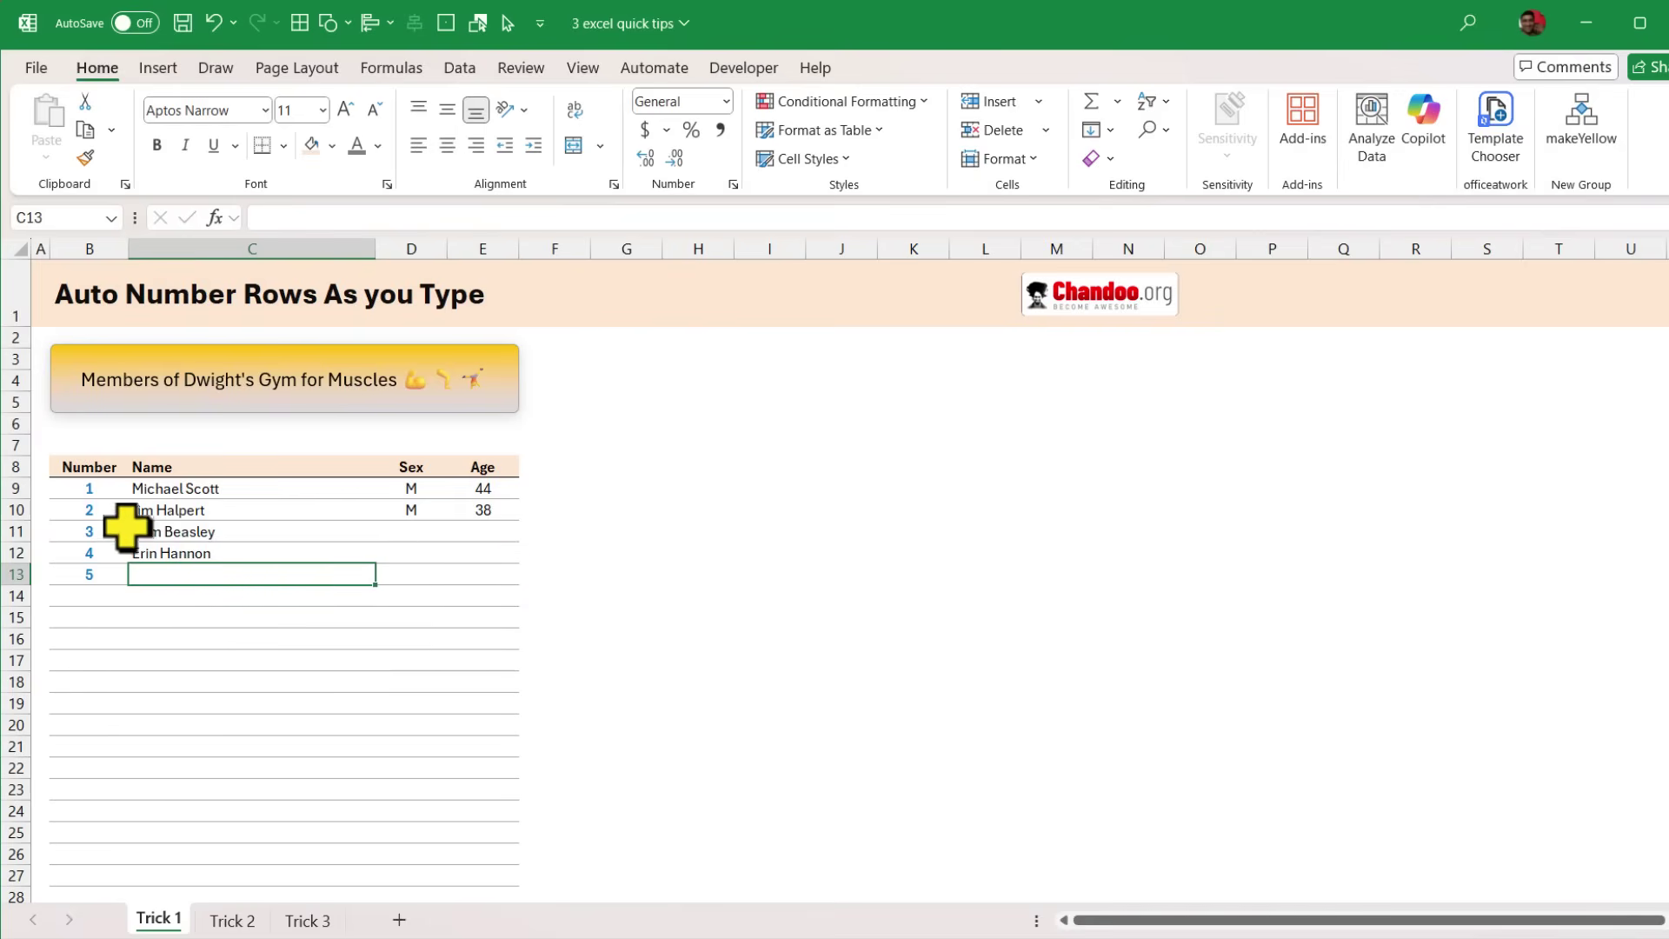
- Delete the old numbering formula from B9 and select the name range C9:C29
left_click(92, 488)
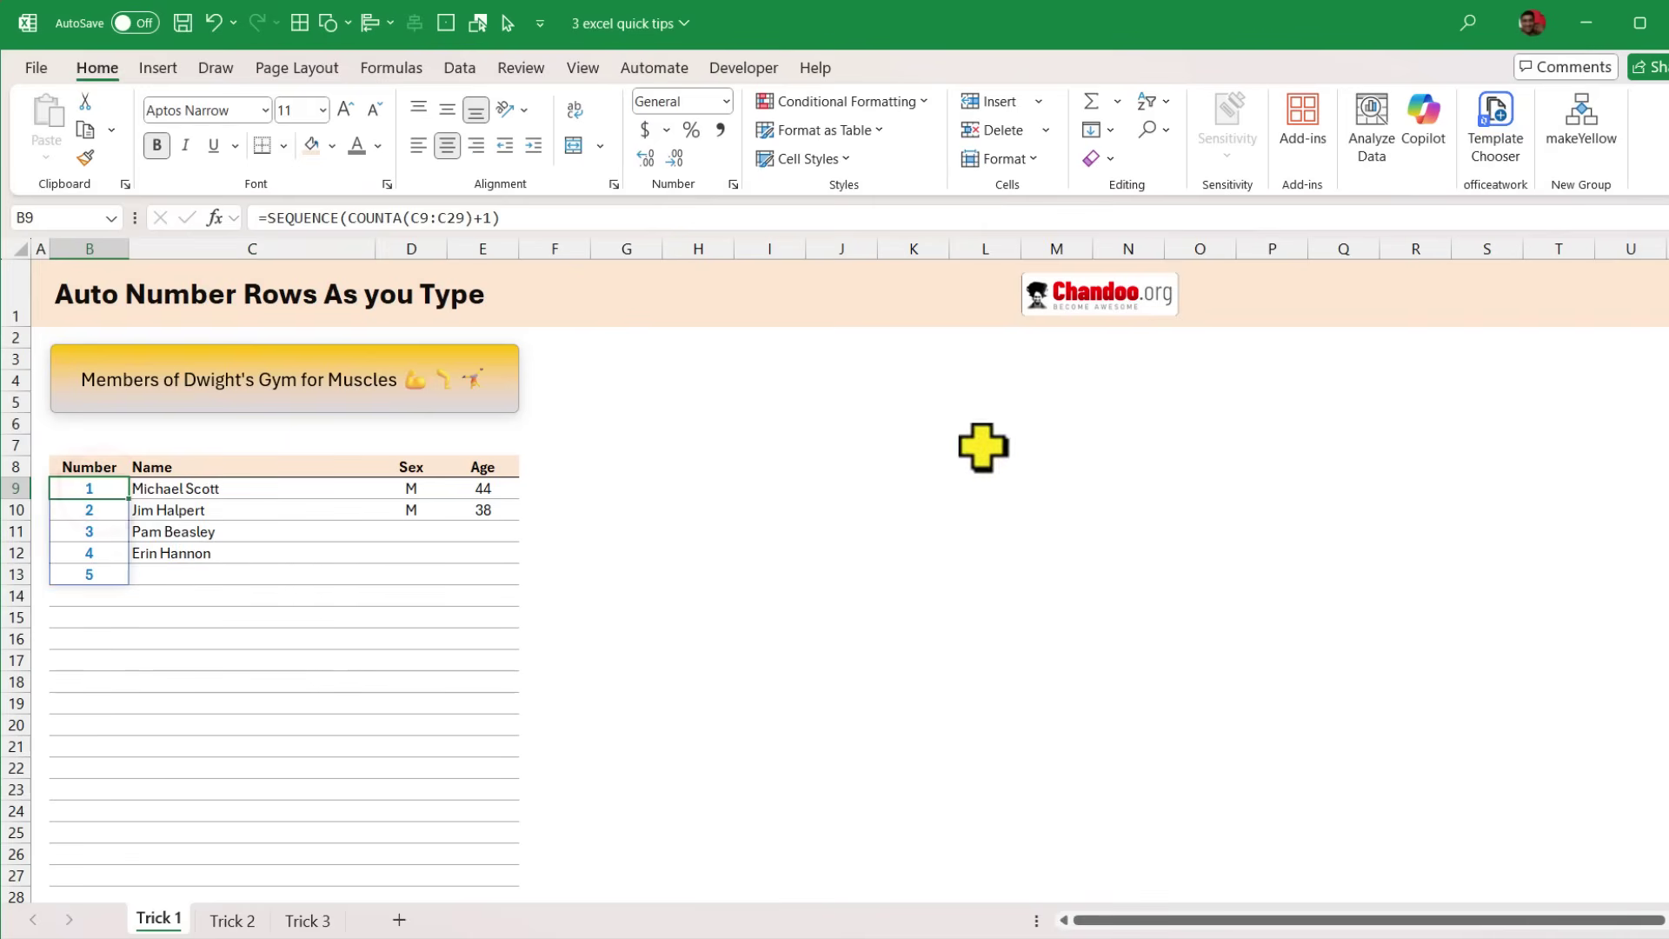
key("Delete")
left_click_drag(190, 488, 216, 922)
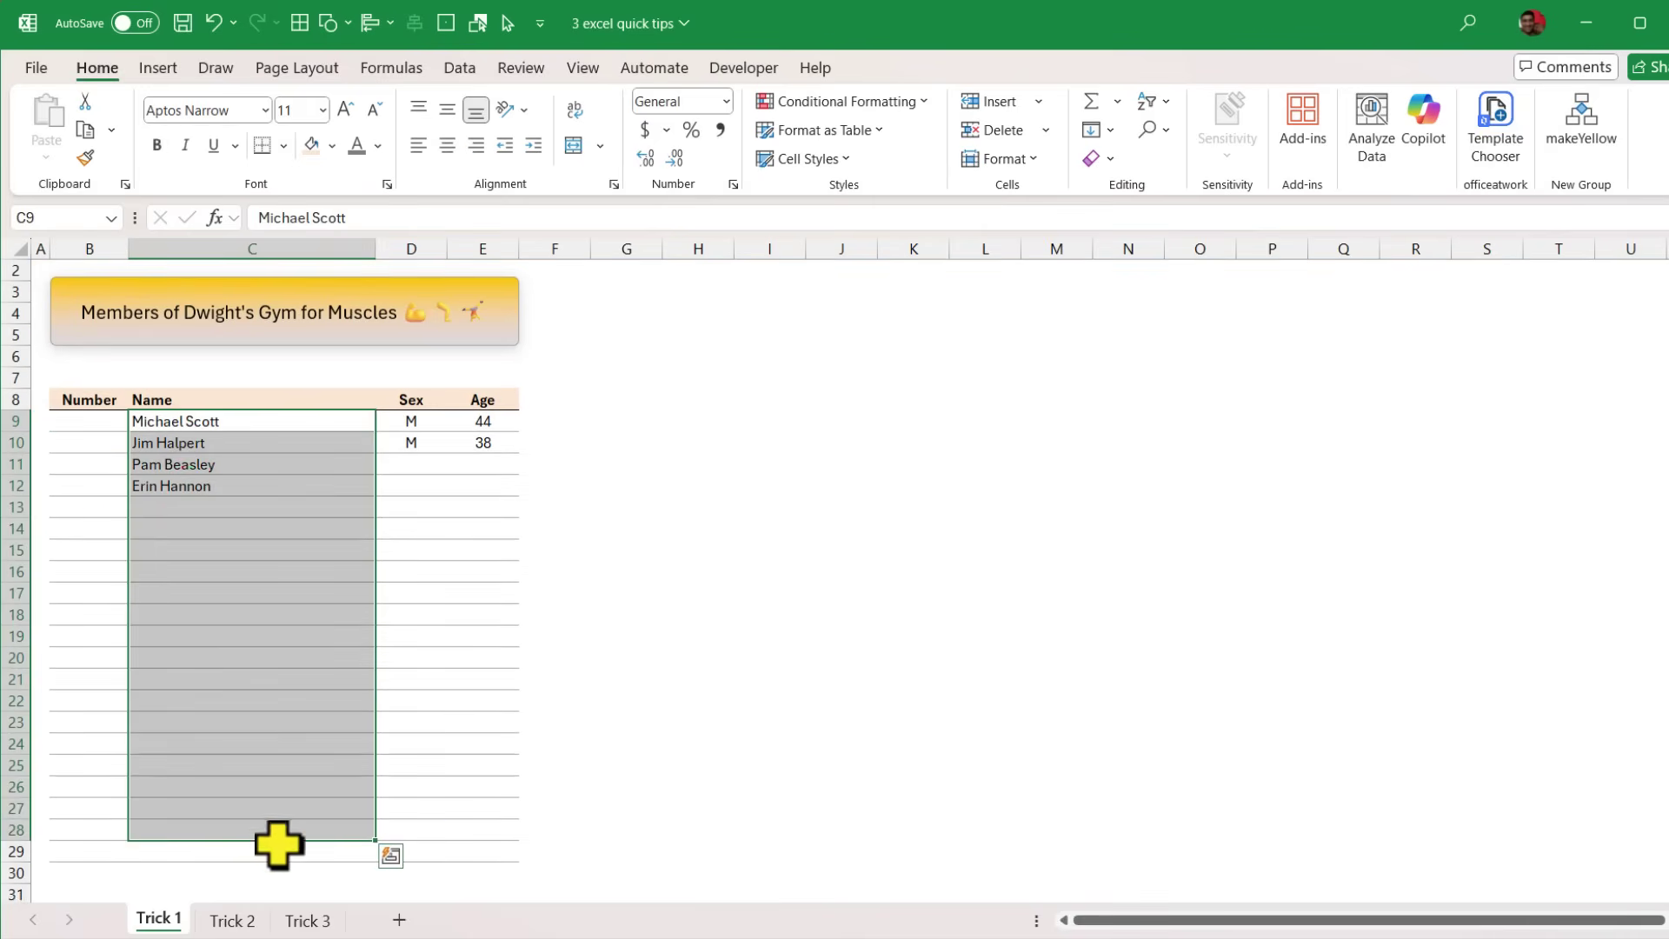
left_click(281, 855, "shift")
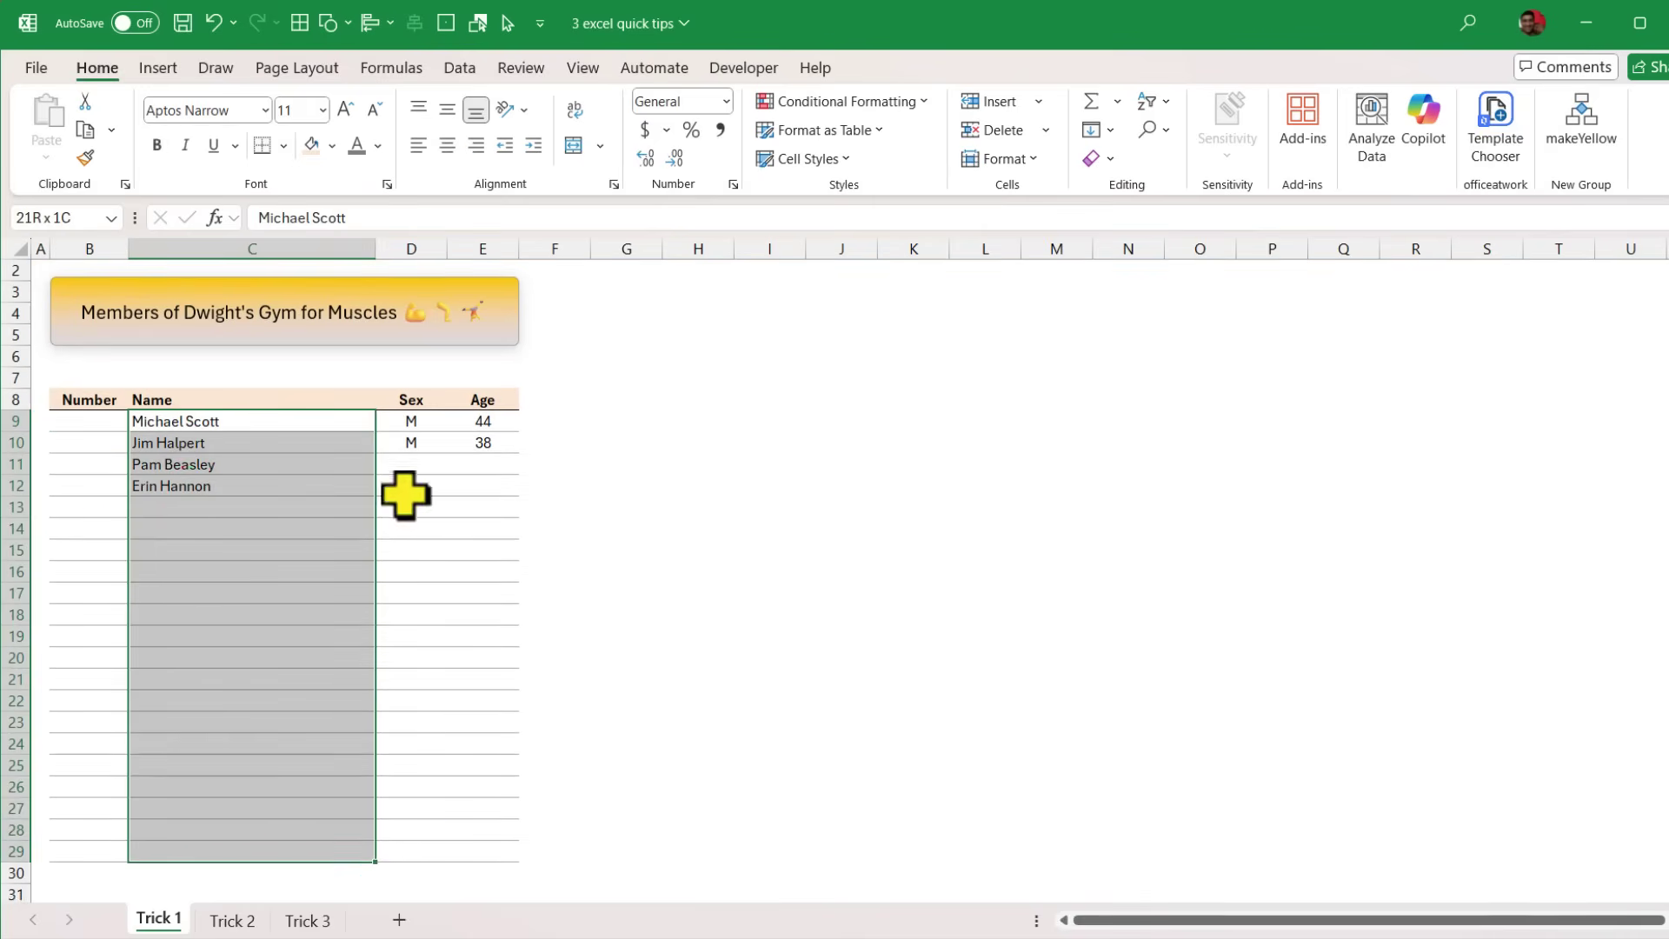
- Enter =SEQUENCE(10) in B9 so the Number column spills 1 to 10
left_click(91, 426)
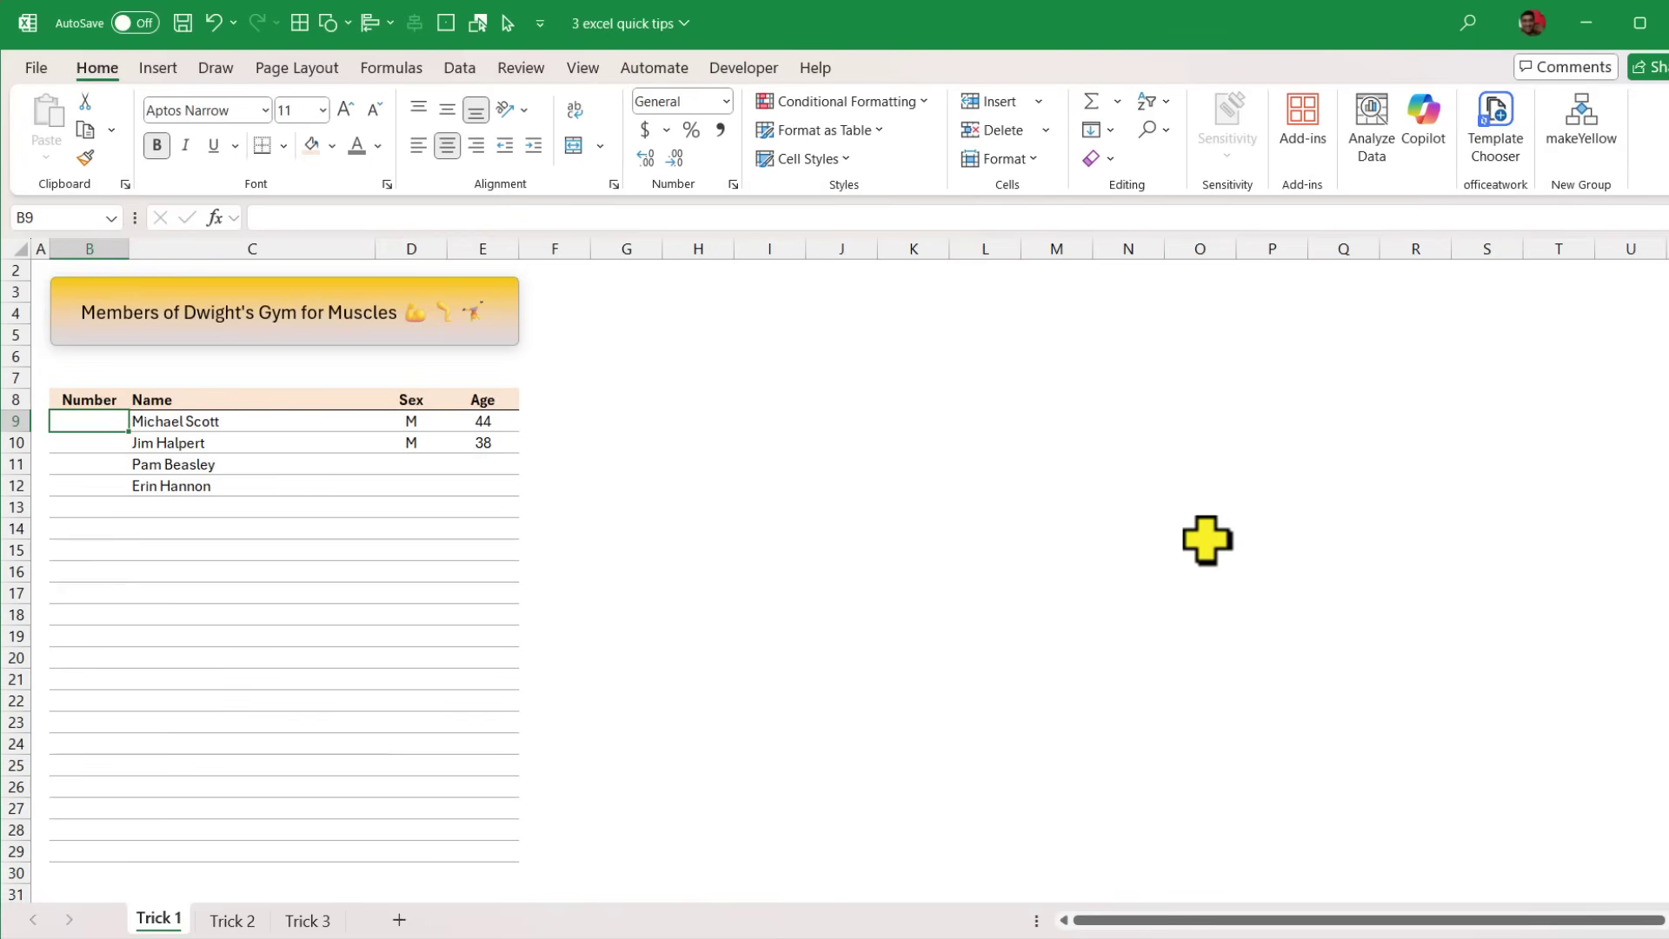
type("=seq")
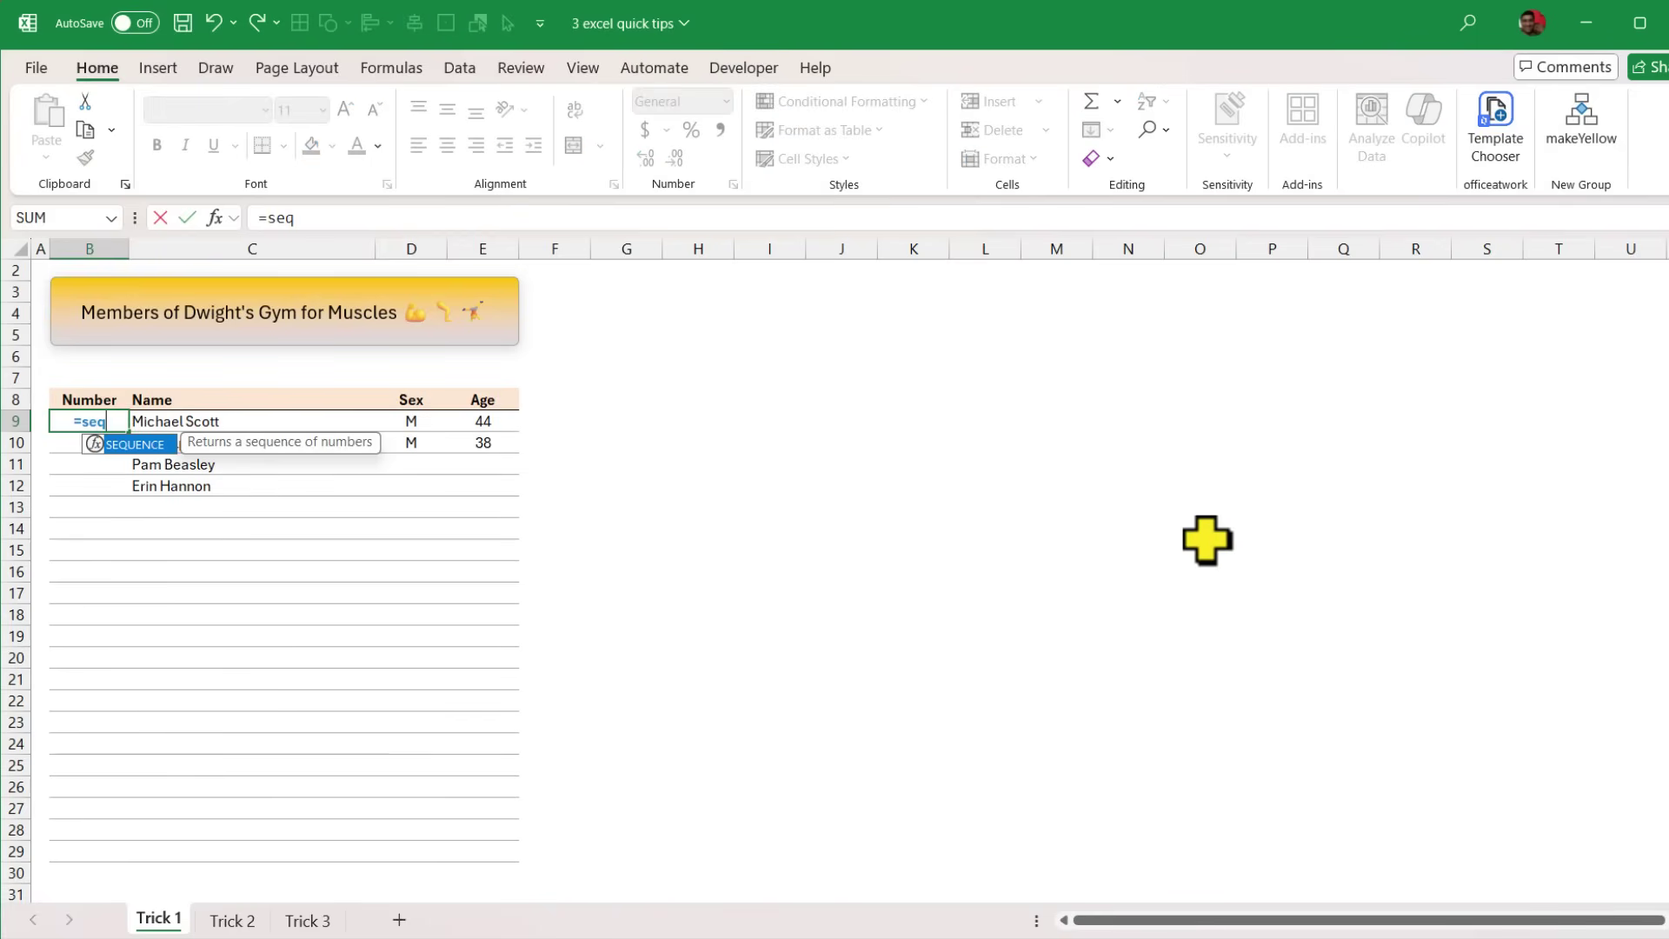
key("Tab")
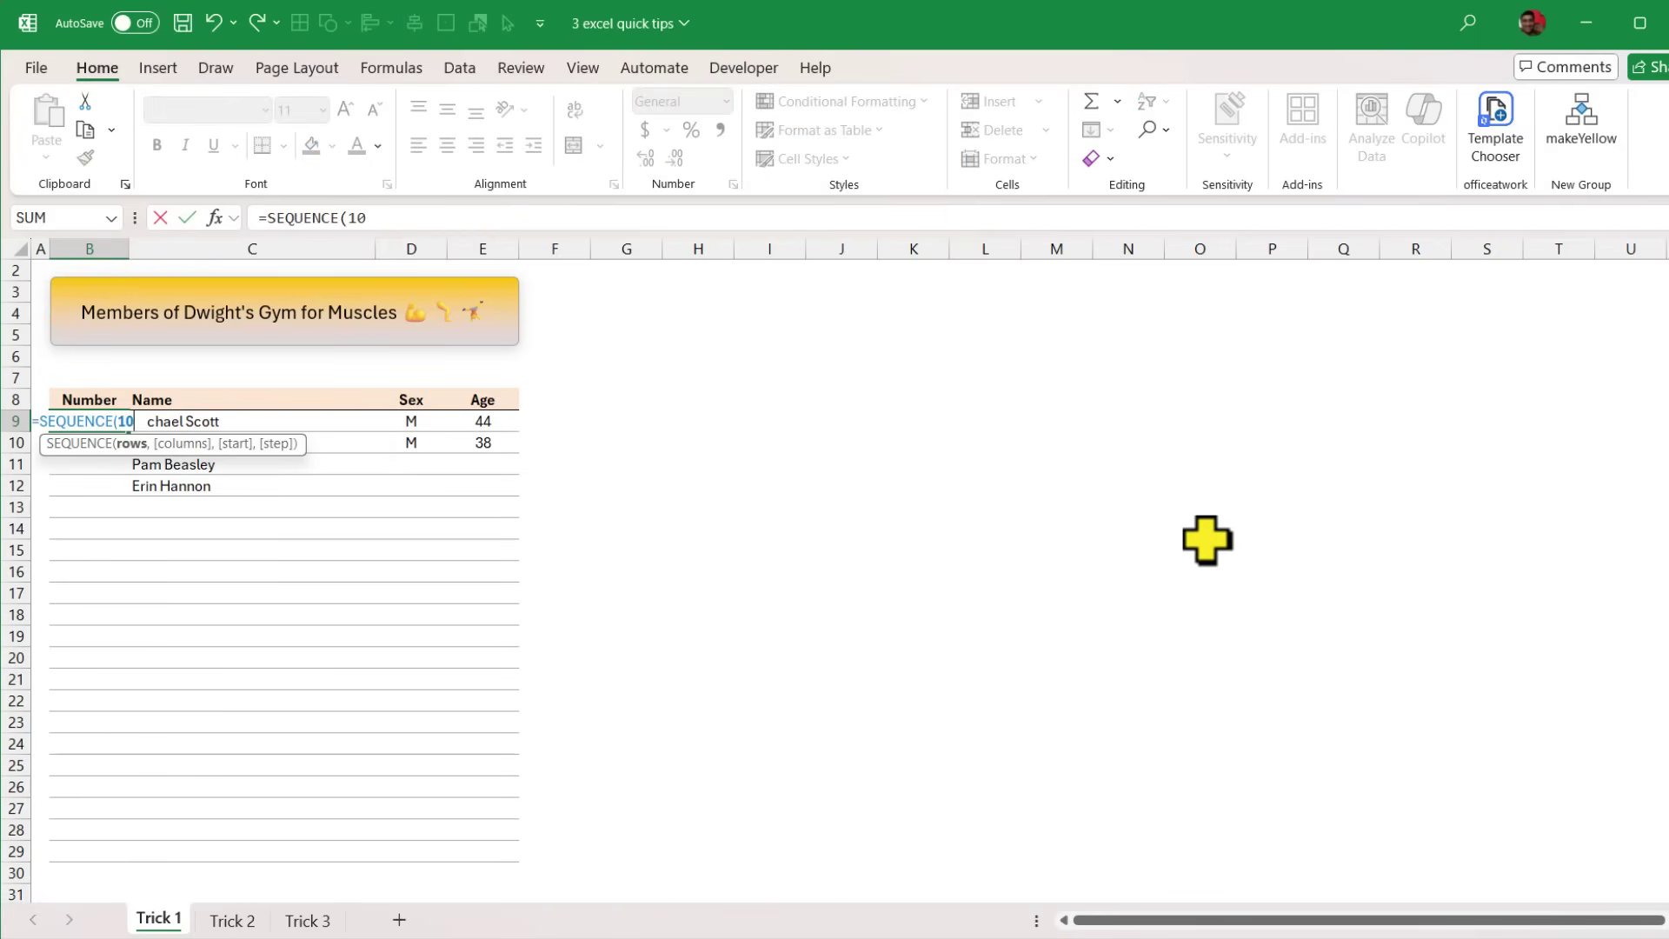
type("10")
key("Return")
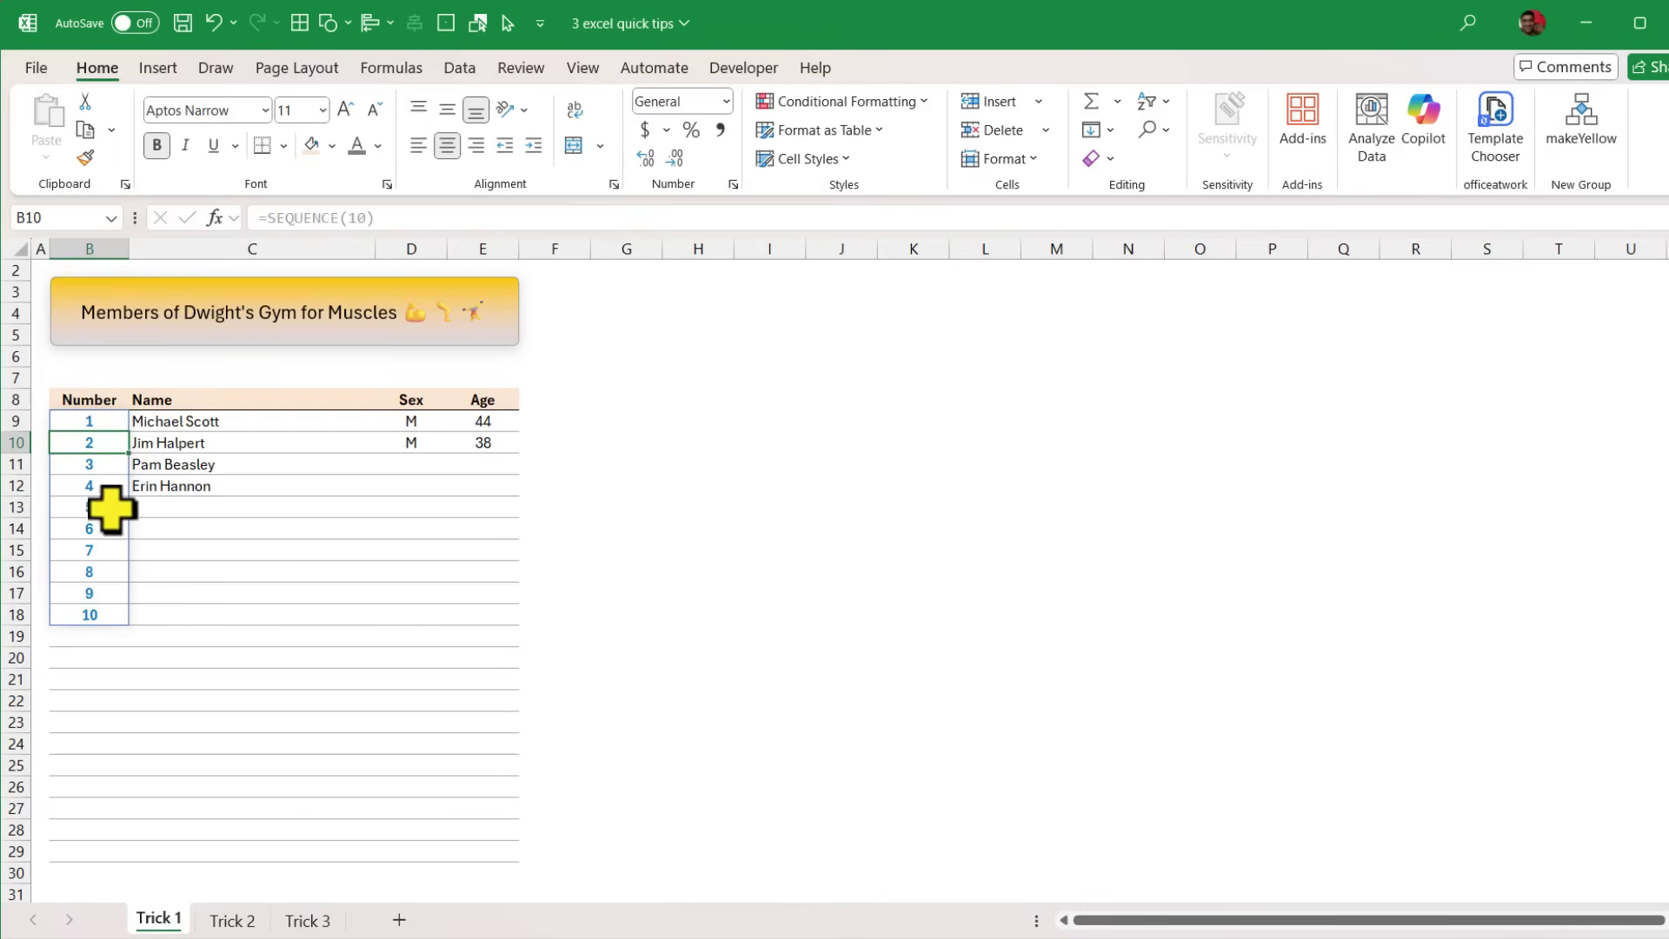
left_click_drag(199, 421, 209, 488)
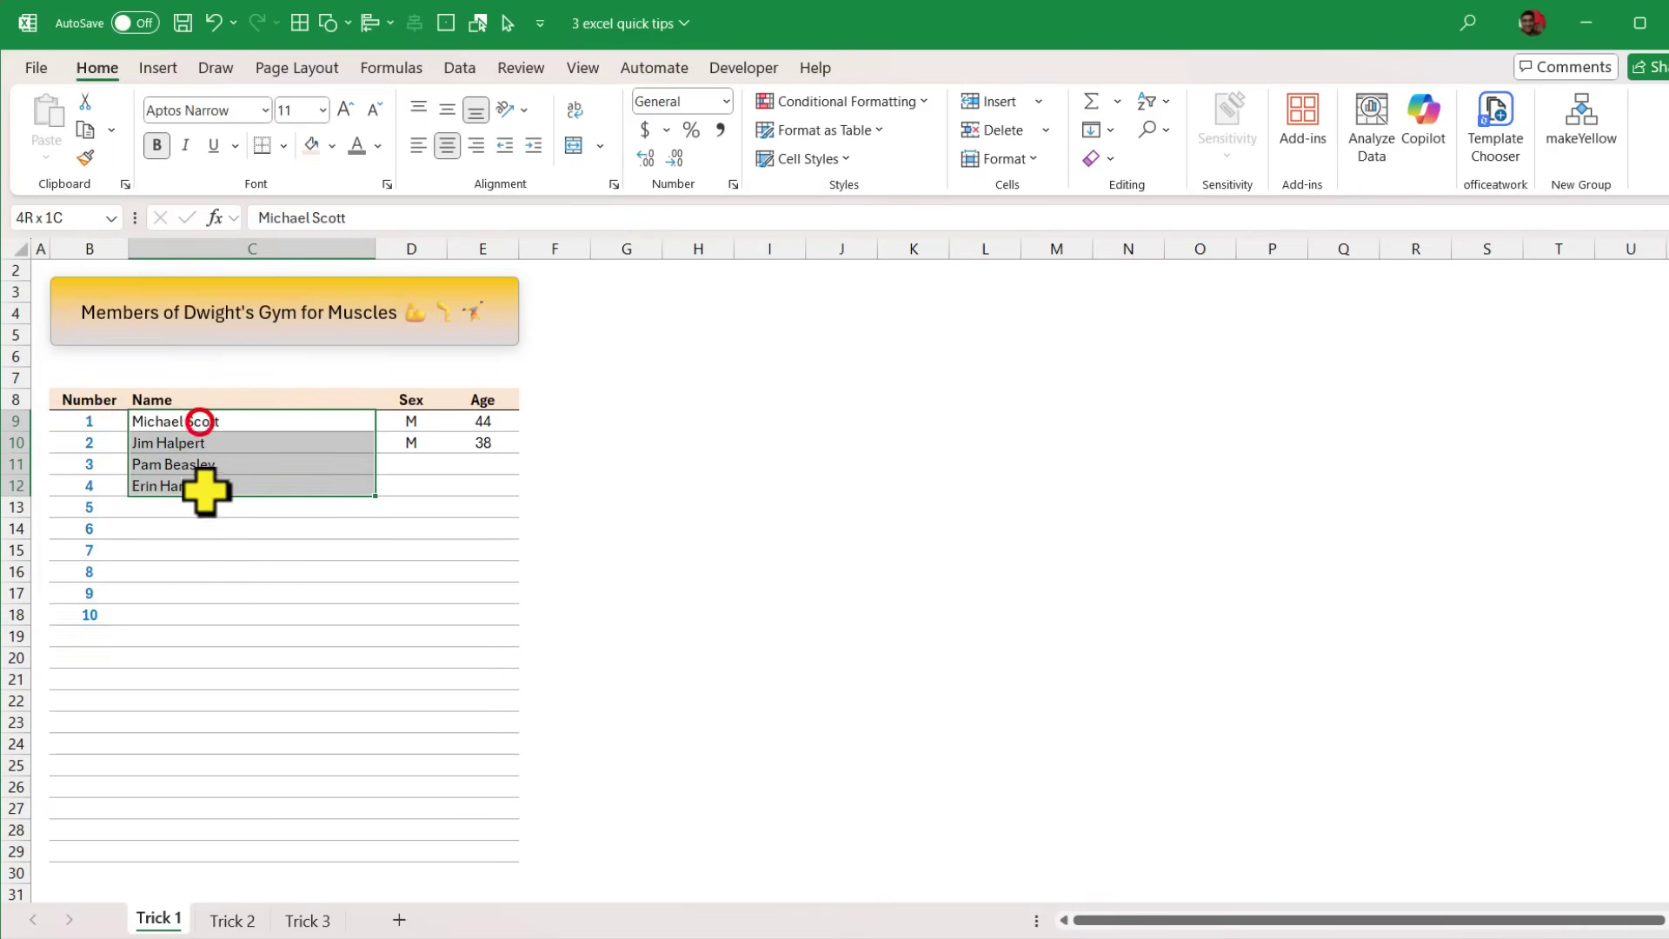
left_click(99, 423)
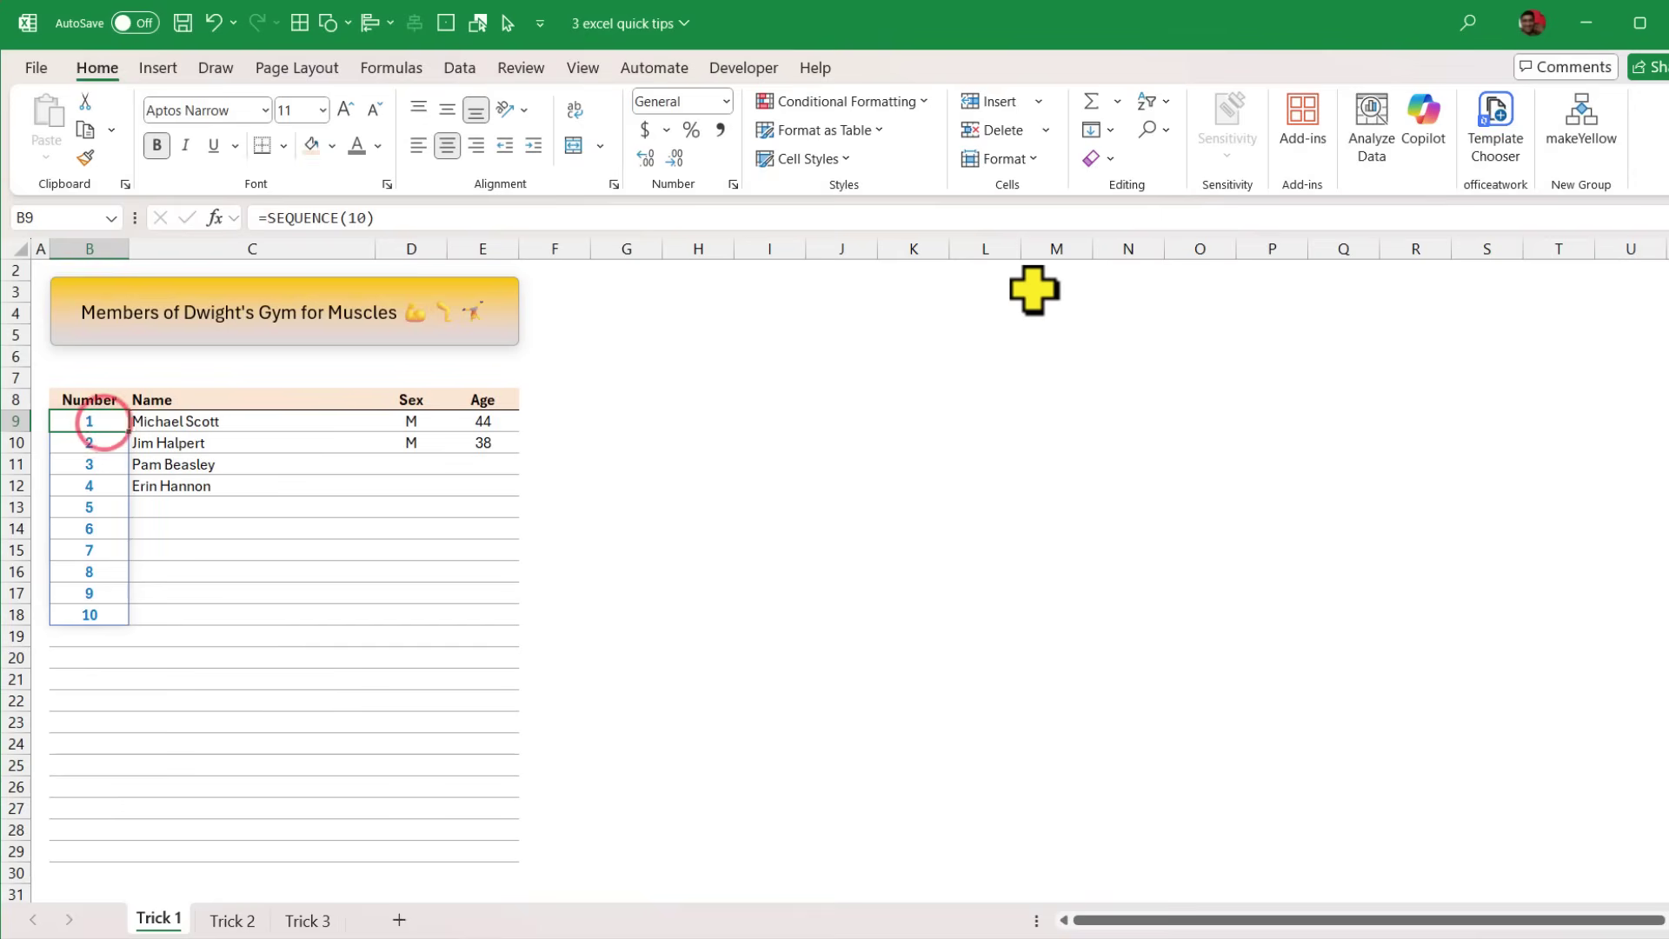
- Replace B9's formula with =SEQUENCE(COUNTA(C9:C29)+1) to count the listed names
type("=")
key("Escape")
key("Delete")
type("=")
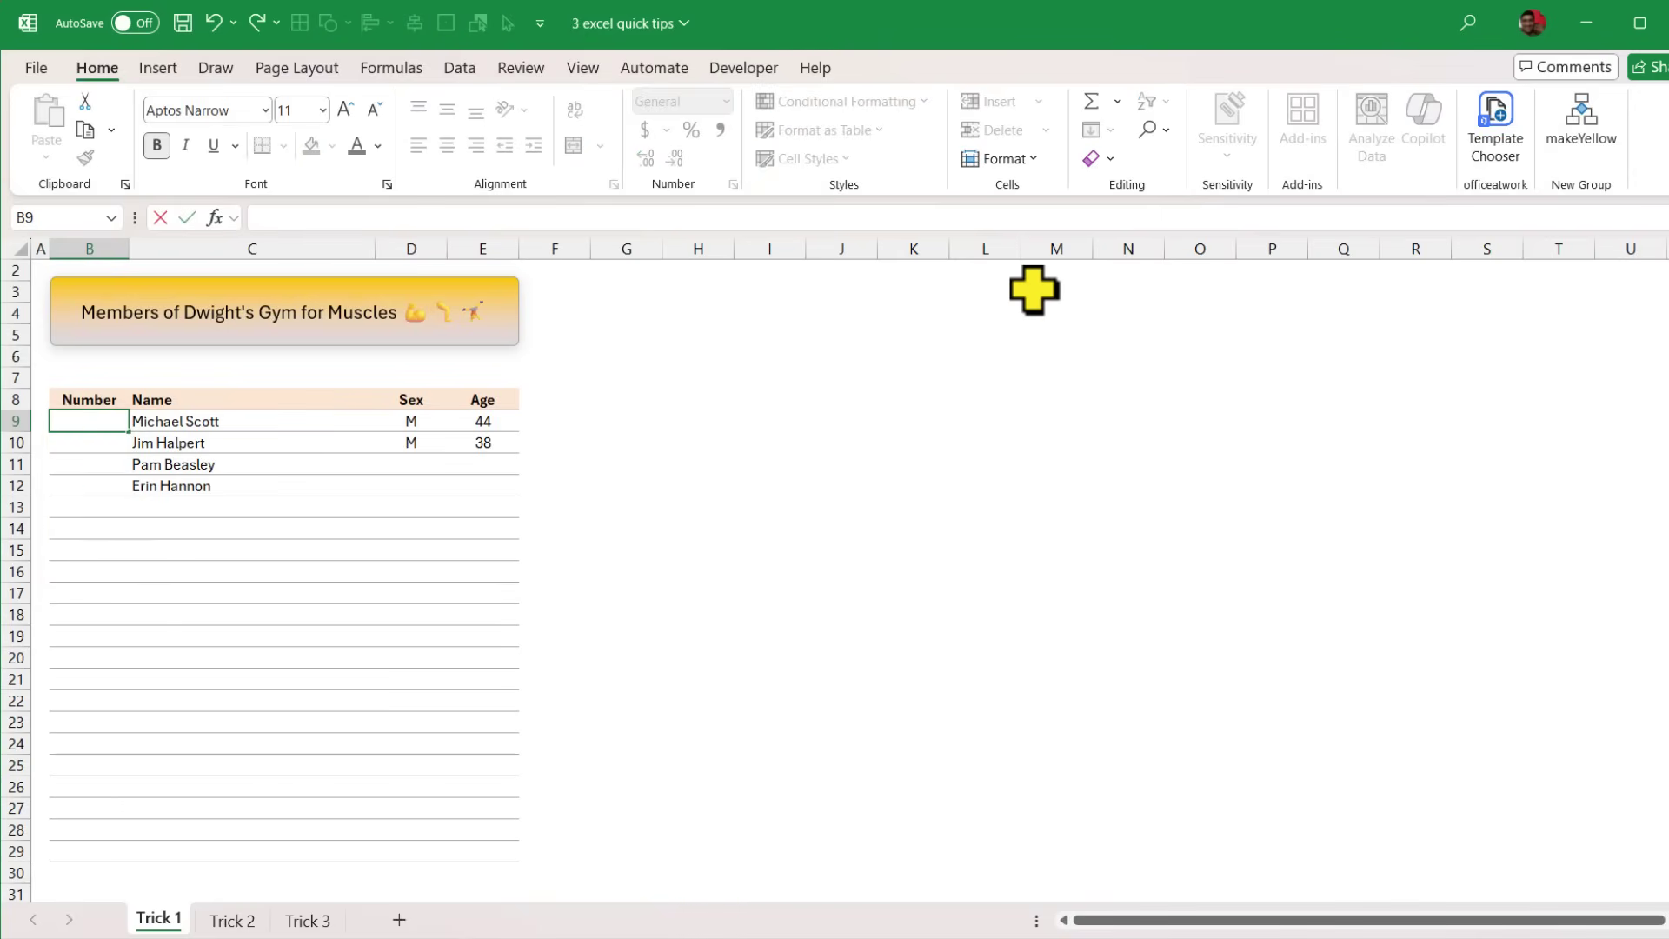
type("seq")
key("Tab")
key("Right")
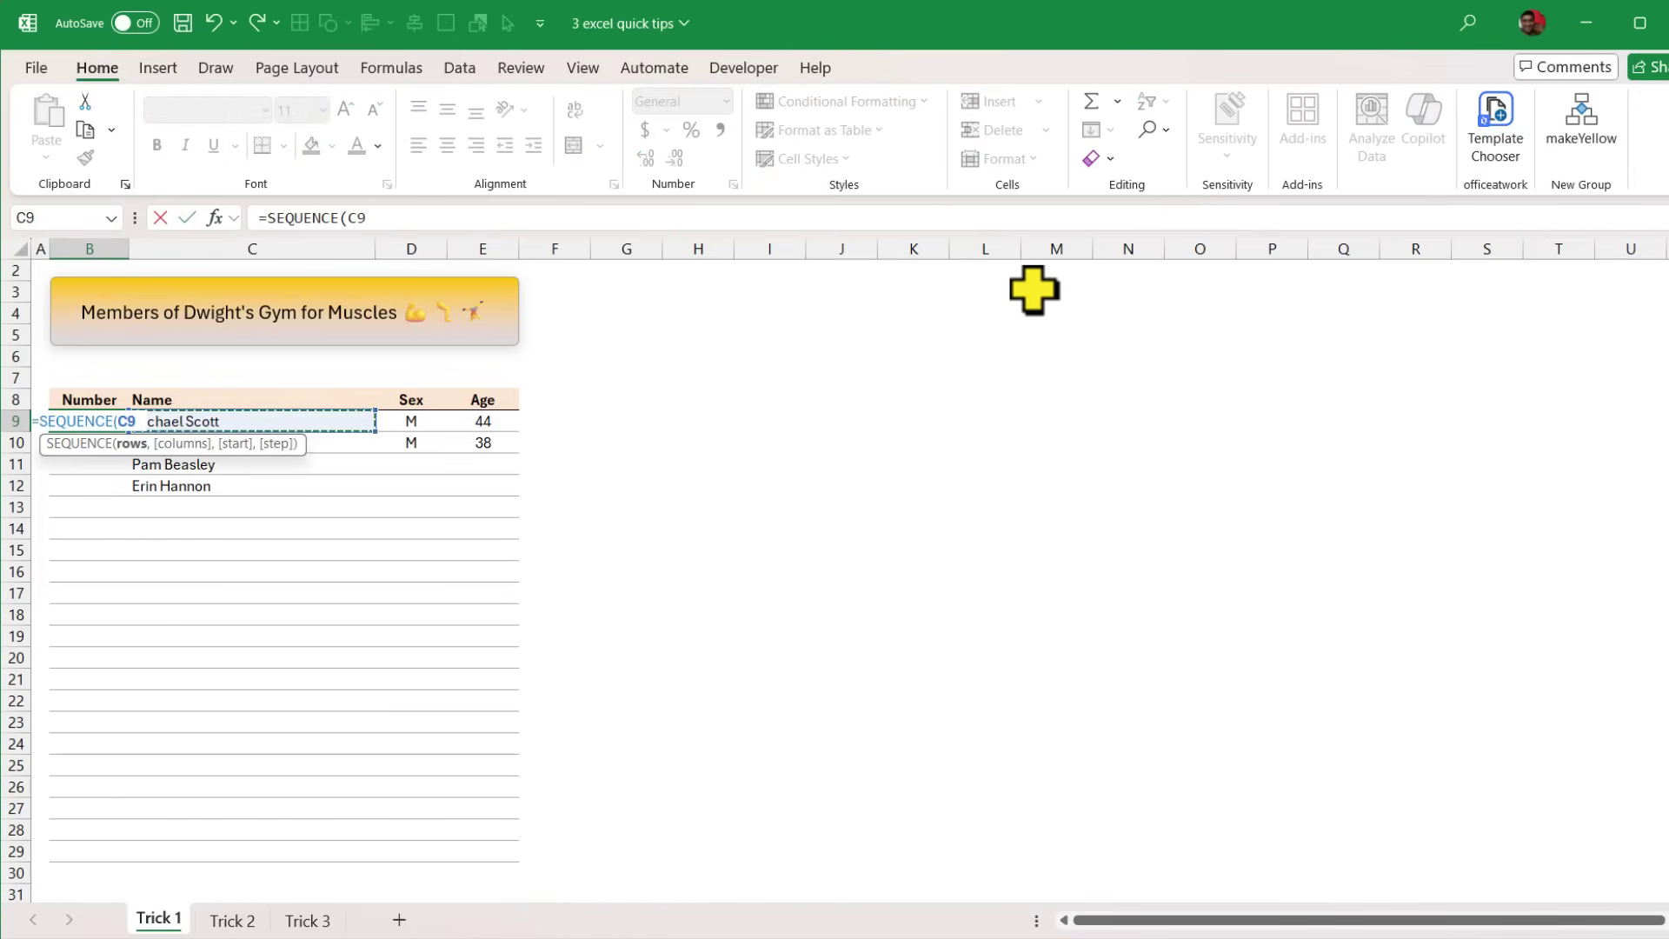
key("BackSpace")
type("counta")
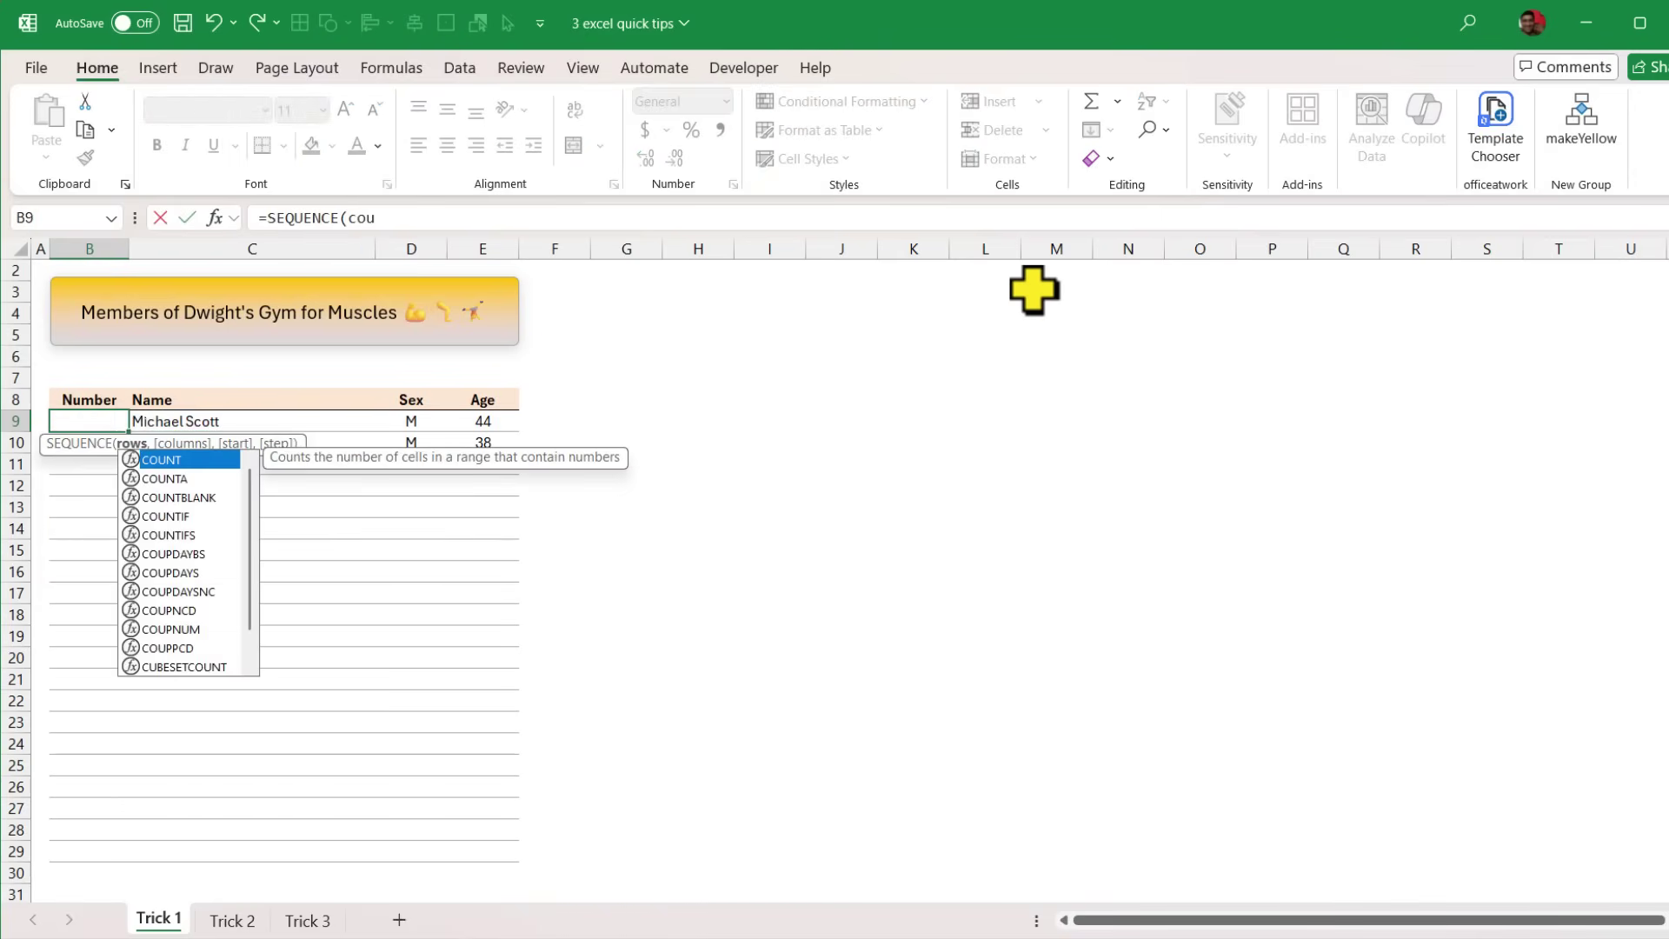
key("Tab")
left_click_drag(174, 421, 235, 859)
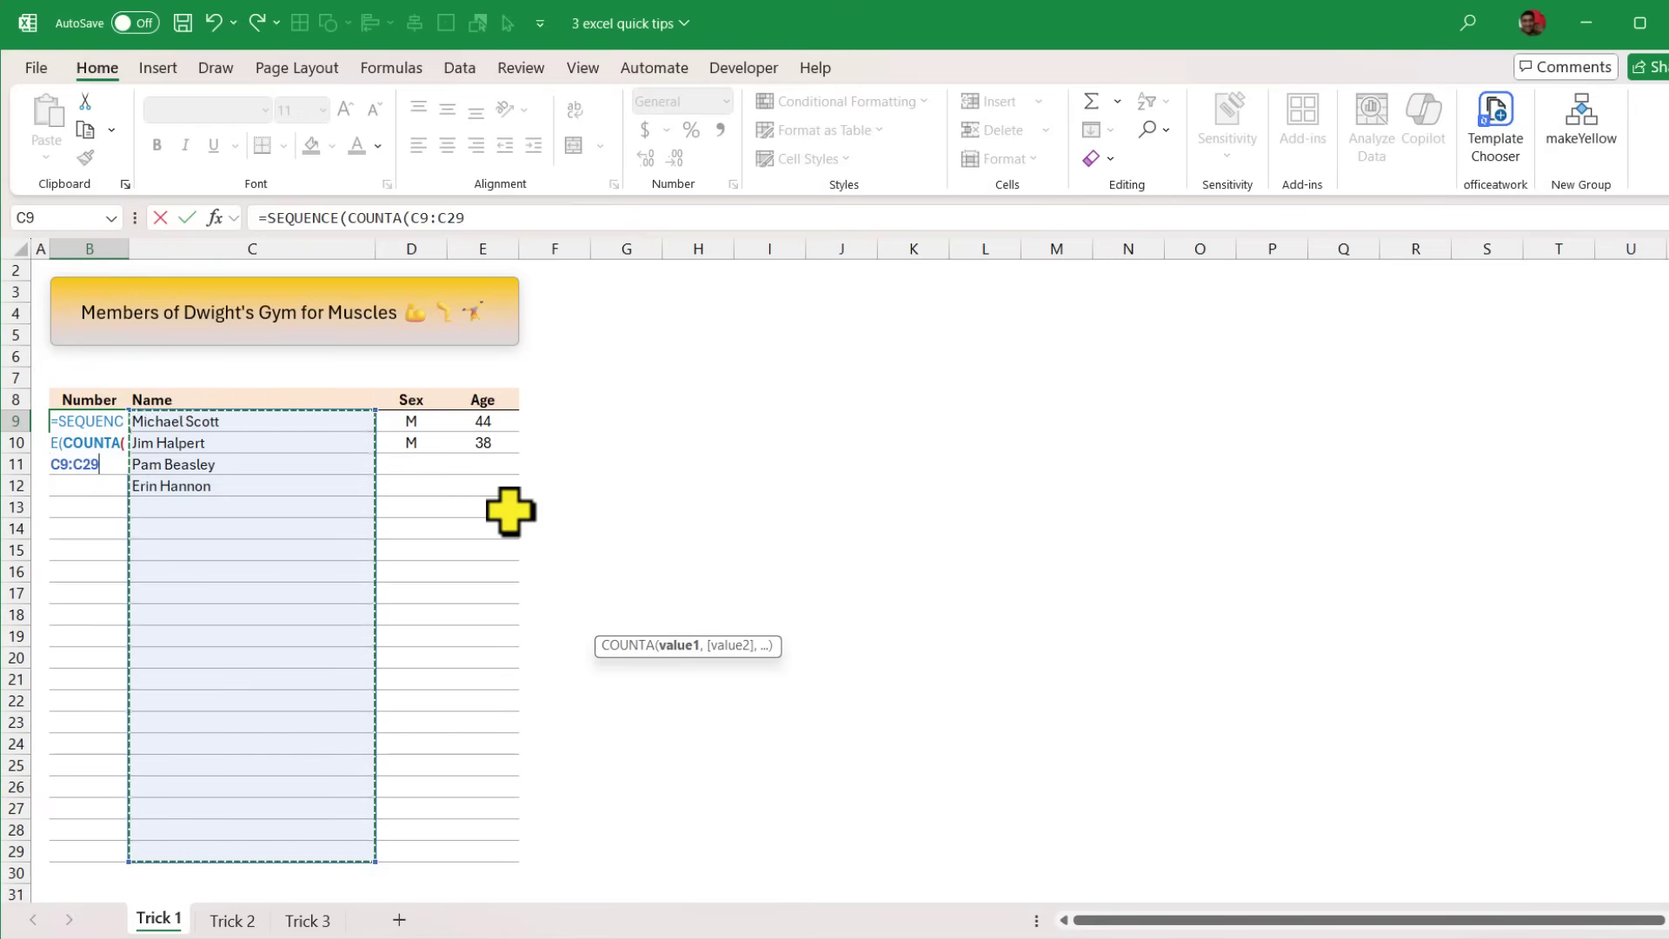
type(")+")
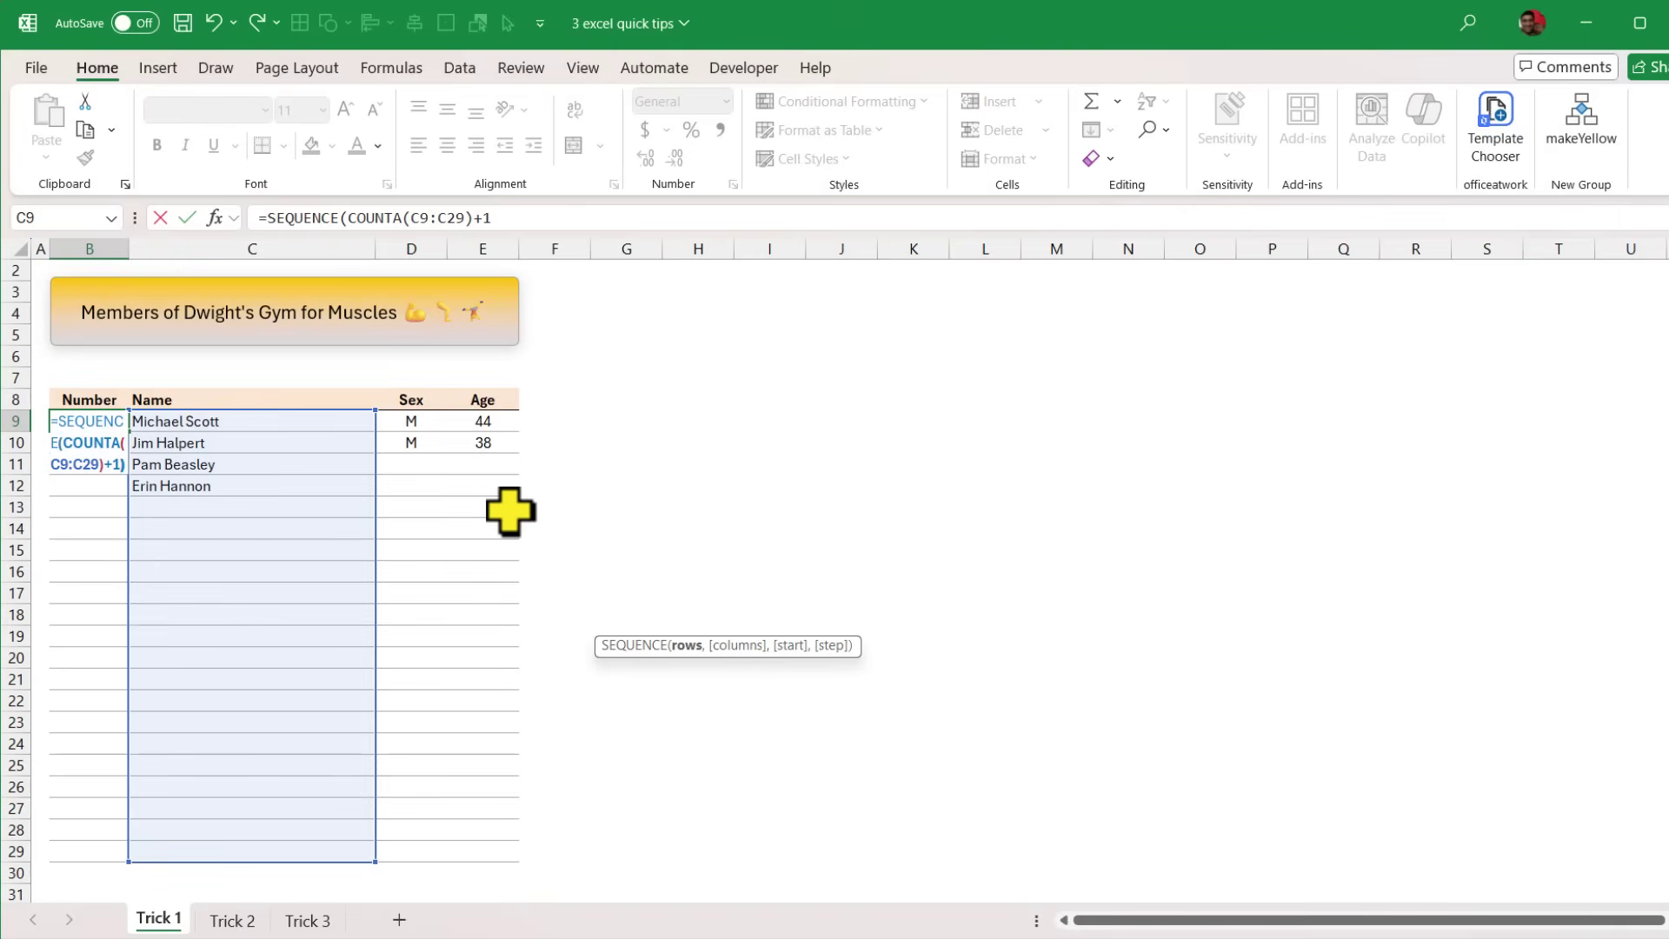
type("1")
key("Return")
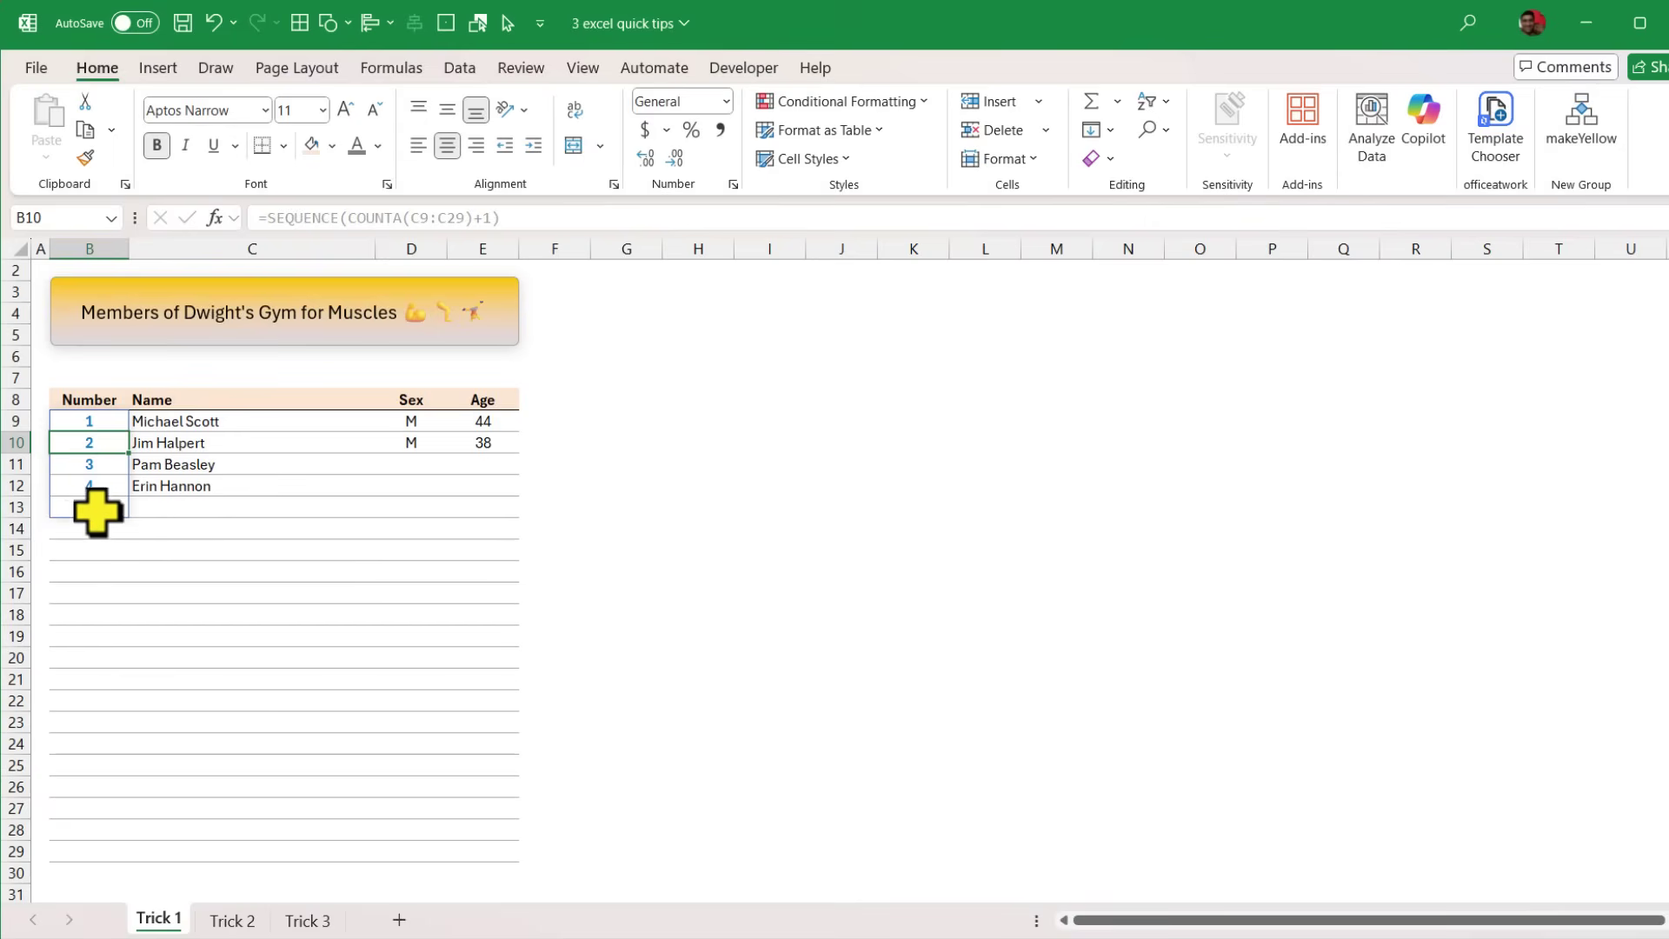
- Add two more member names in C13 and C14, extending the numbering to 7
left_click(202, 508)
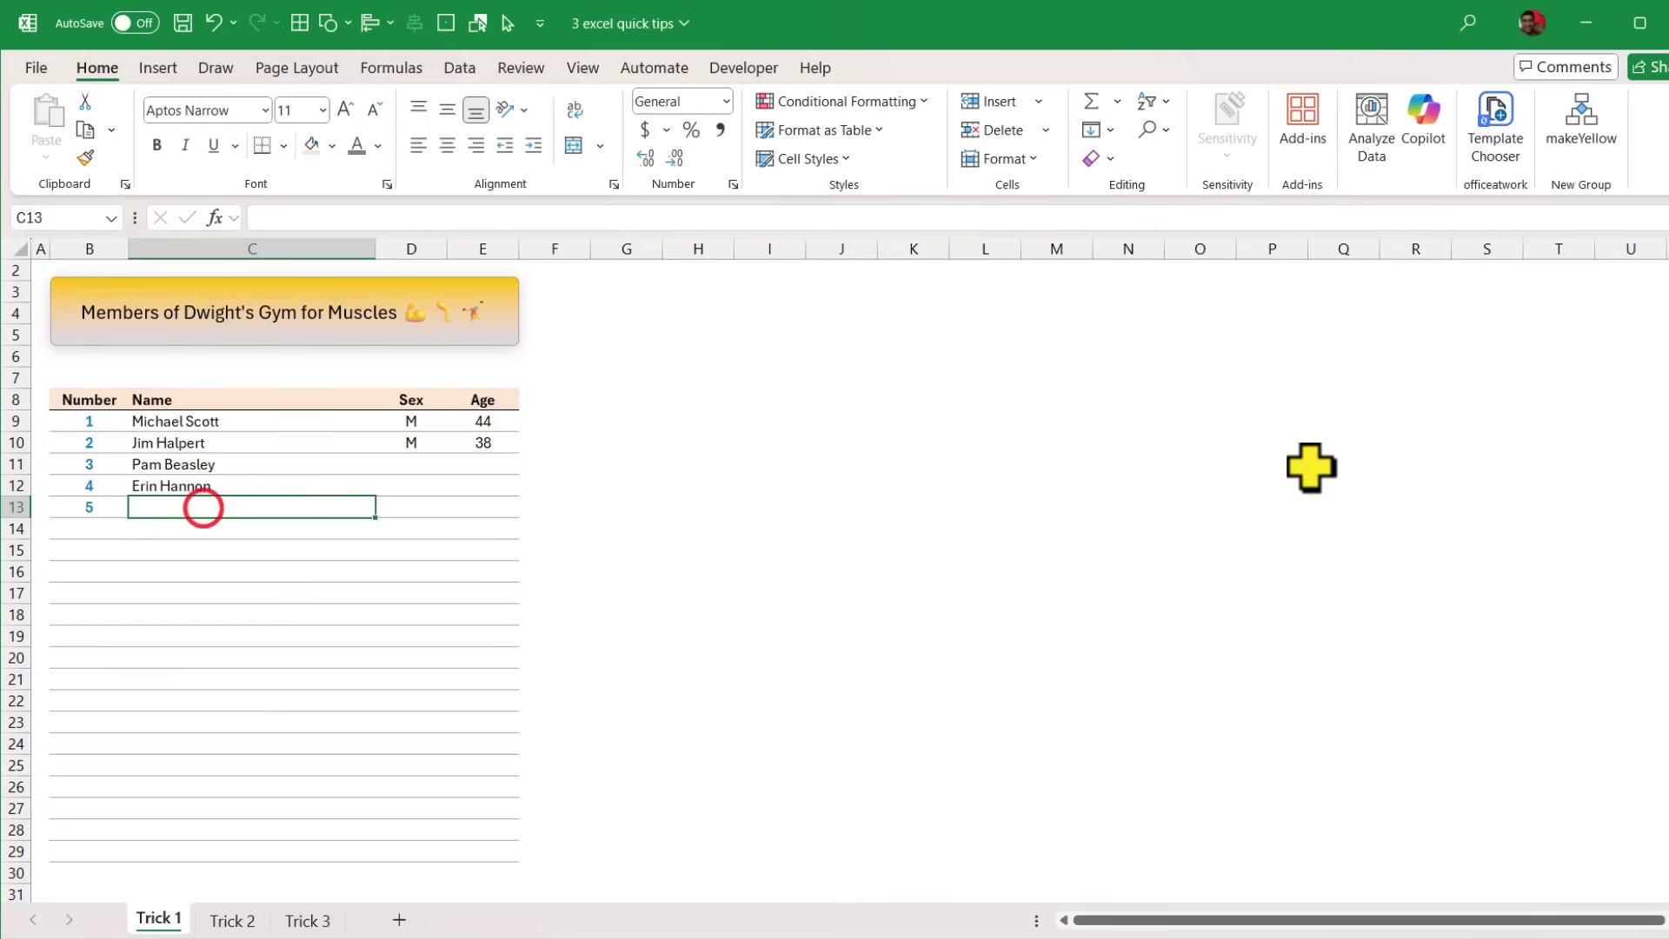
type("A")
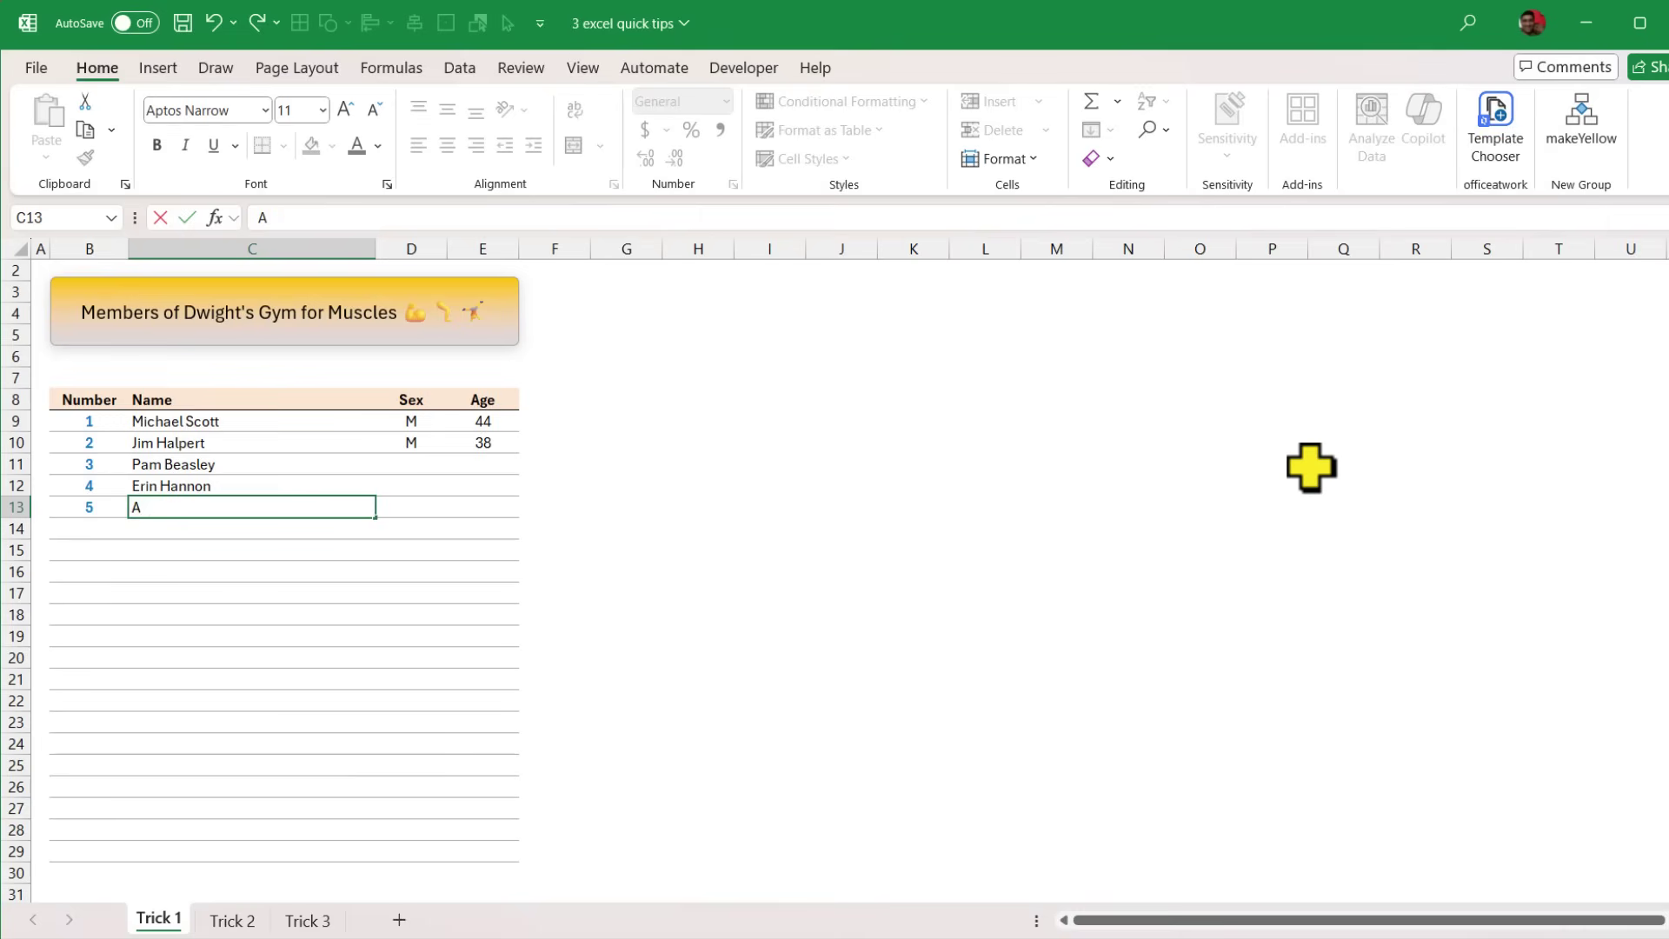
type("ddy")
key("Return")
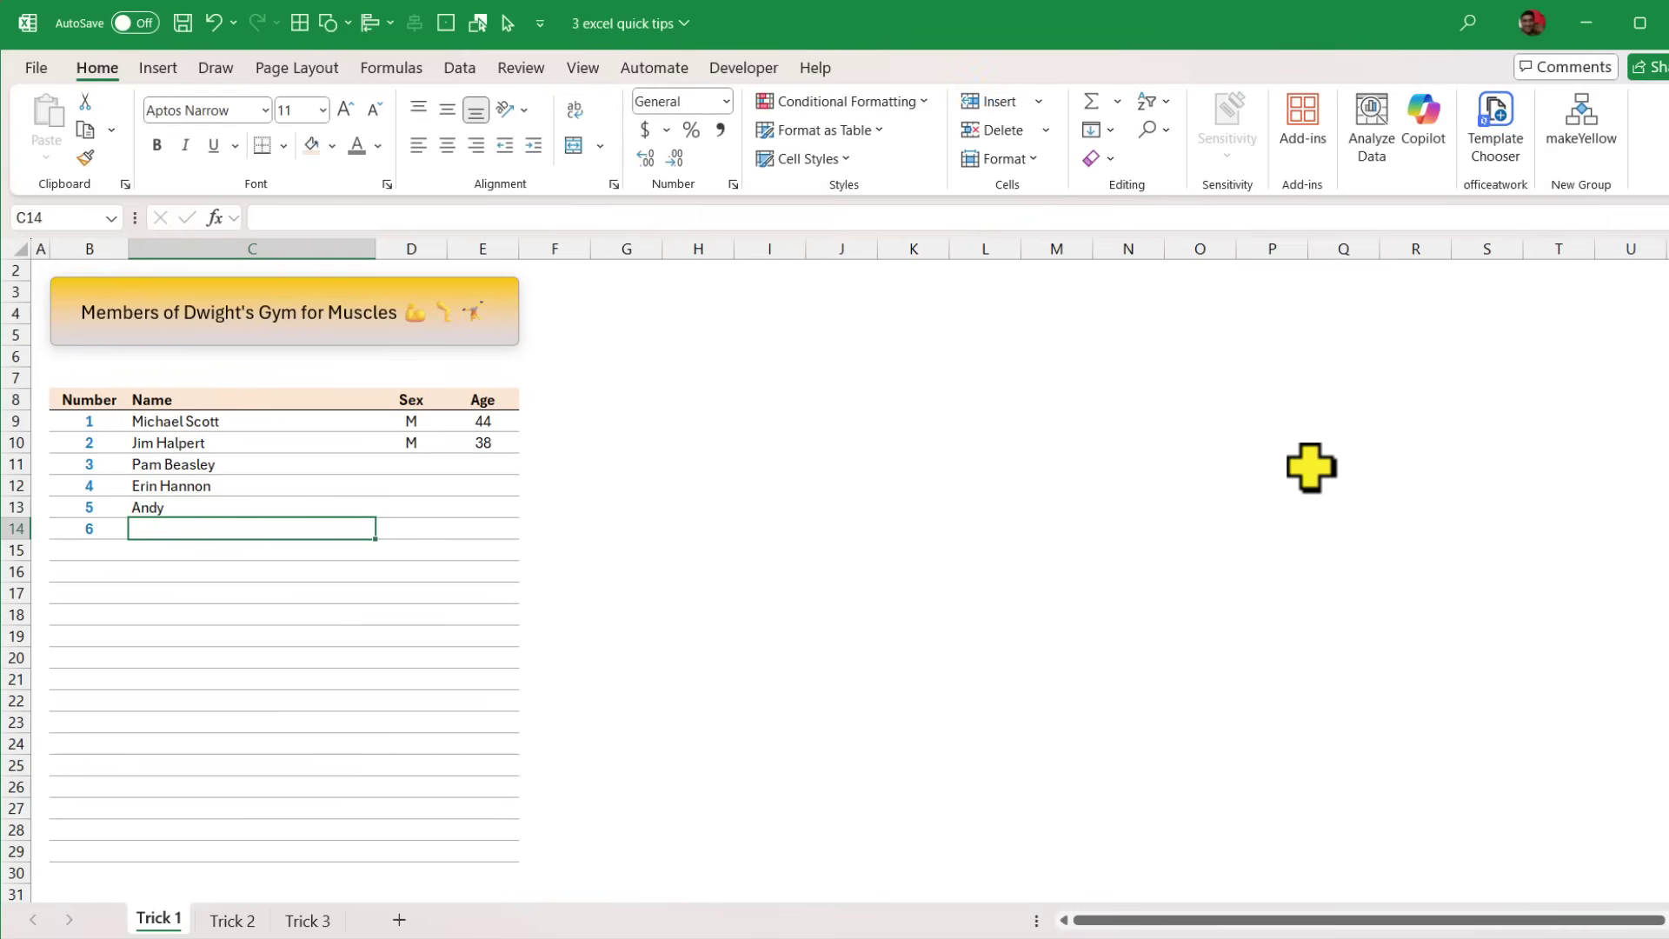
type("Darr")
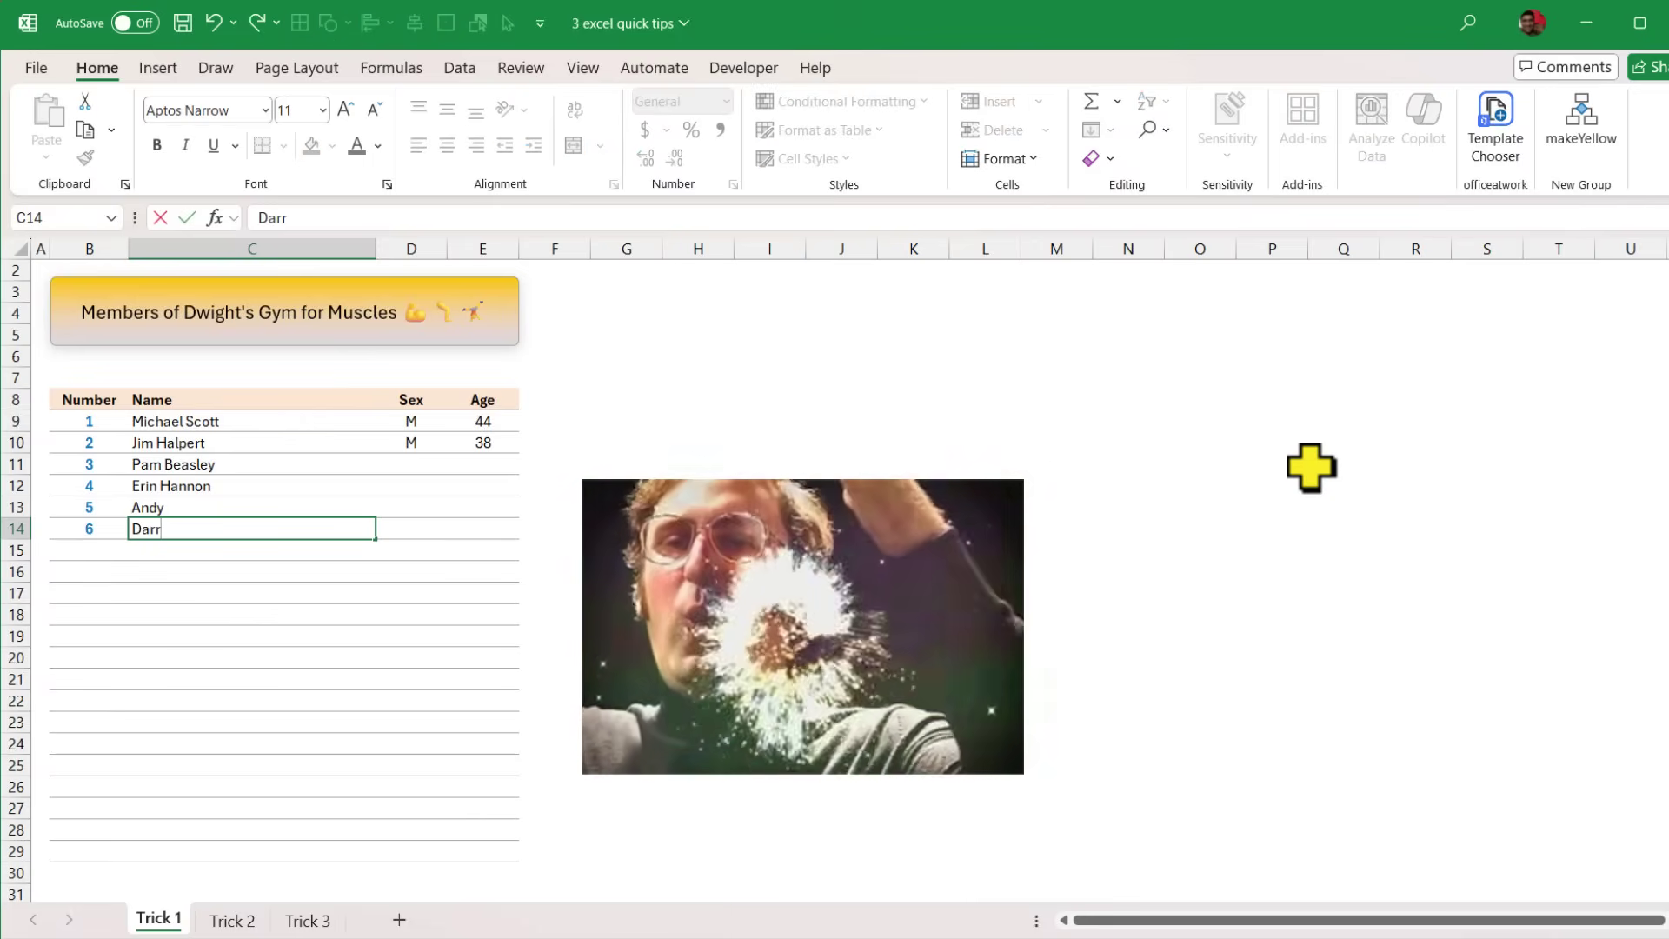
type("yl")
key("Return")
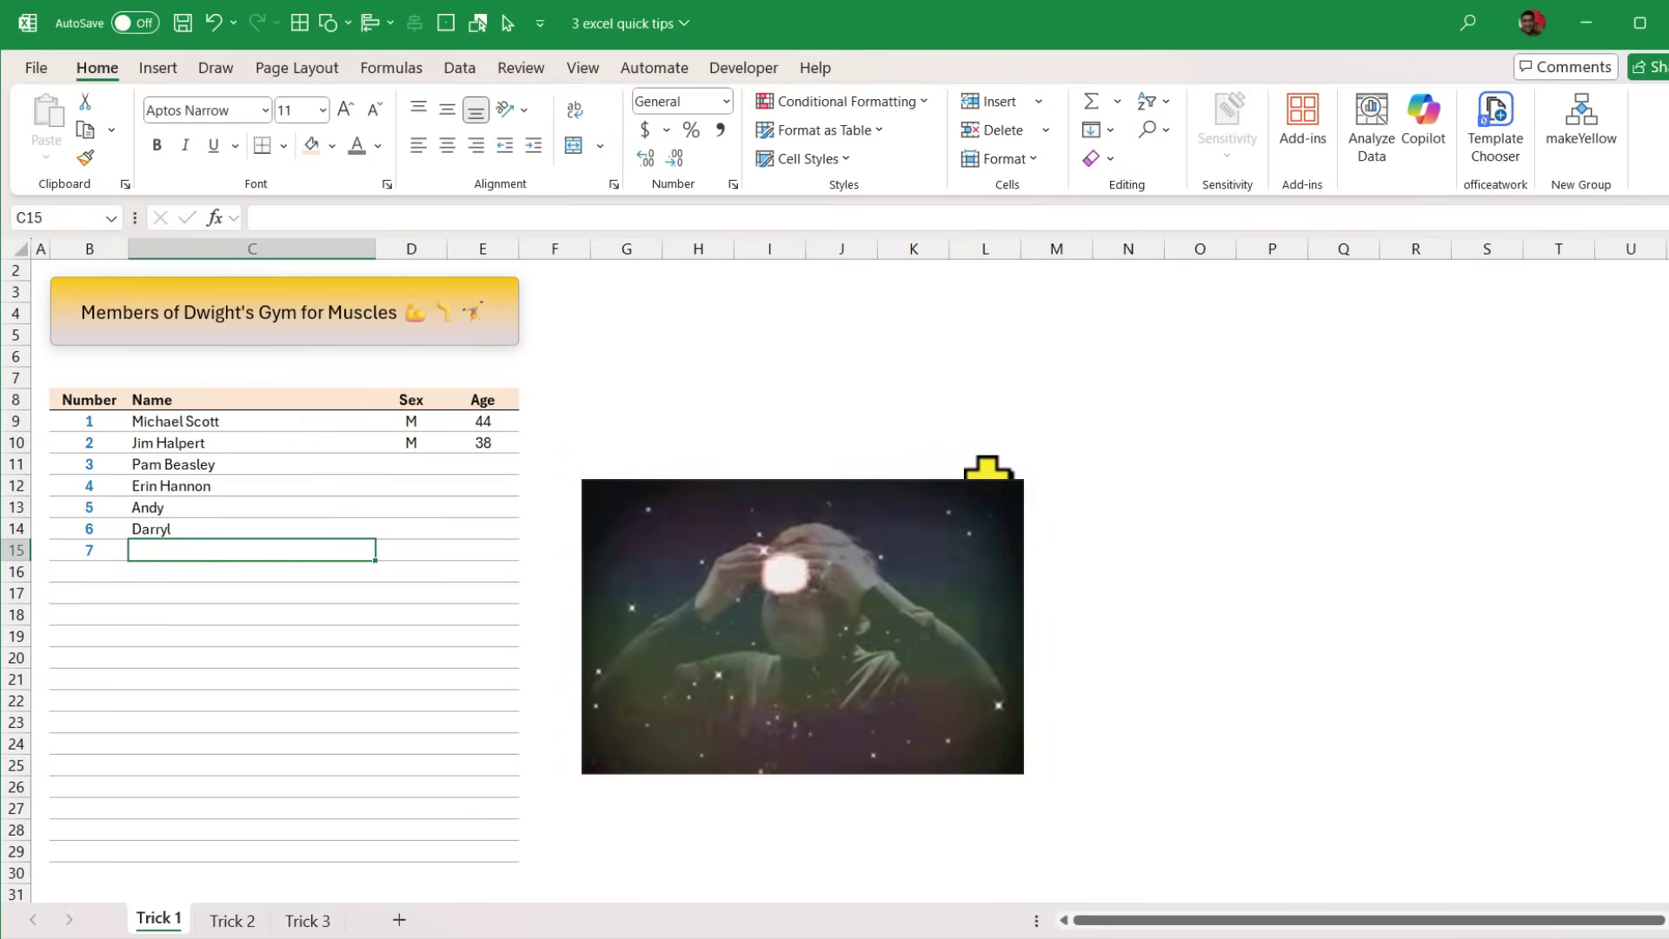
left_click(108, 420)
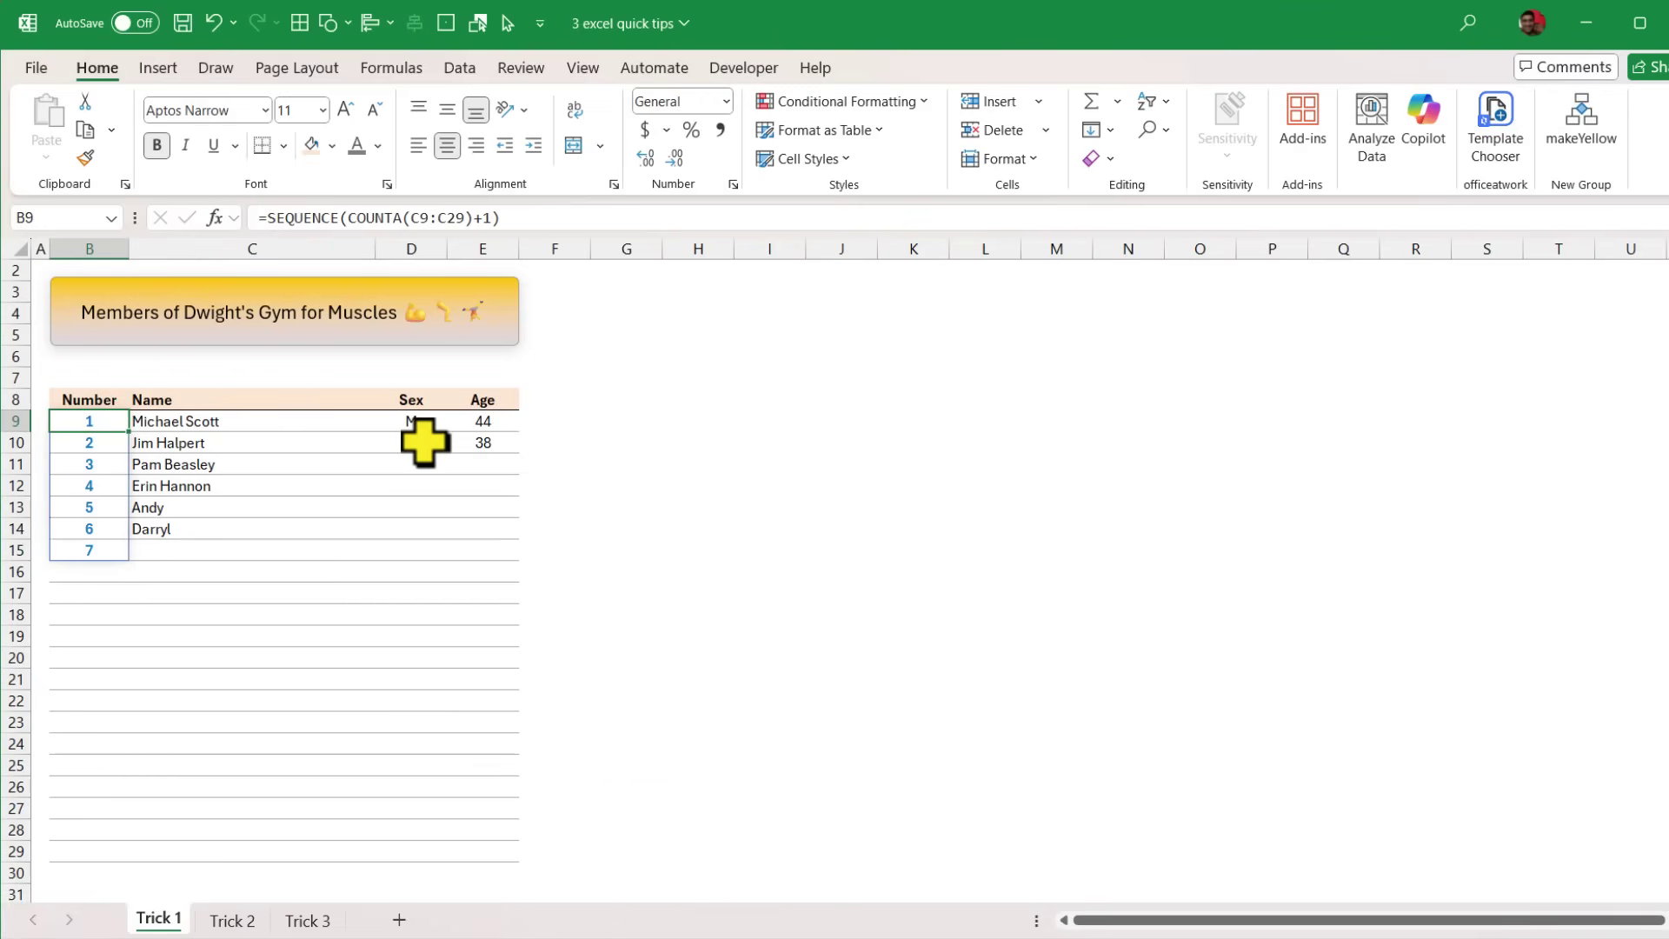
- Change B9's formula to =SEQUENCE(COUNTA(C9:.C300)+1) using the trimmed range C9:.C300
key("F2")
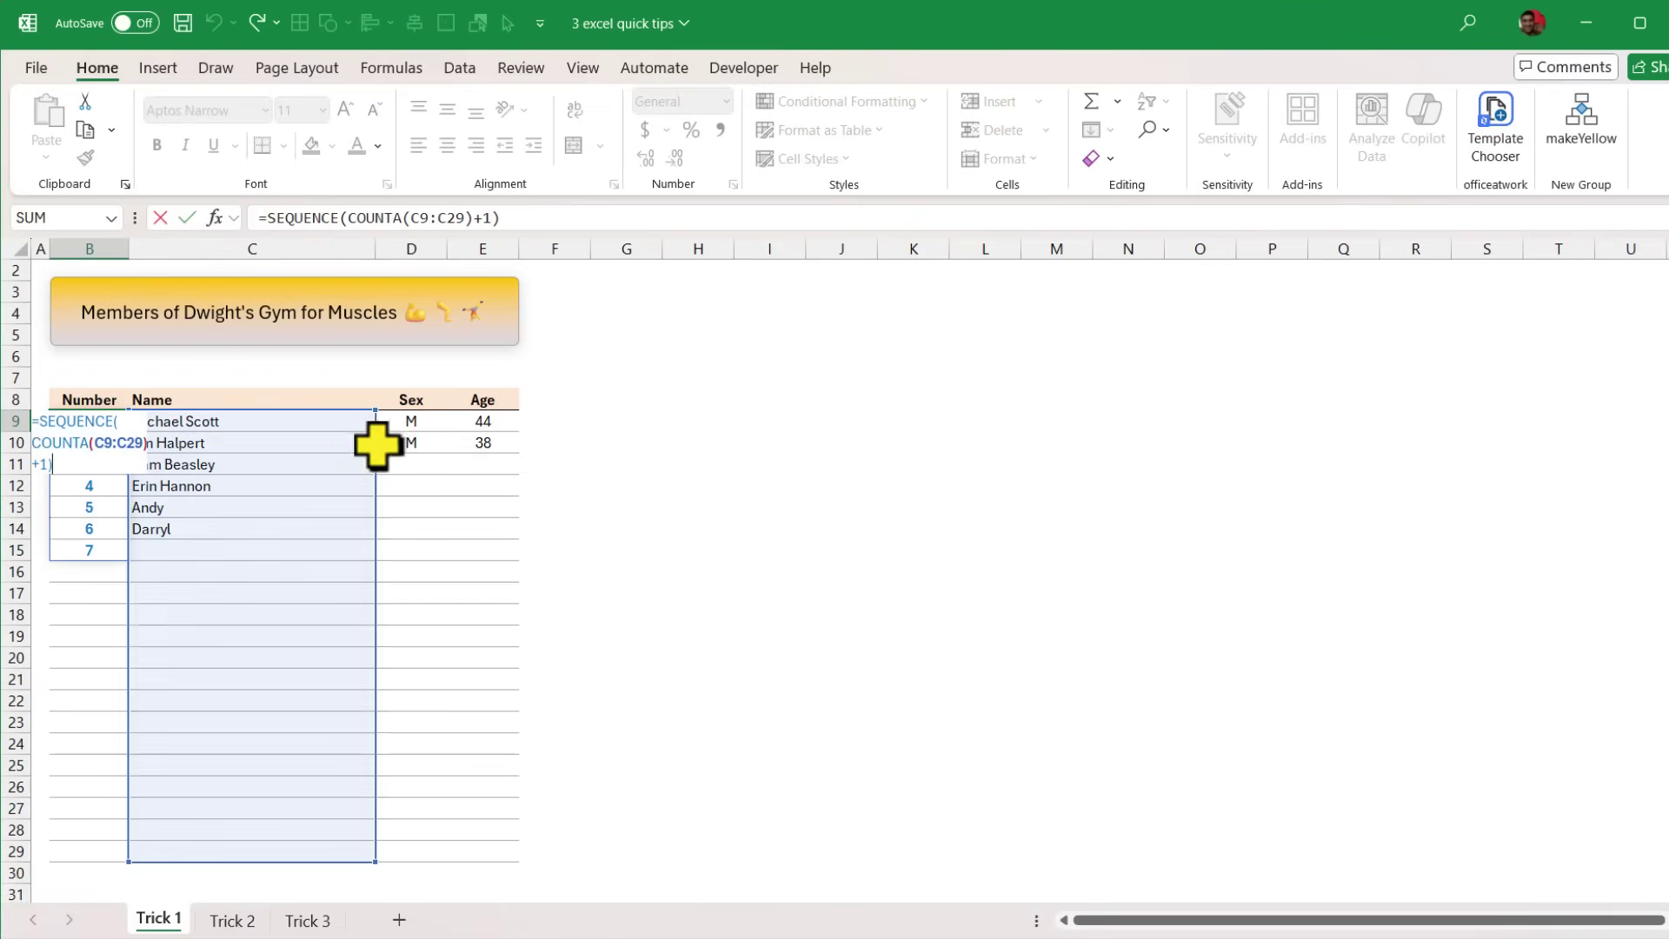
double_click(128, 443)
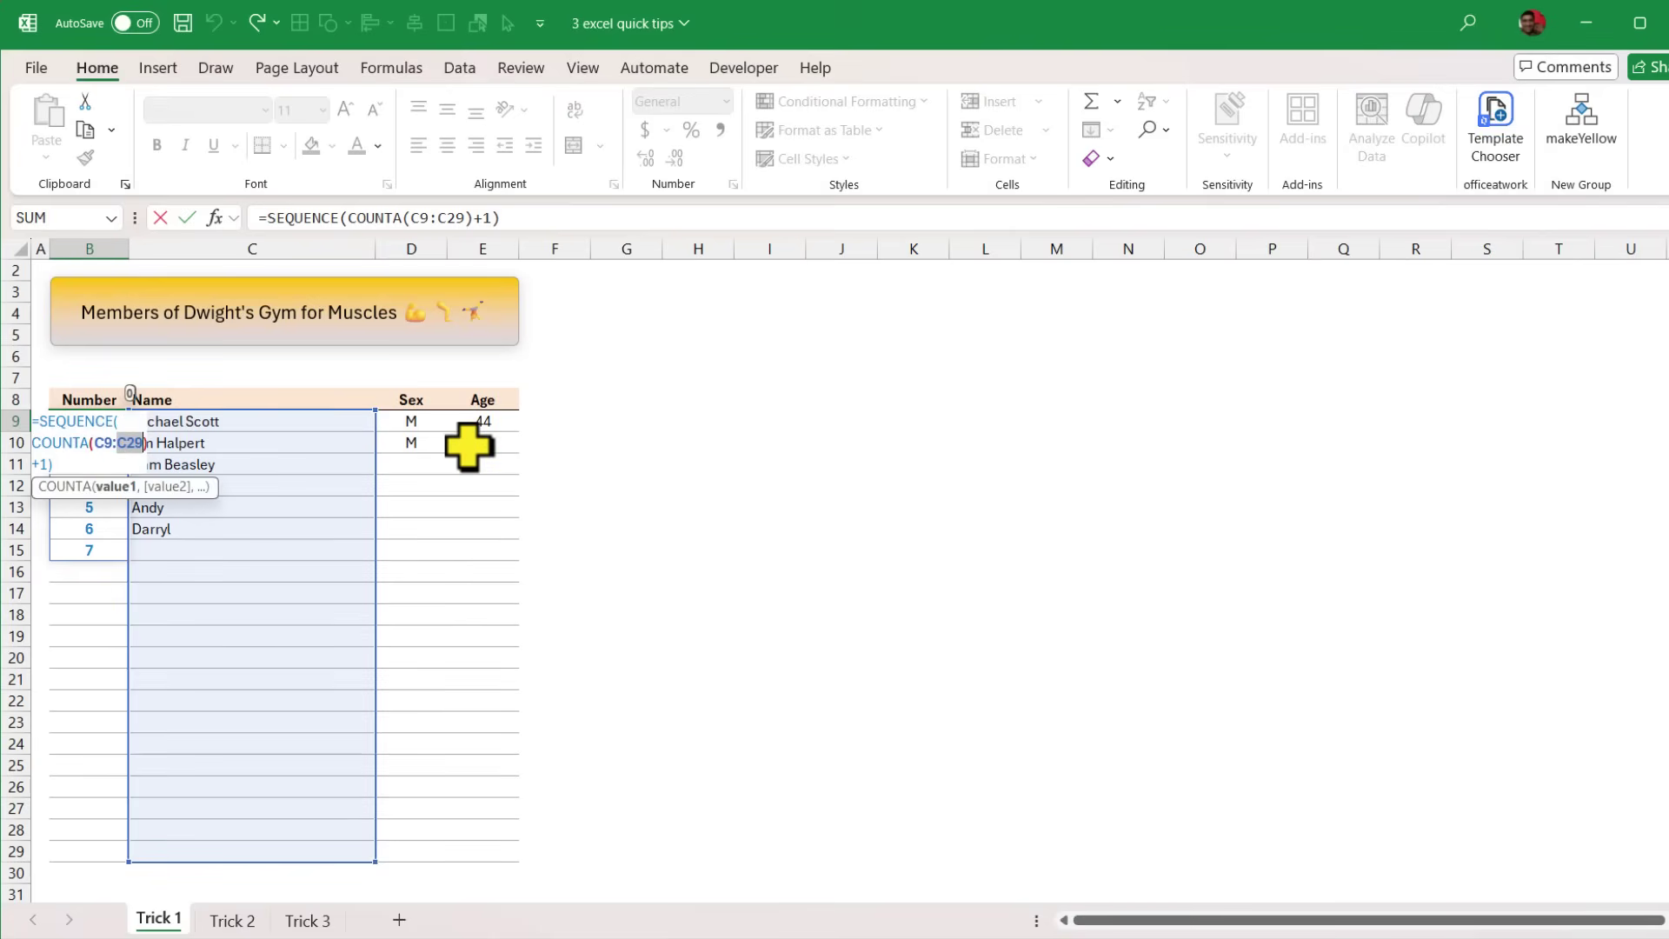
left_click(117, 443)
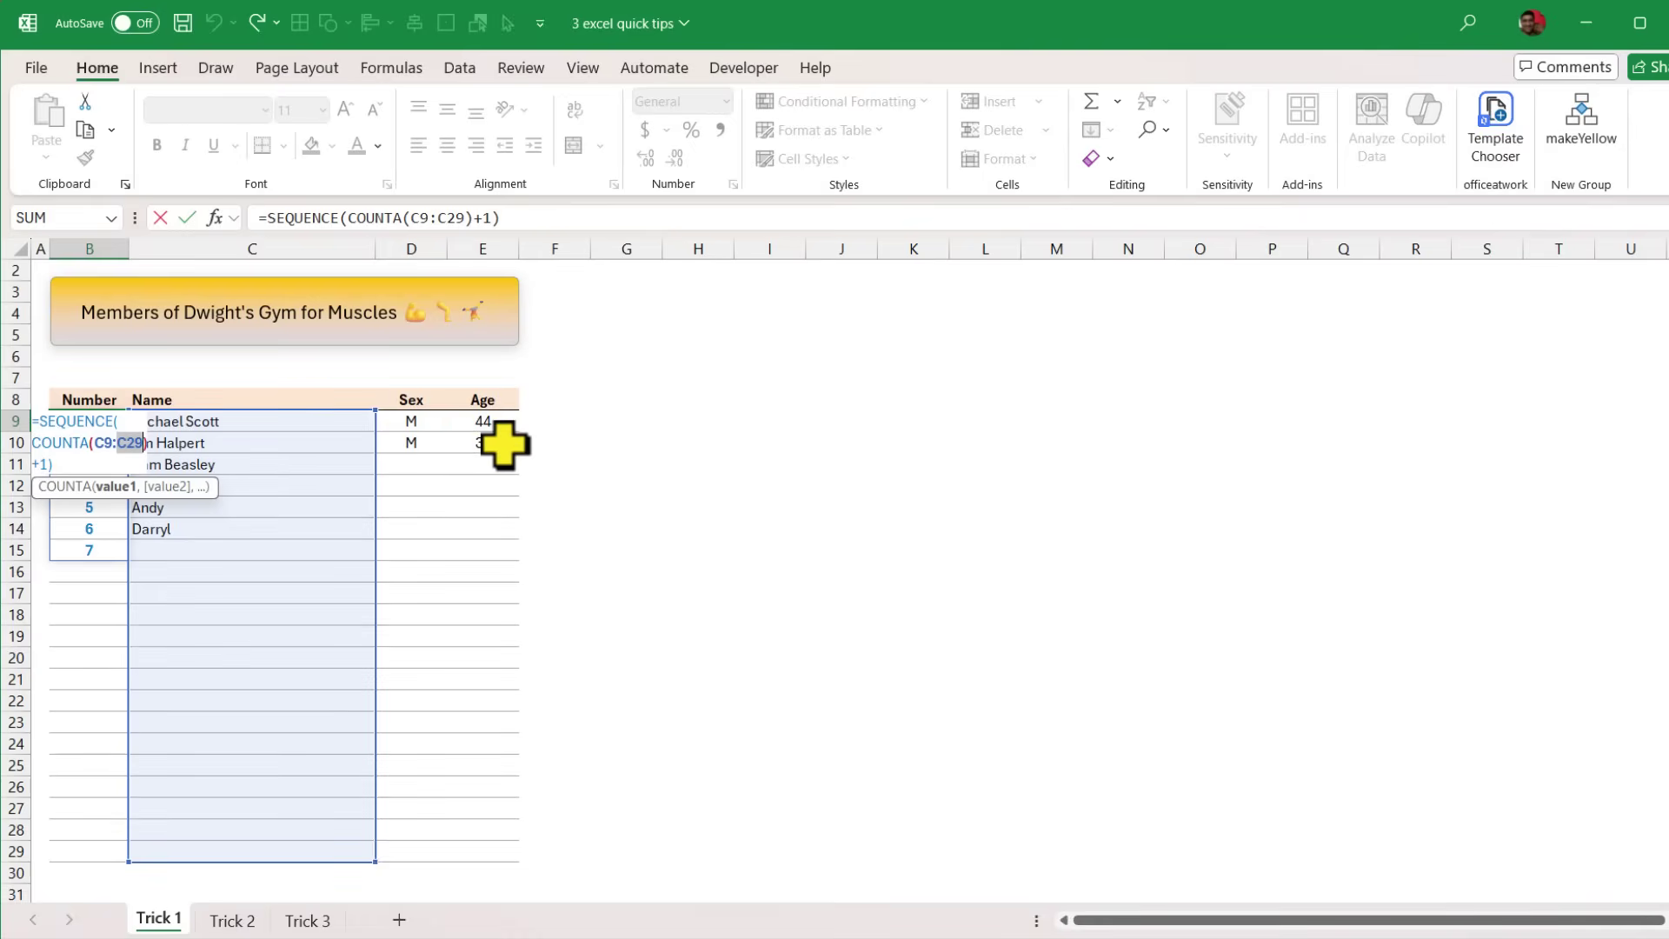
key("BackSpace")
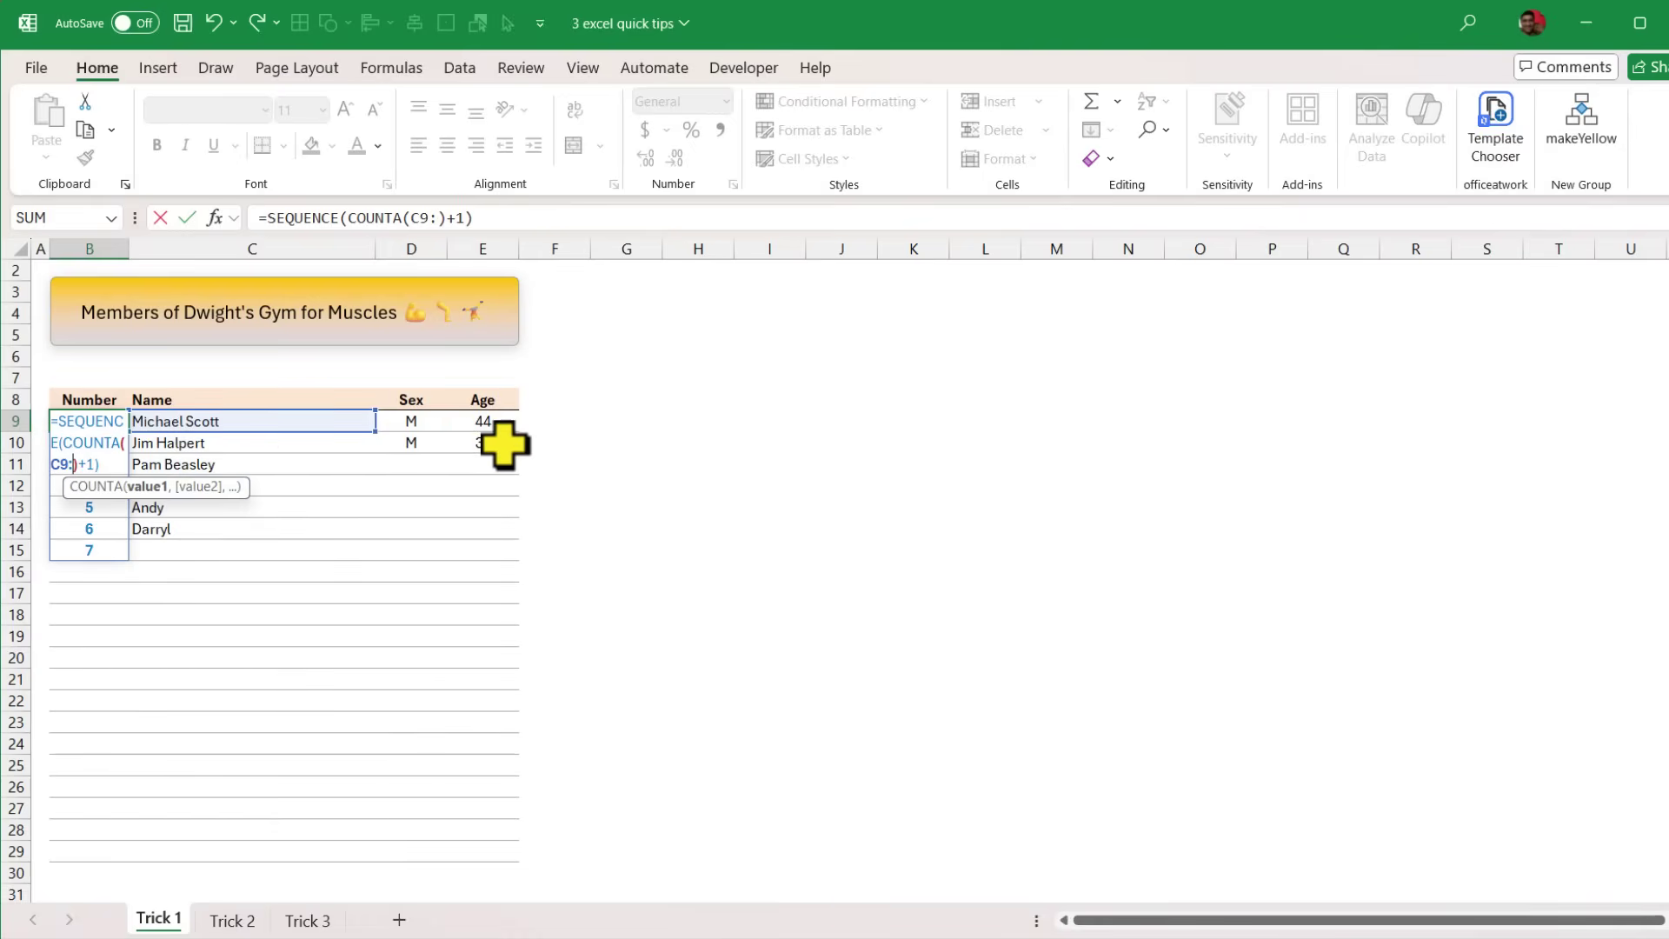
type("c300")
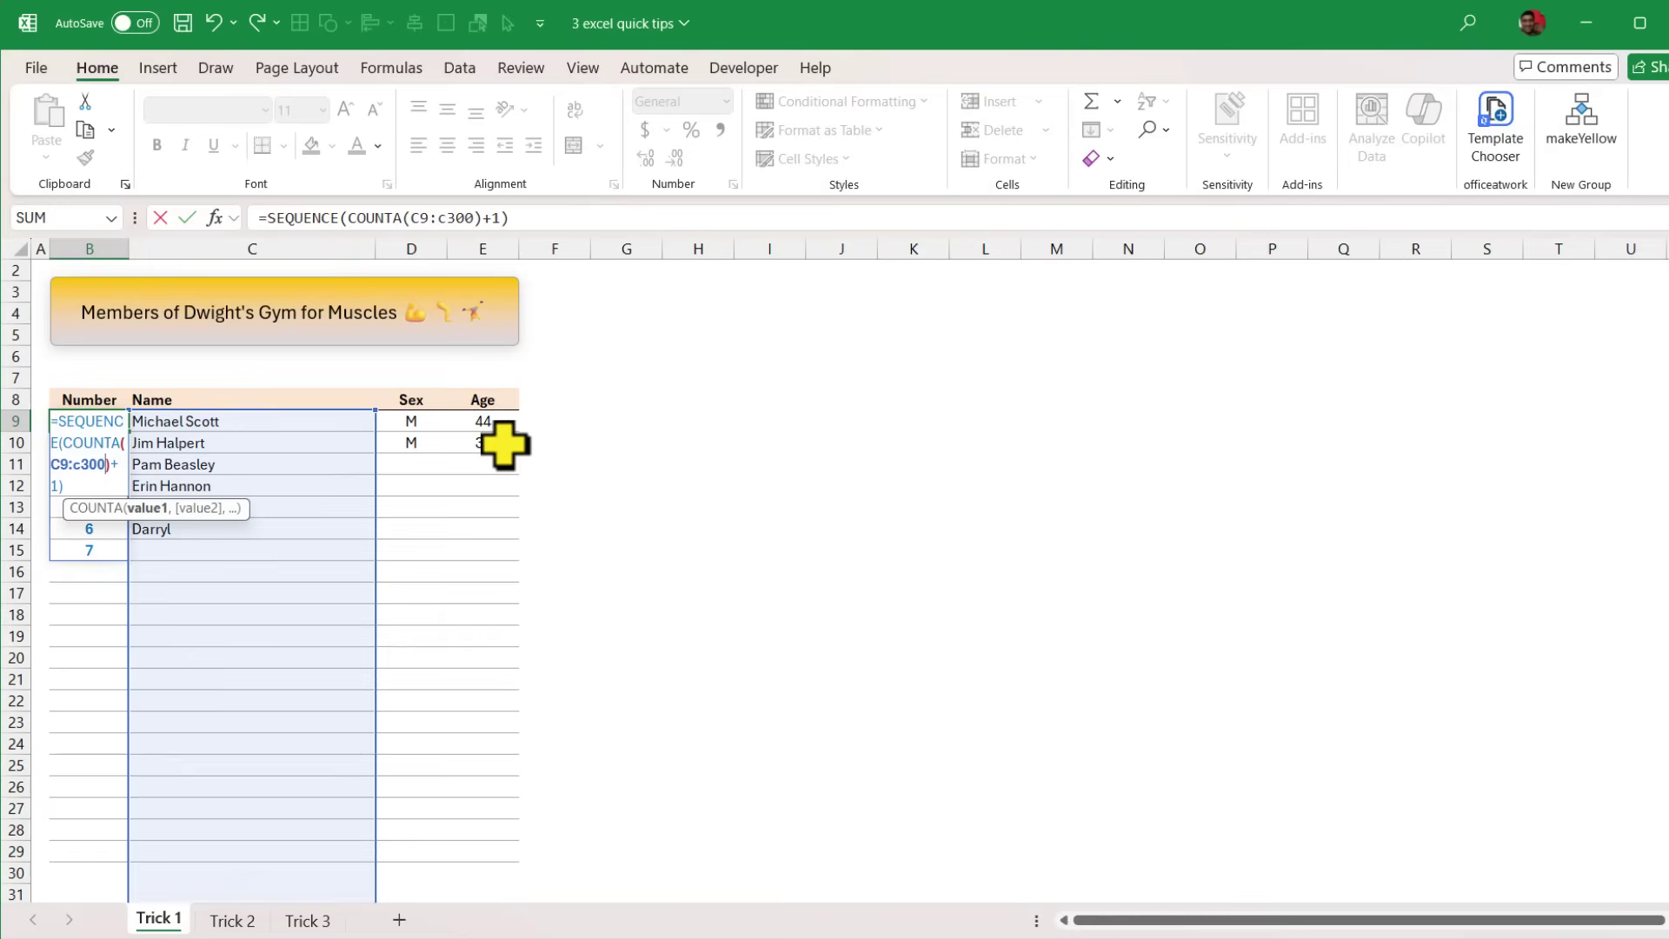
left_click(438, 214)
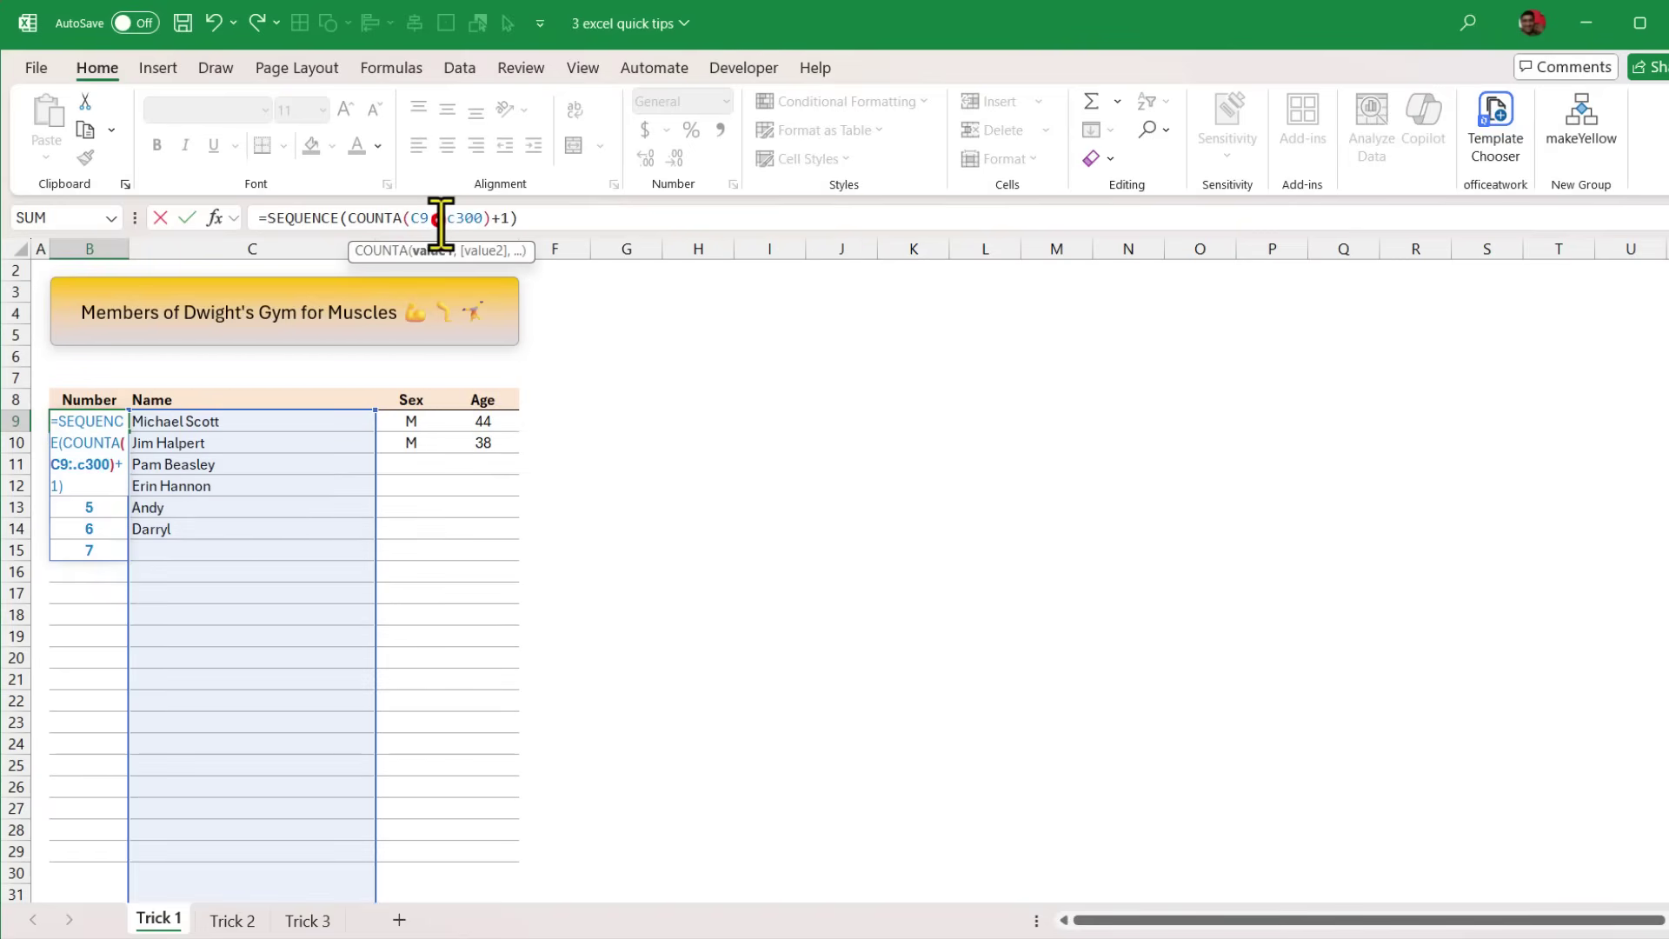
left_click_drag(440, 219, 485, 217)
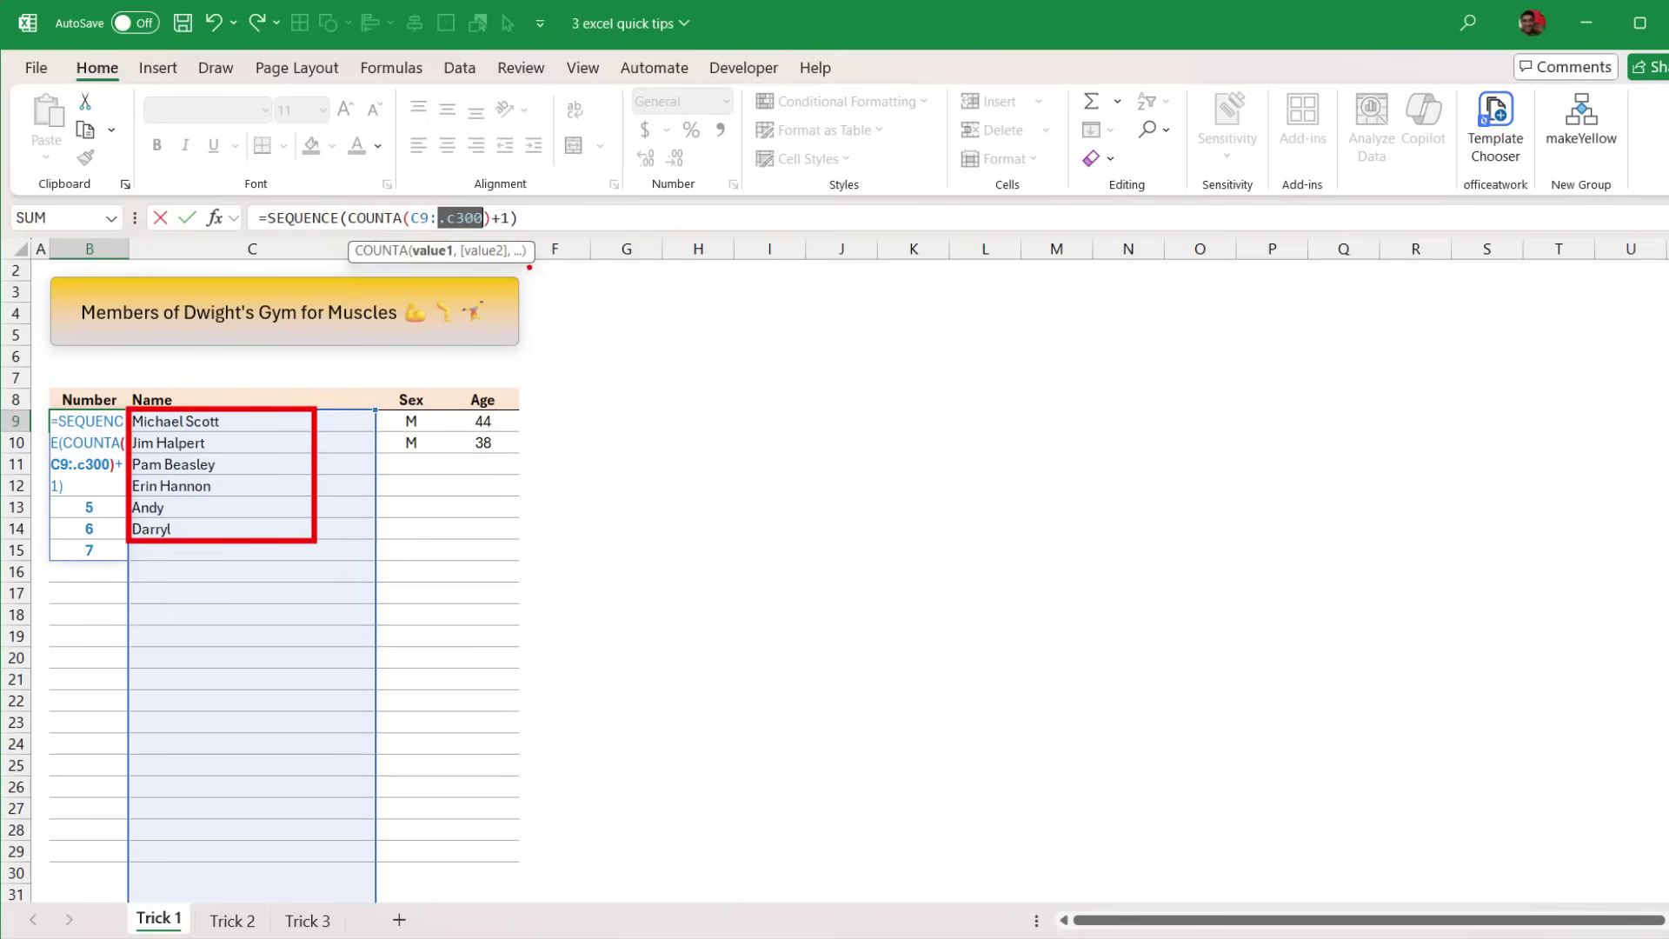
left_click(530, 217)
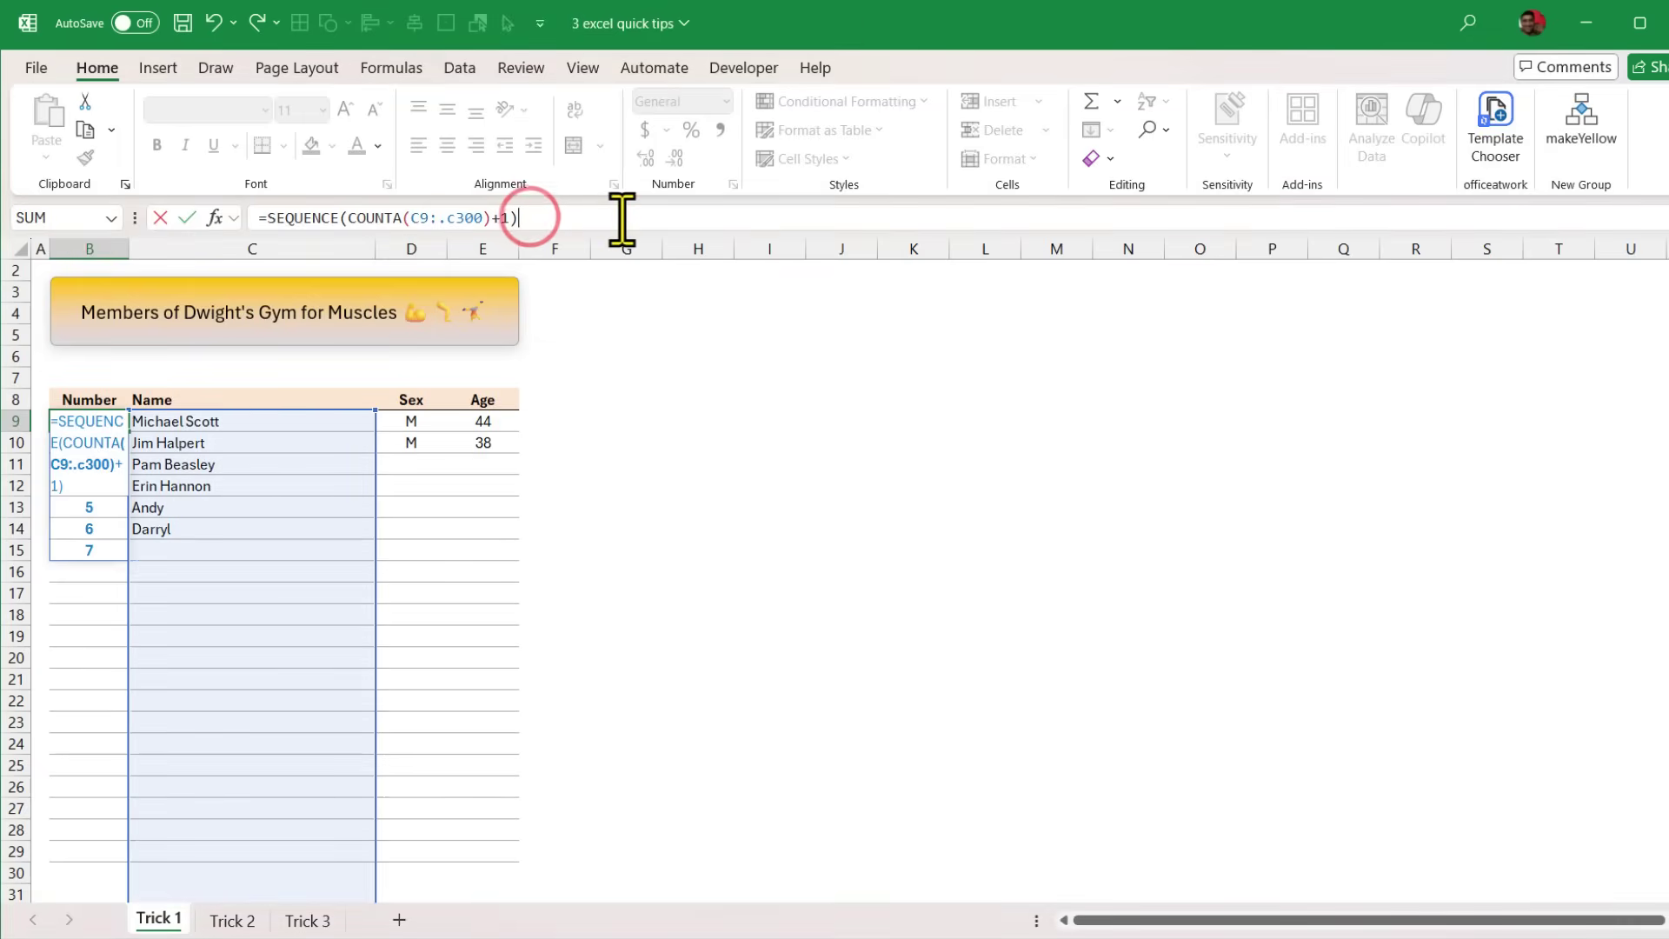
key("Return")
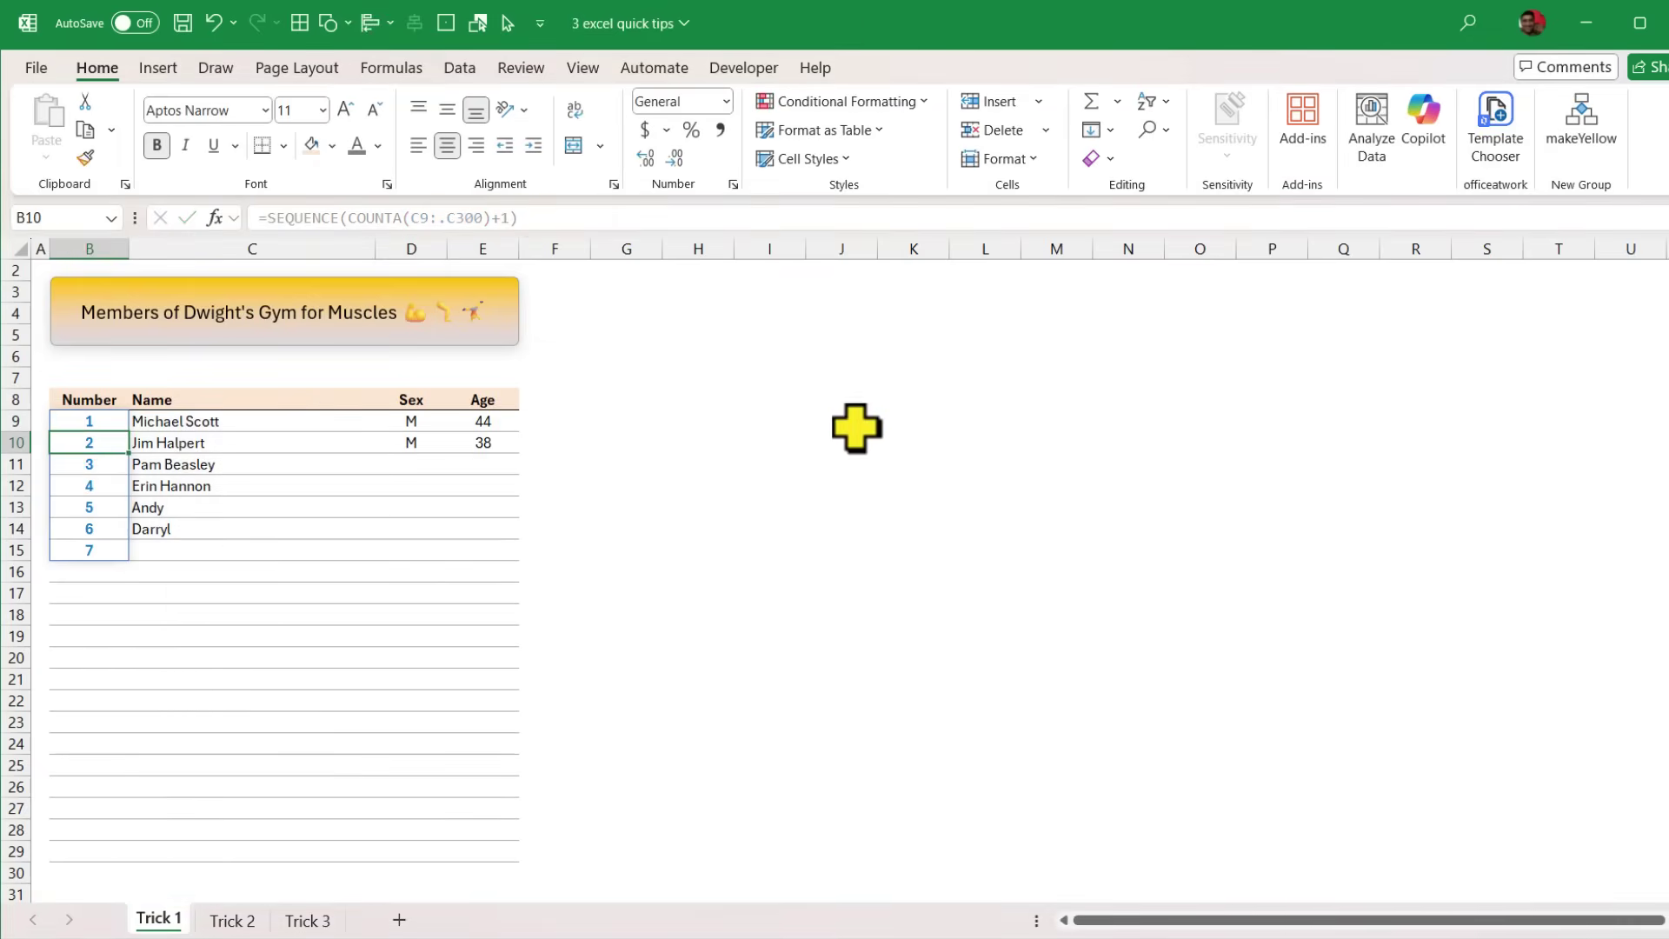
- Enter =C9:.C300 in I9 so the member names spill down column I
left_click(770, 423)
type("=")
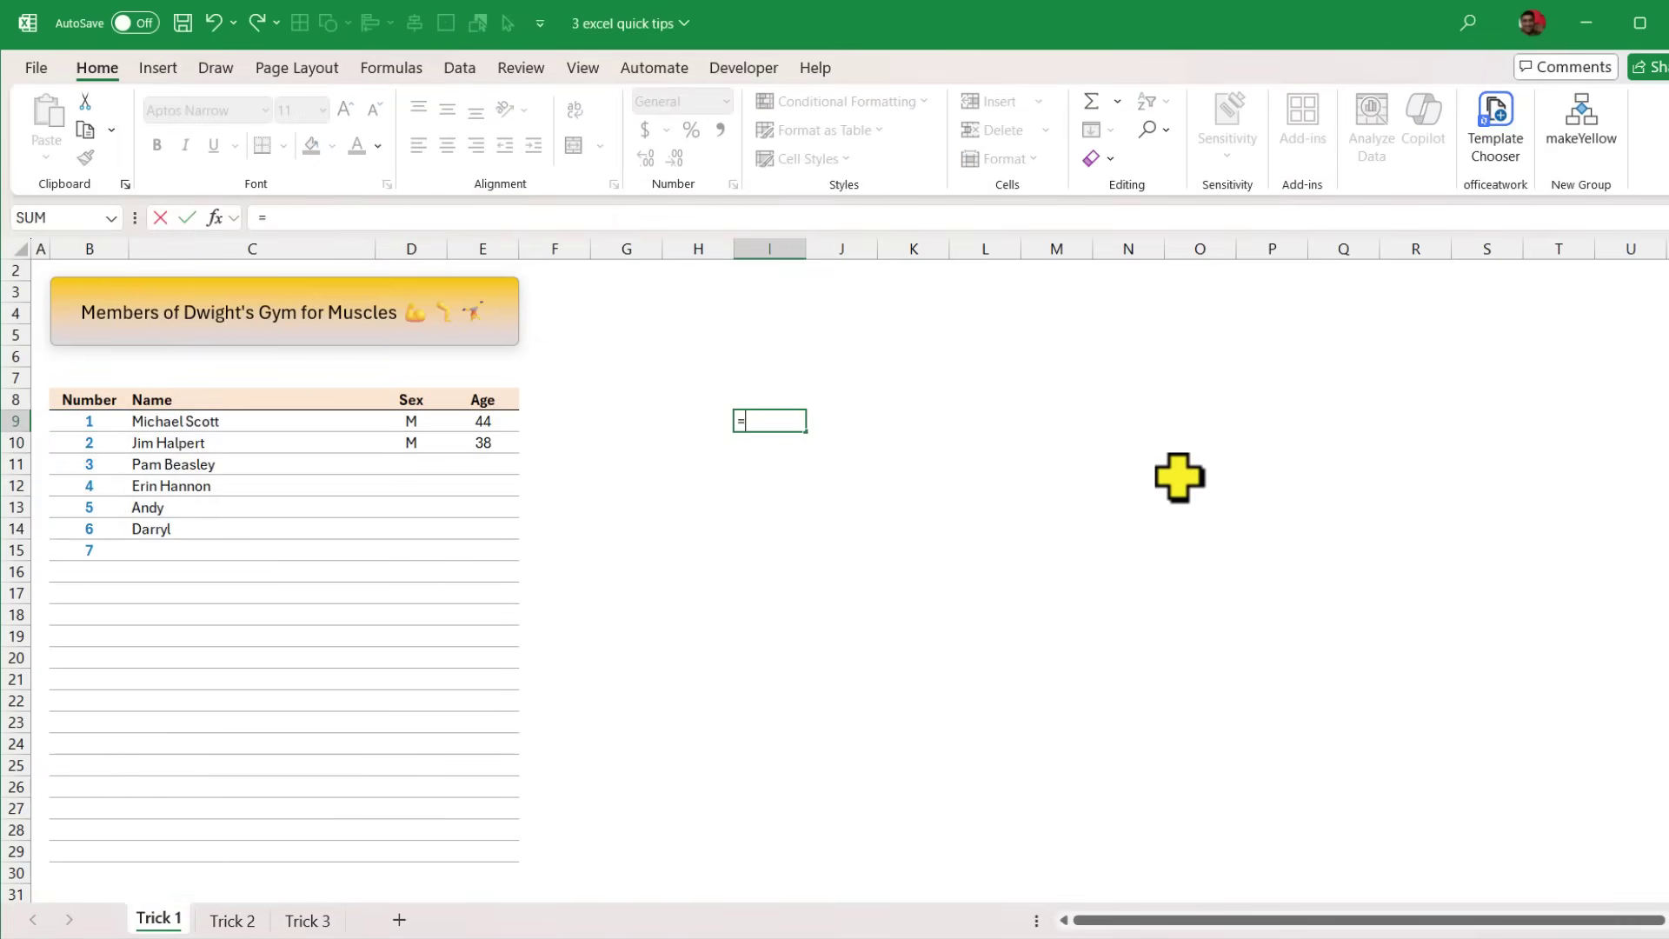
type("C")
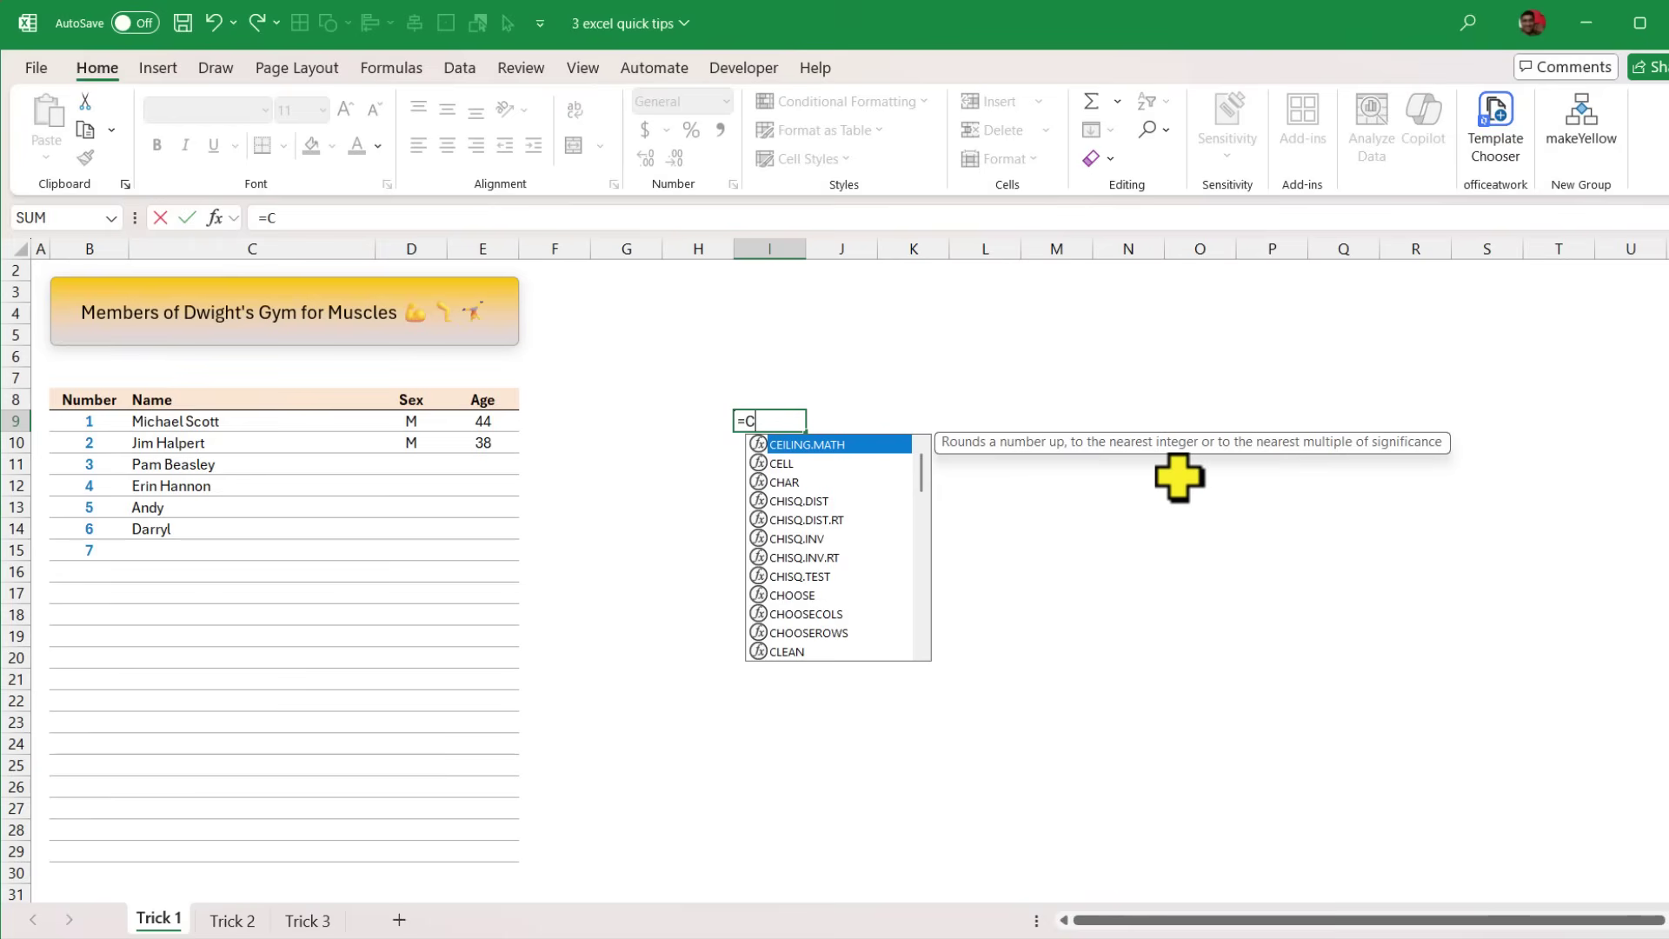
type("9:.C")
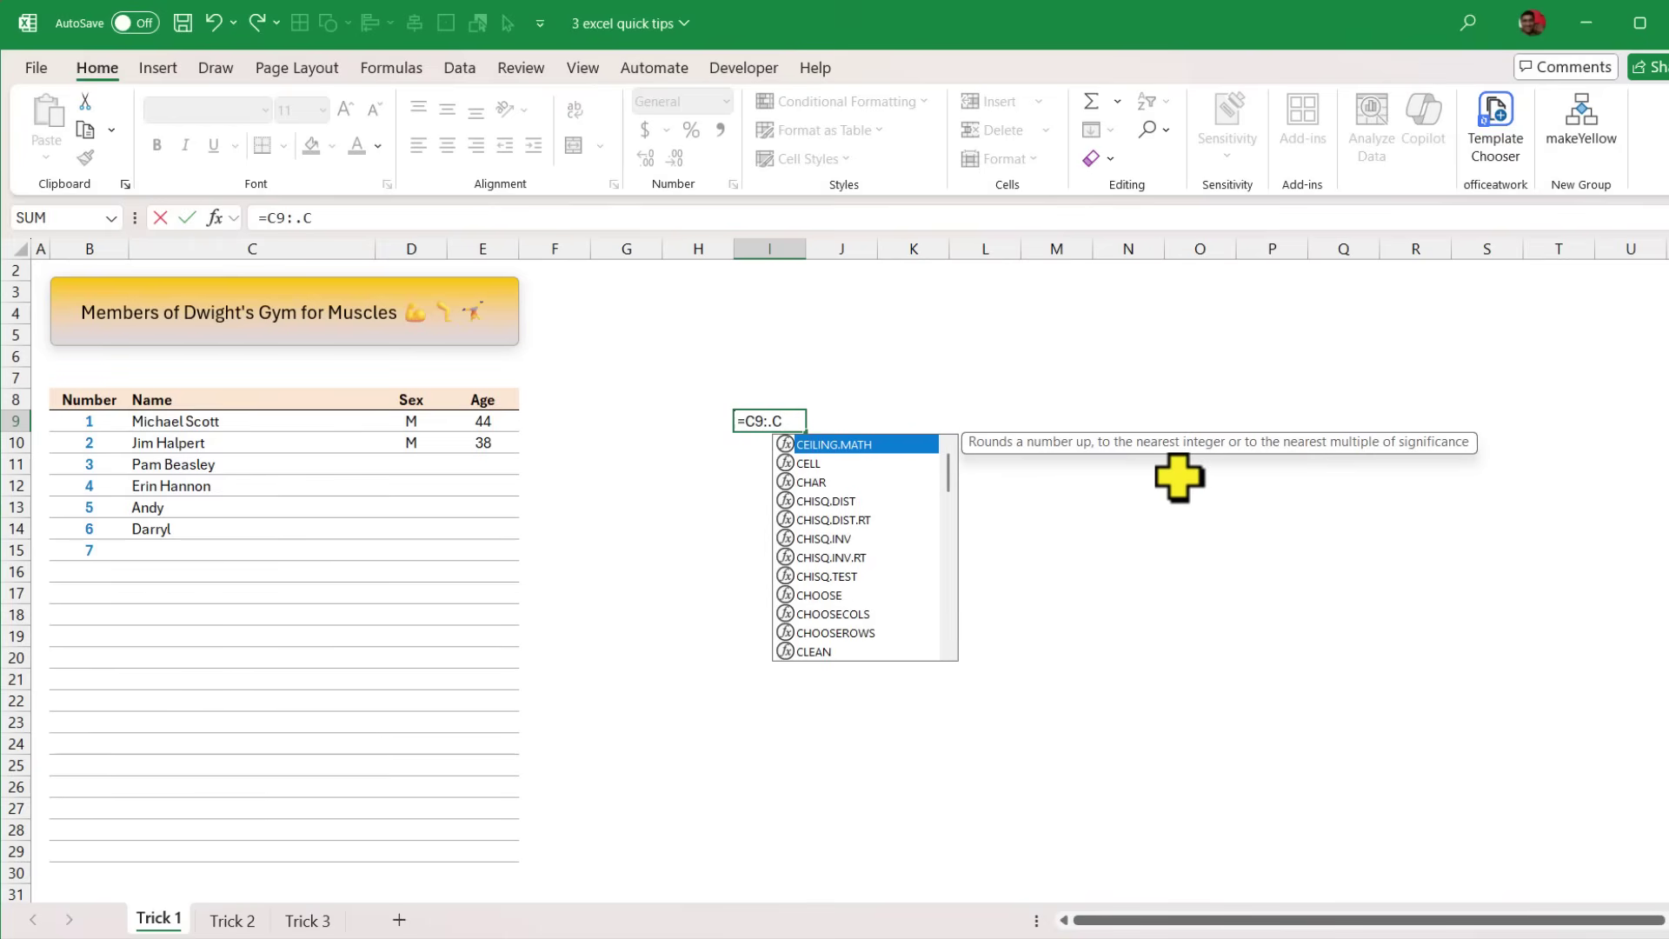
type("300")
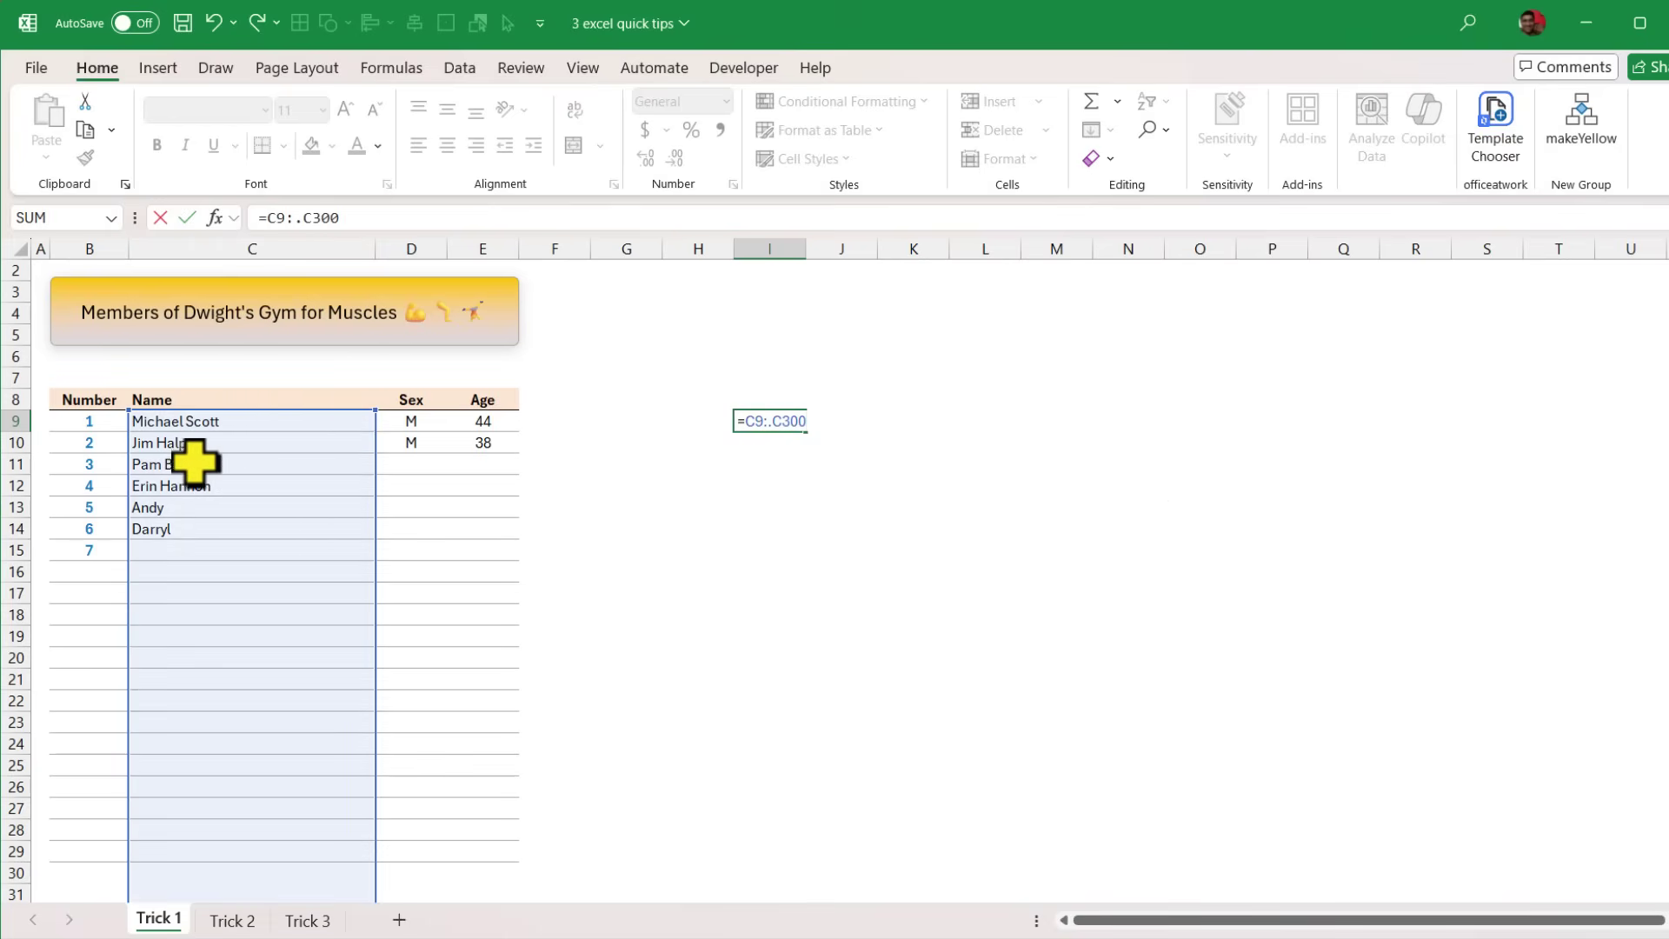
scroll(195, 462, "down", 10)
scroll(195, 466, "down", 18)
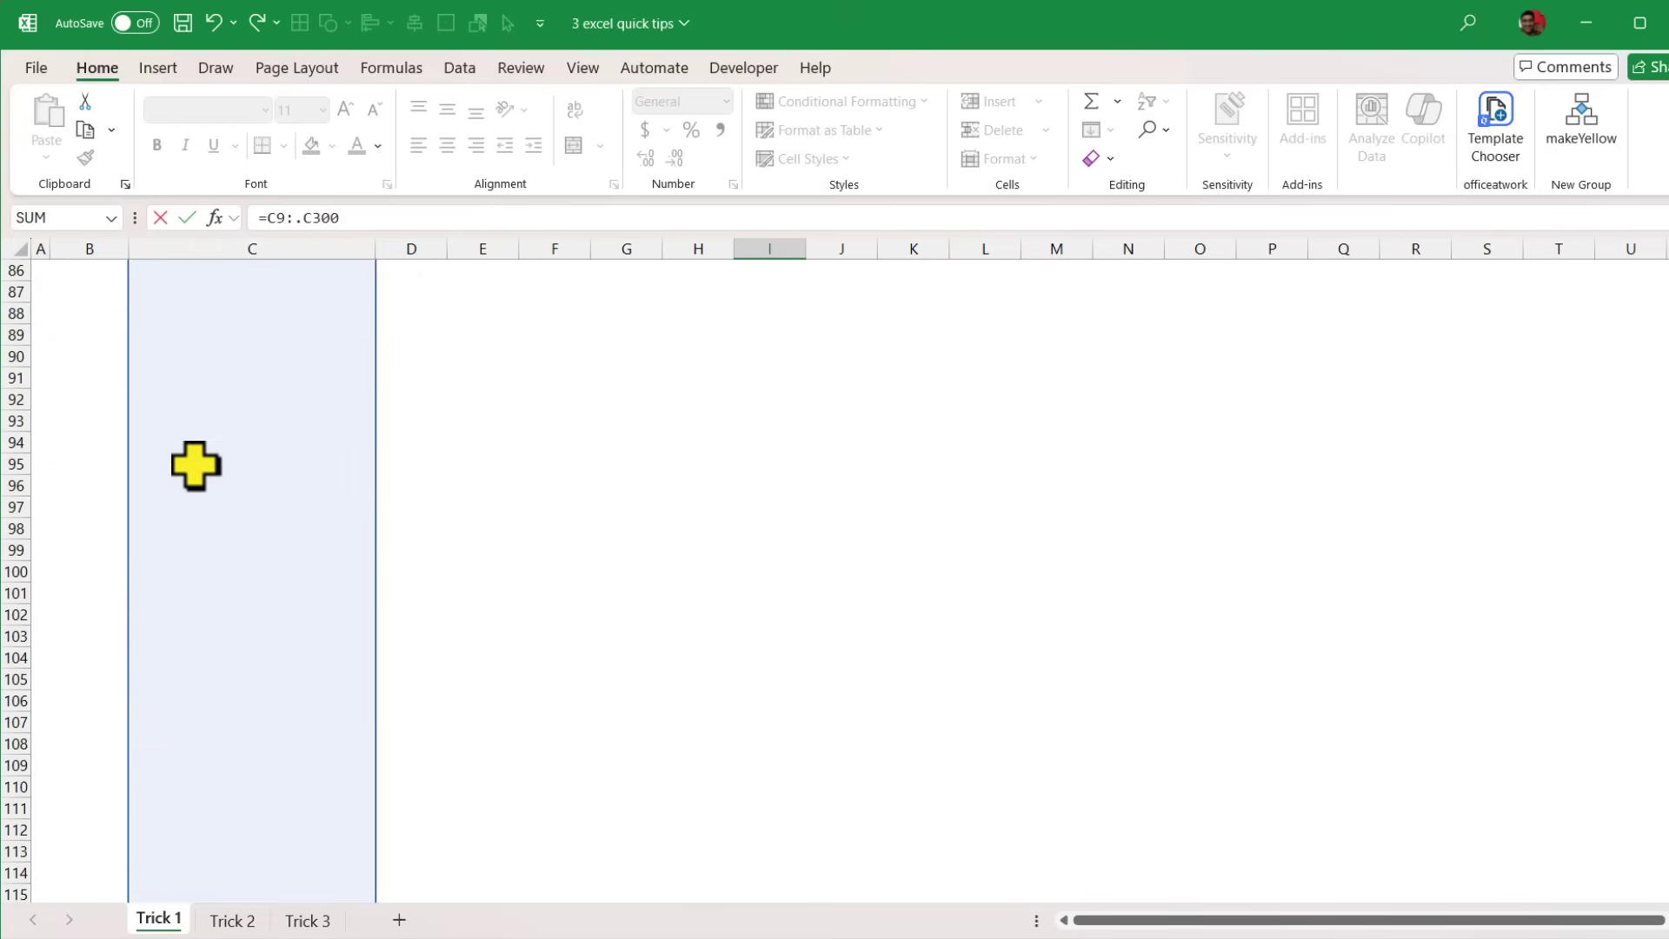
scroll(195, 466, "up", 20)
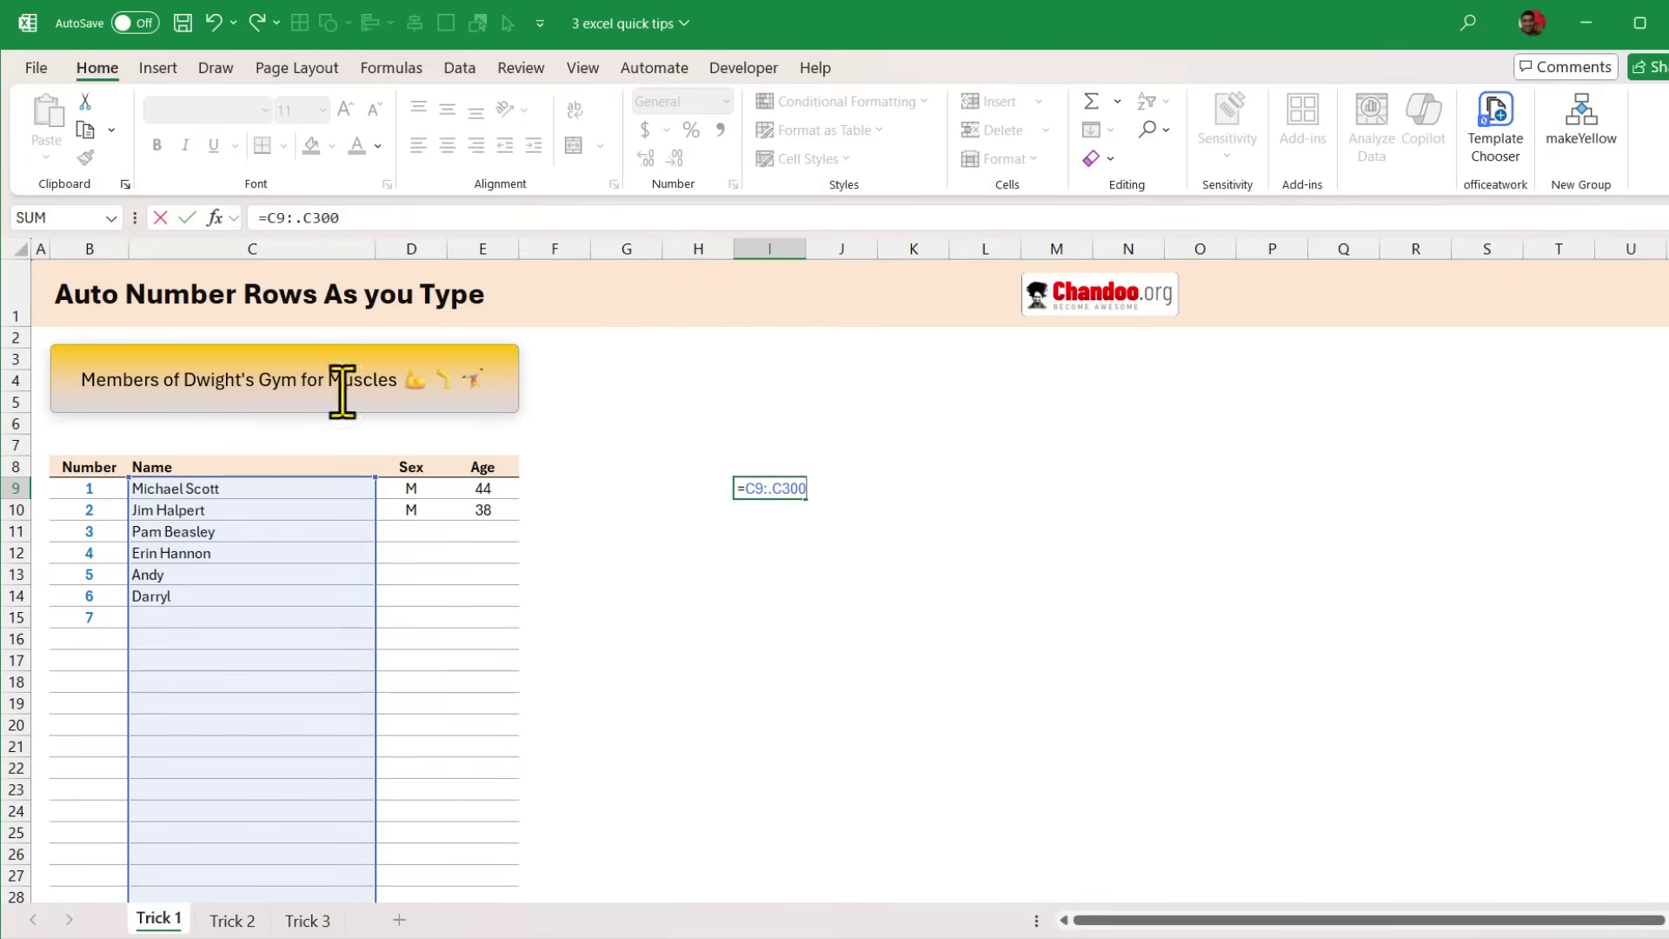
key("Return")
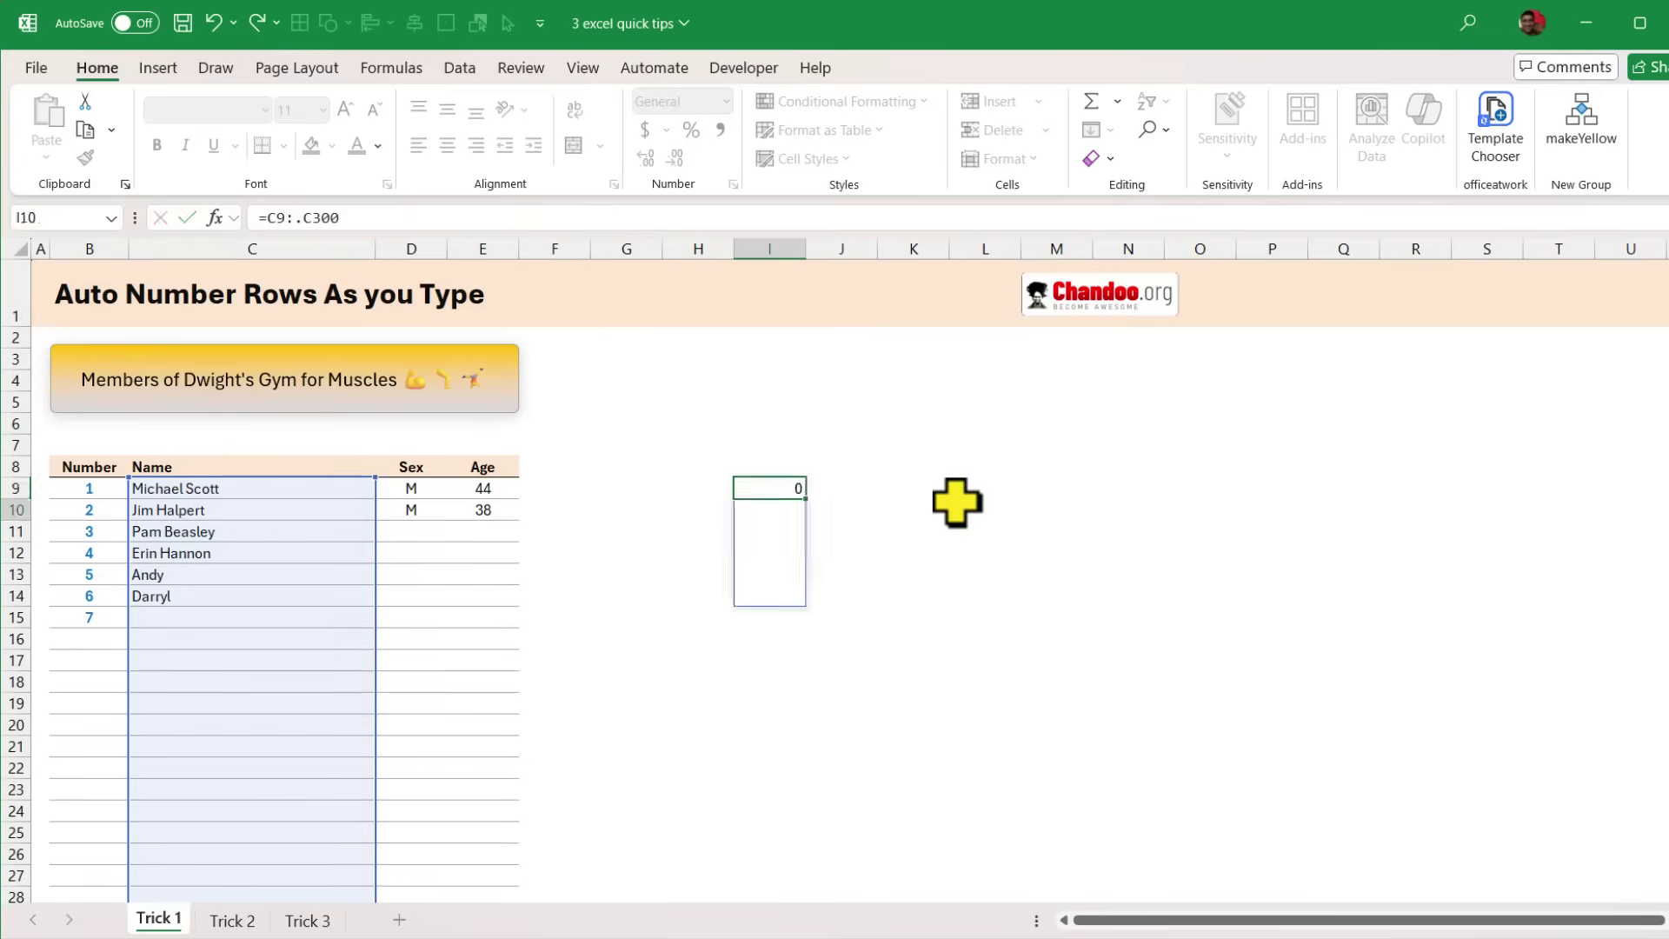
- Review the spilled names in I9:I14 and numbers in B9:B14, then open the Trick 2 sheet
left_click_drag(777, 483, 777, 609)
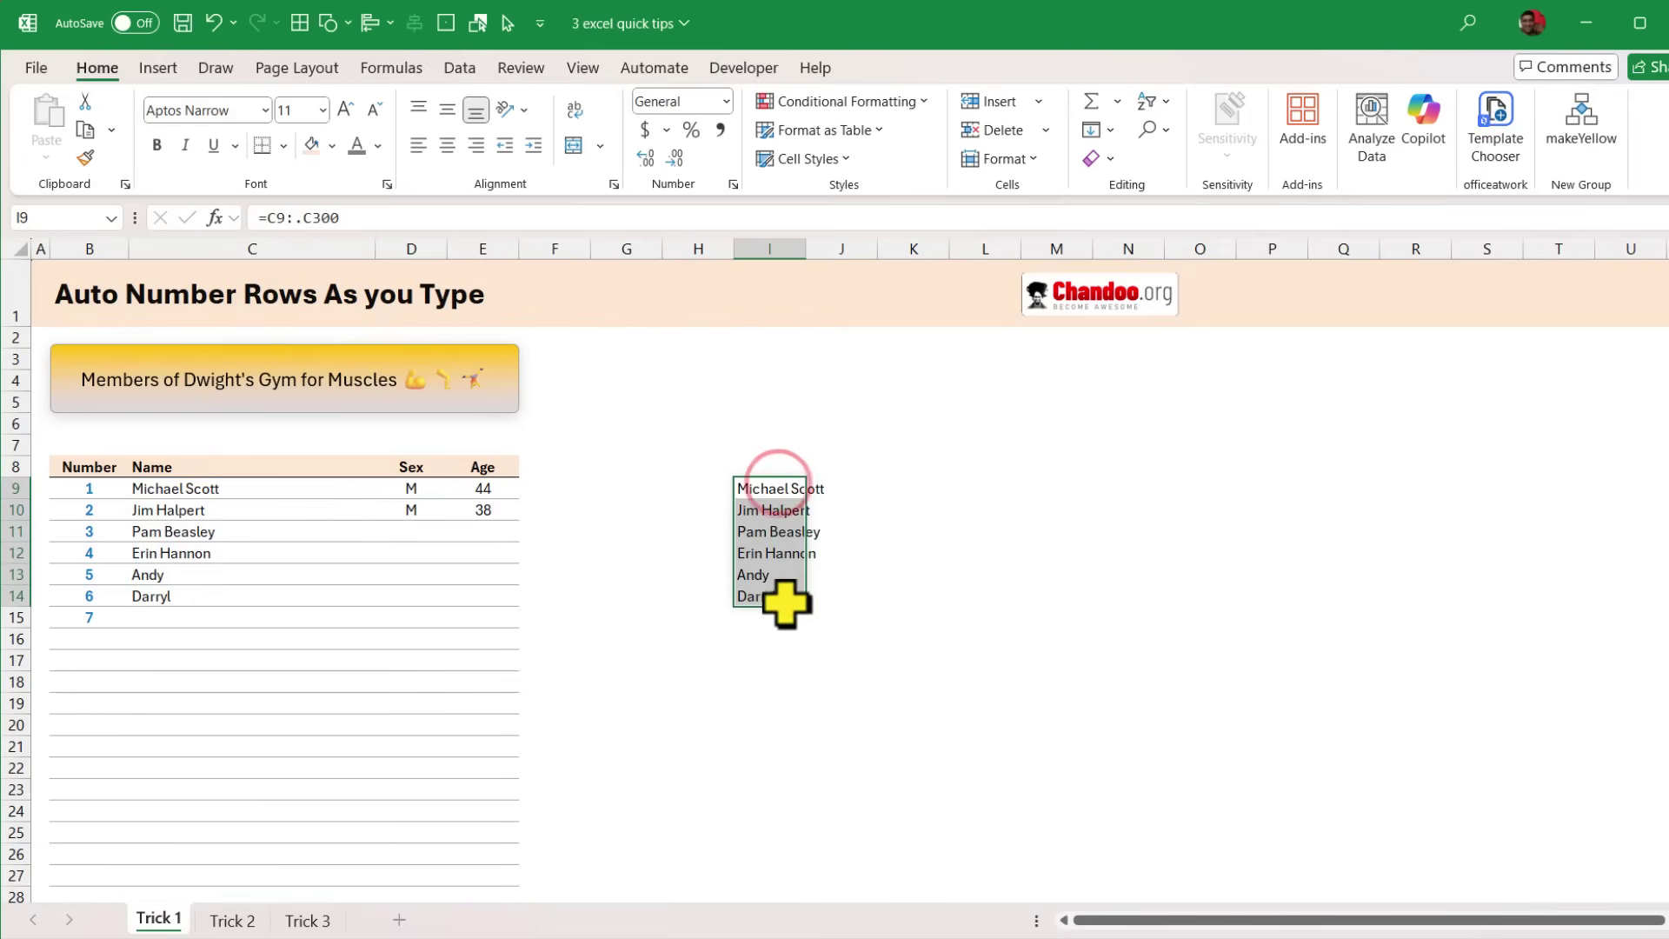
double_click(758, 489)
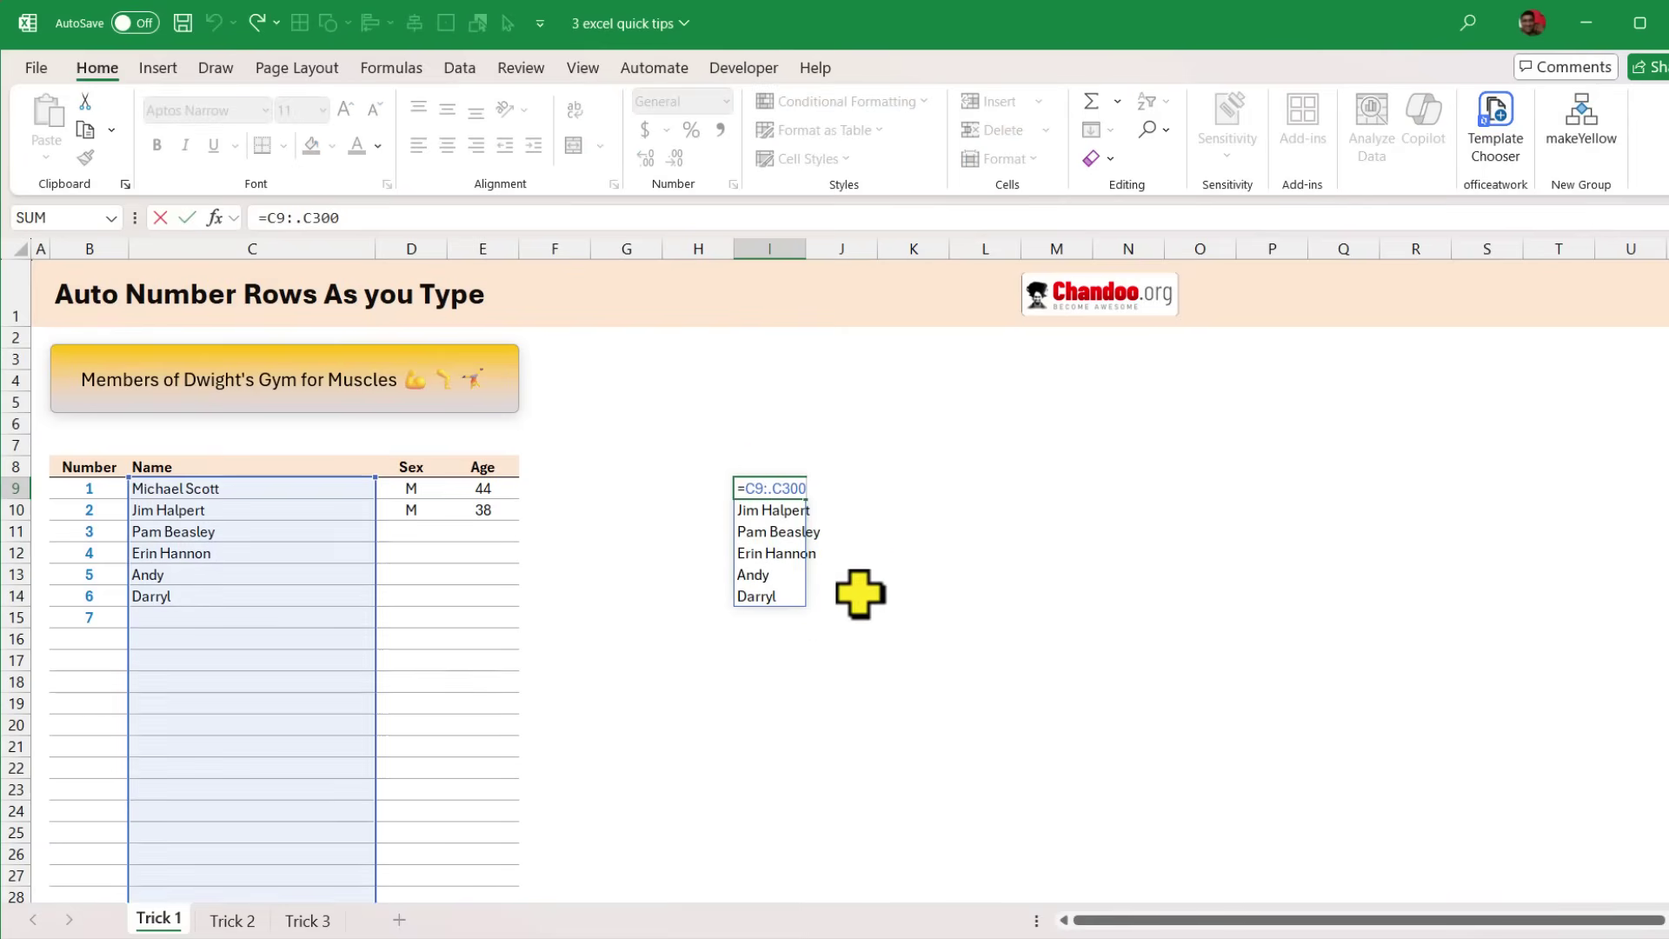
key("Return")
left_click_drag(90, 489, 86, 618)
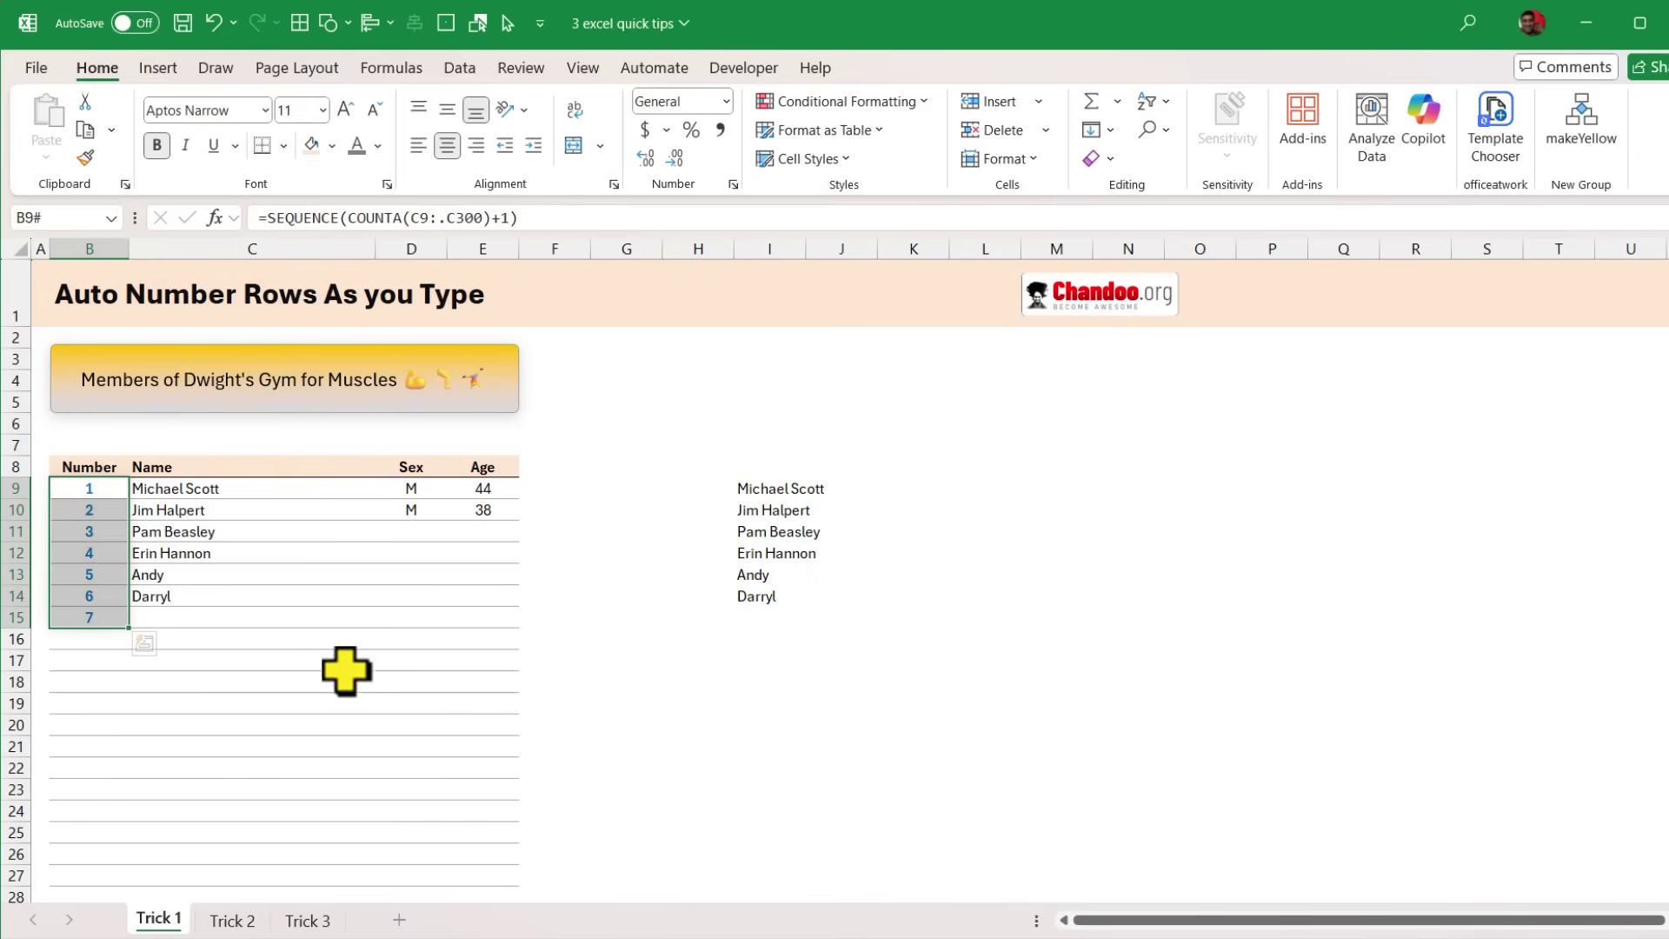
left_click(232, 921)
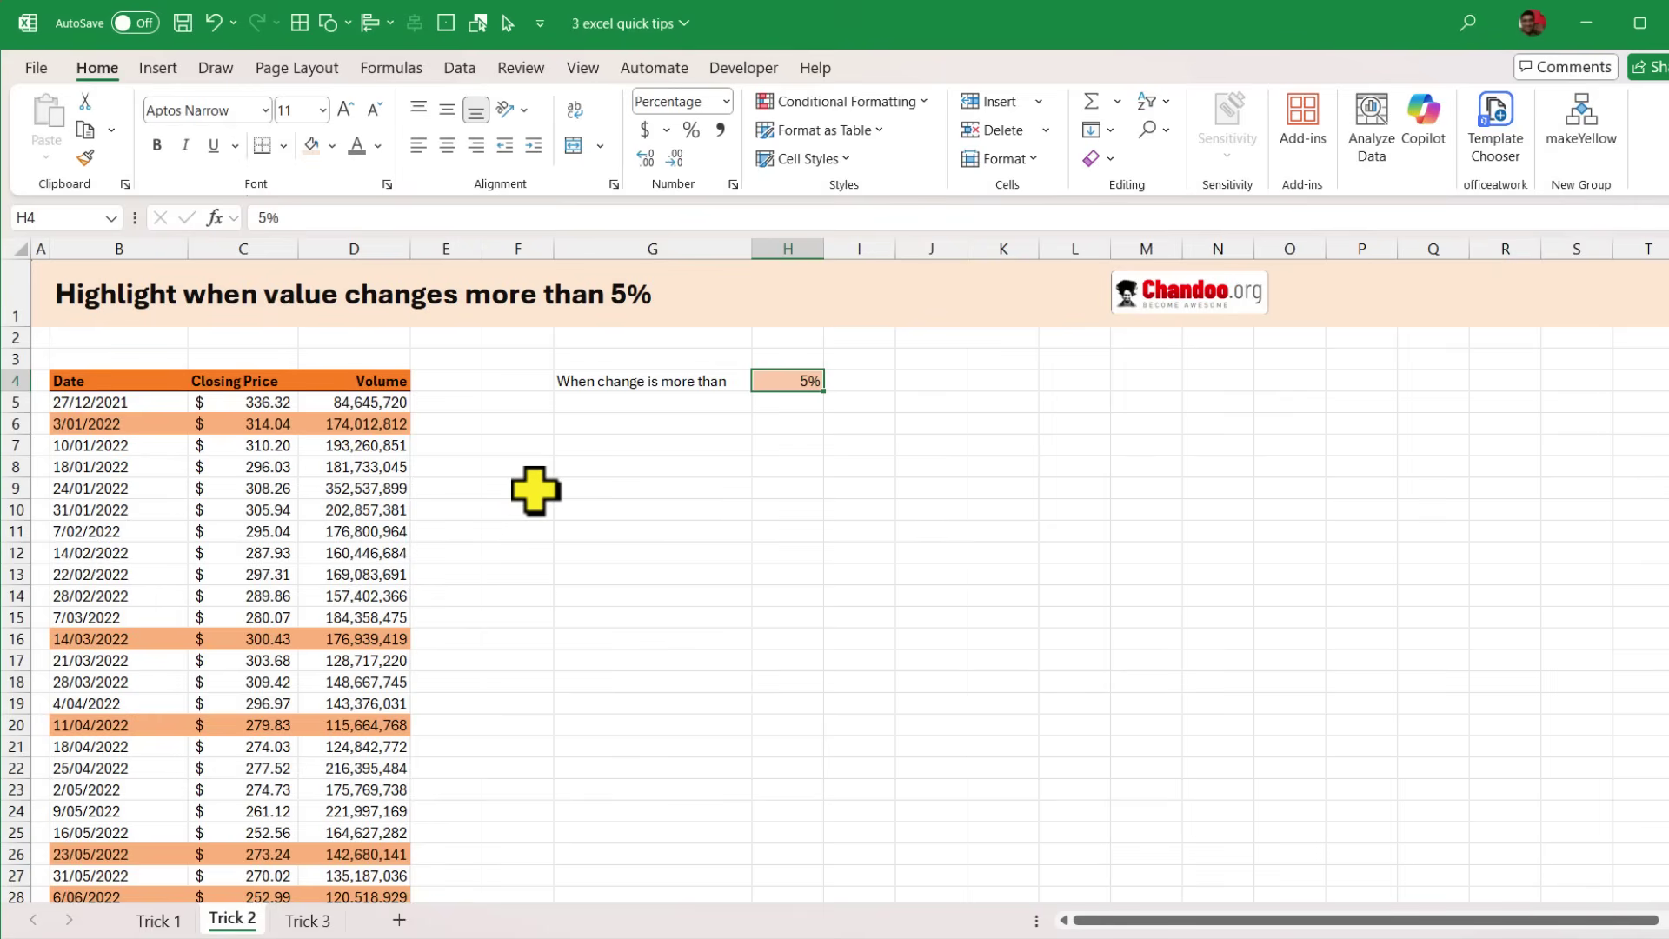
left_click(774, 380)
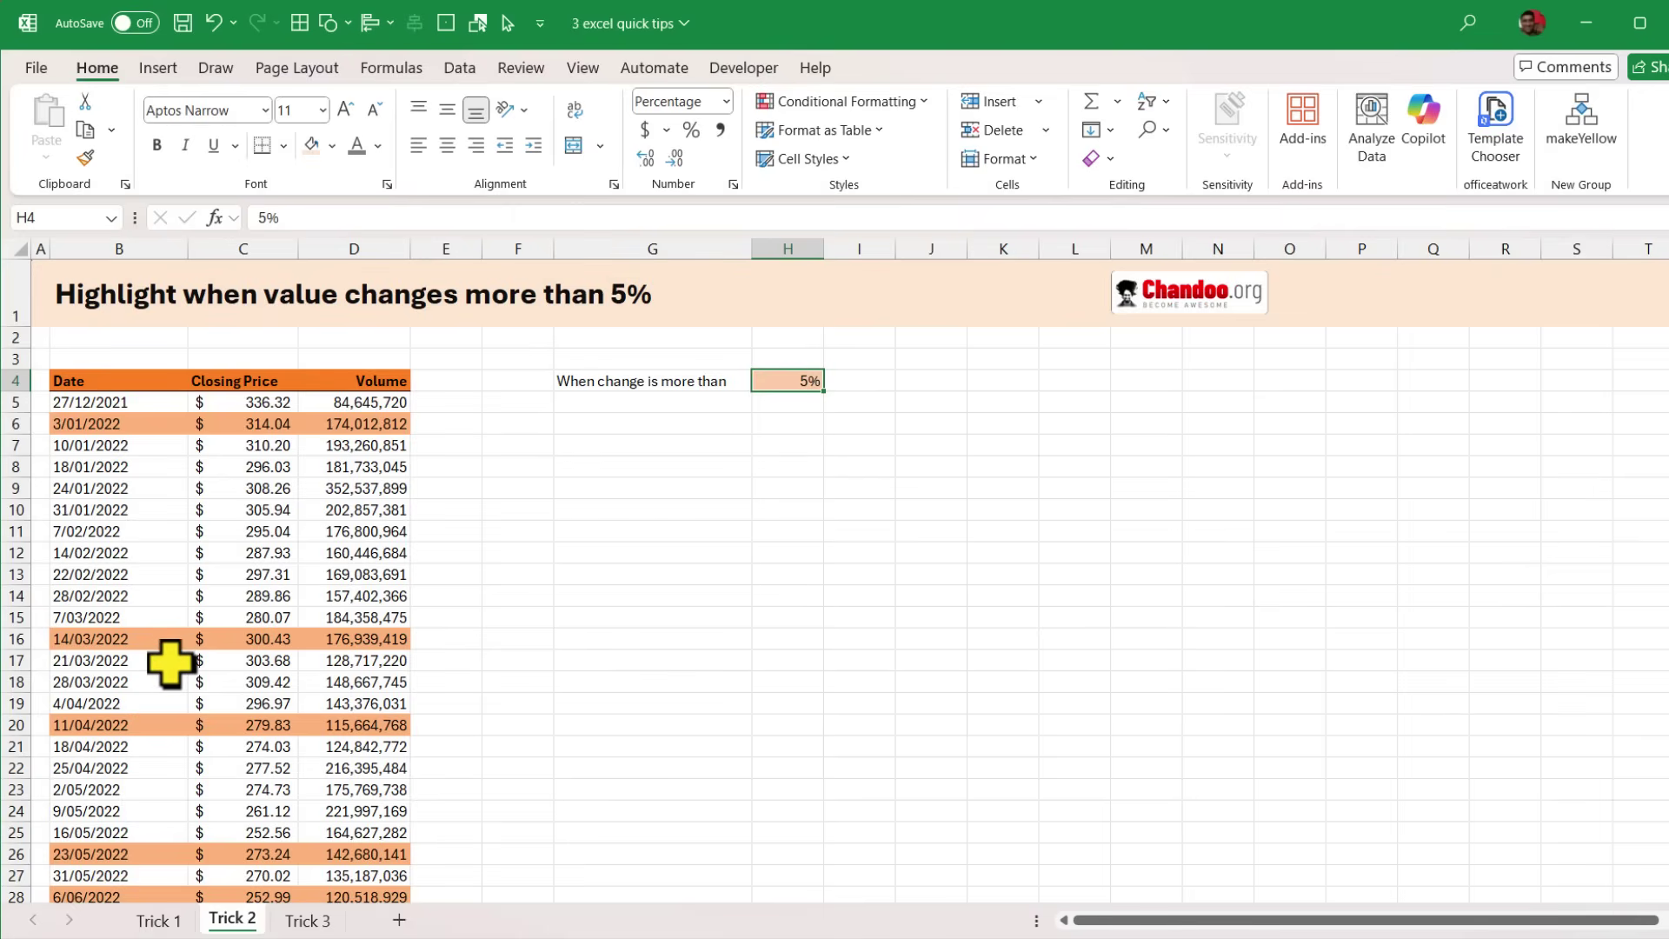
scroll(801, 510, "down", 1)
scroll(655, 504, "up", 1)
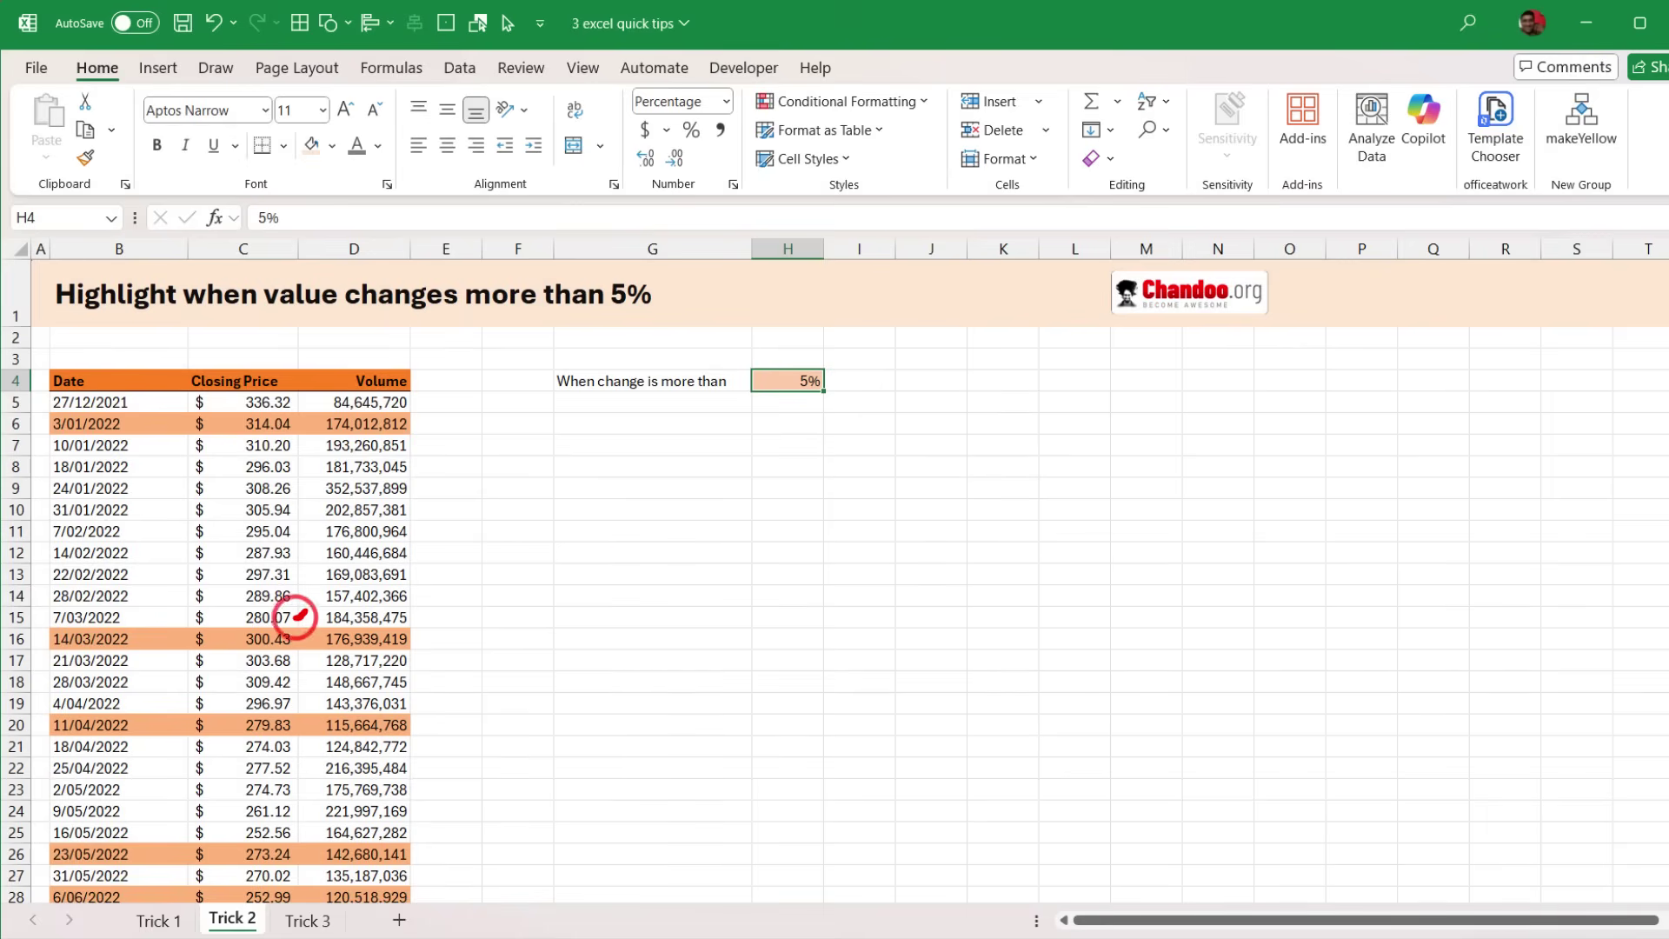
left_click_drag(297, 641, 310, 635)
key("Escape")
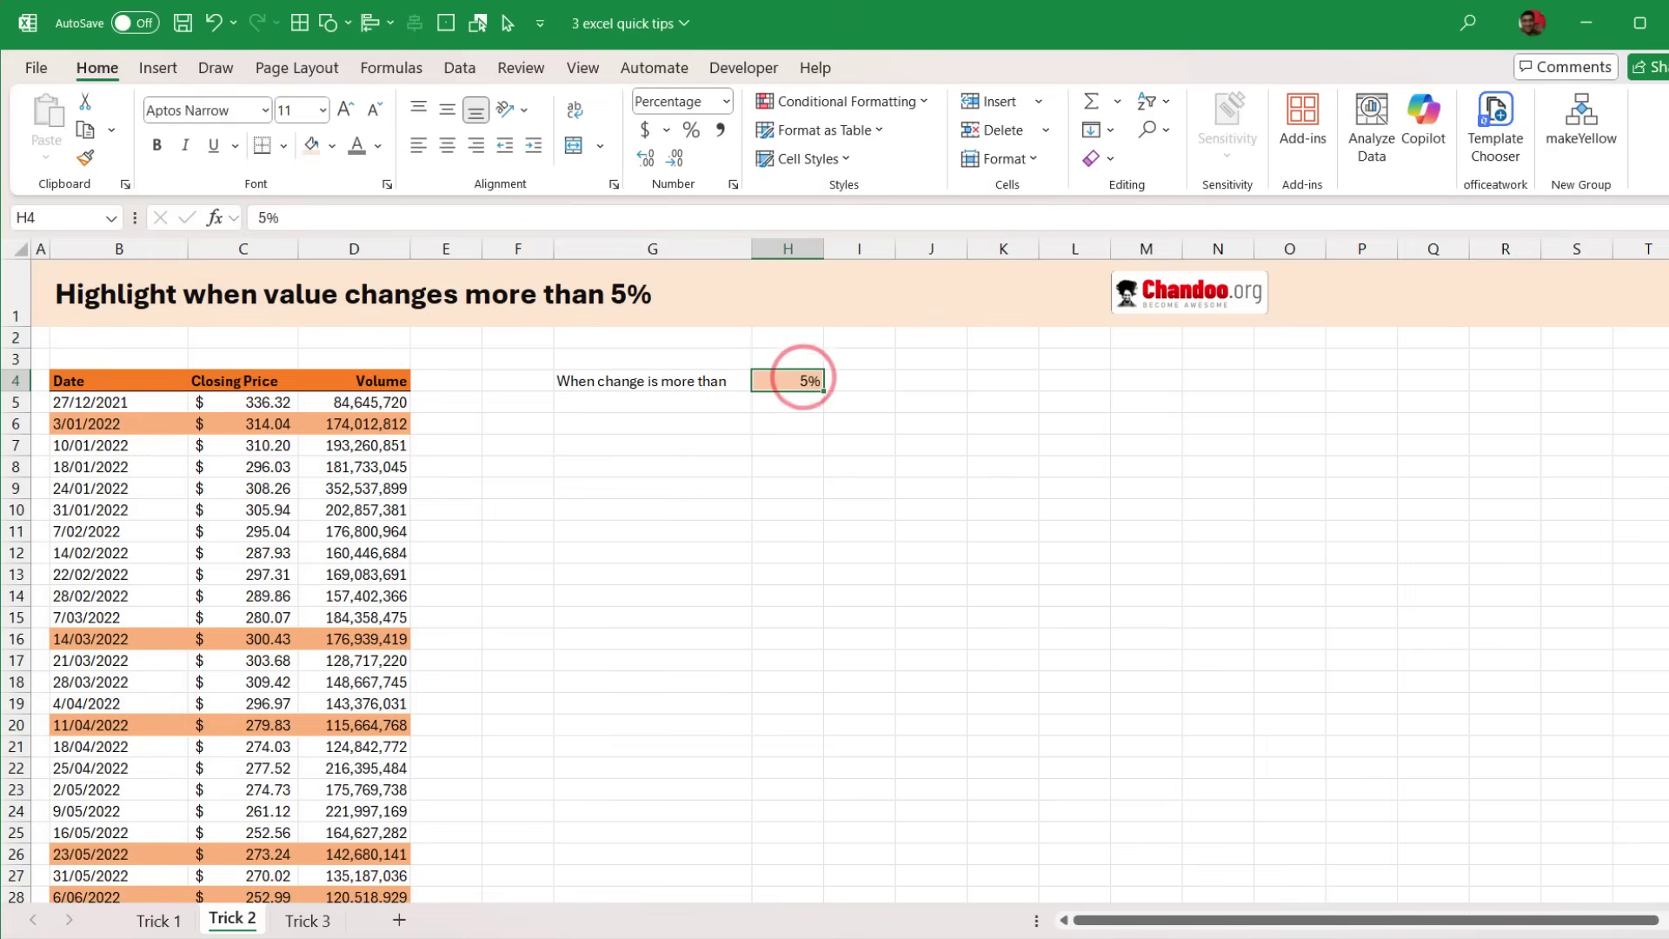
type("7")
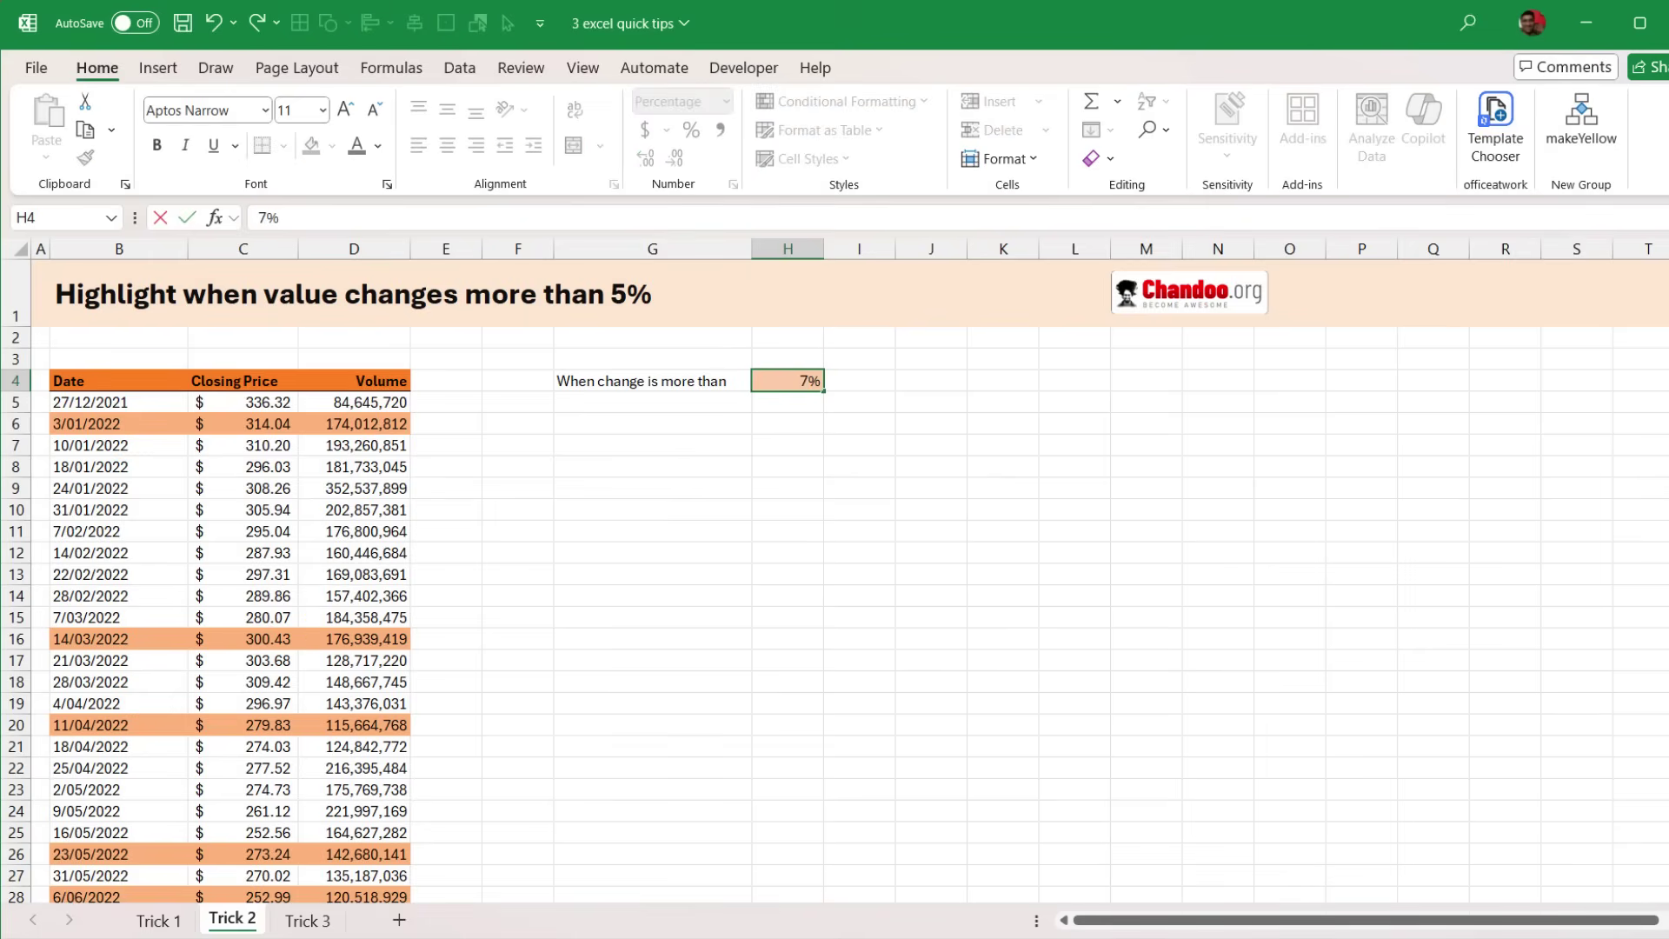
key("Return")
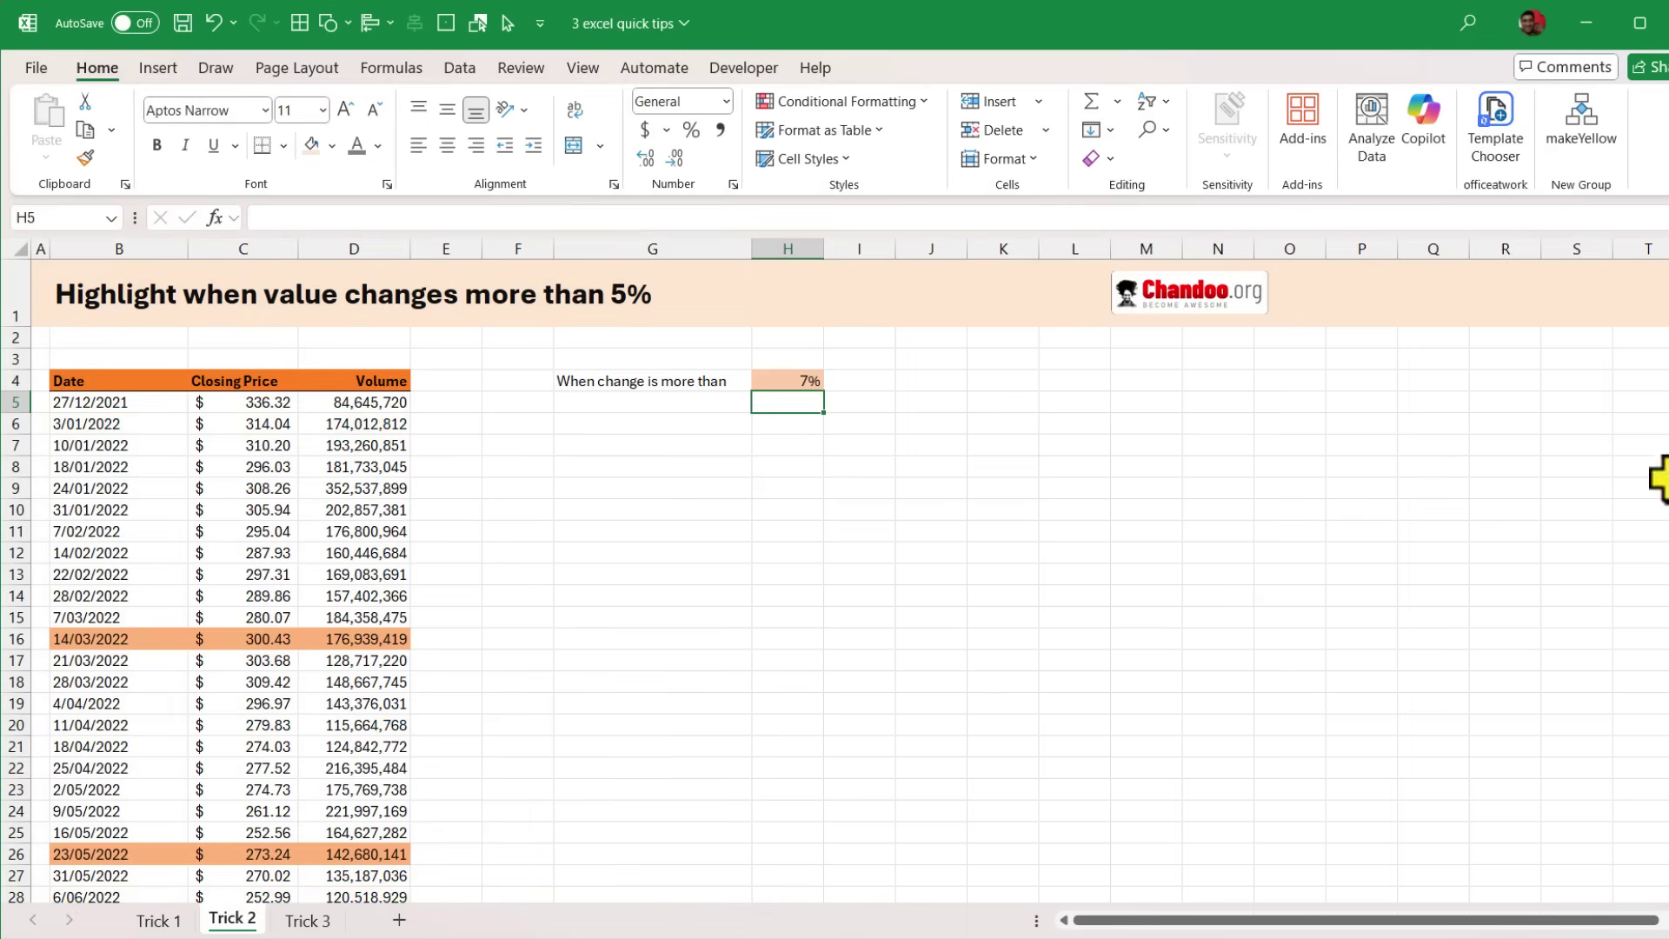
left_click(791, 381)
type("3")
key("Return")
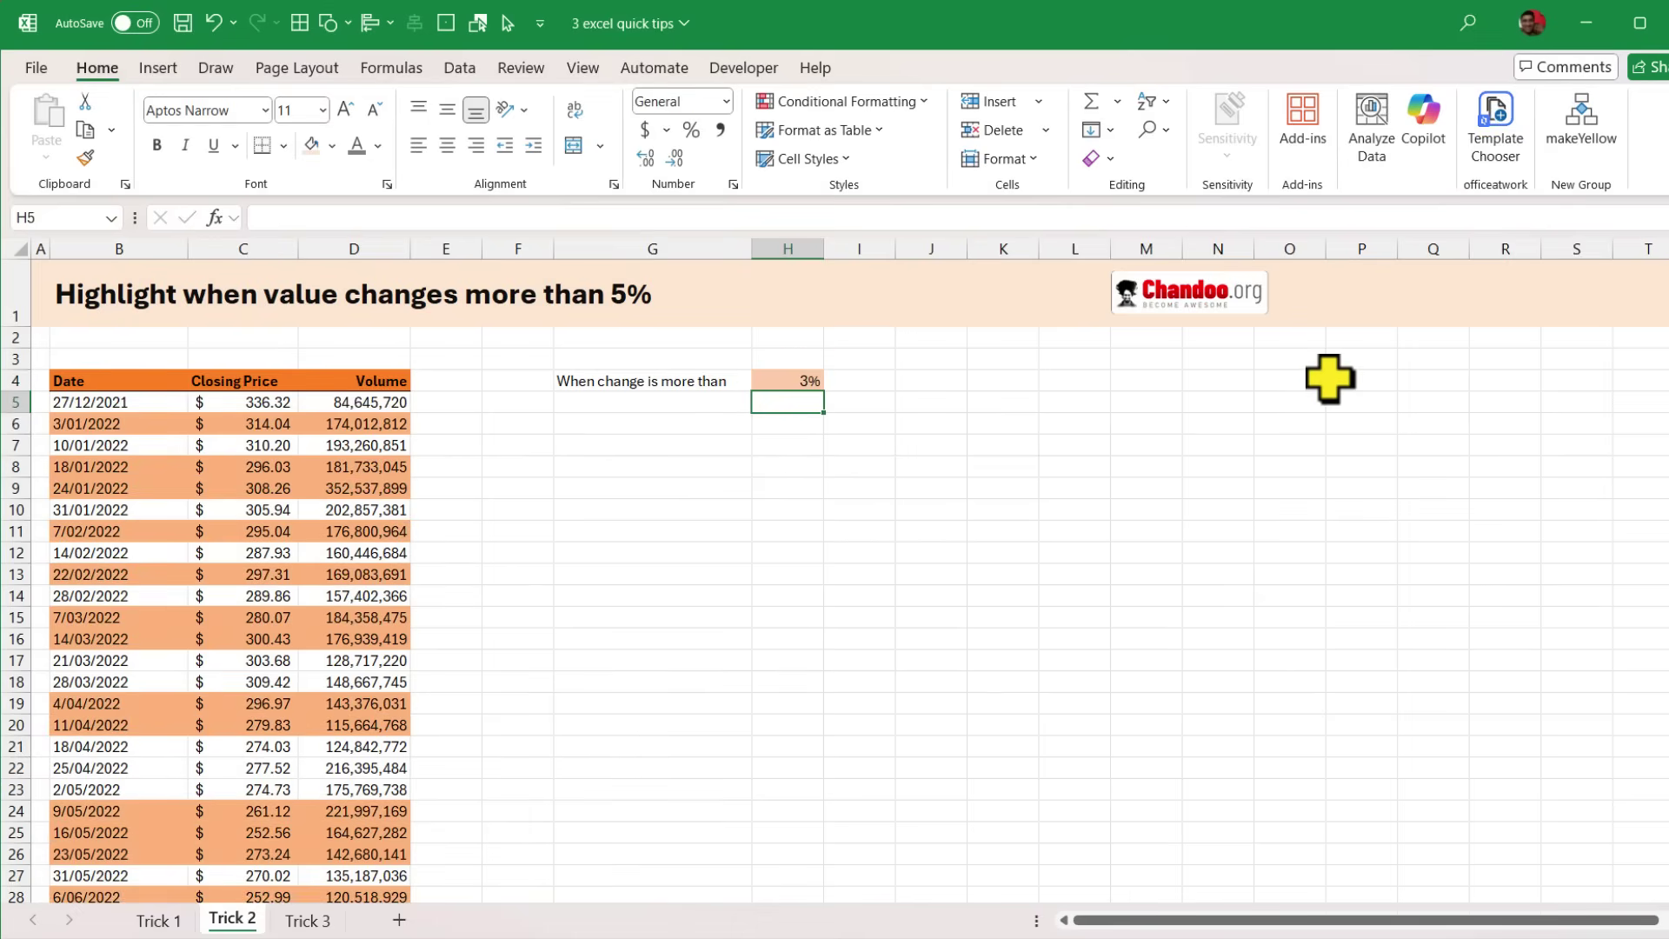
key("Up")
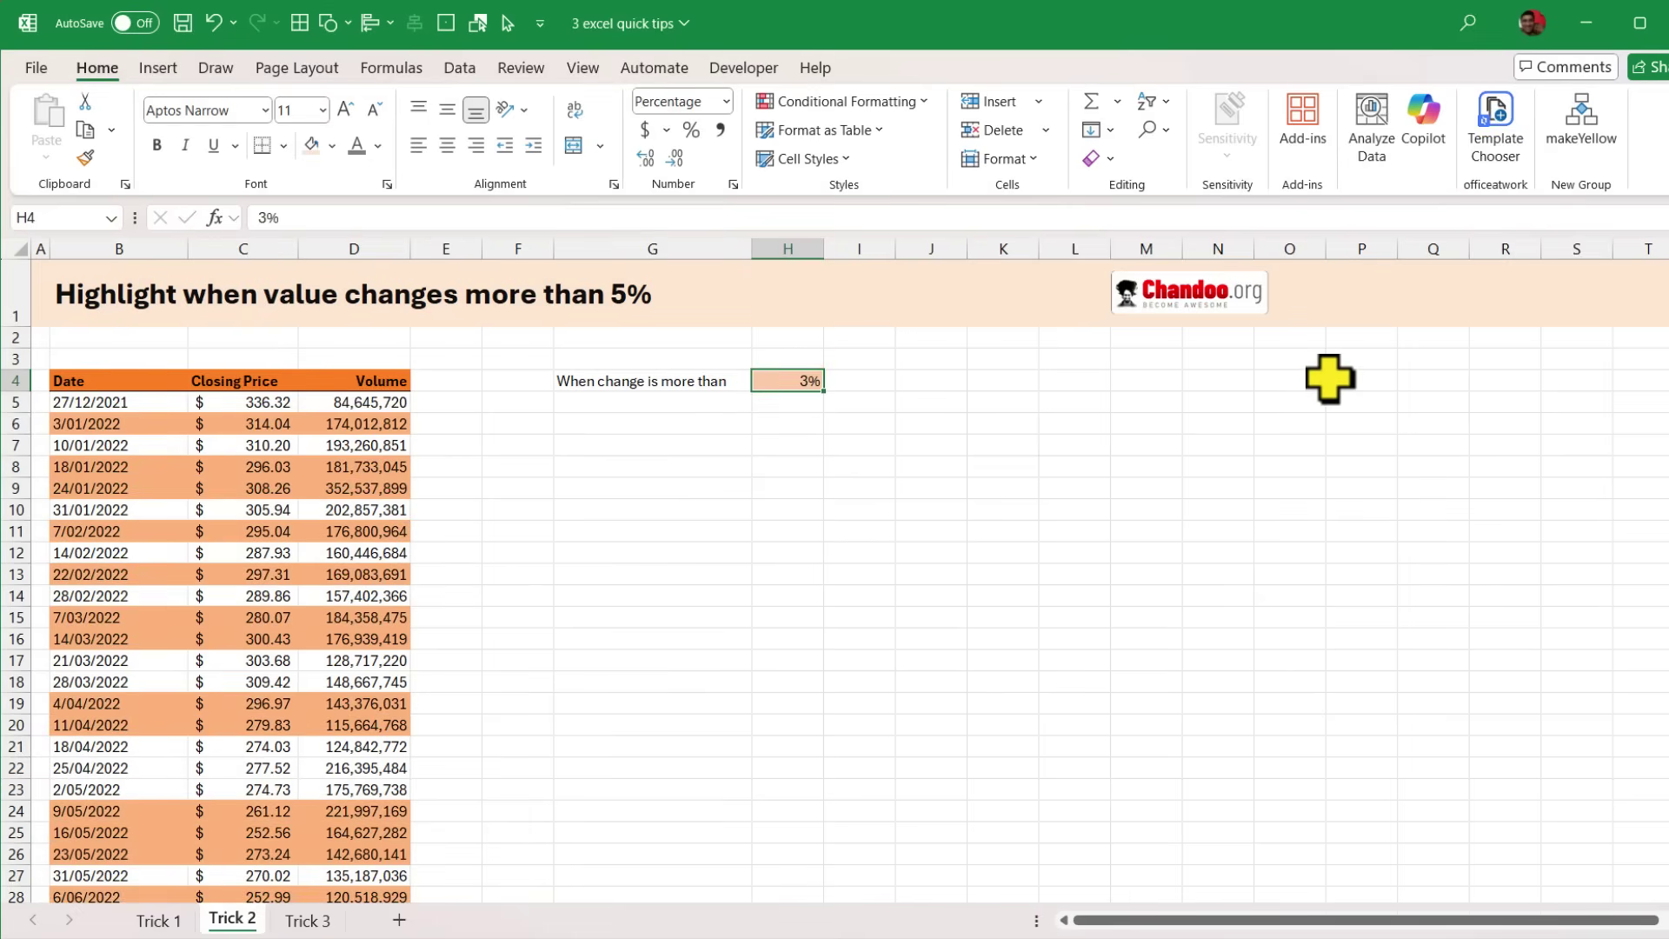
type("5")
key("Return")
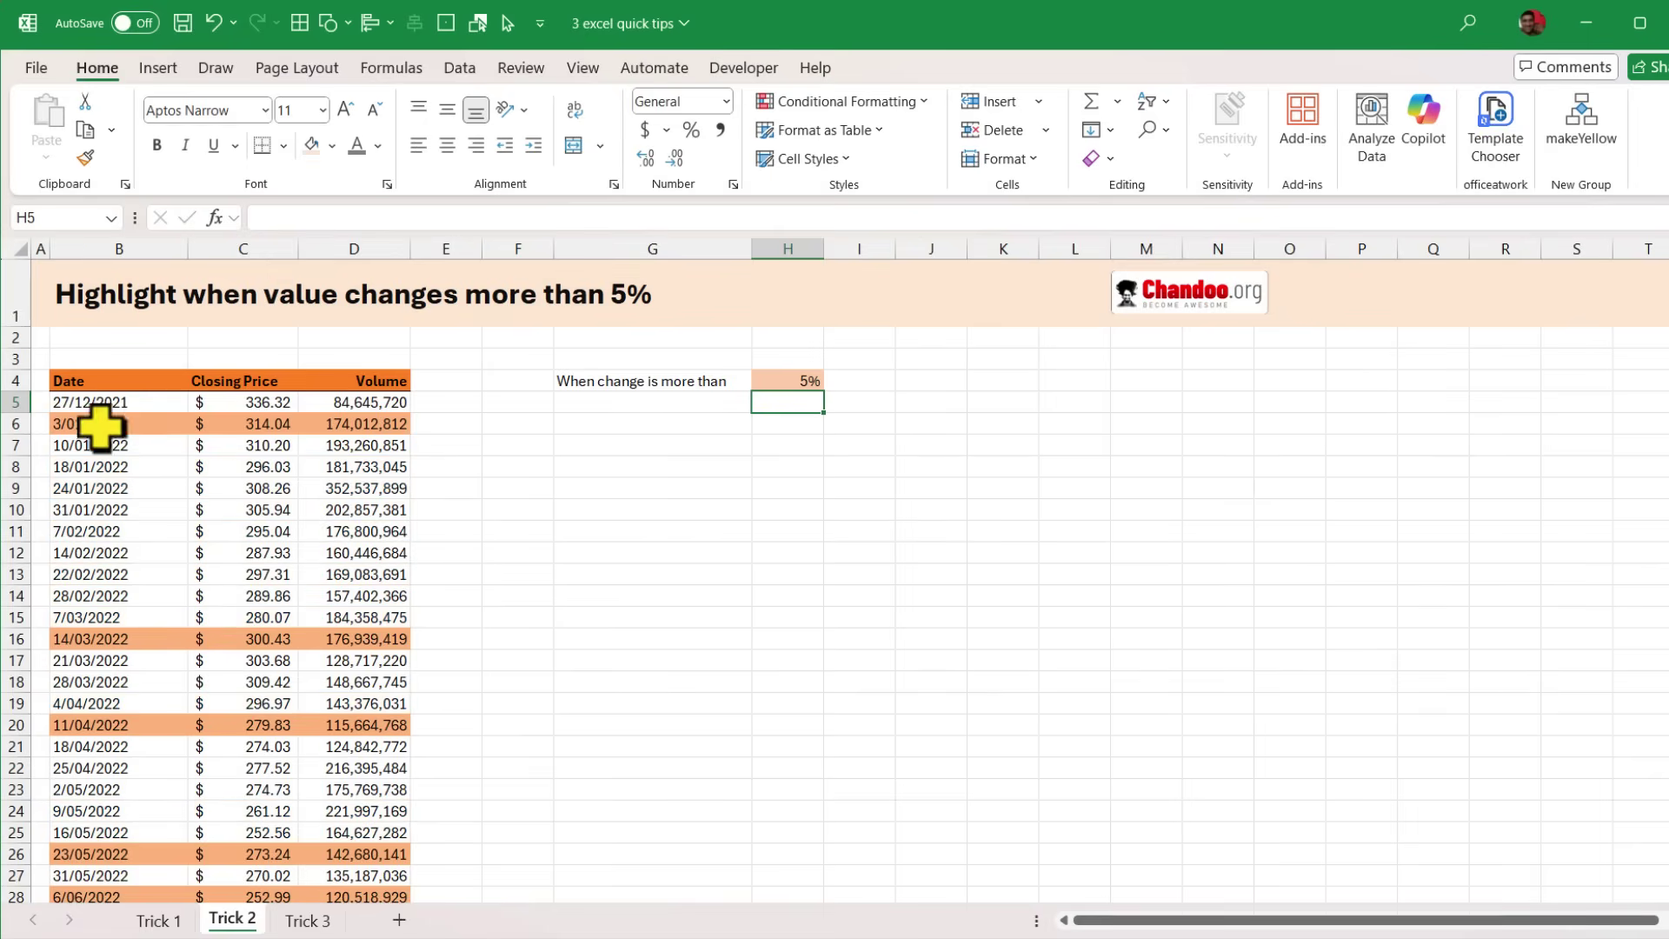
- Select the price data from B5 across to the Volume column and down to the last row
scroll(207, 652, "down", 8)
scroll(207, 652, "down", 4)
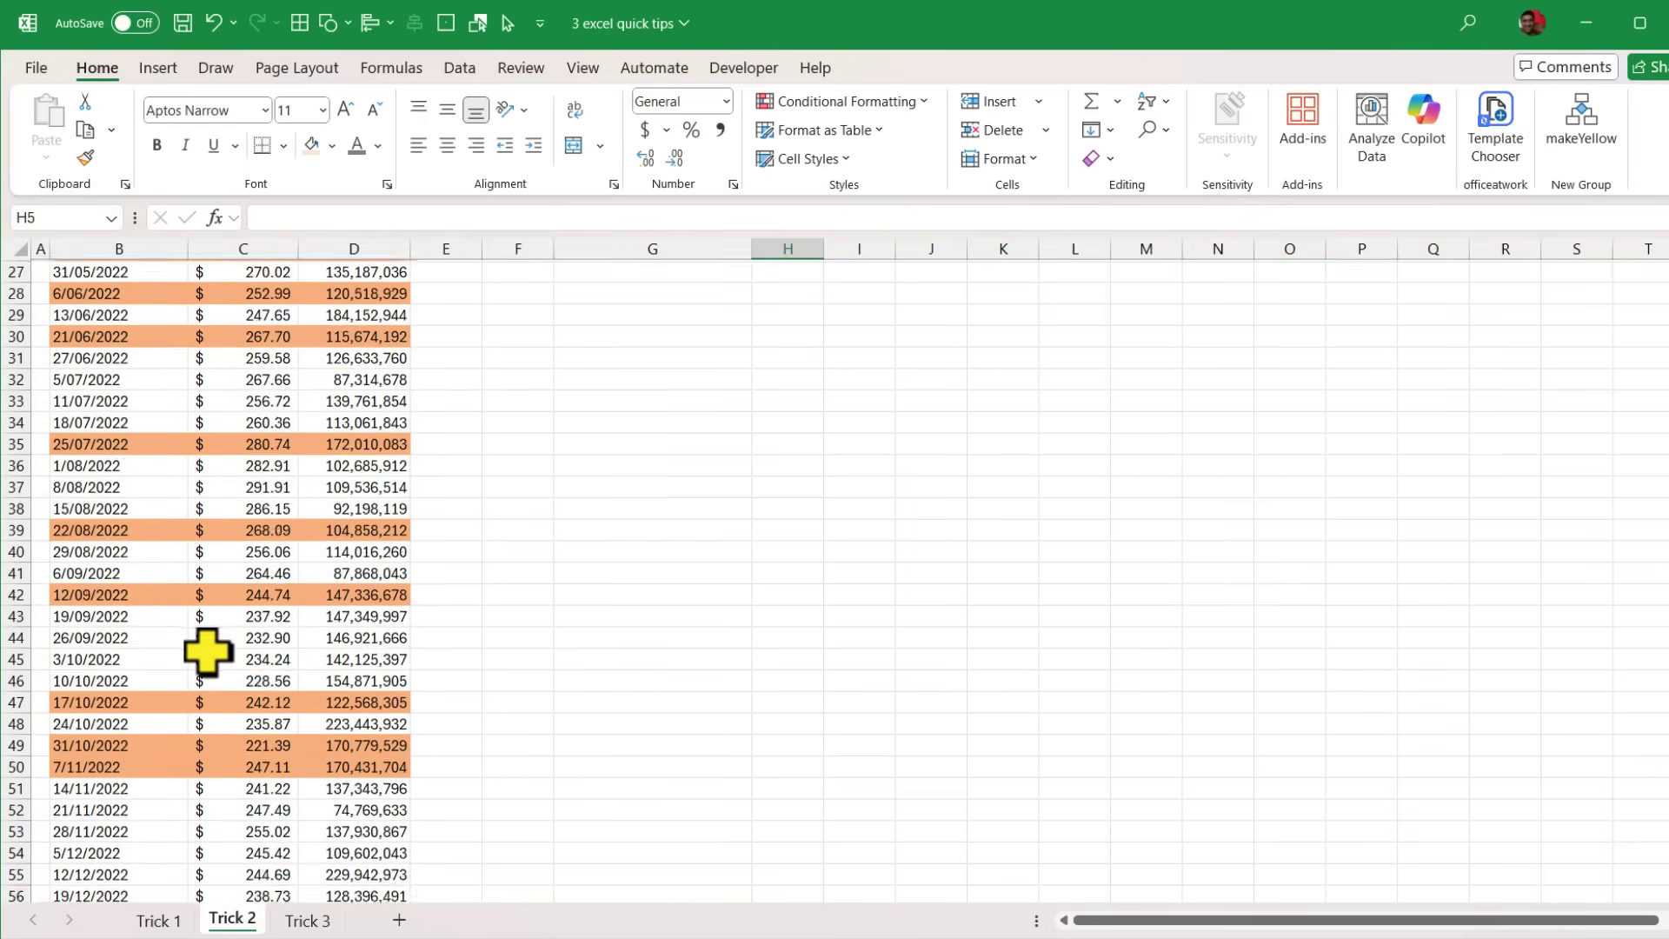
scroll(207, 653, "up", 13)
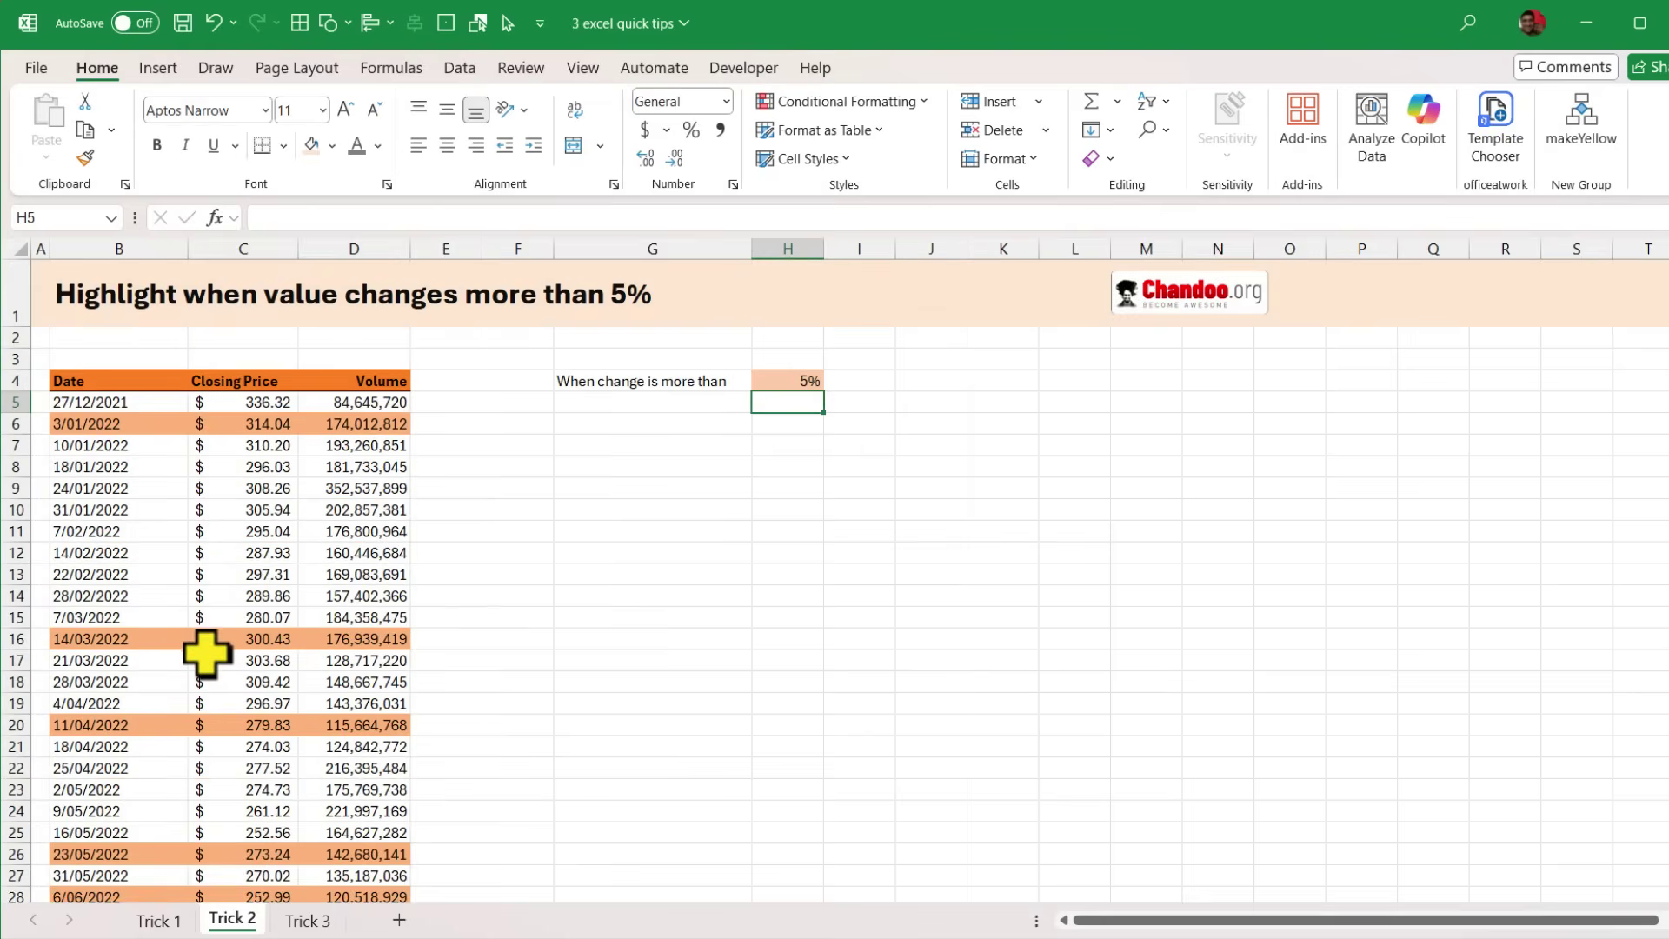
left_click(124, 399)
key("ctrl+shift+Right")
key("ctrl+shift+Down")
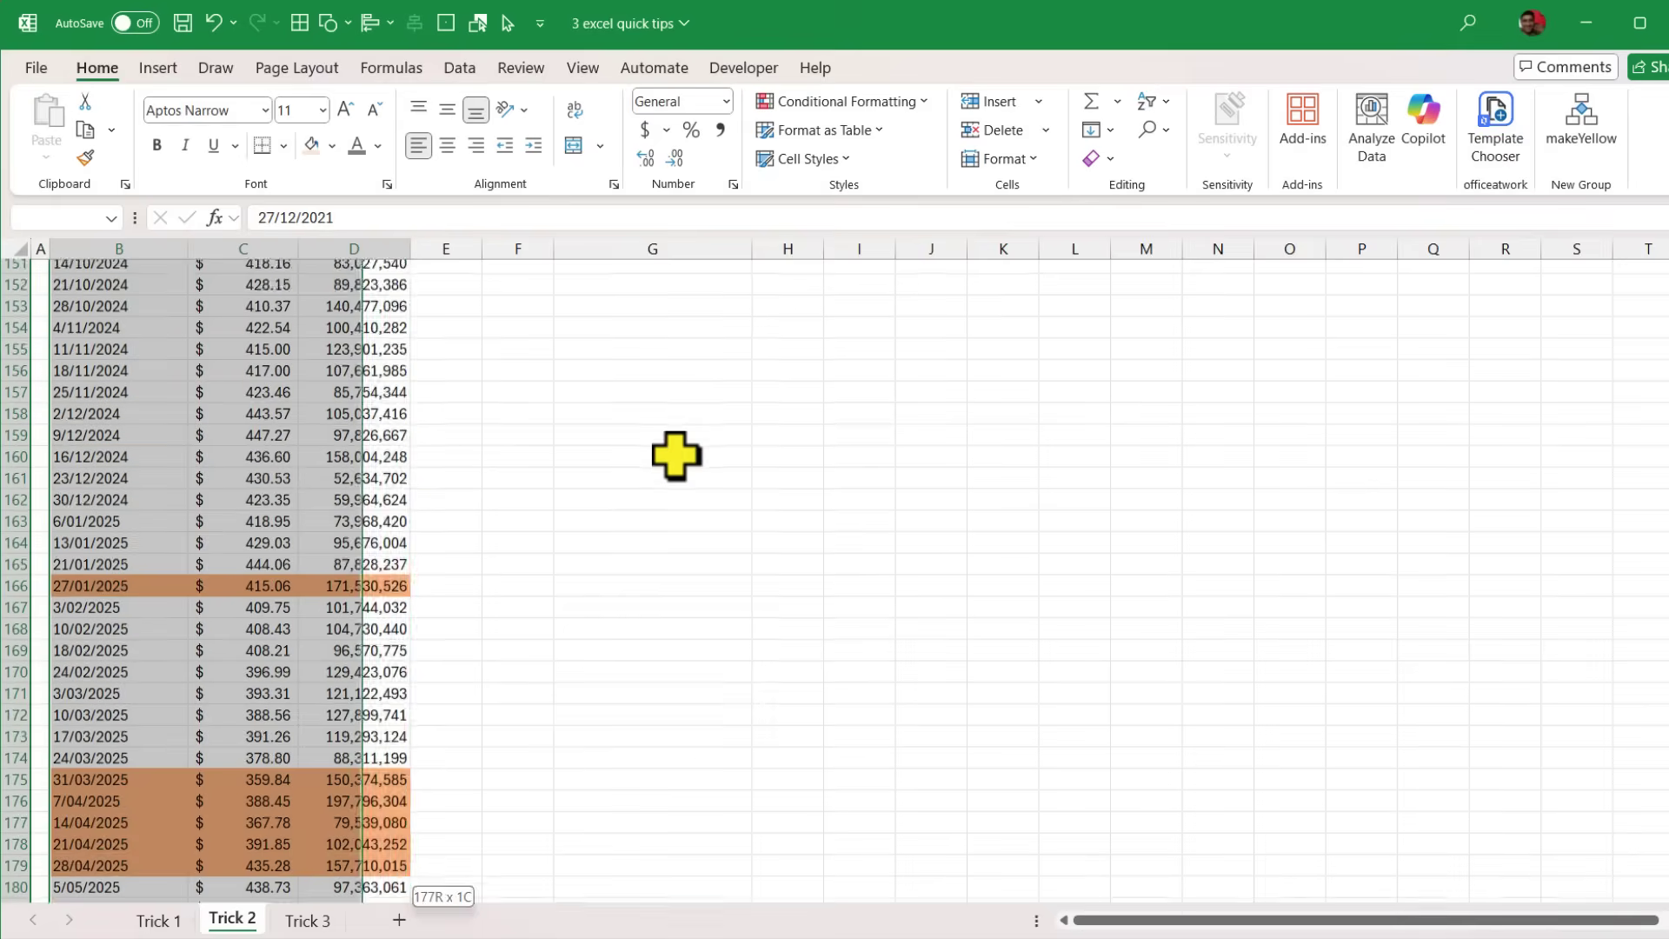
scroll(630, 610, "up", 18)
scroll(629, 611, "up", 20)
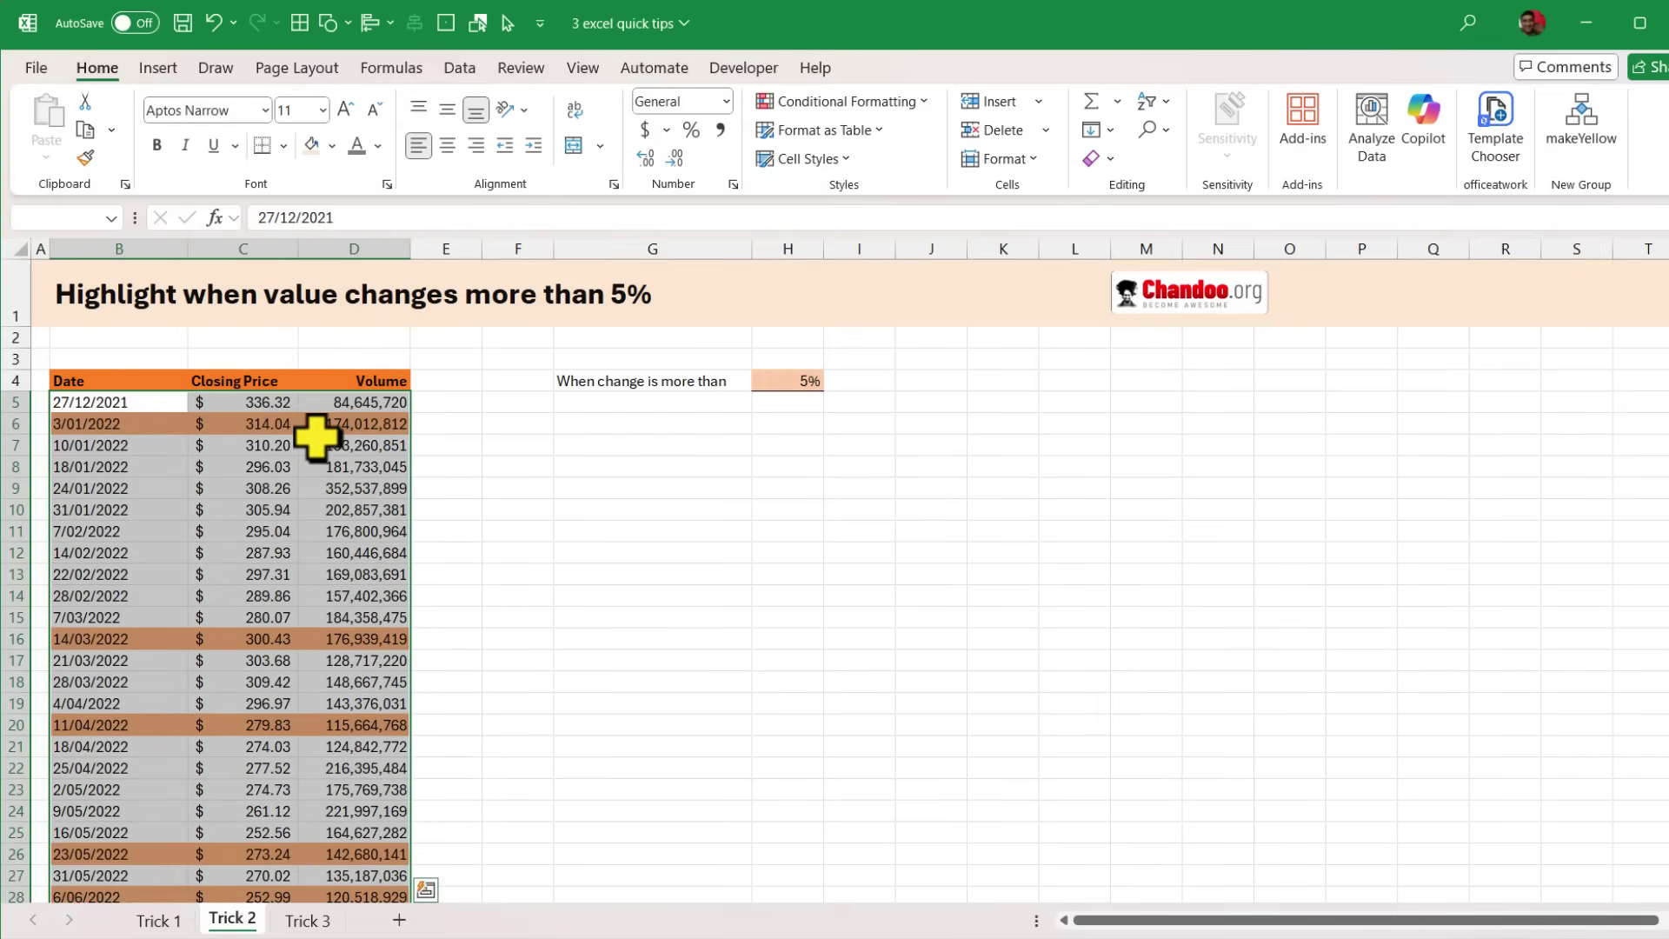
mouse_move(183, 353)
left_mouse_down()
mouse_move(310, 592)
mouse_move(316, 772)
left_mouse_up()
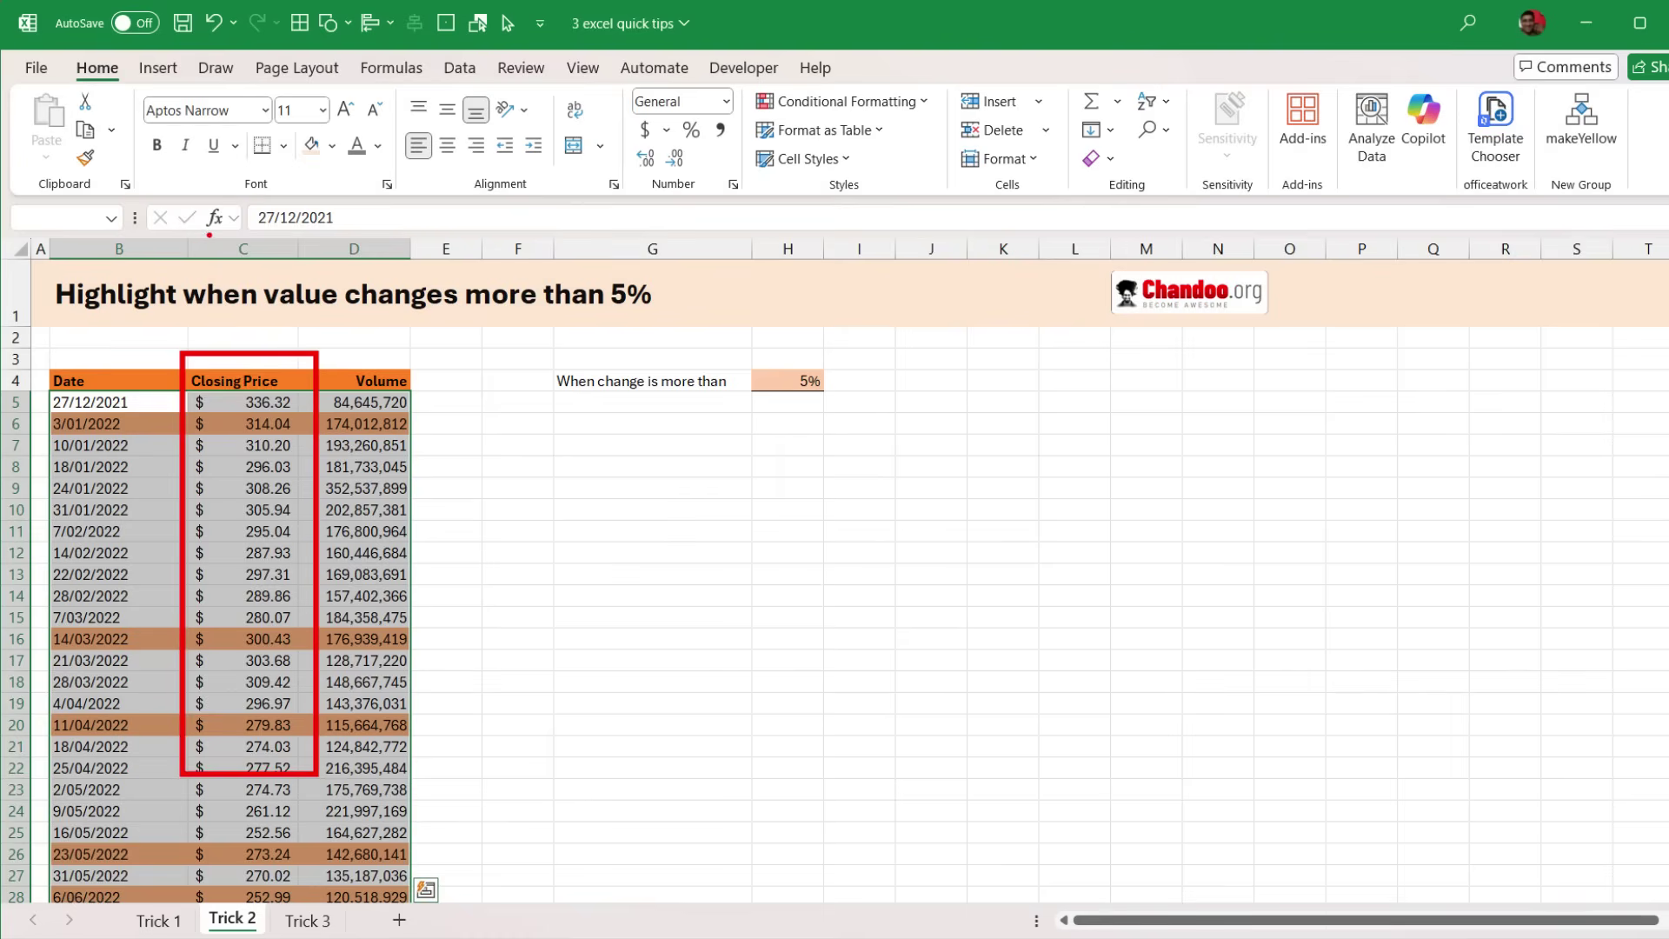
left_click_drag(209, 233, 278, 274)
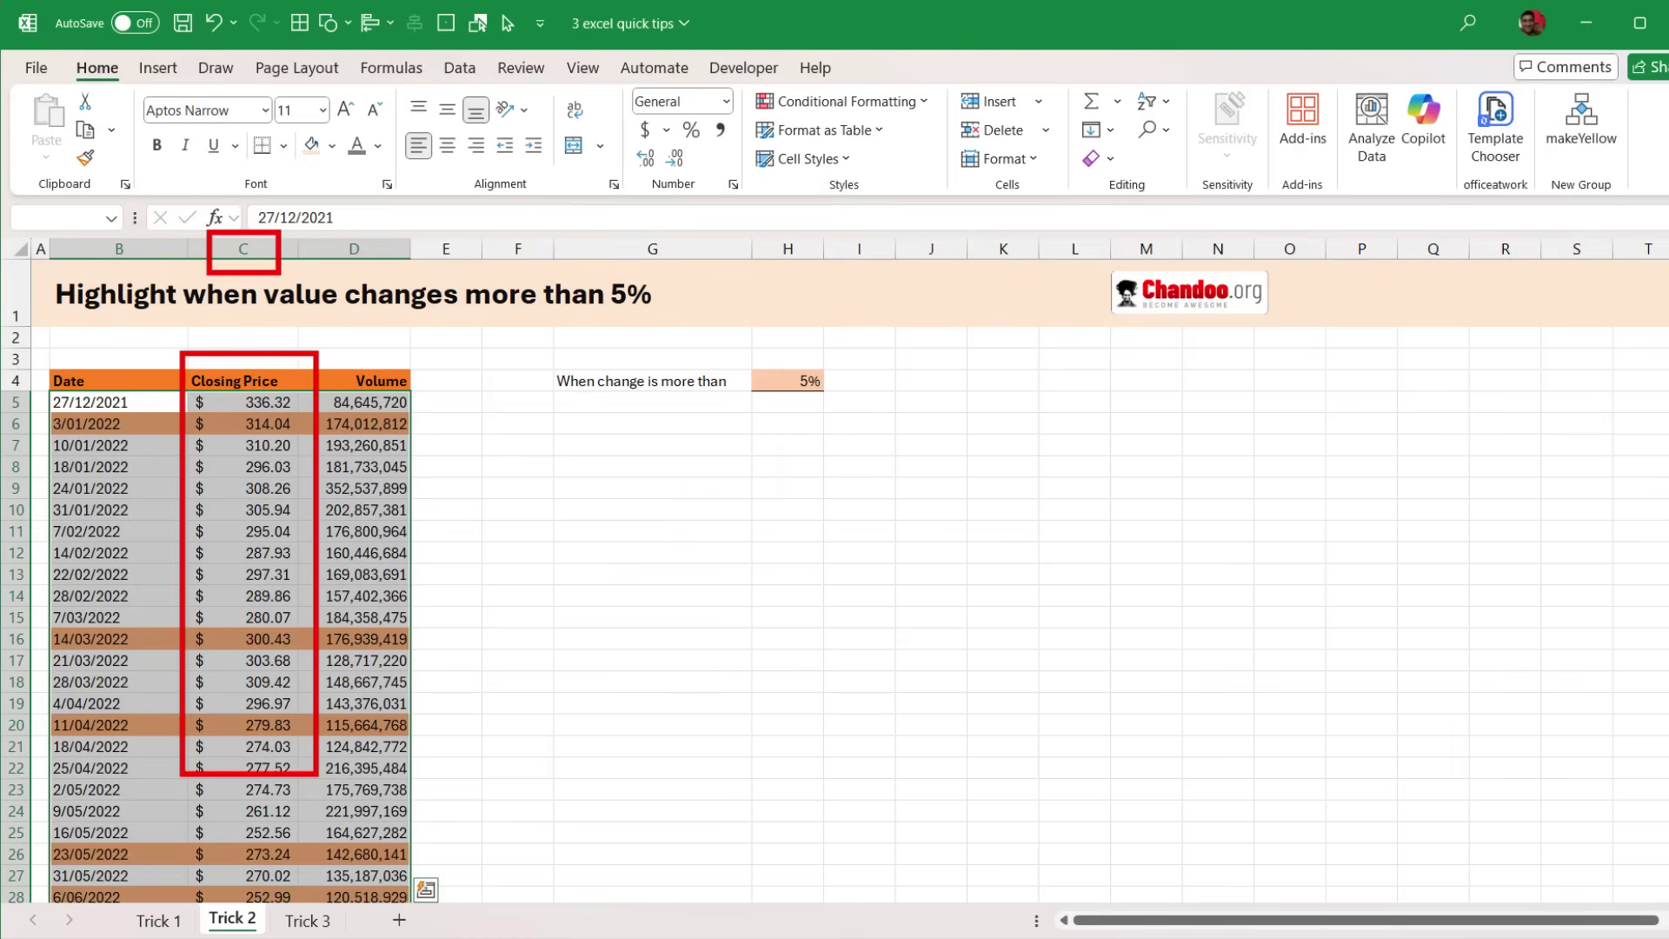
key("Escape")
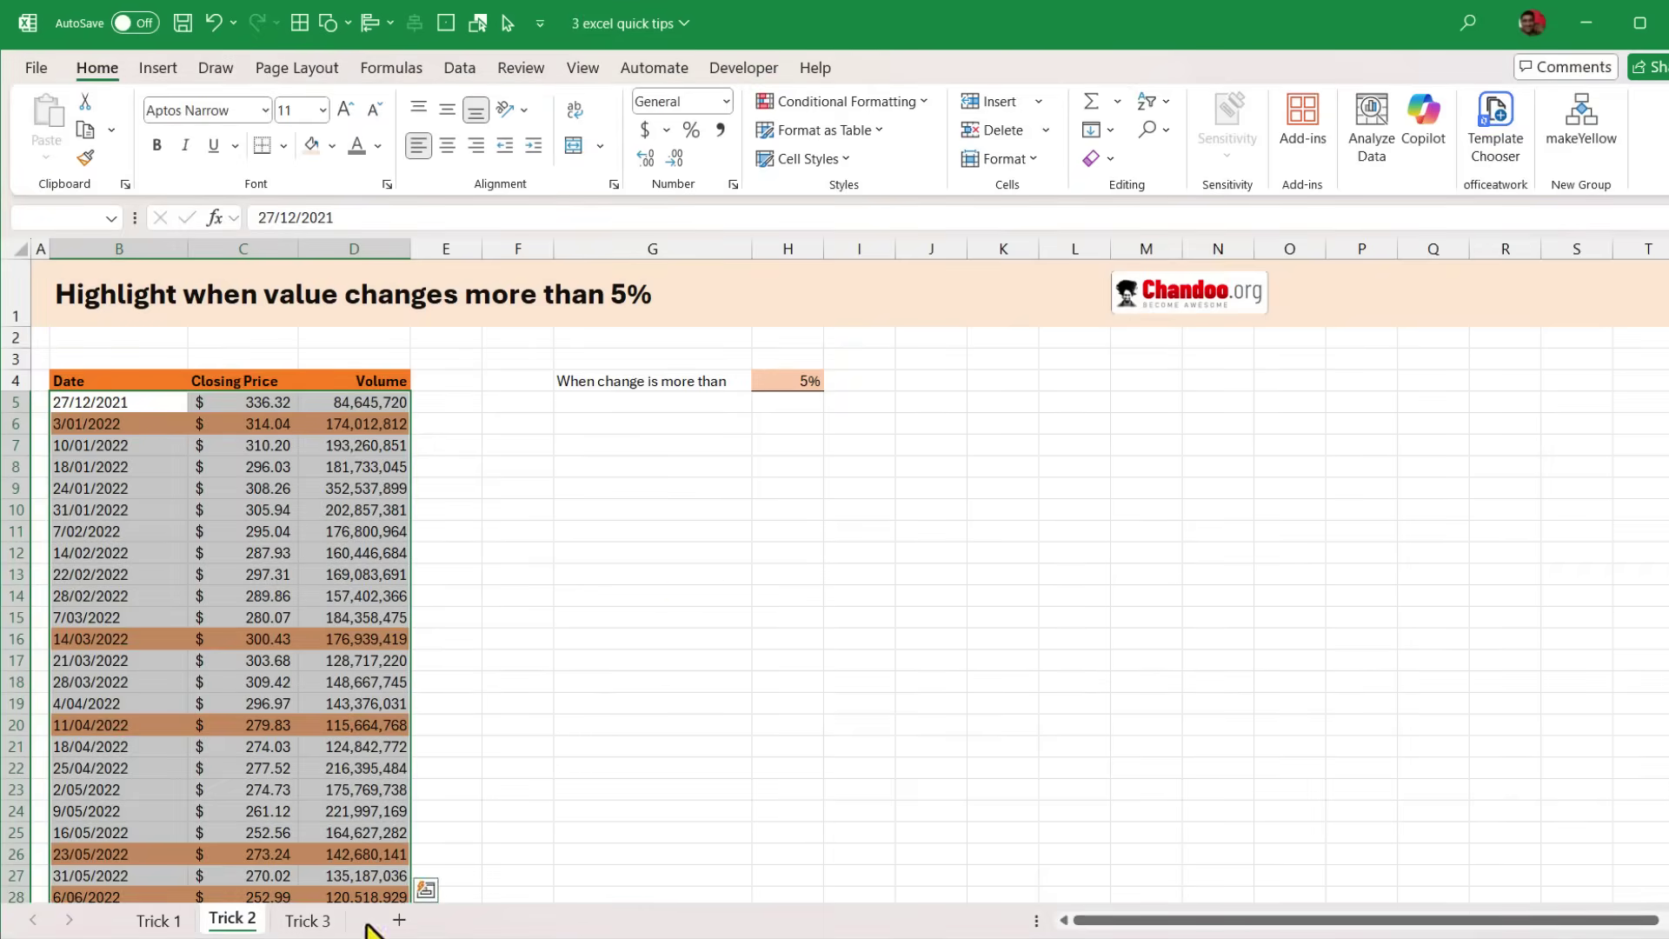
- Clear the existing conditional formatting rules from the selected price data
left_click(863, 105)
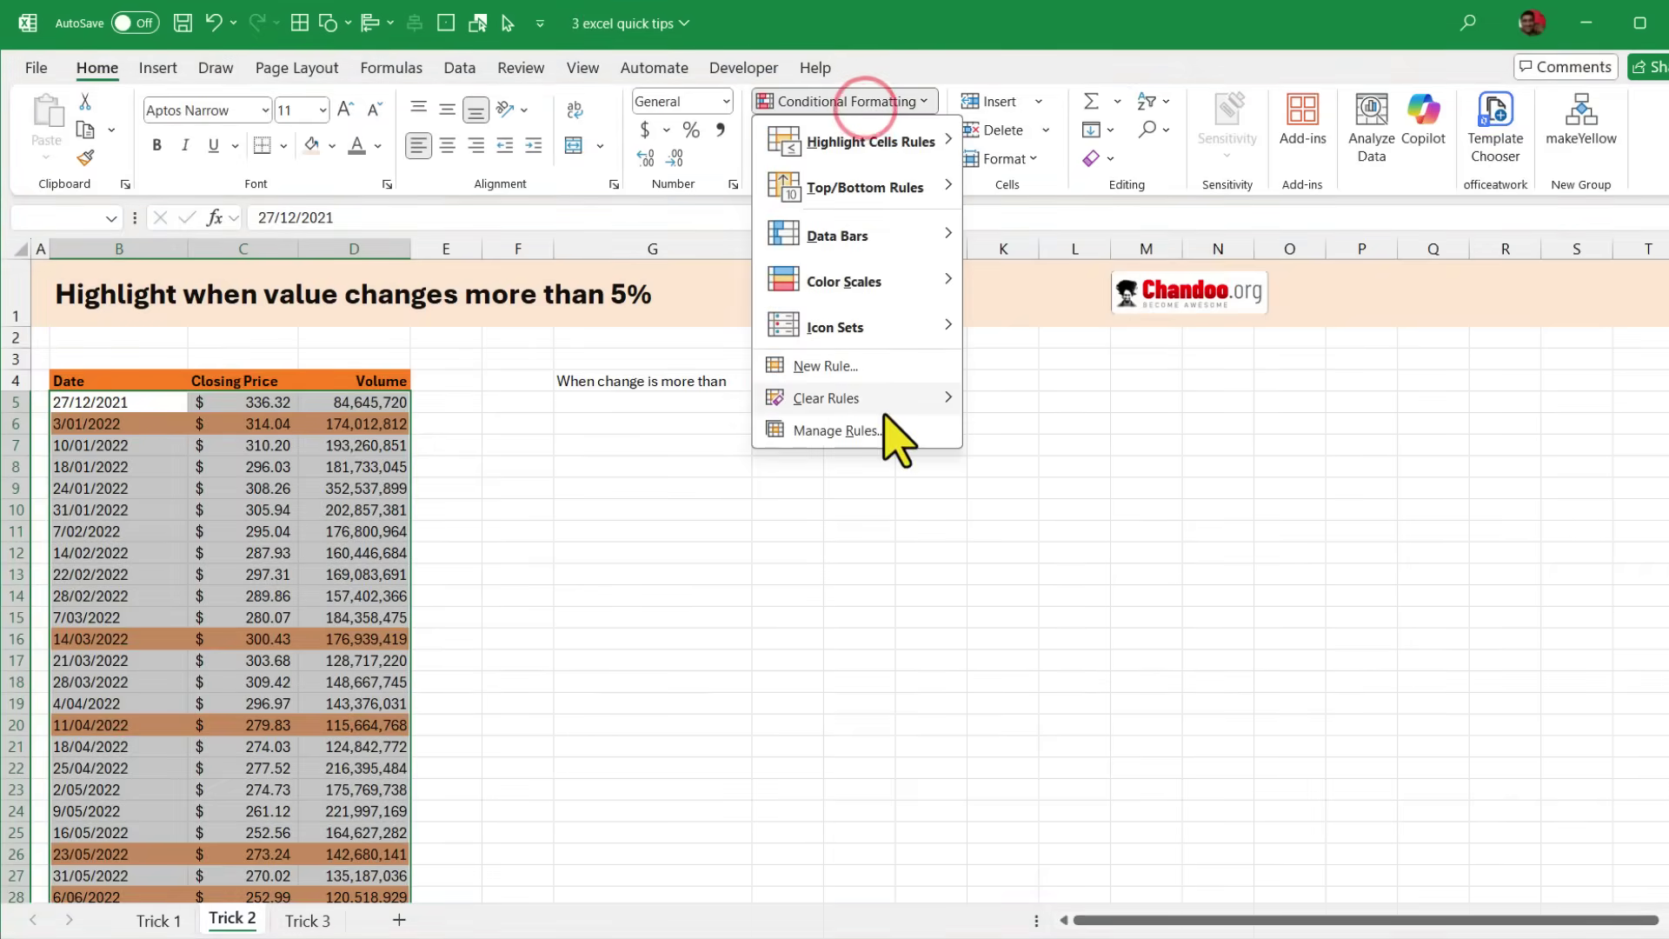
mouse_move(900, 402)
left_click(1040, 402)
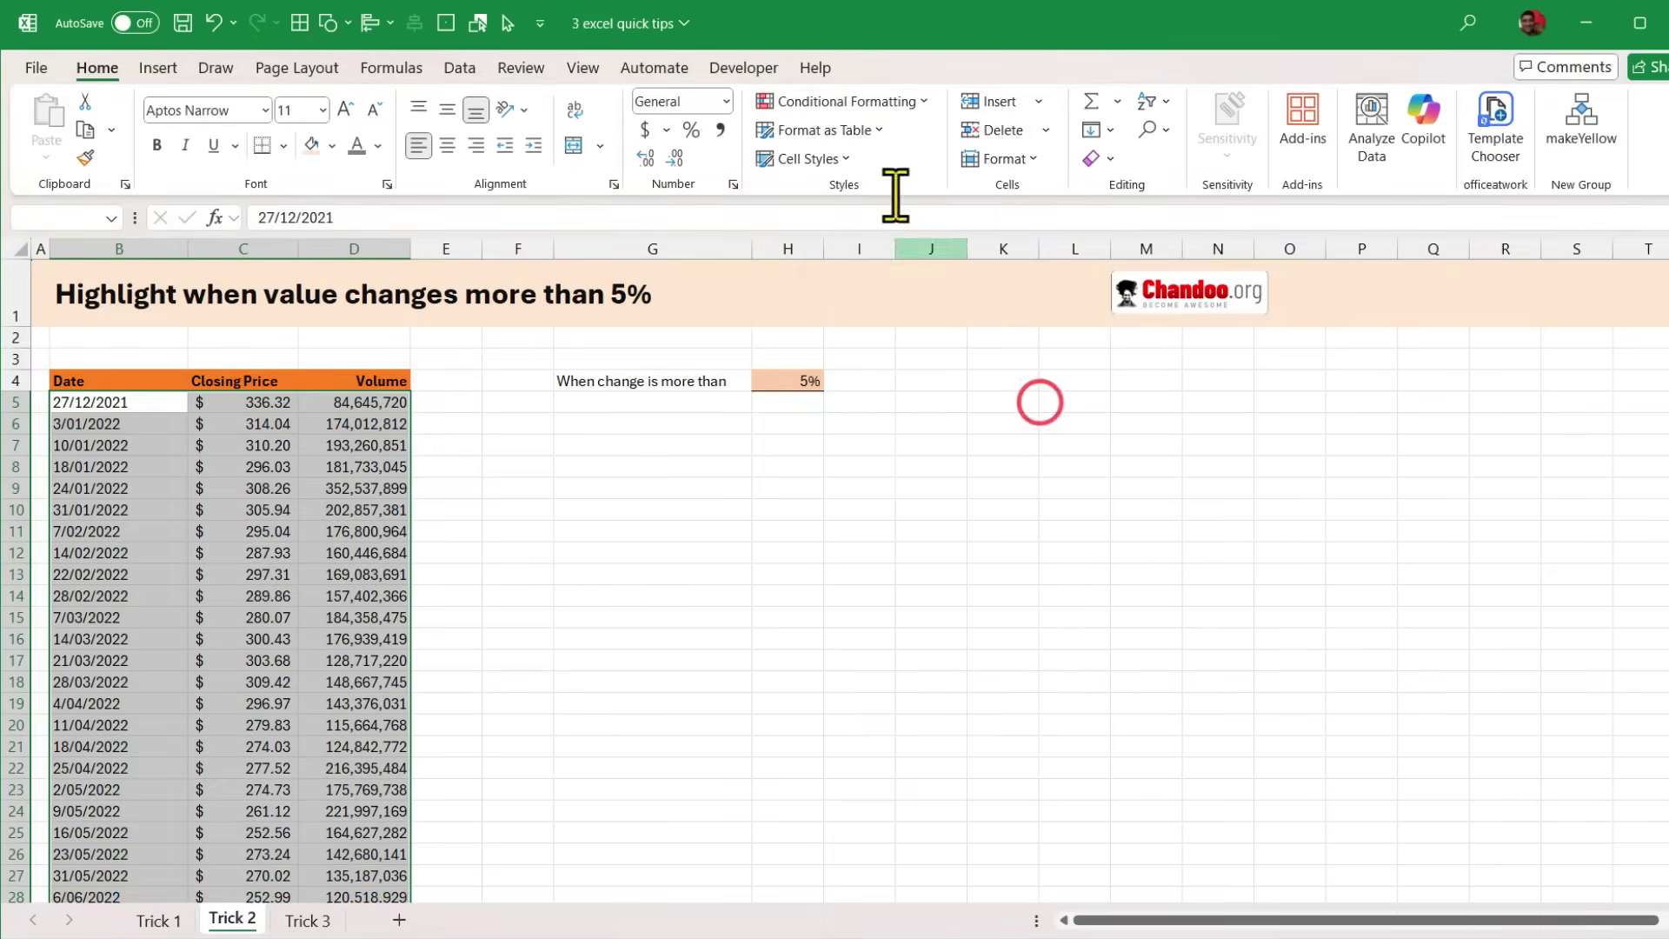
- Start a New Formatting Rule using the 'Use a formula to determine which cells to format' type
left_click(844, 103)
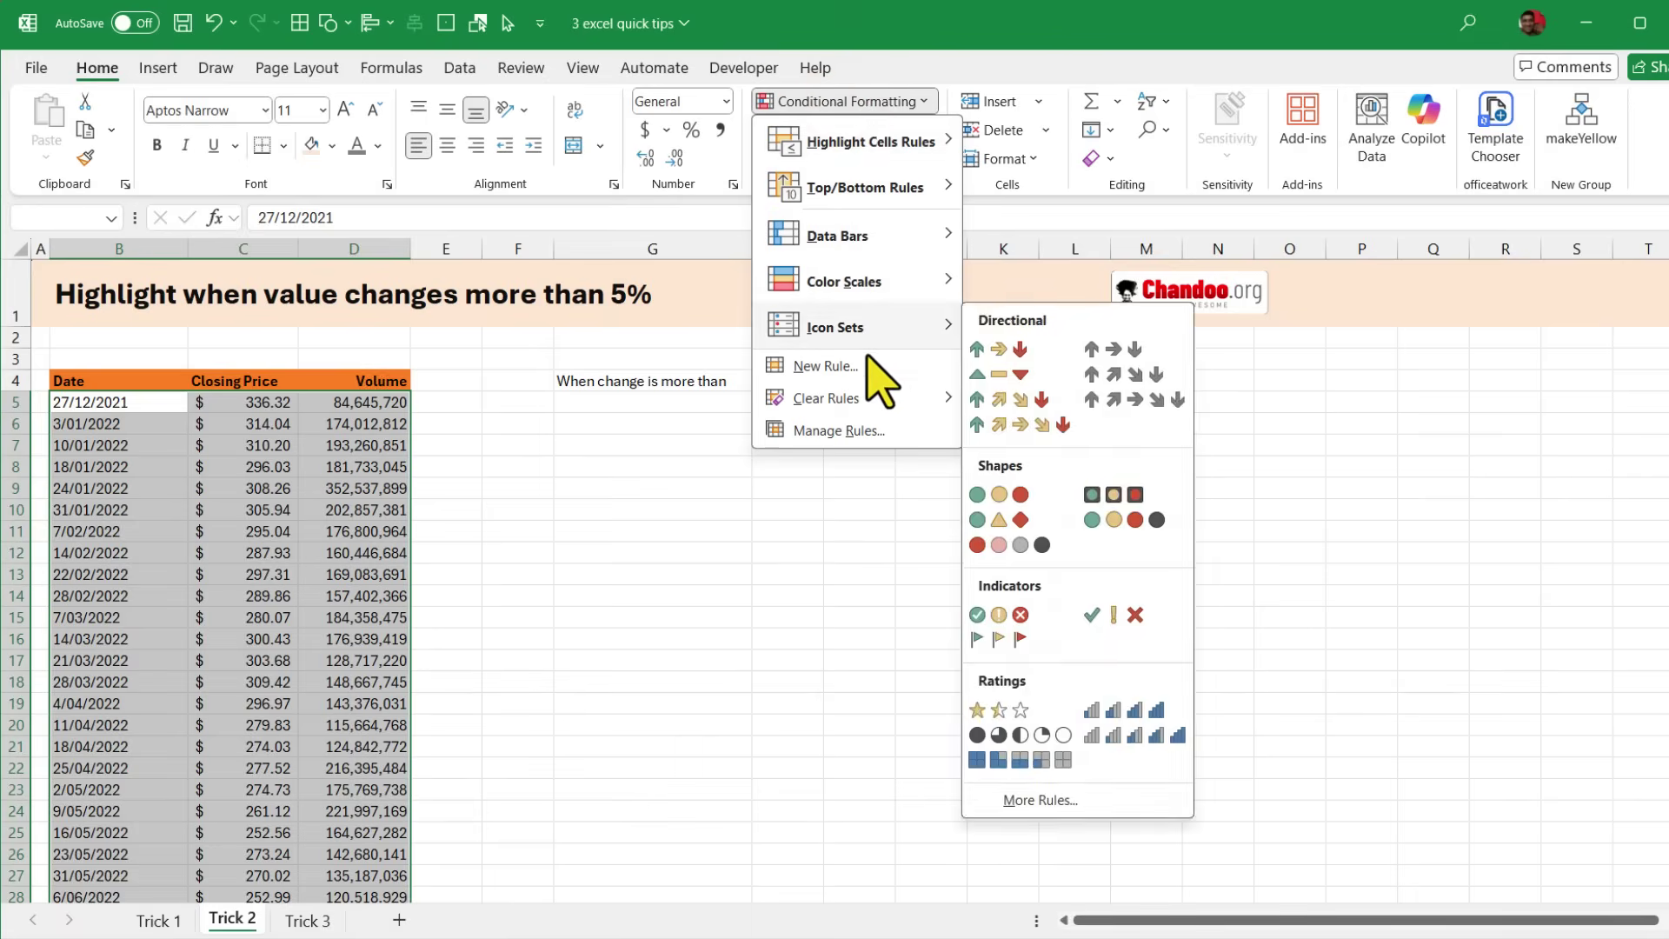
mouse_move(861, 395)
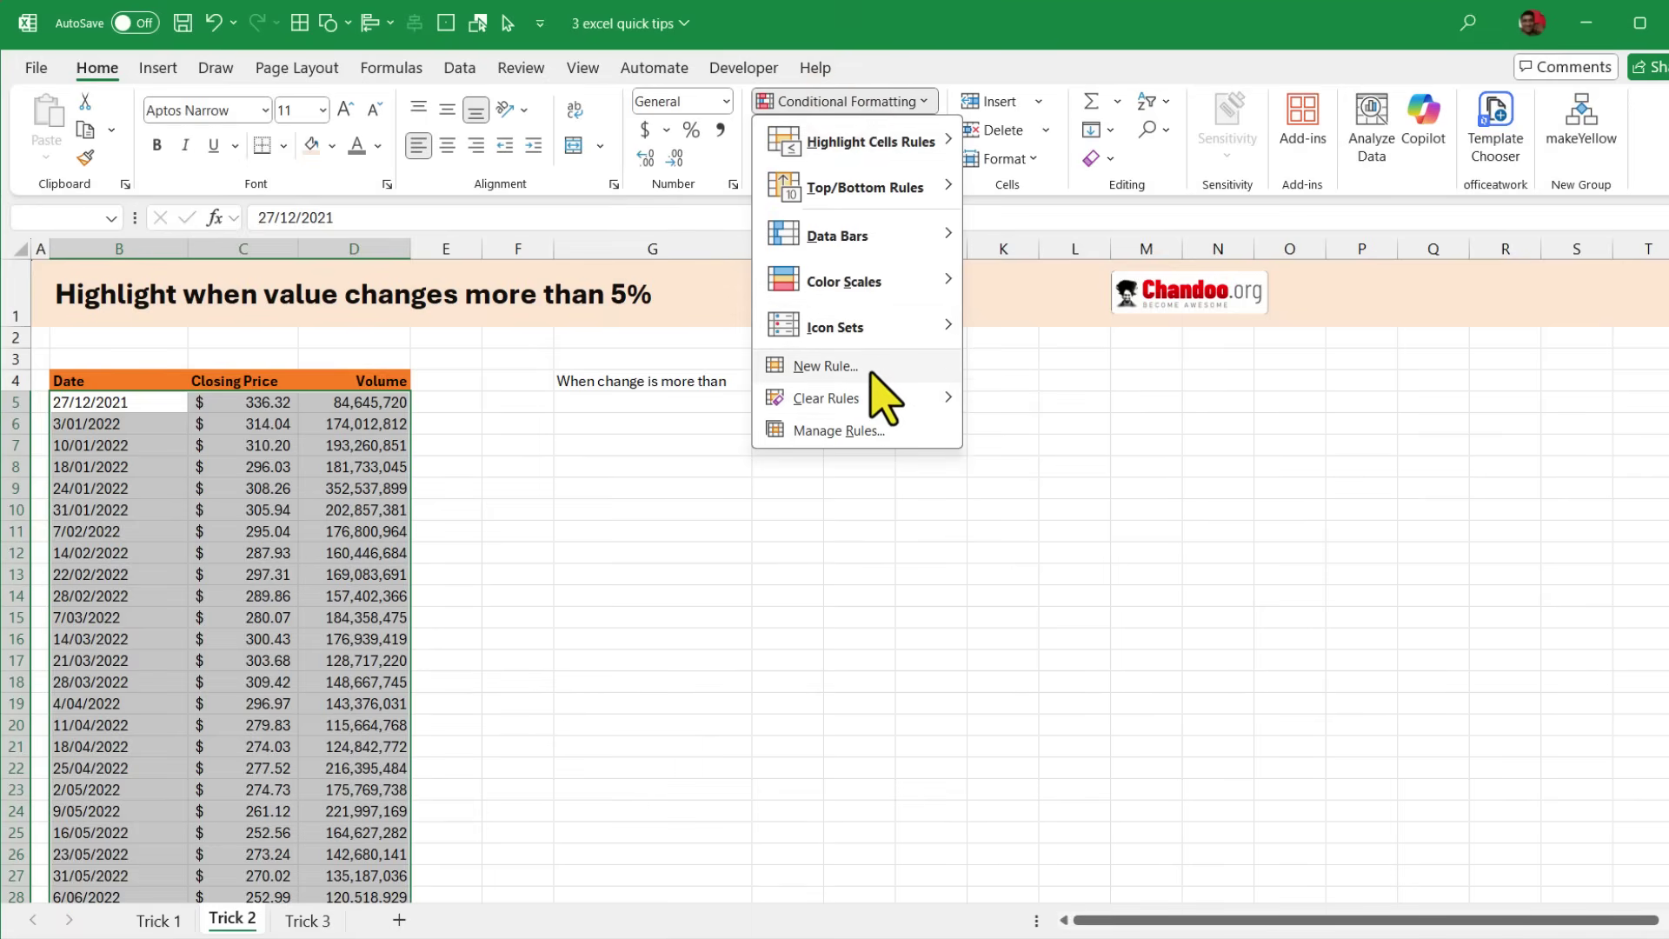
left_click(821, 366)
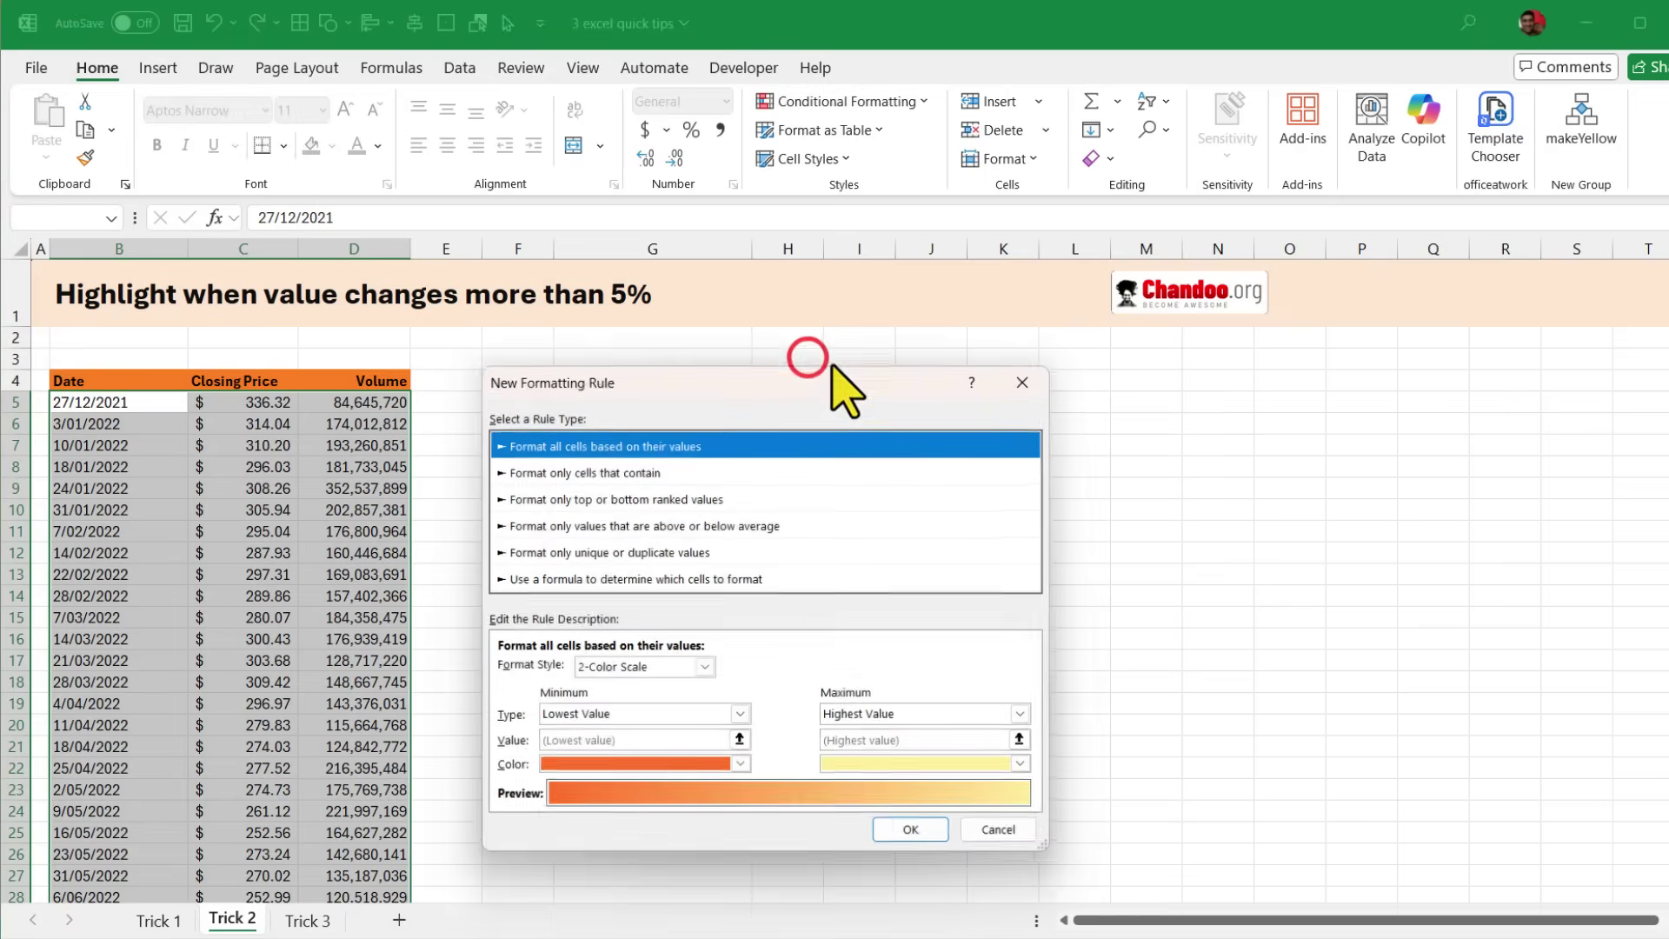
left_click_drag(778, 383, 1174, 333)
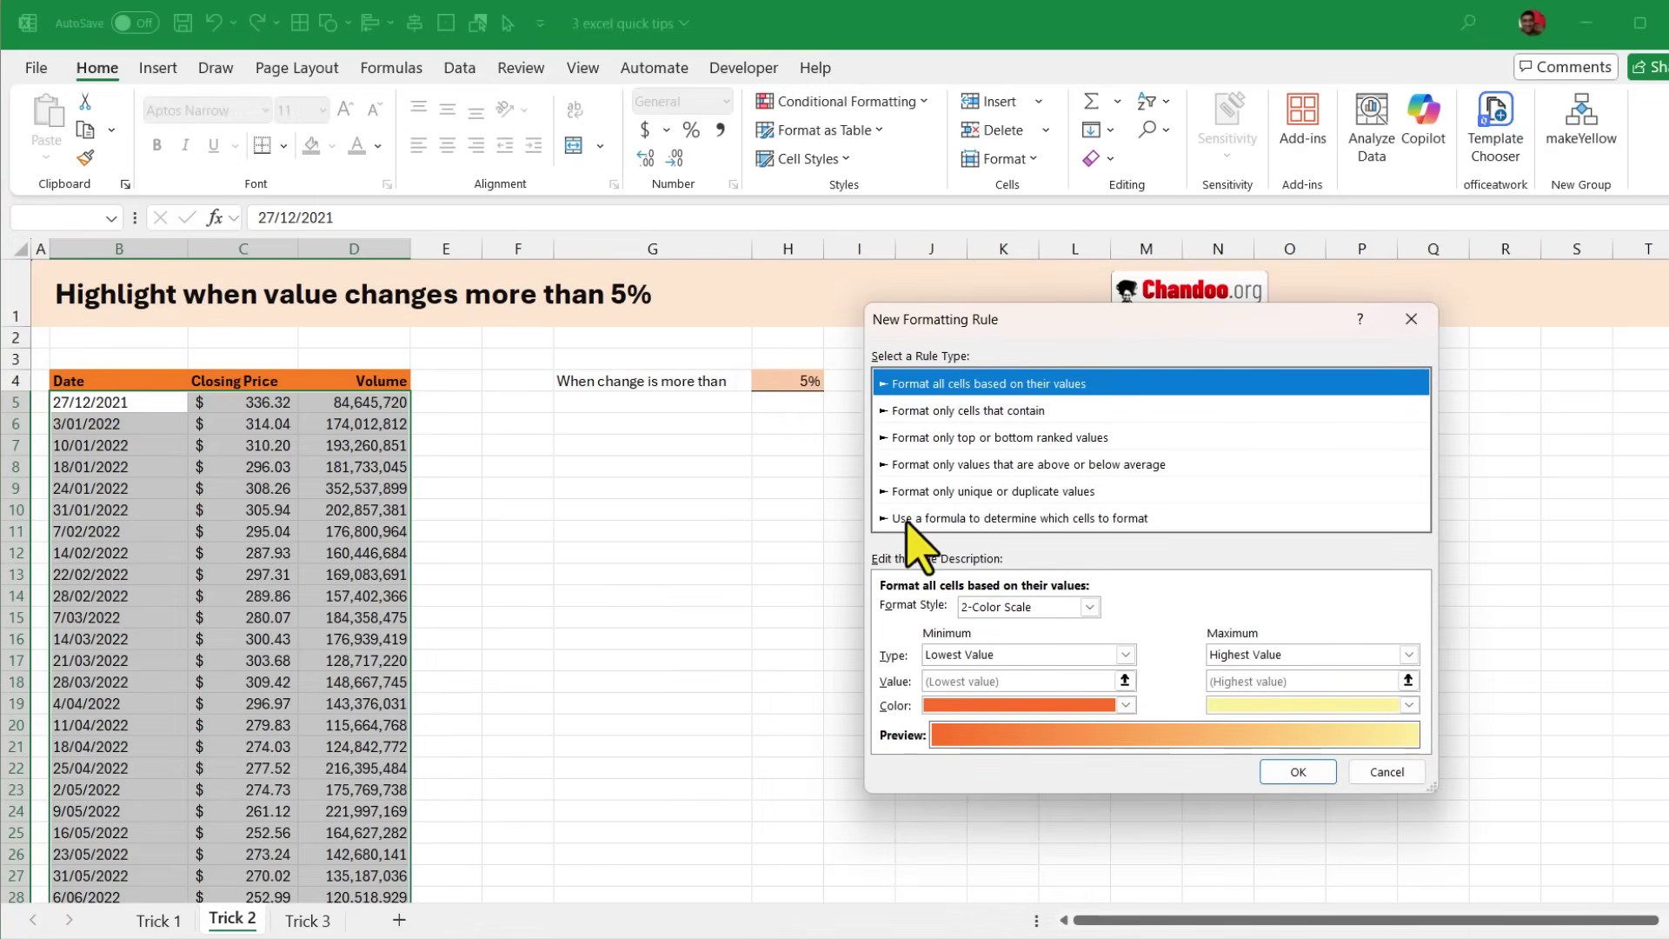
left_click_drag(869, 507, 1174, 530)
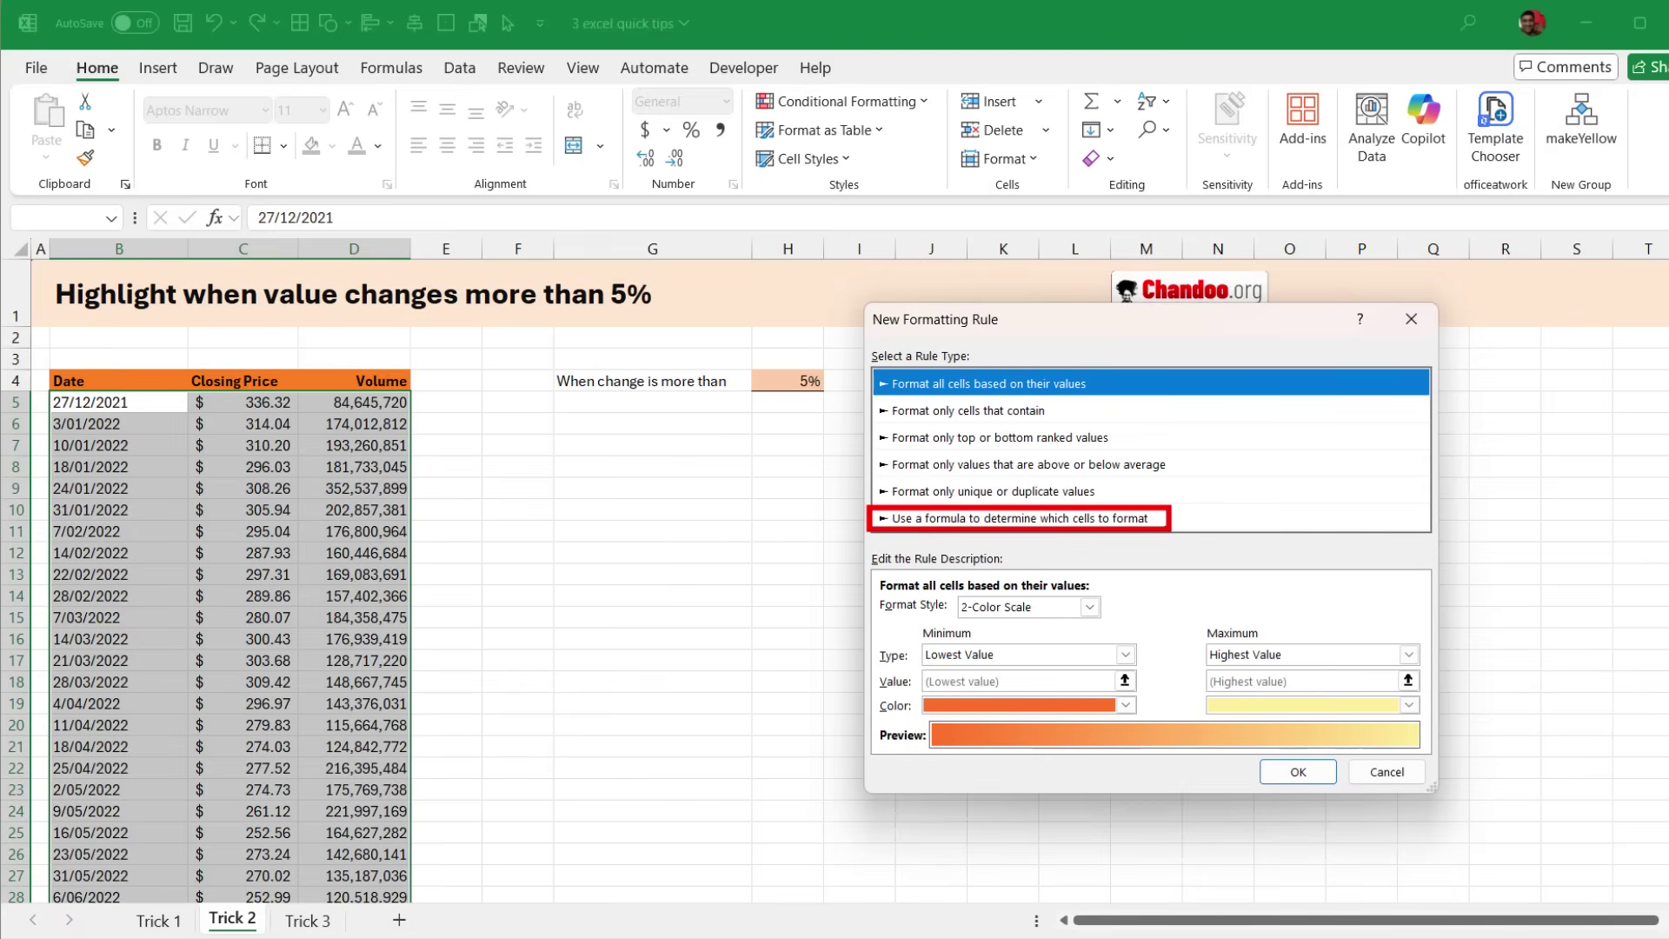
key("Escape")
- Enter the rule formula =abs($C5-$c4)/$c4>$H$4, comparing each closing-price change to H4
left_click(1100, 519)
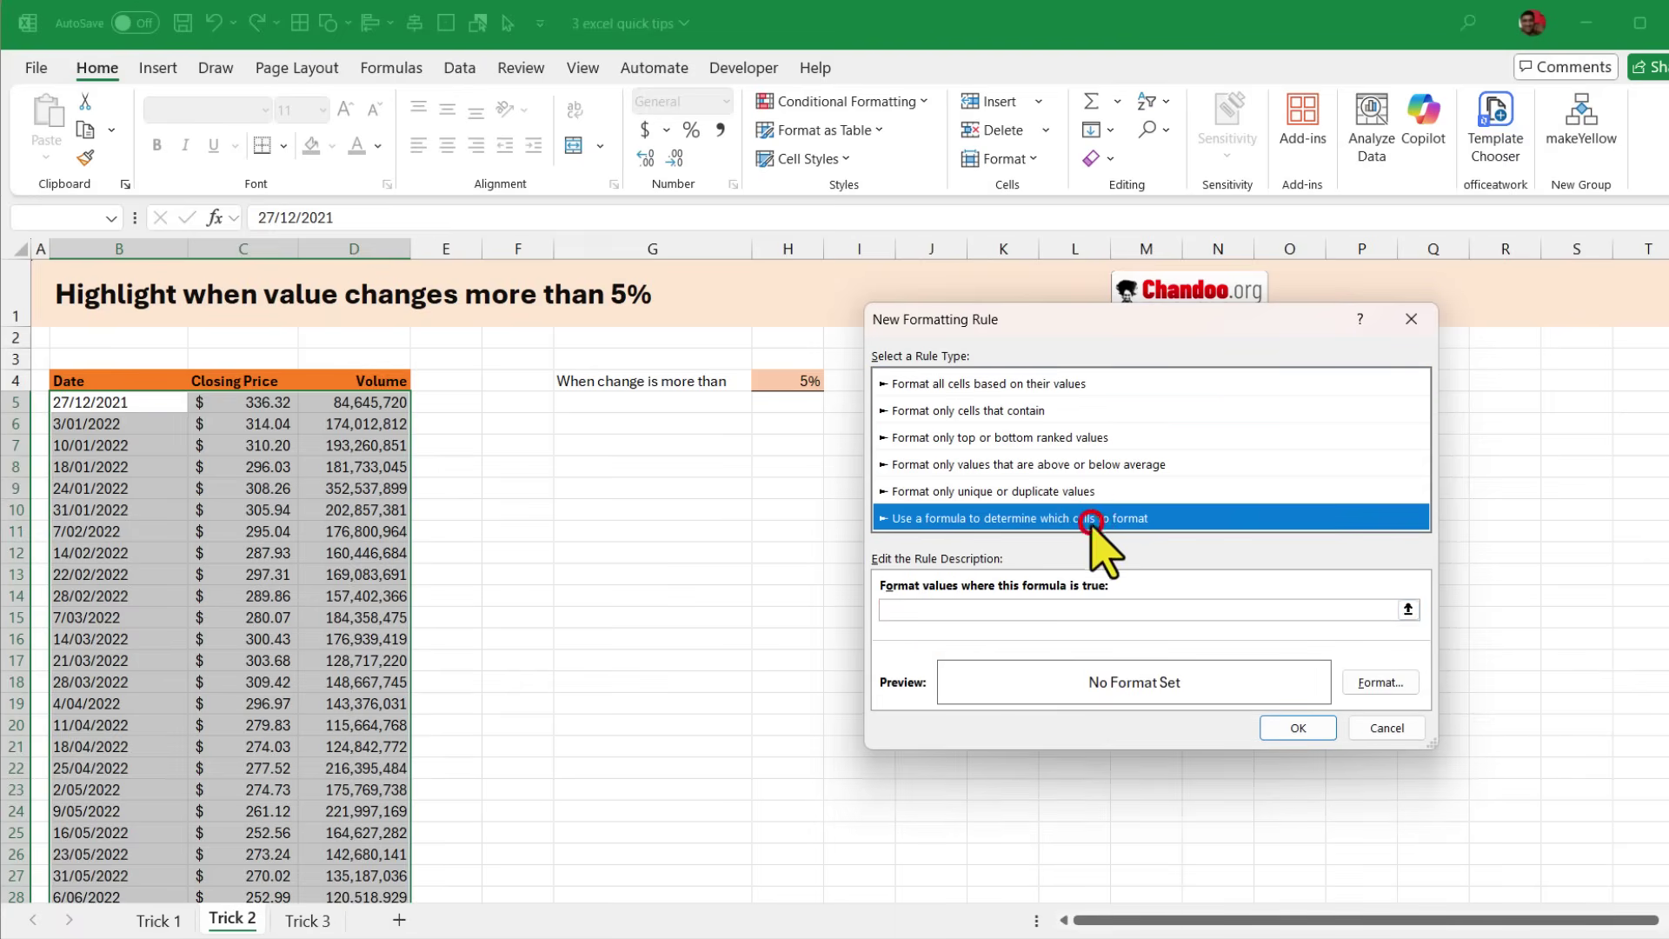
left_click(926, 608)
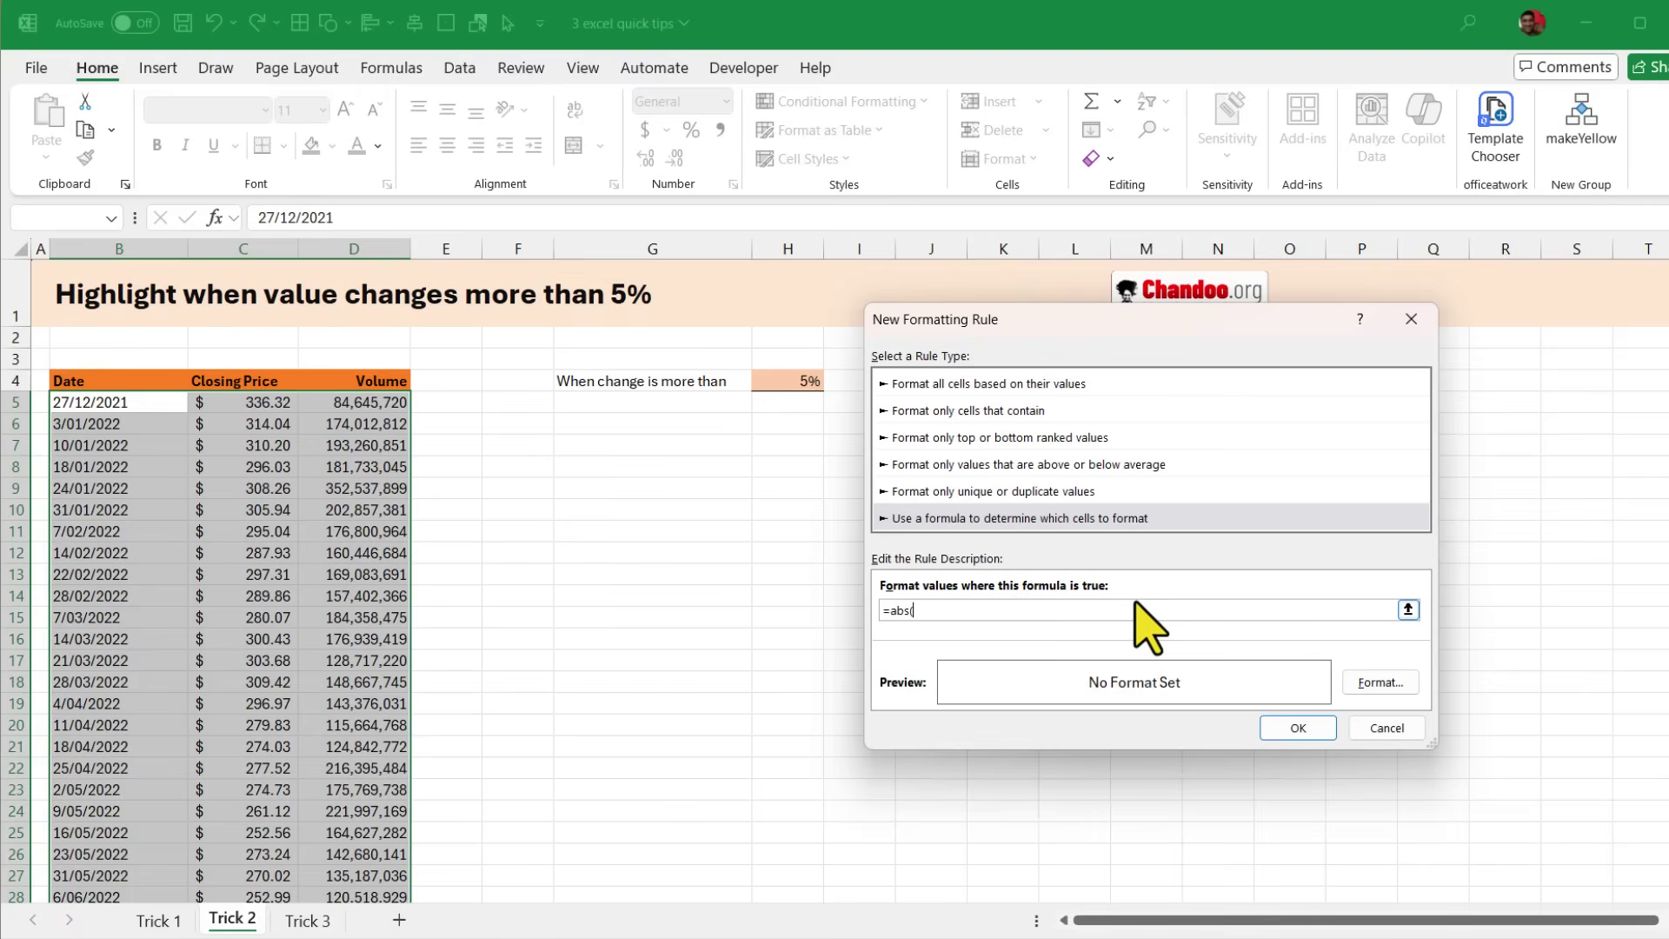
left_click(243, 407)
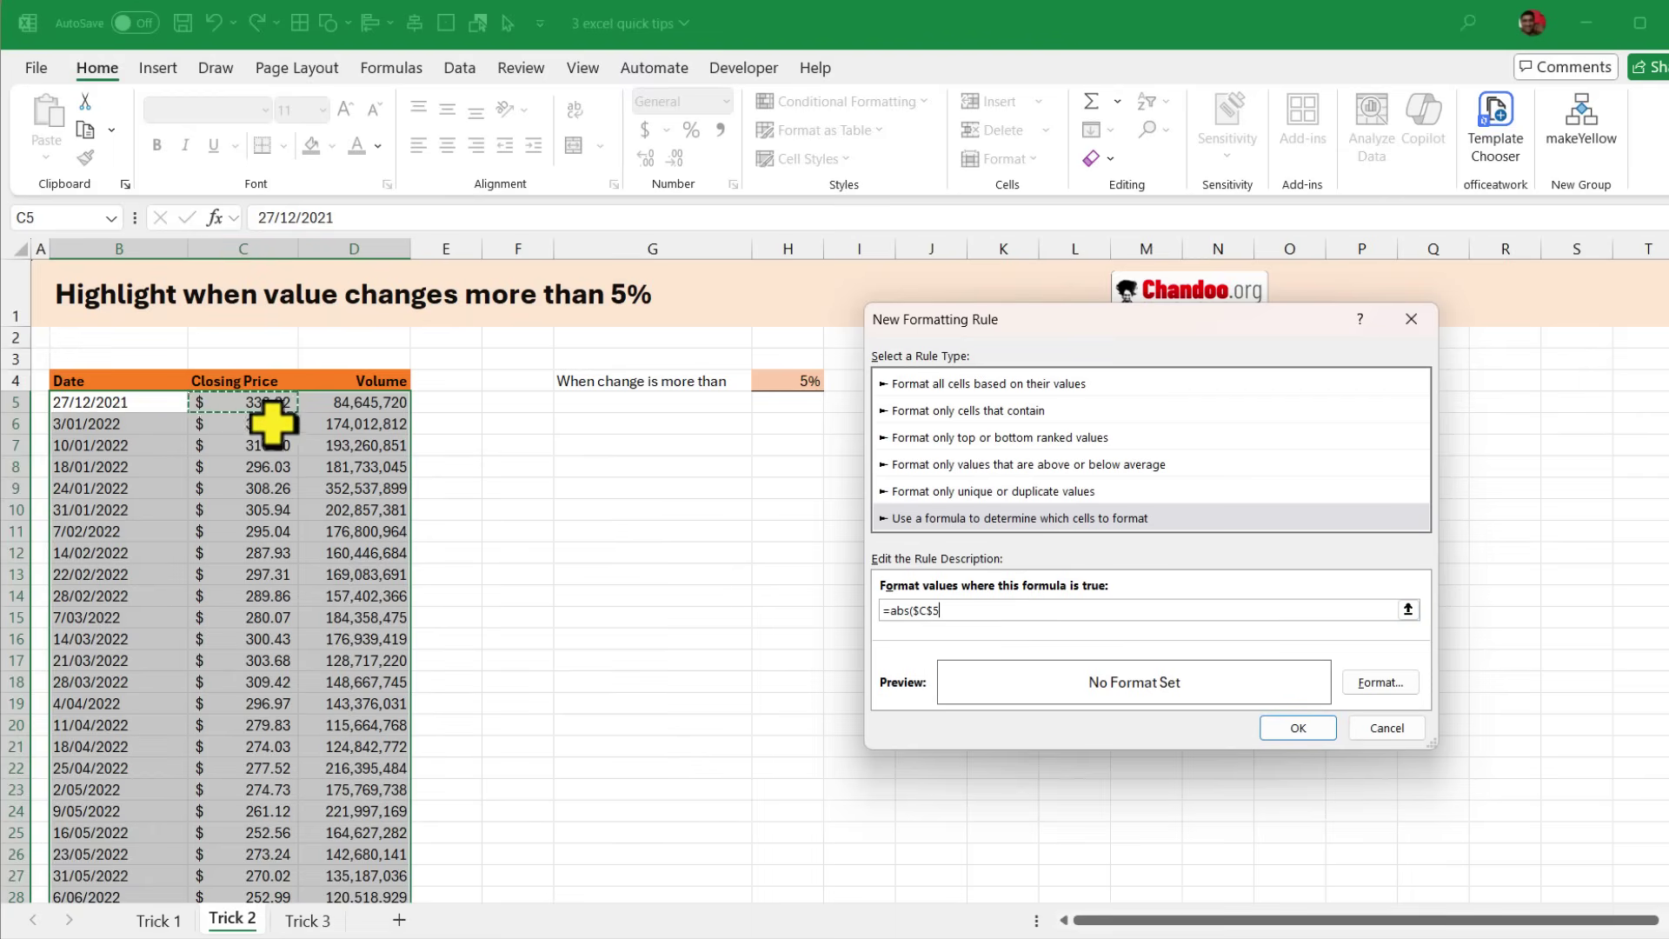
left_click(929, 610)
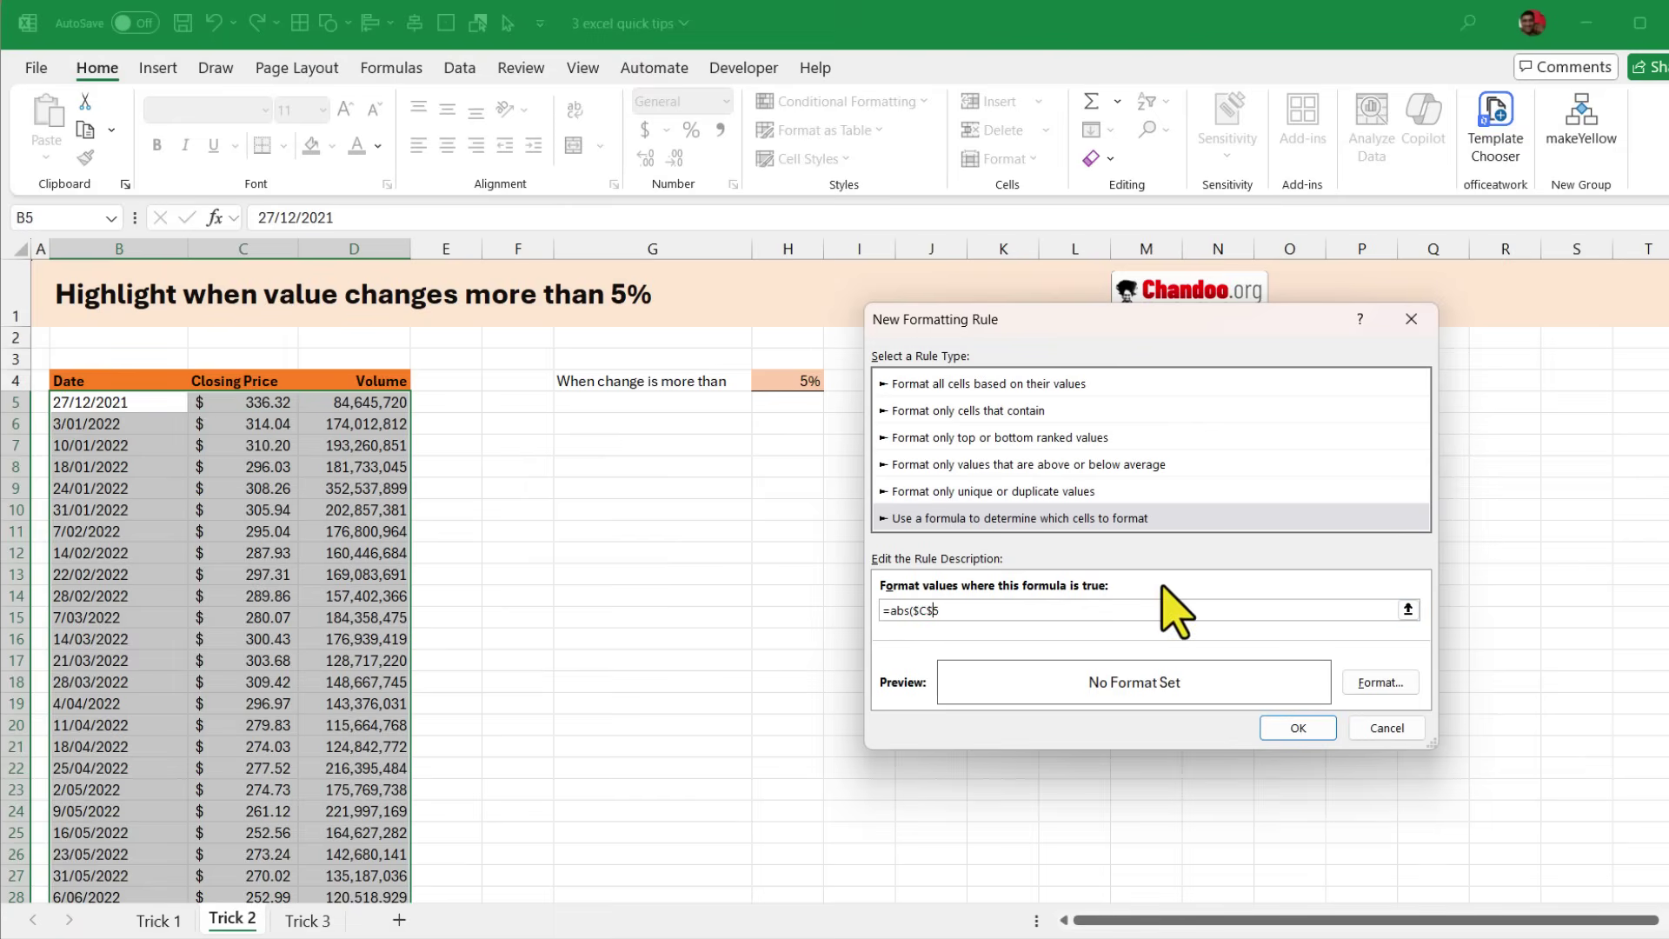
key("Delete")
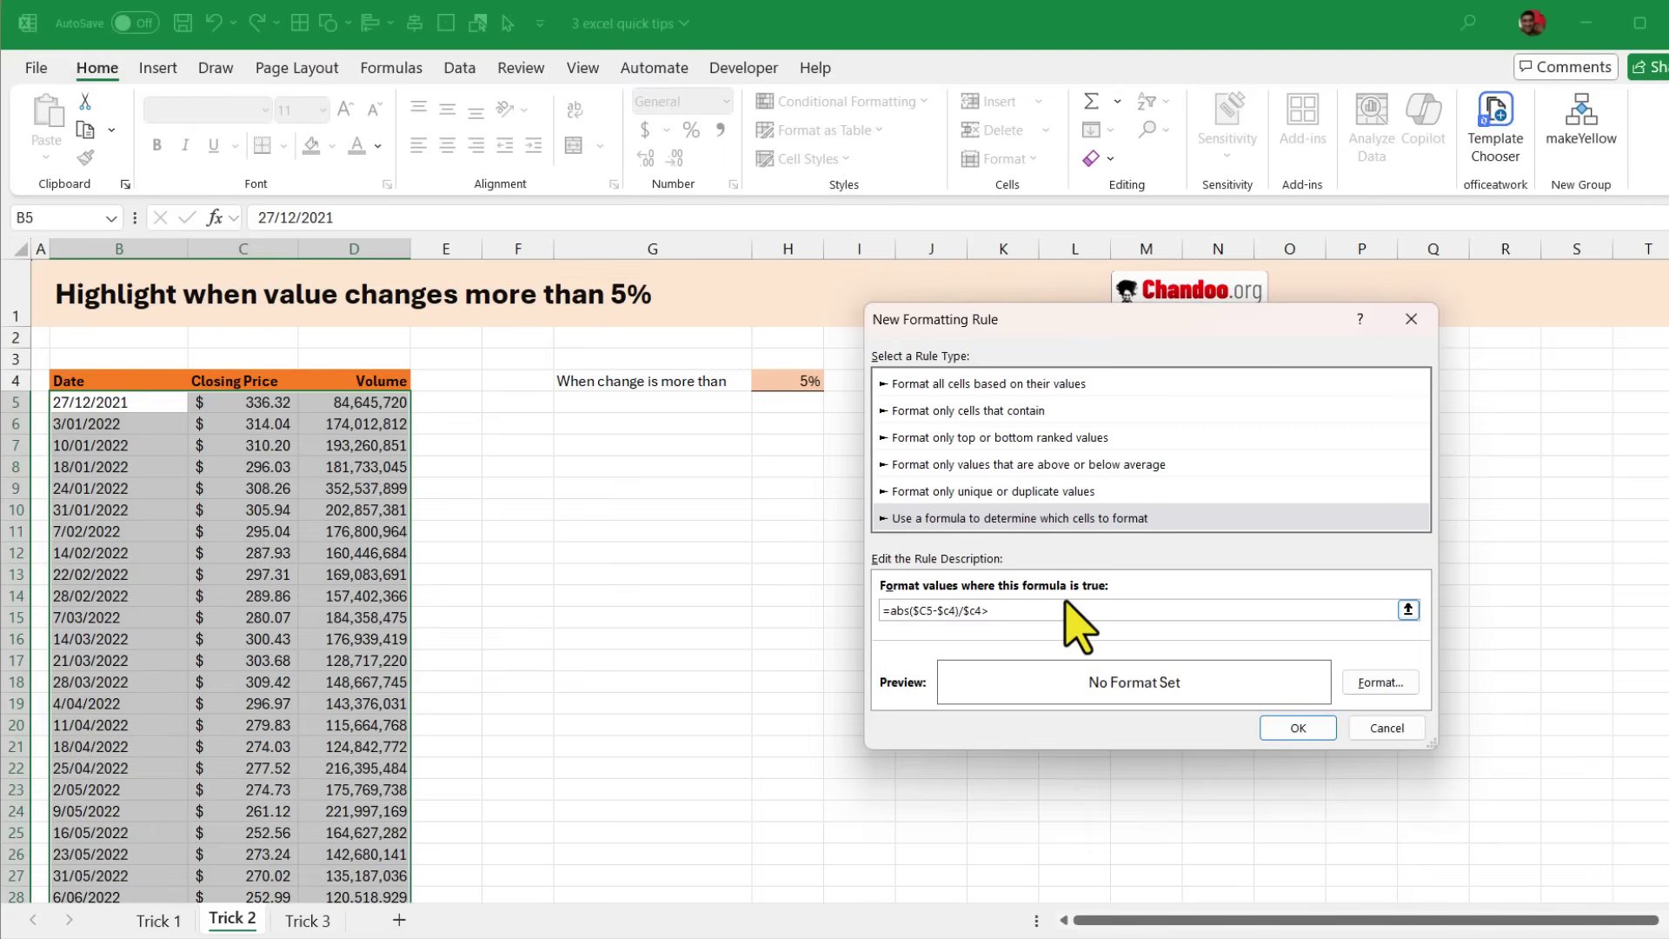
left_click(788, 381)
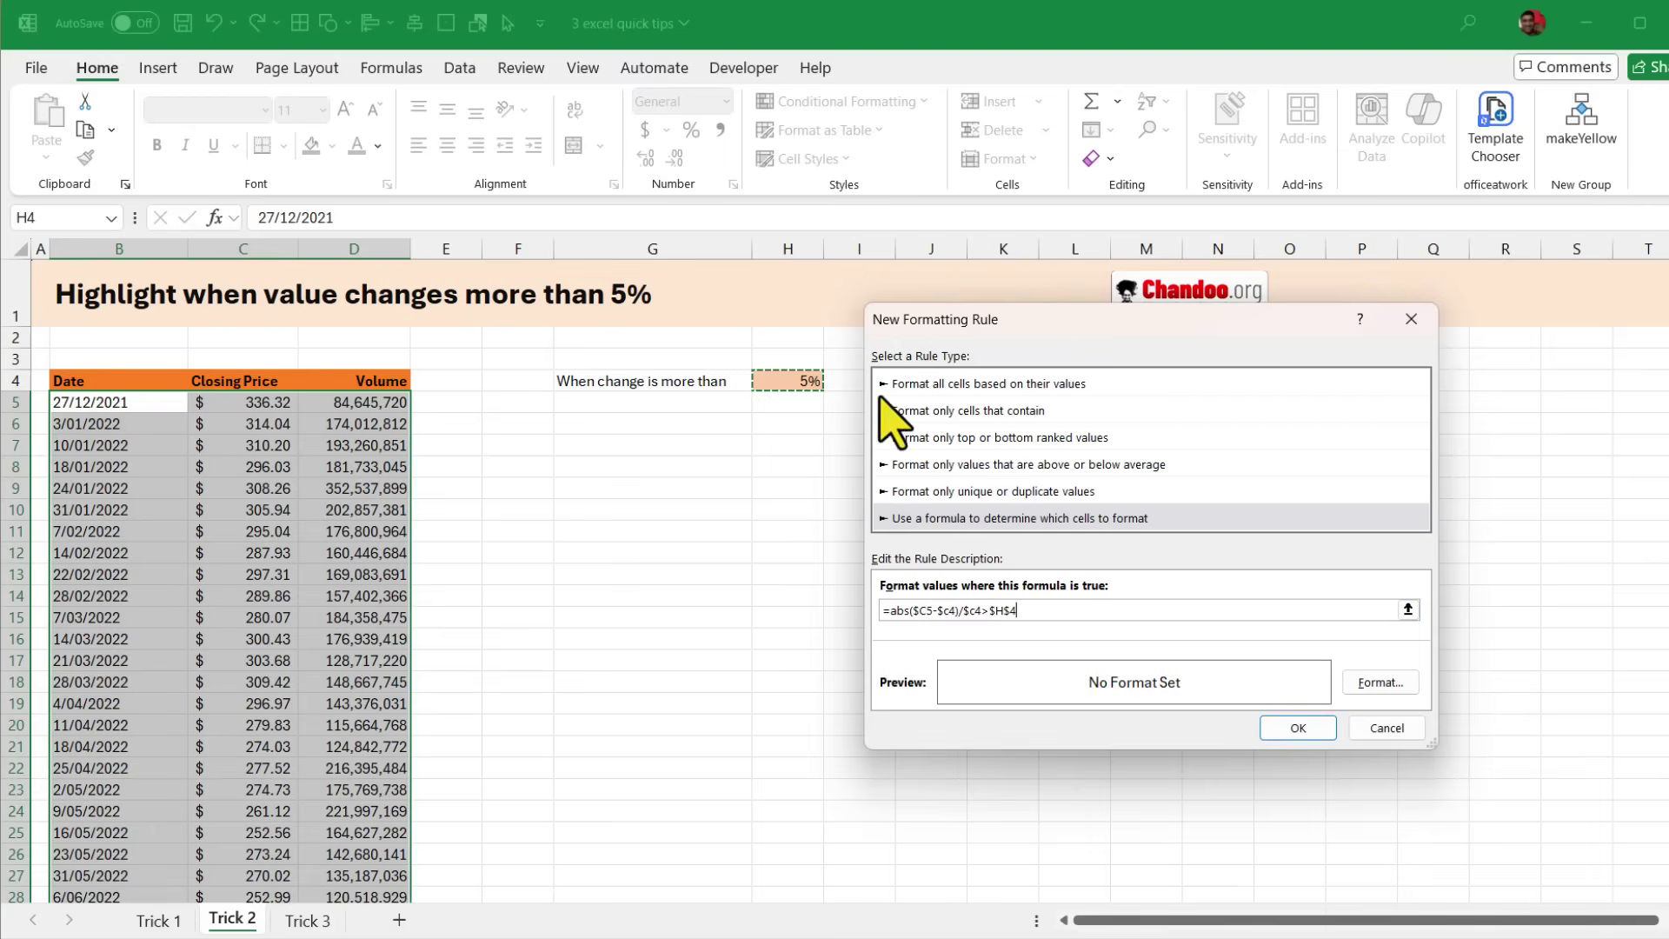
left_click(962, 613)
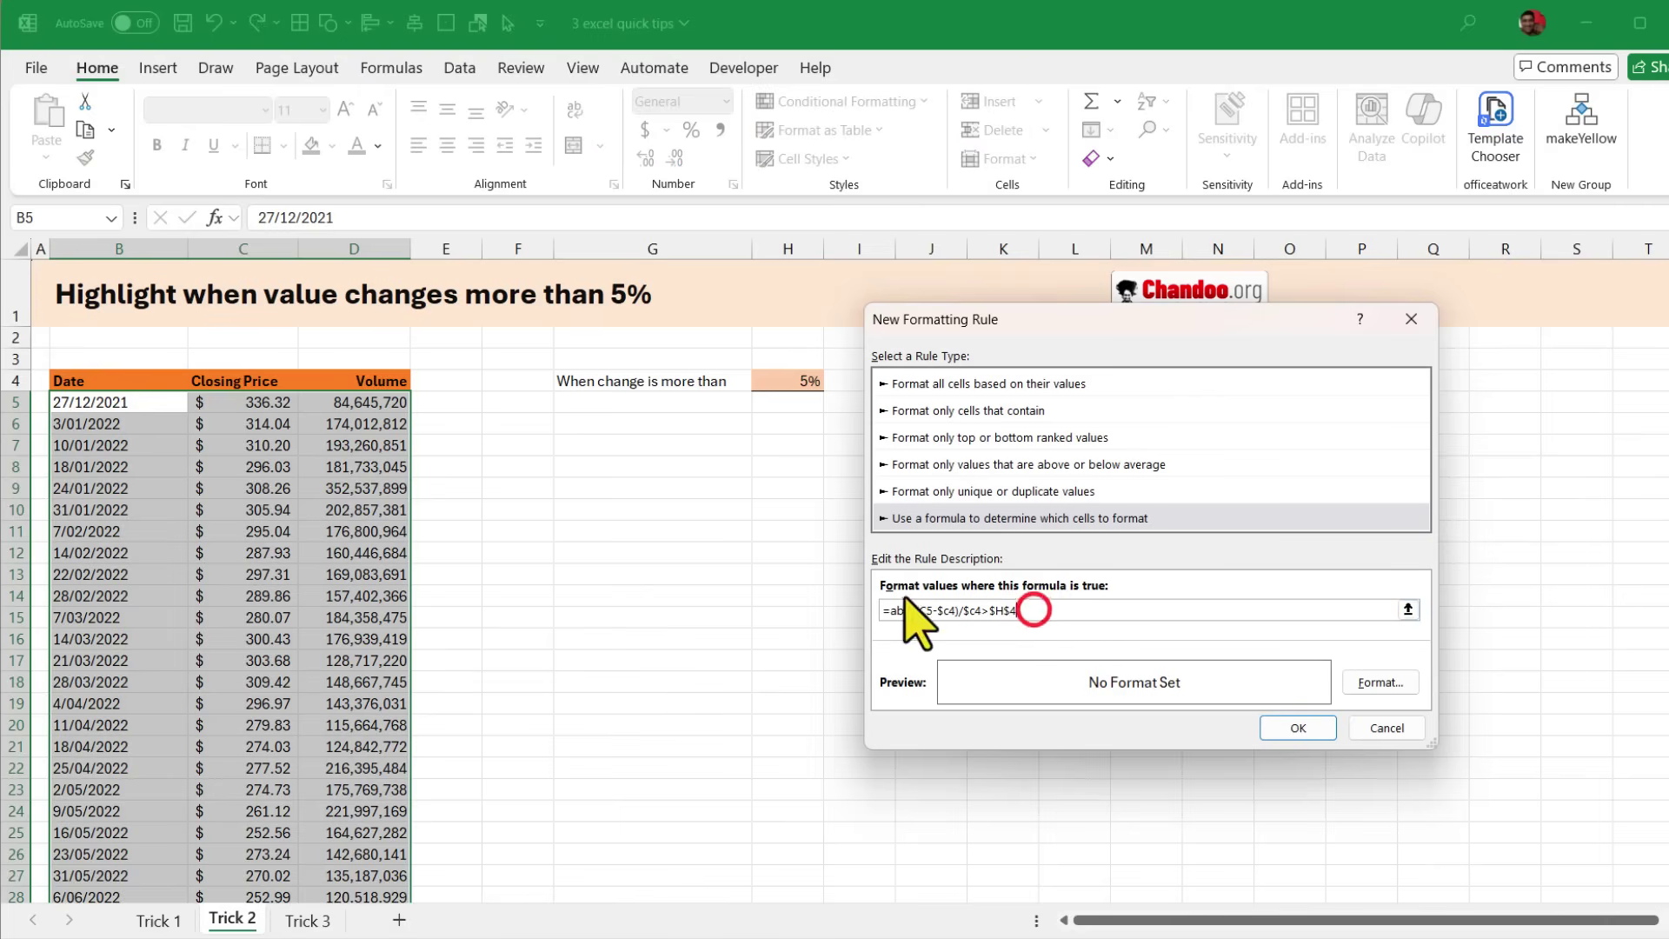
- Give the rule a light orange fill and apply it to the price data
left_click(1381, 684)
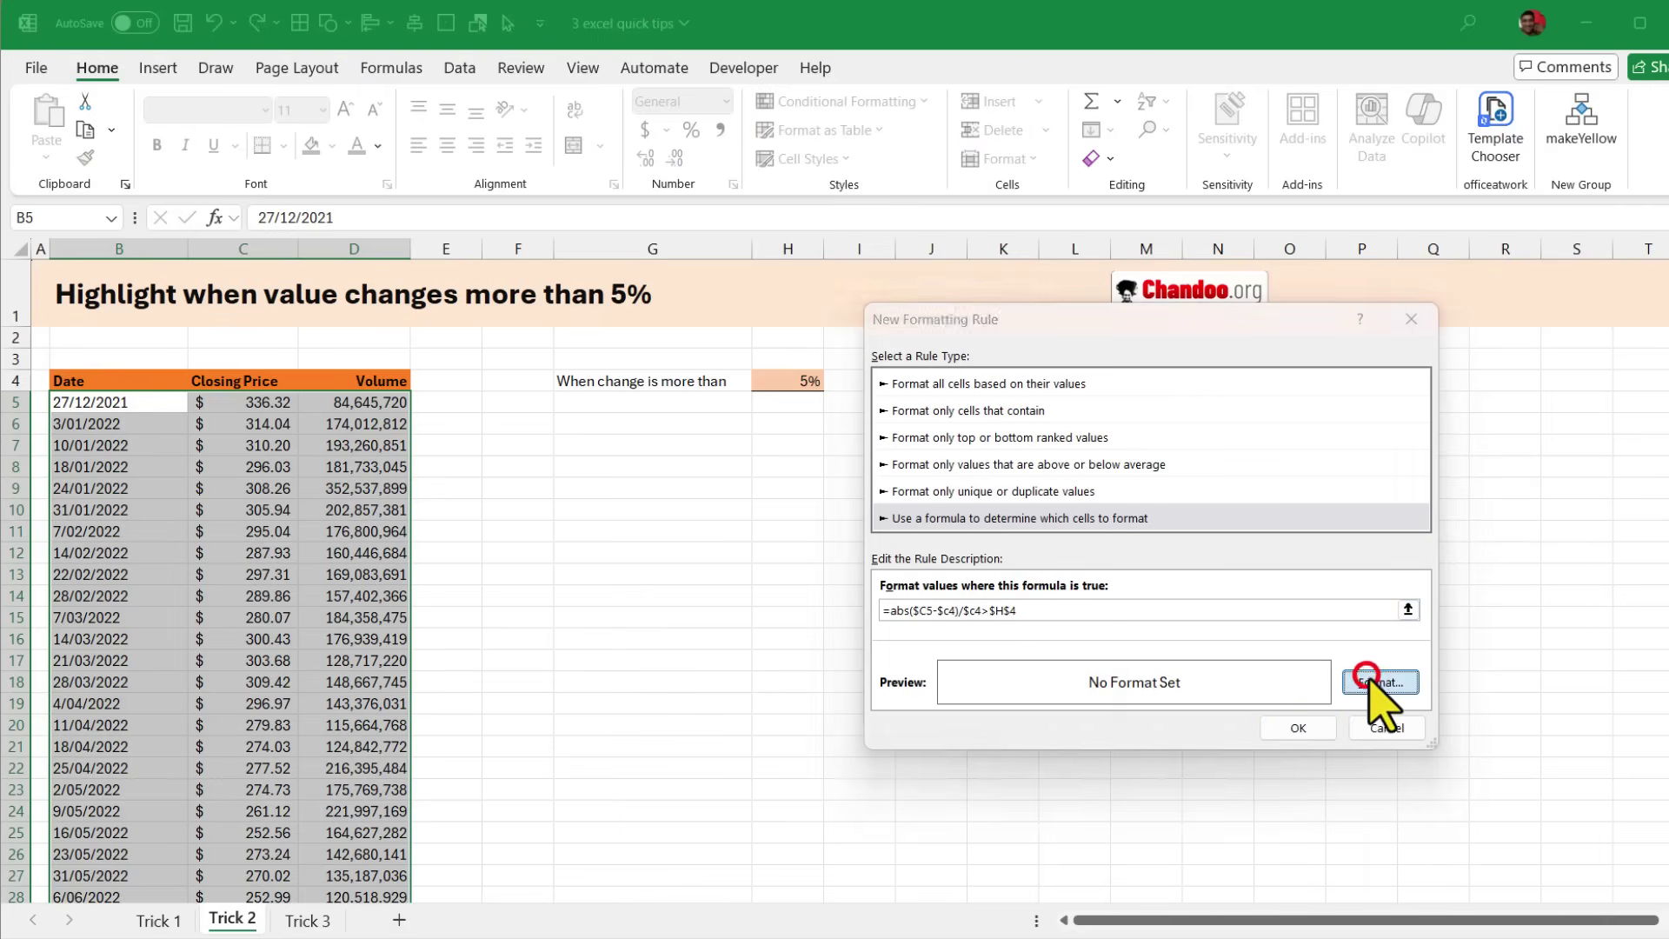
left_click(664, 463)
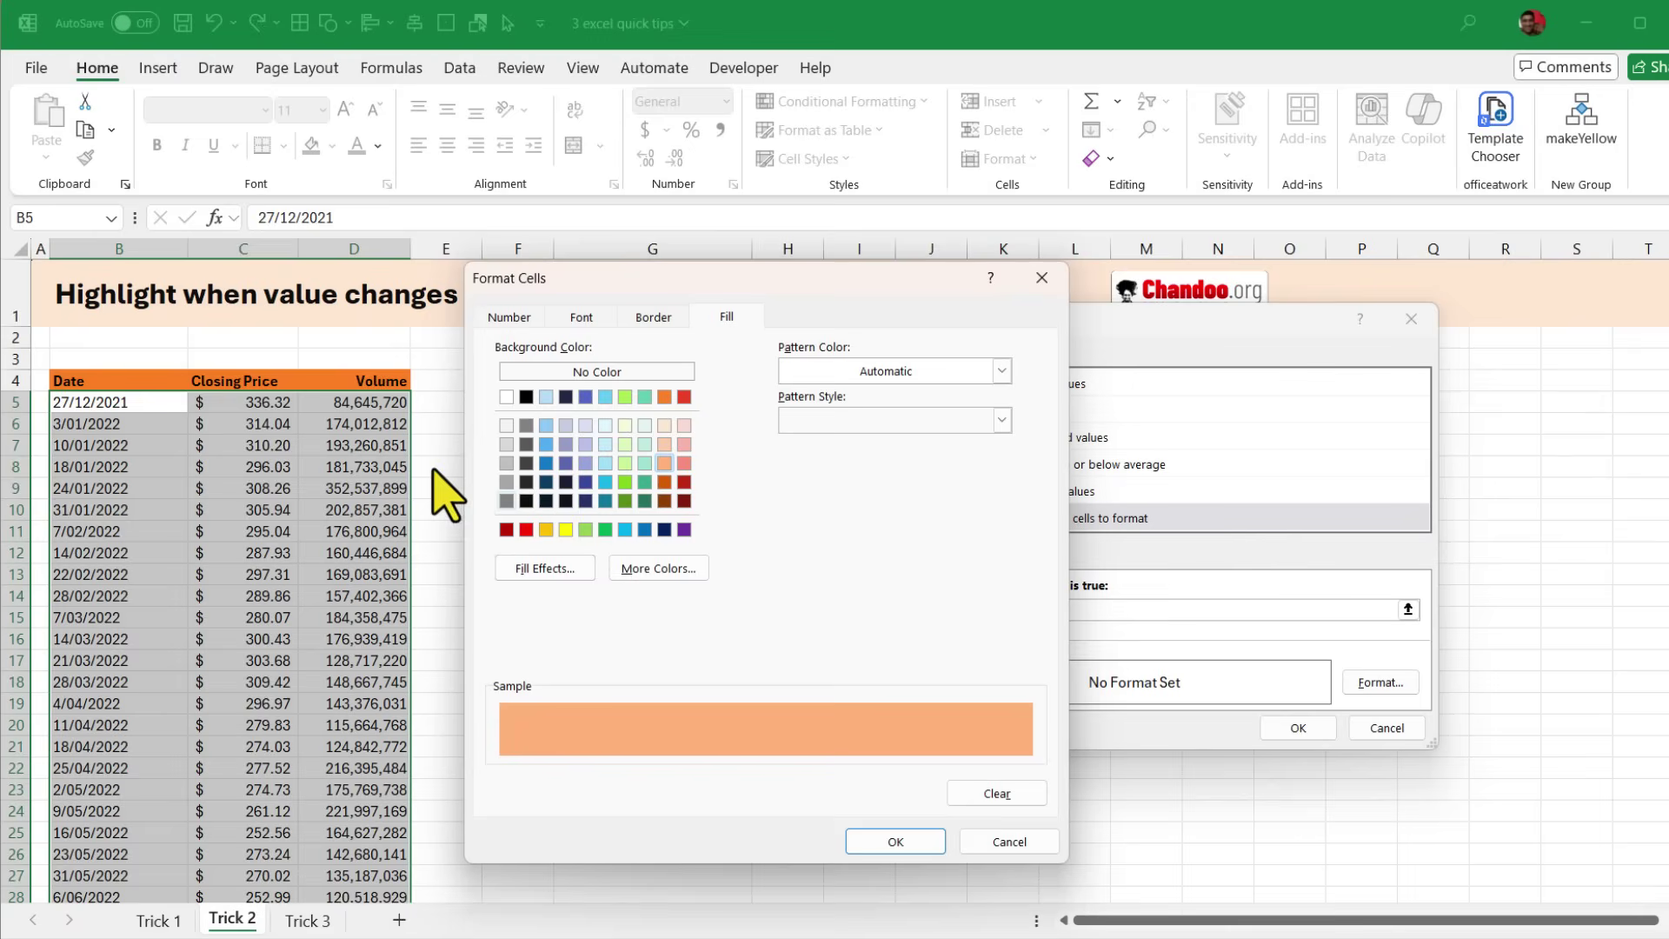
left_click(883, 841)
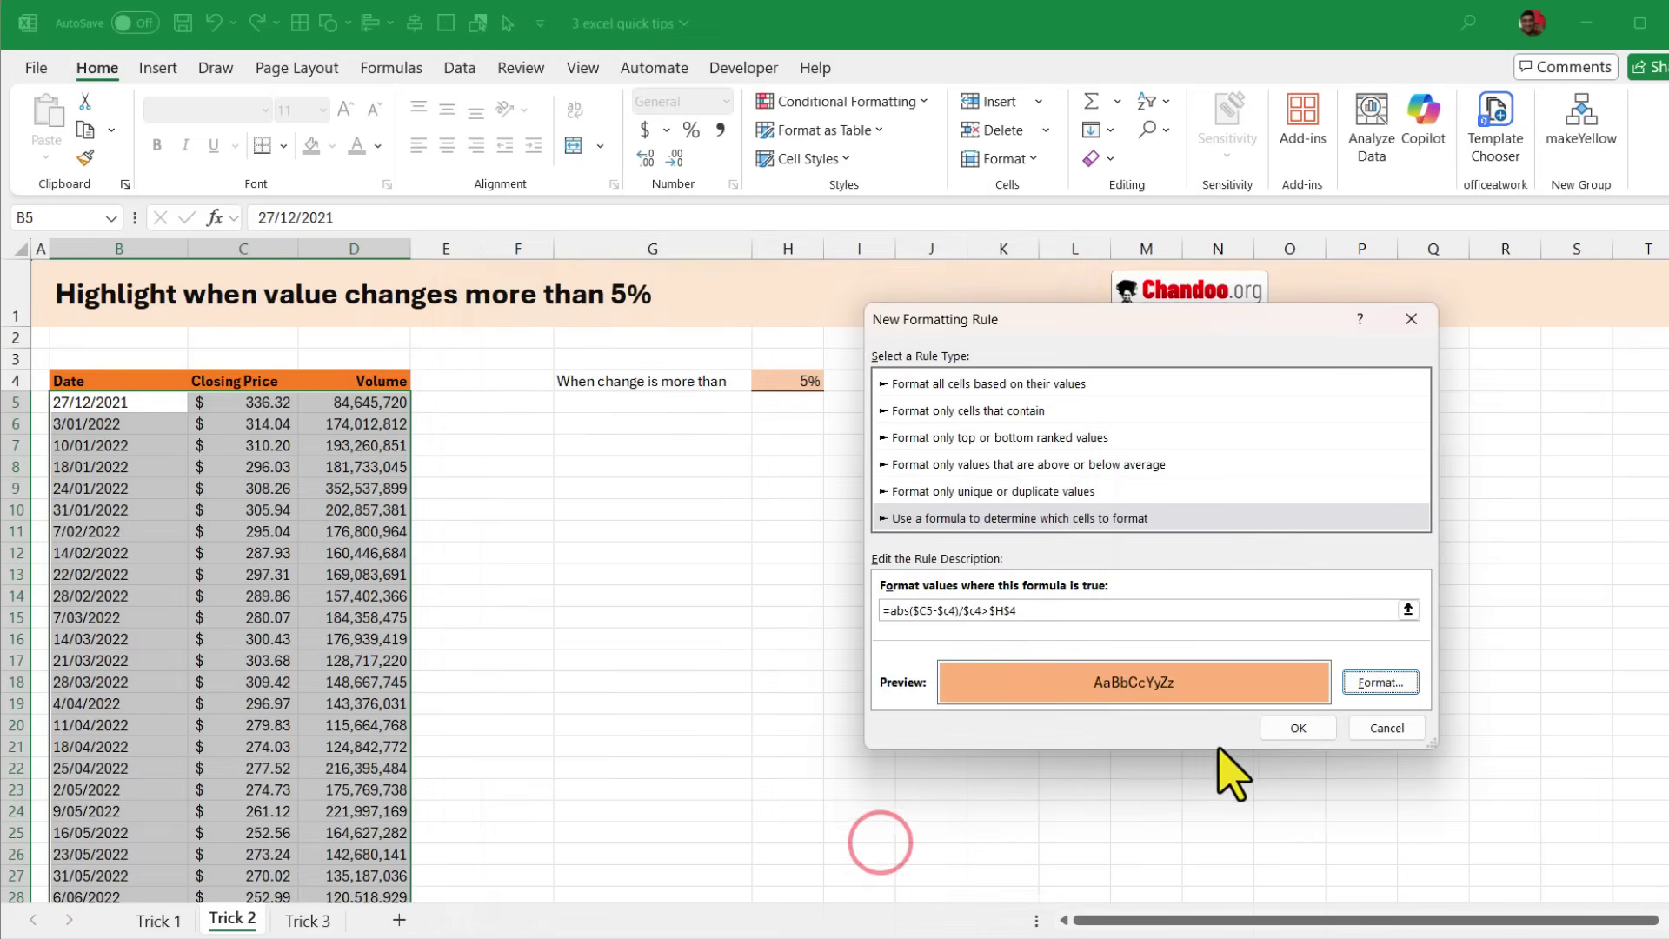
left_click(1298, 728)
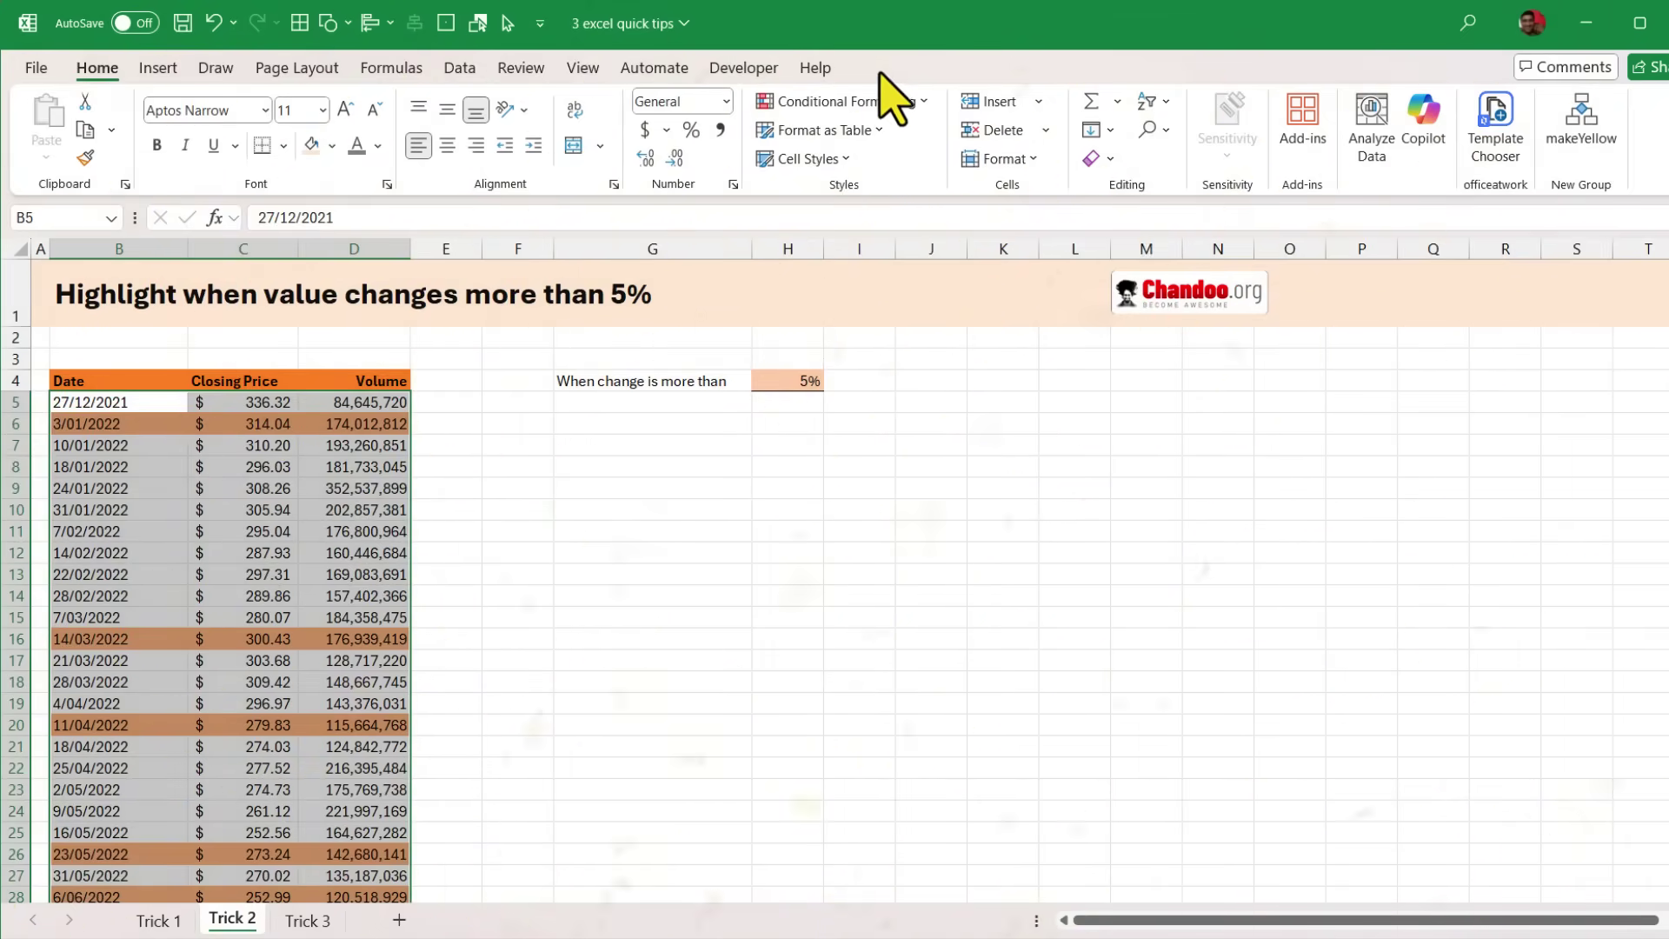
- Edit the price-change rule in Manage Rules so its format also makes the text bold
left_click(870, 102)
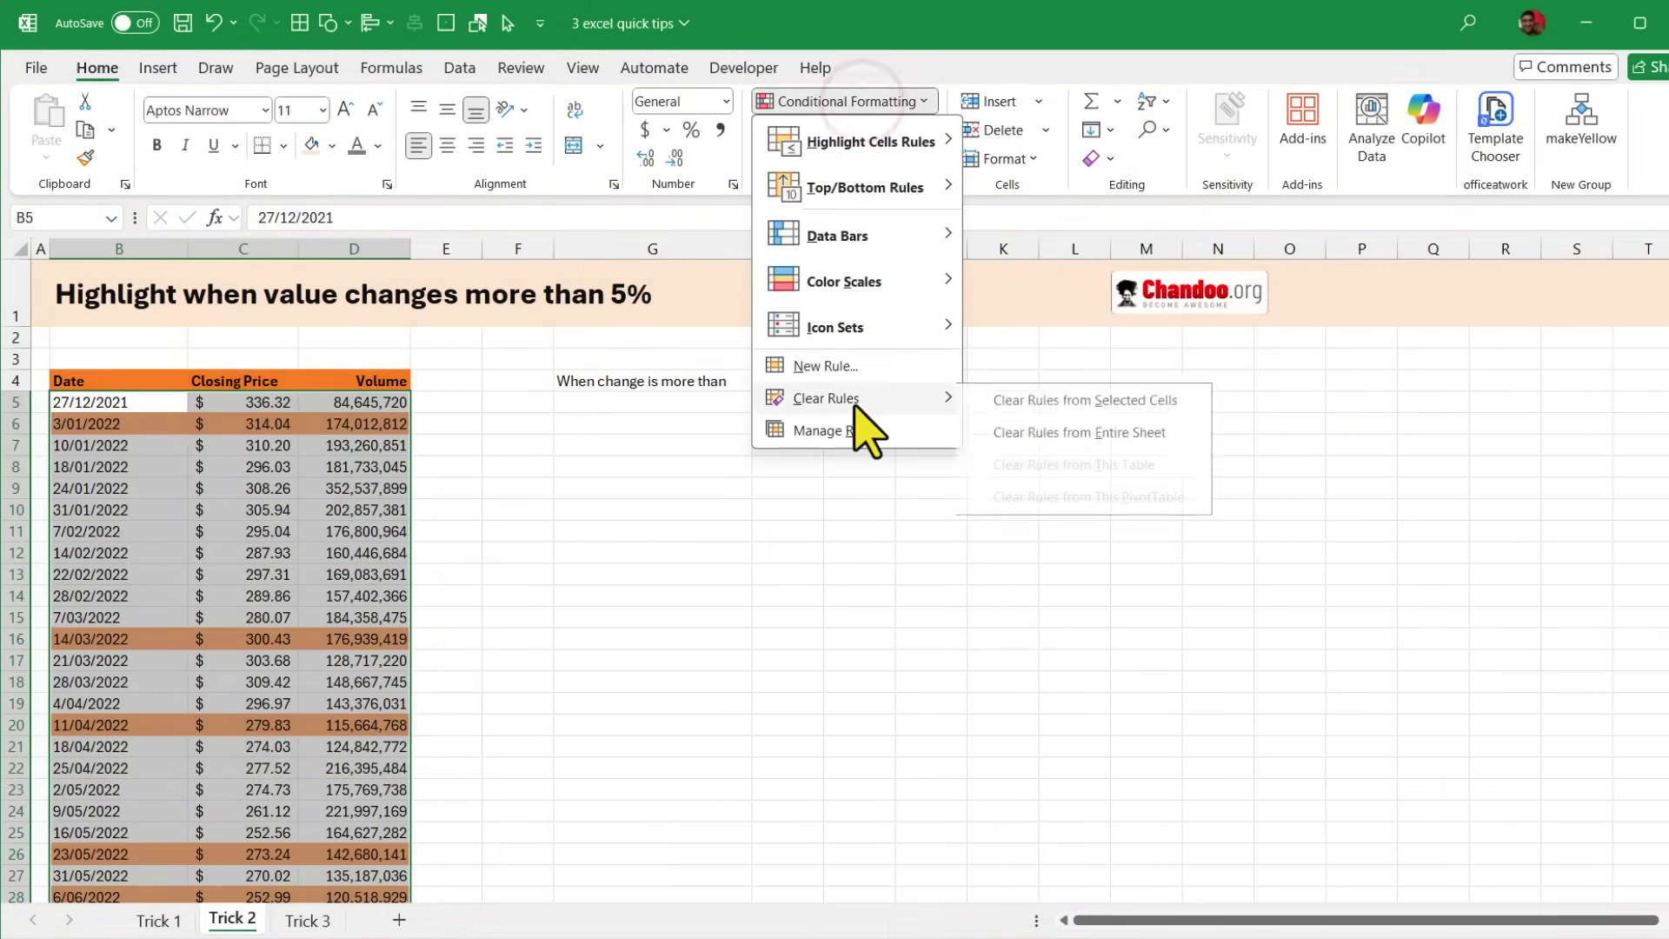
left_click(848, 430)
left_click(823, 507)
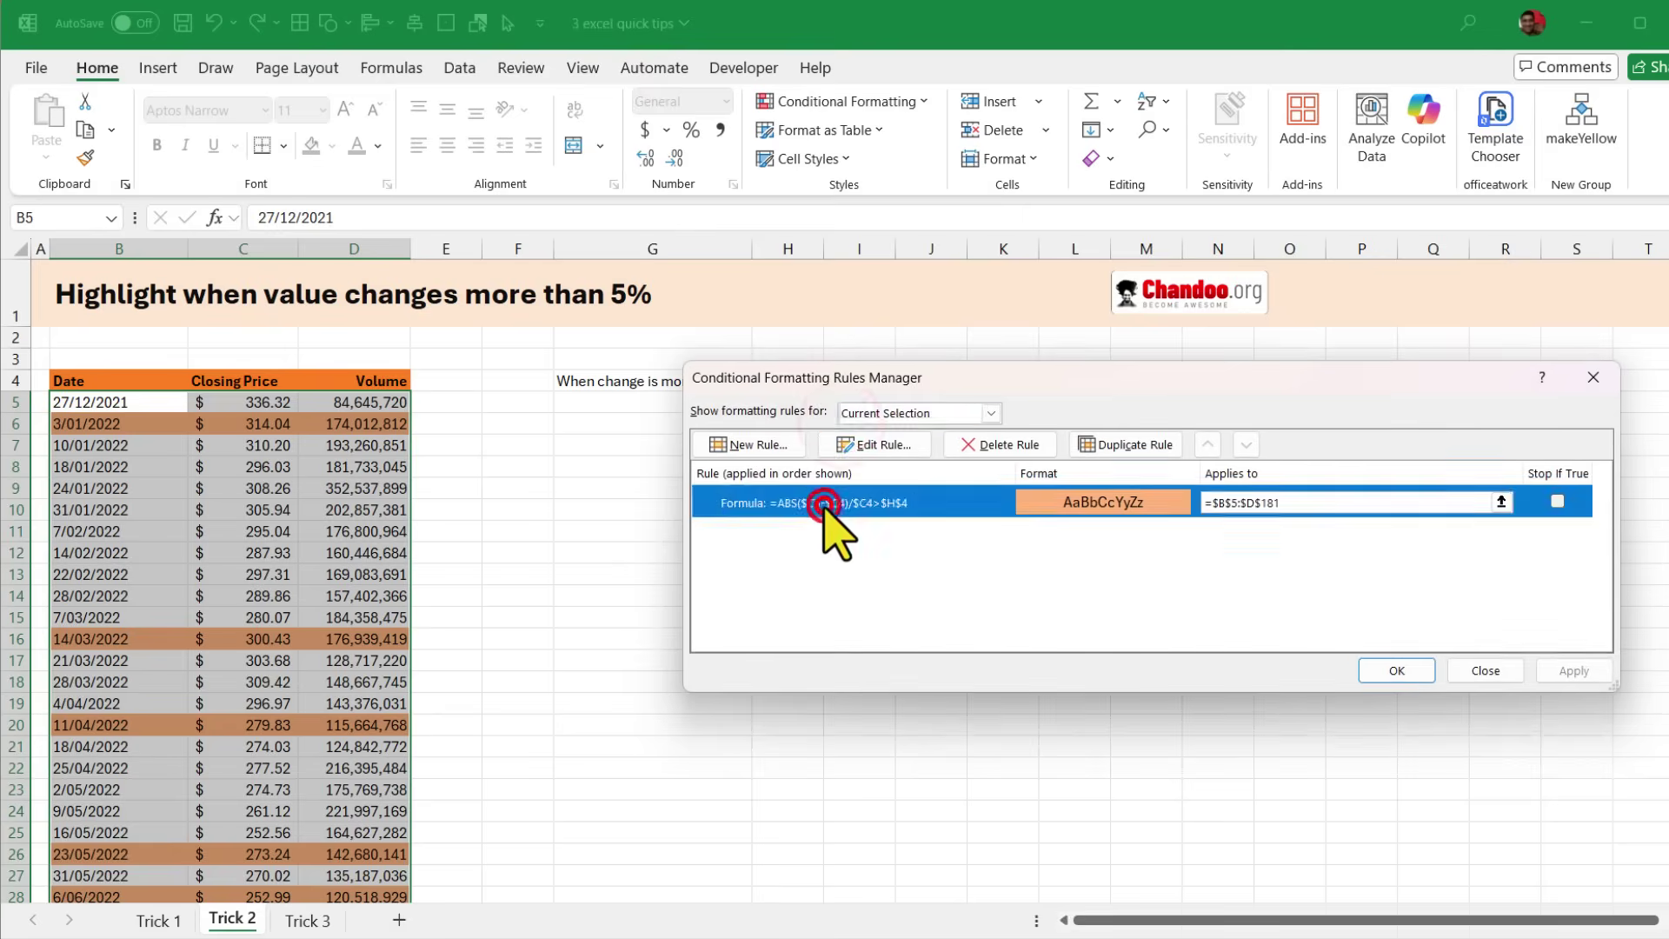
double_click(823, 507)
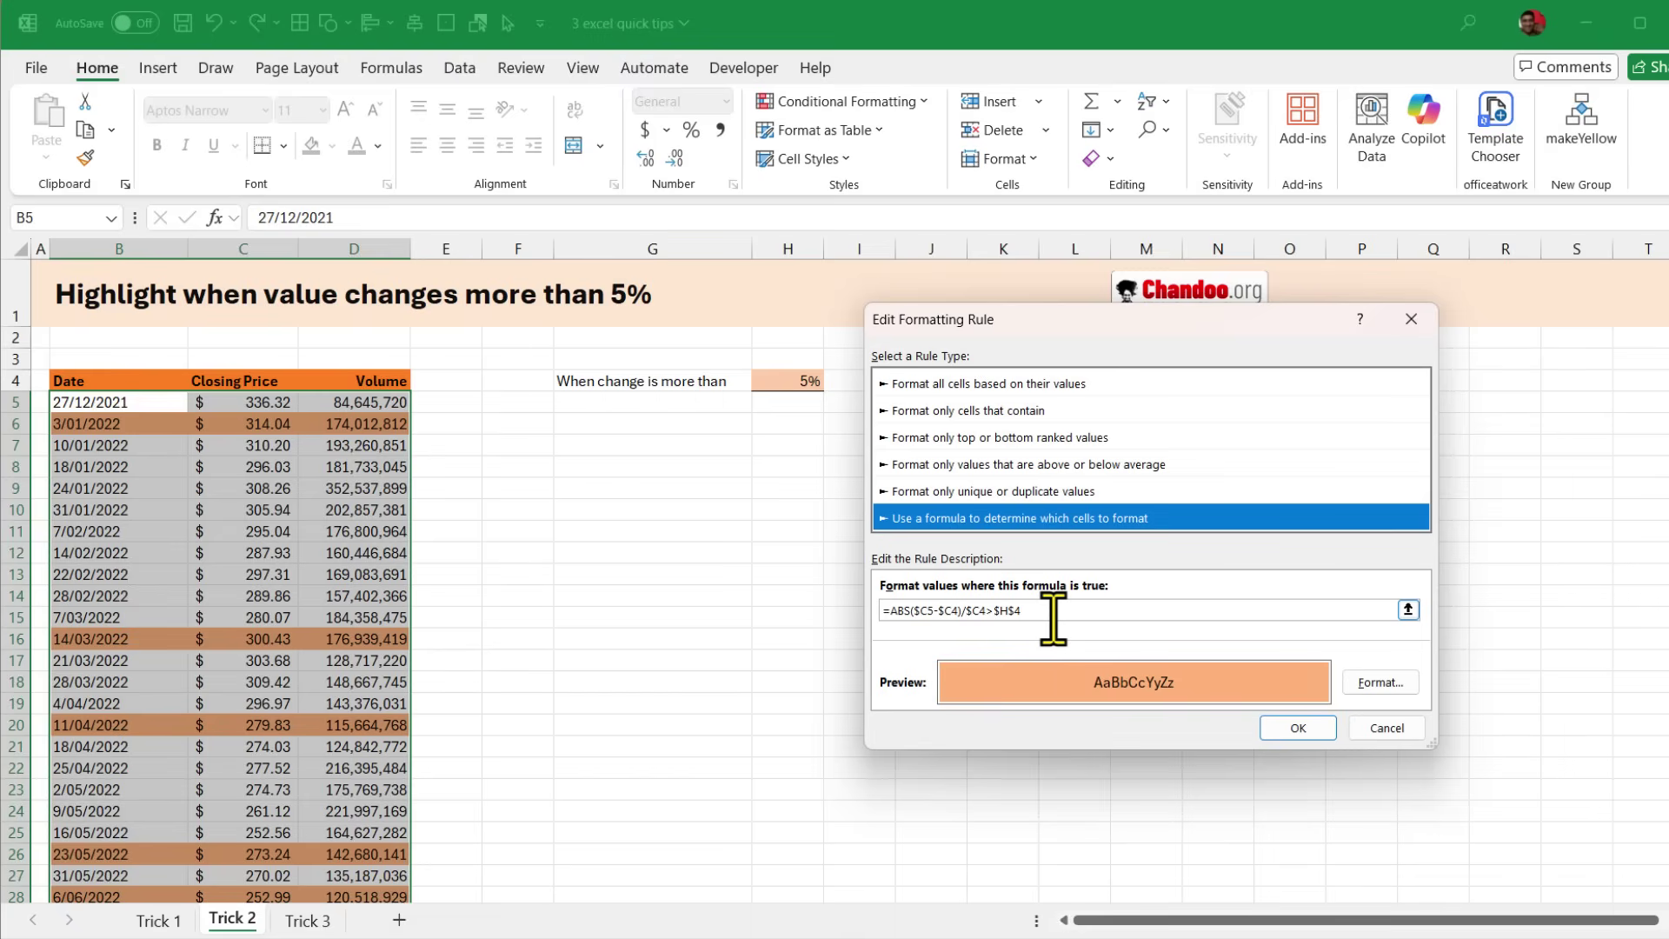
left_click(1387, 685)
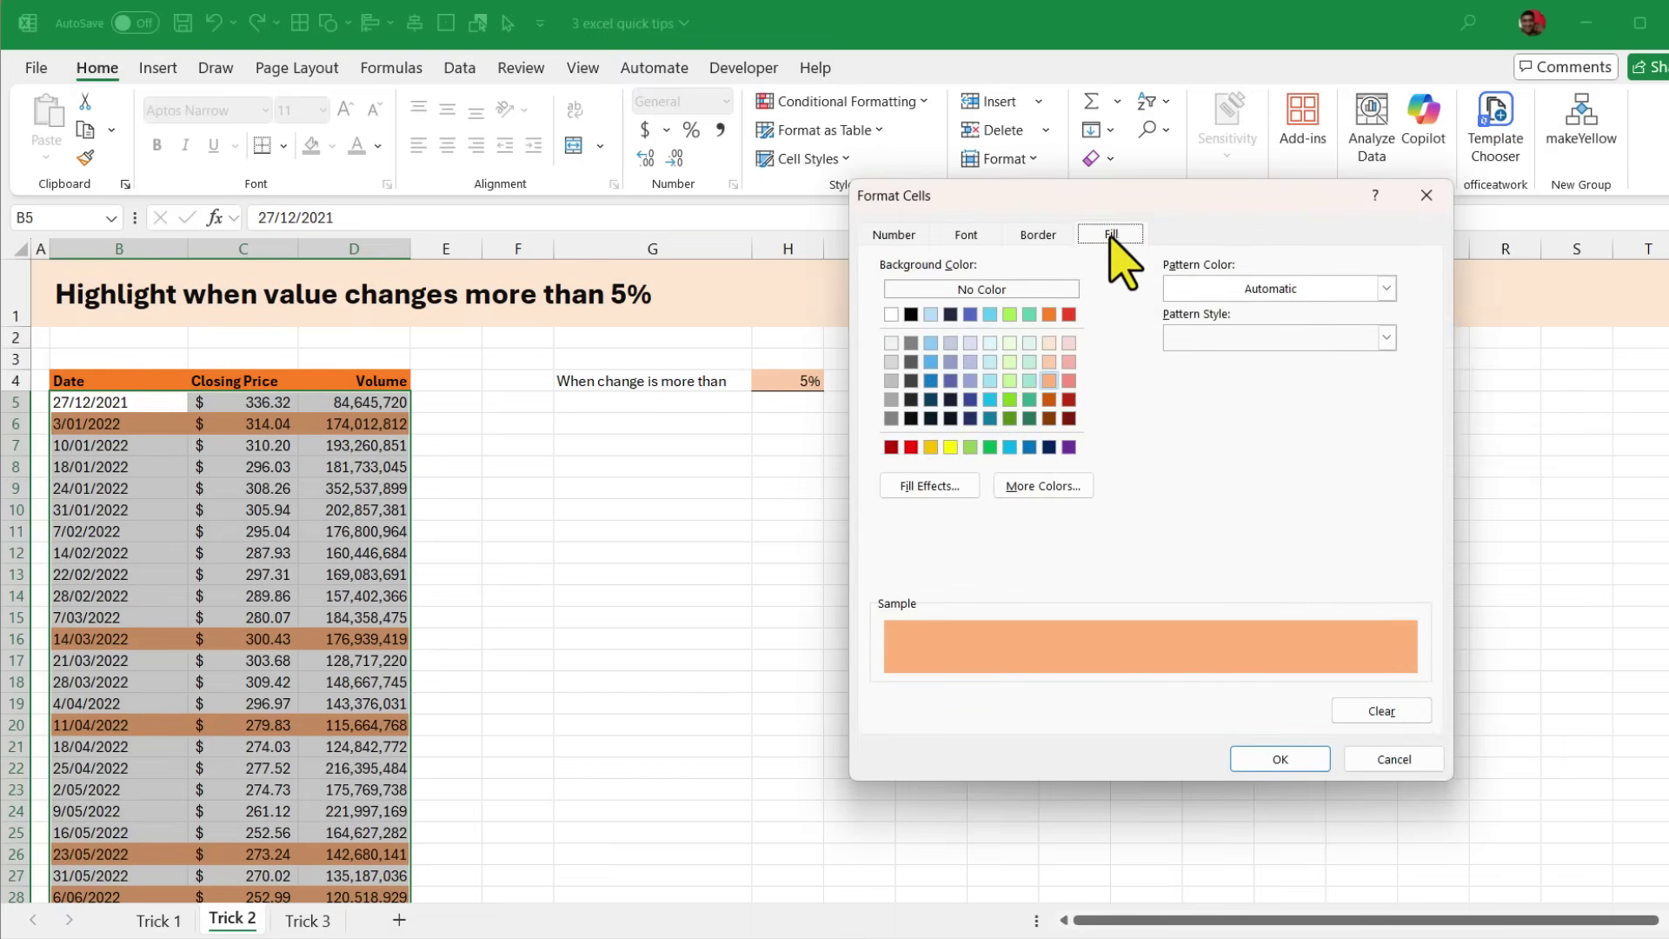
left_click(964, 236)
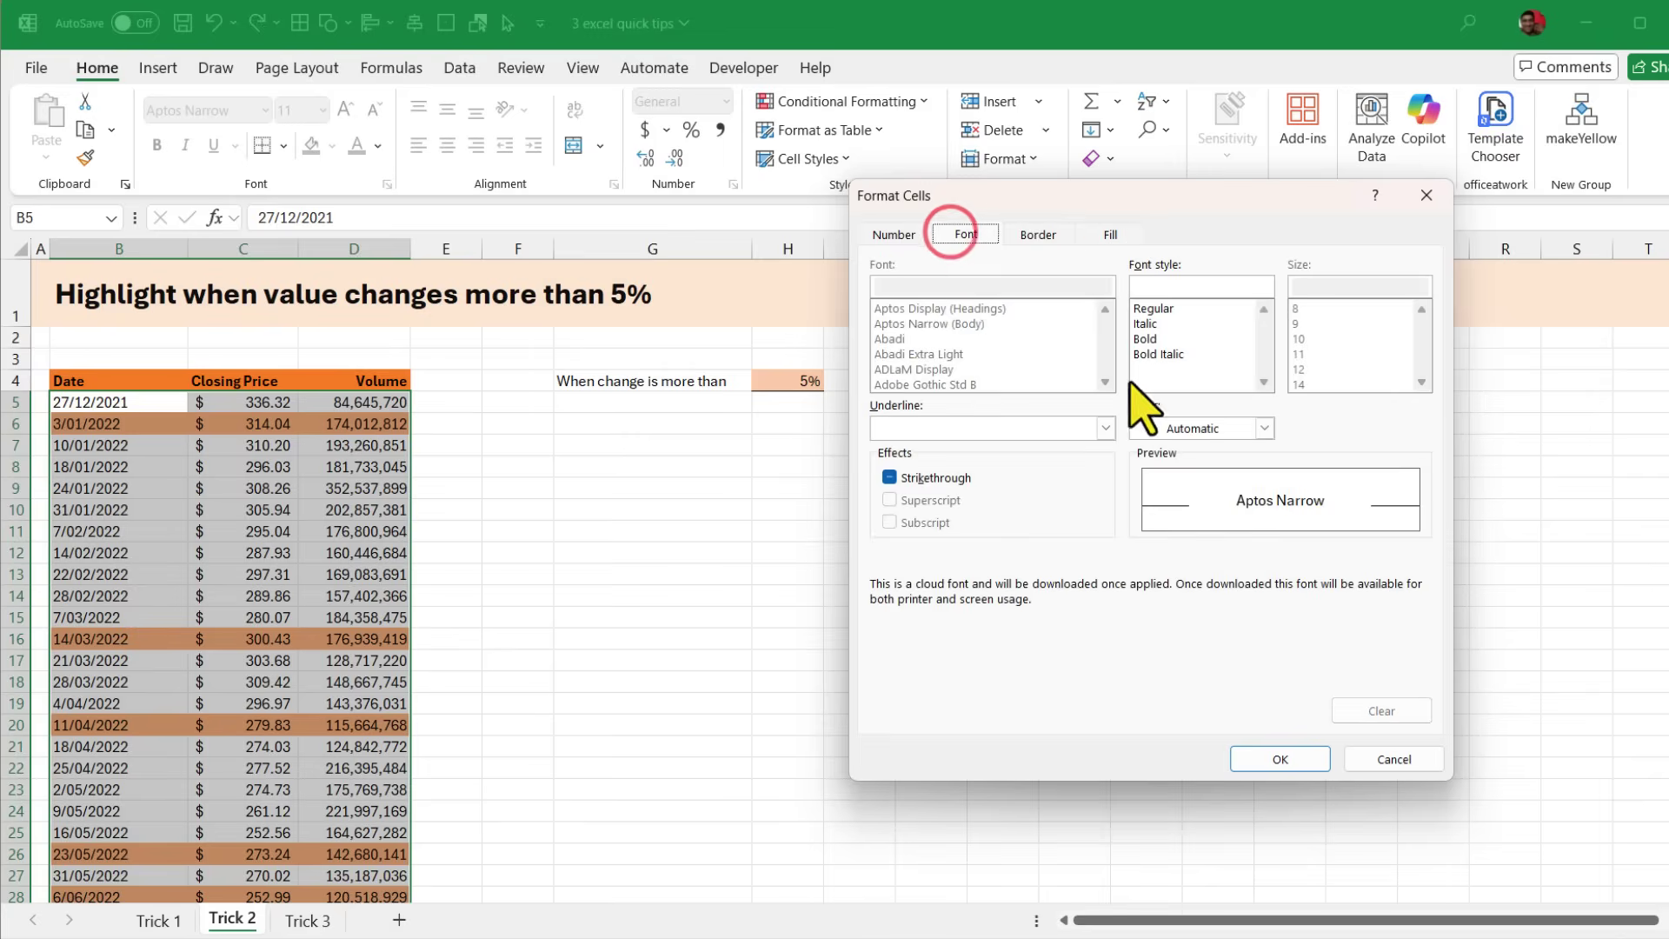
left_click(1144, 339)
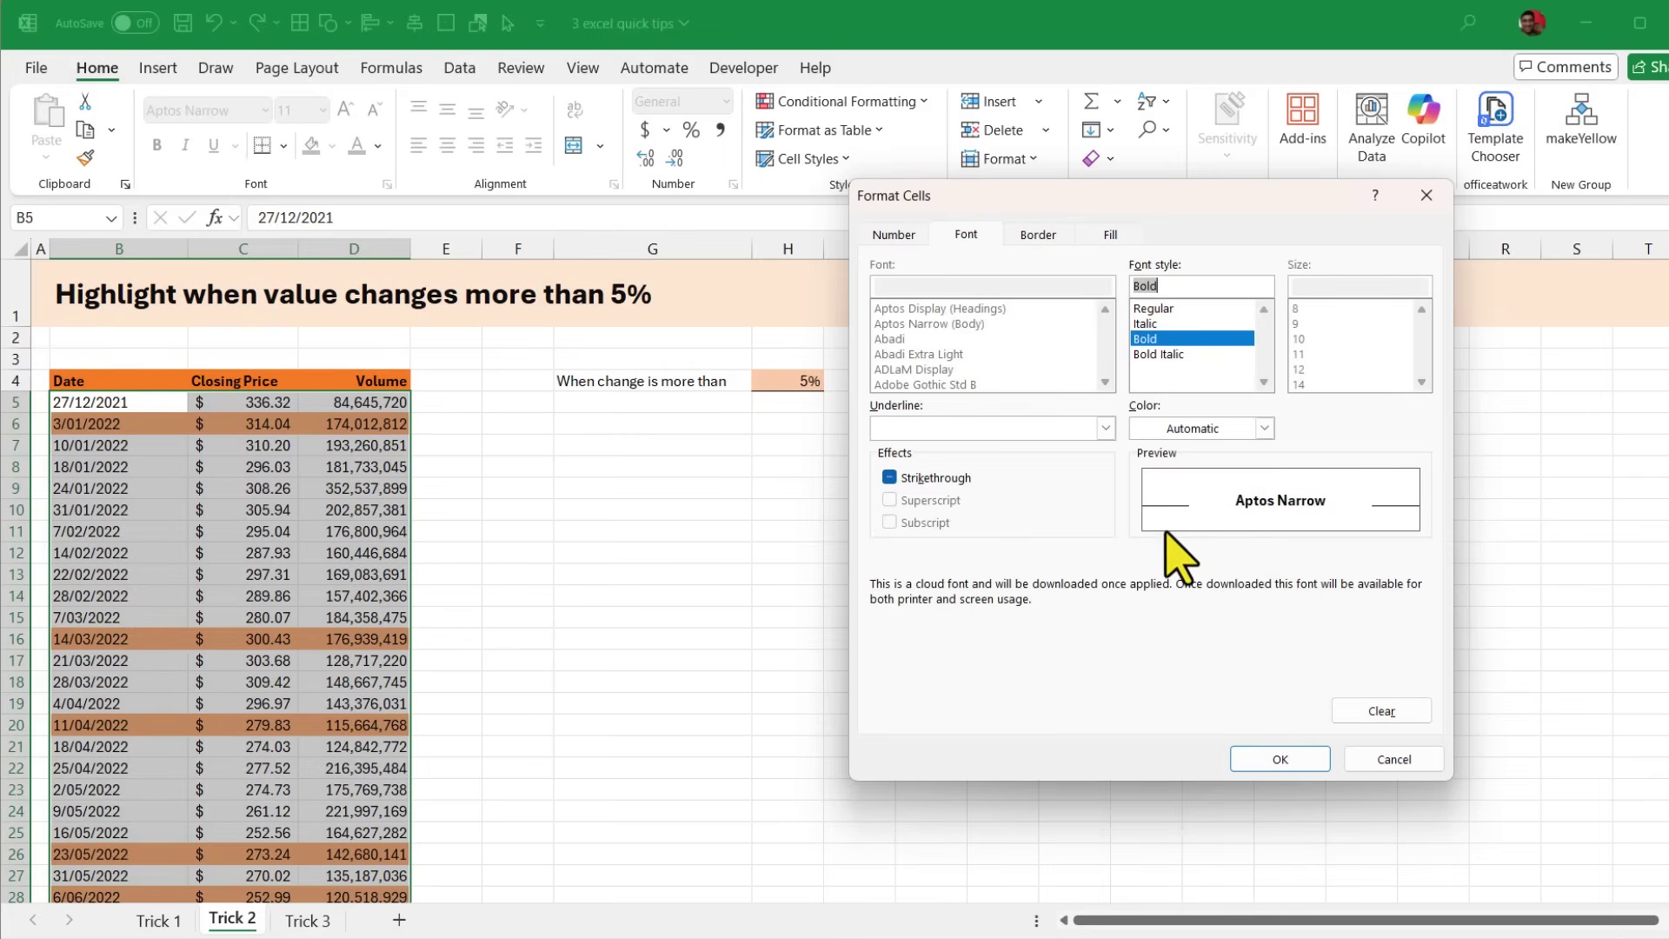
left_click(1280, 759)
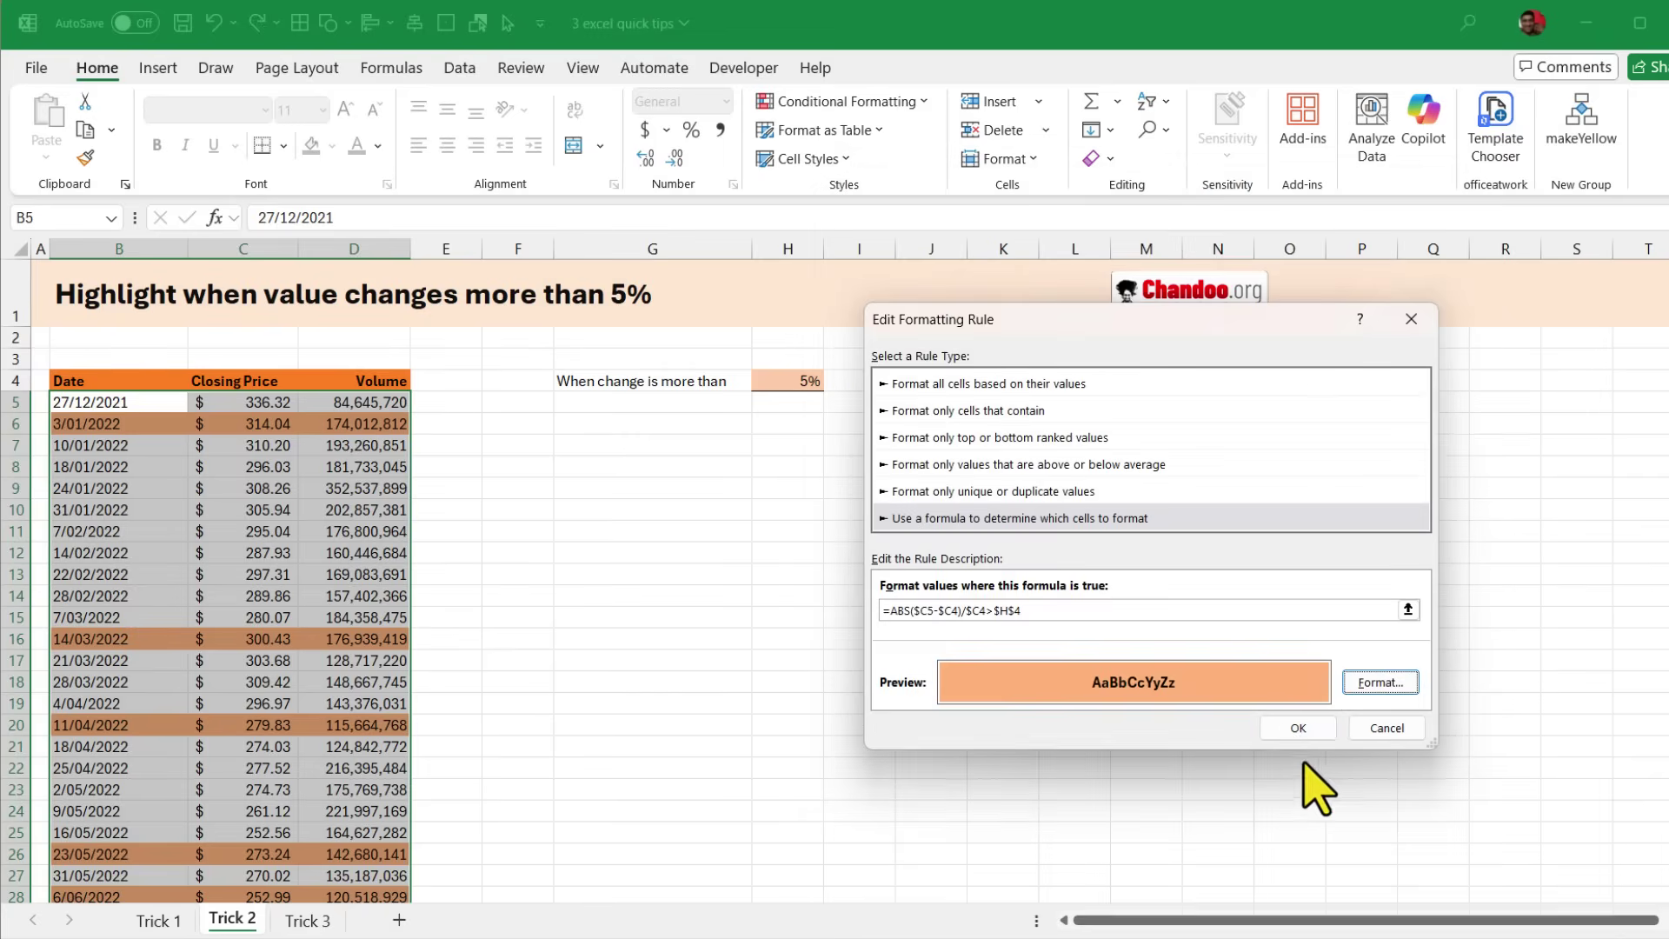
left_click(1287, 727)
left_click(1400, 670)
- Check the bold highlighted rows, then raise the H4 threshold to 10%
left_click(94, 424)
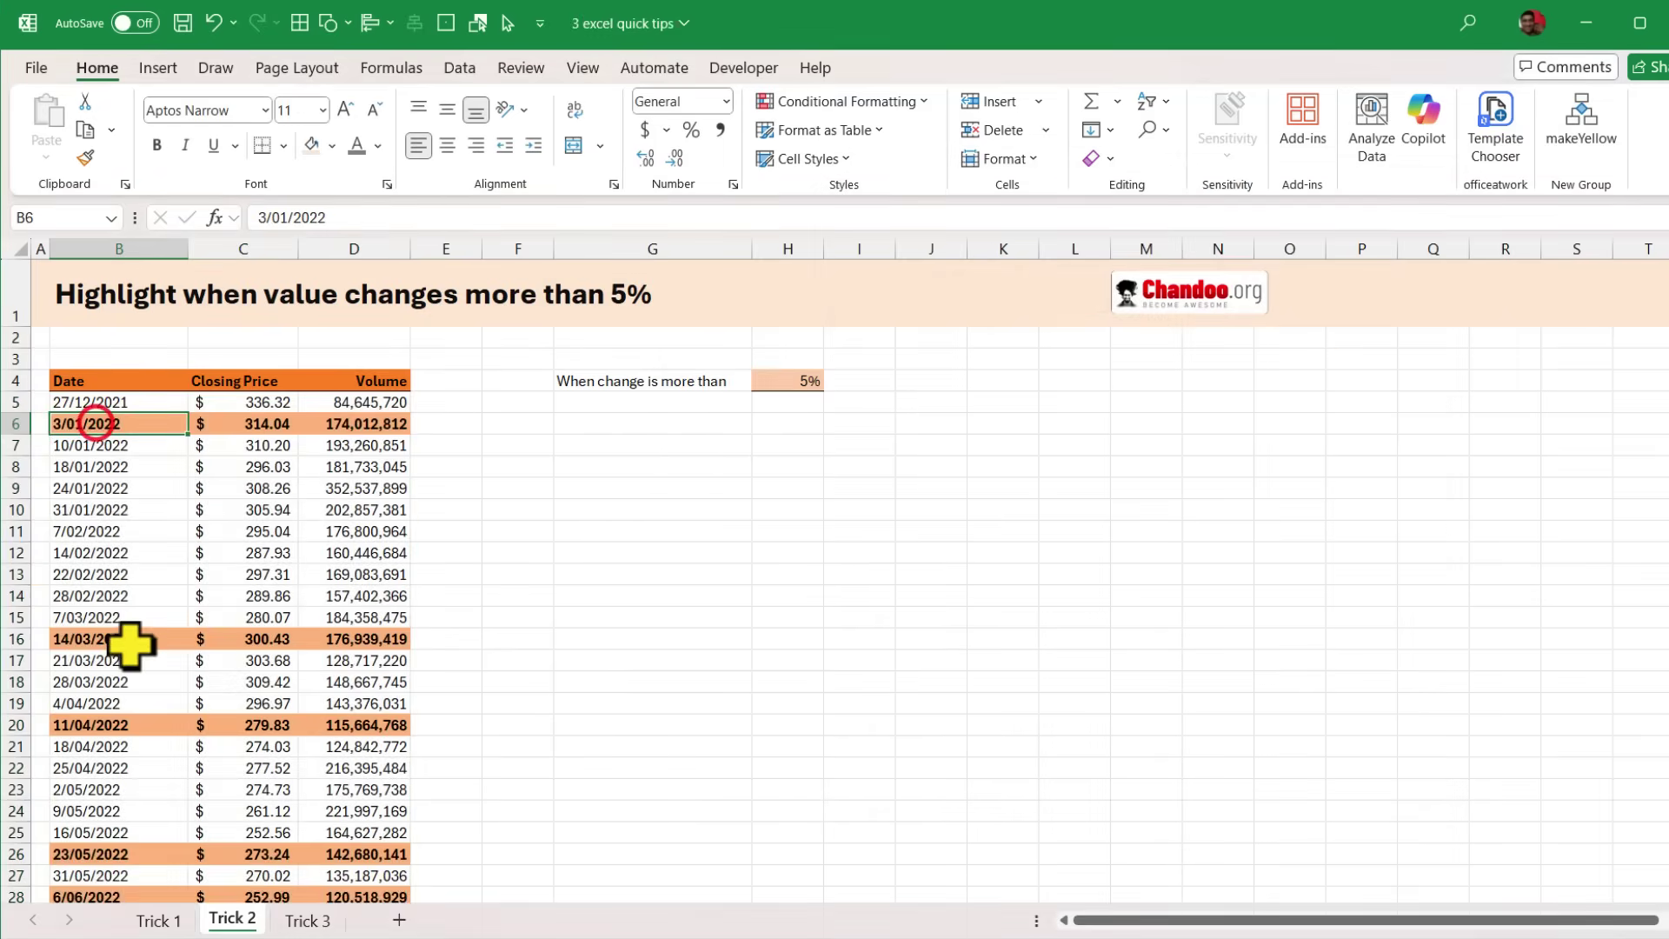
left_click(134, 640)
left_click(135, 724)
left_click(788, 381)
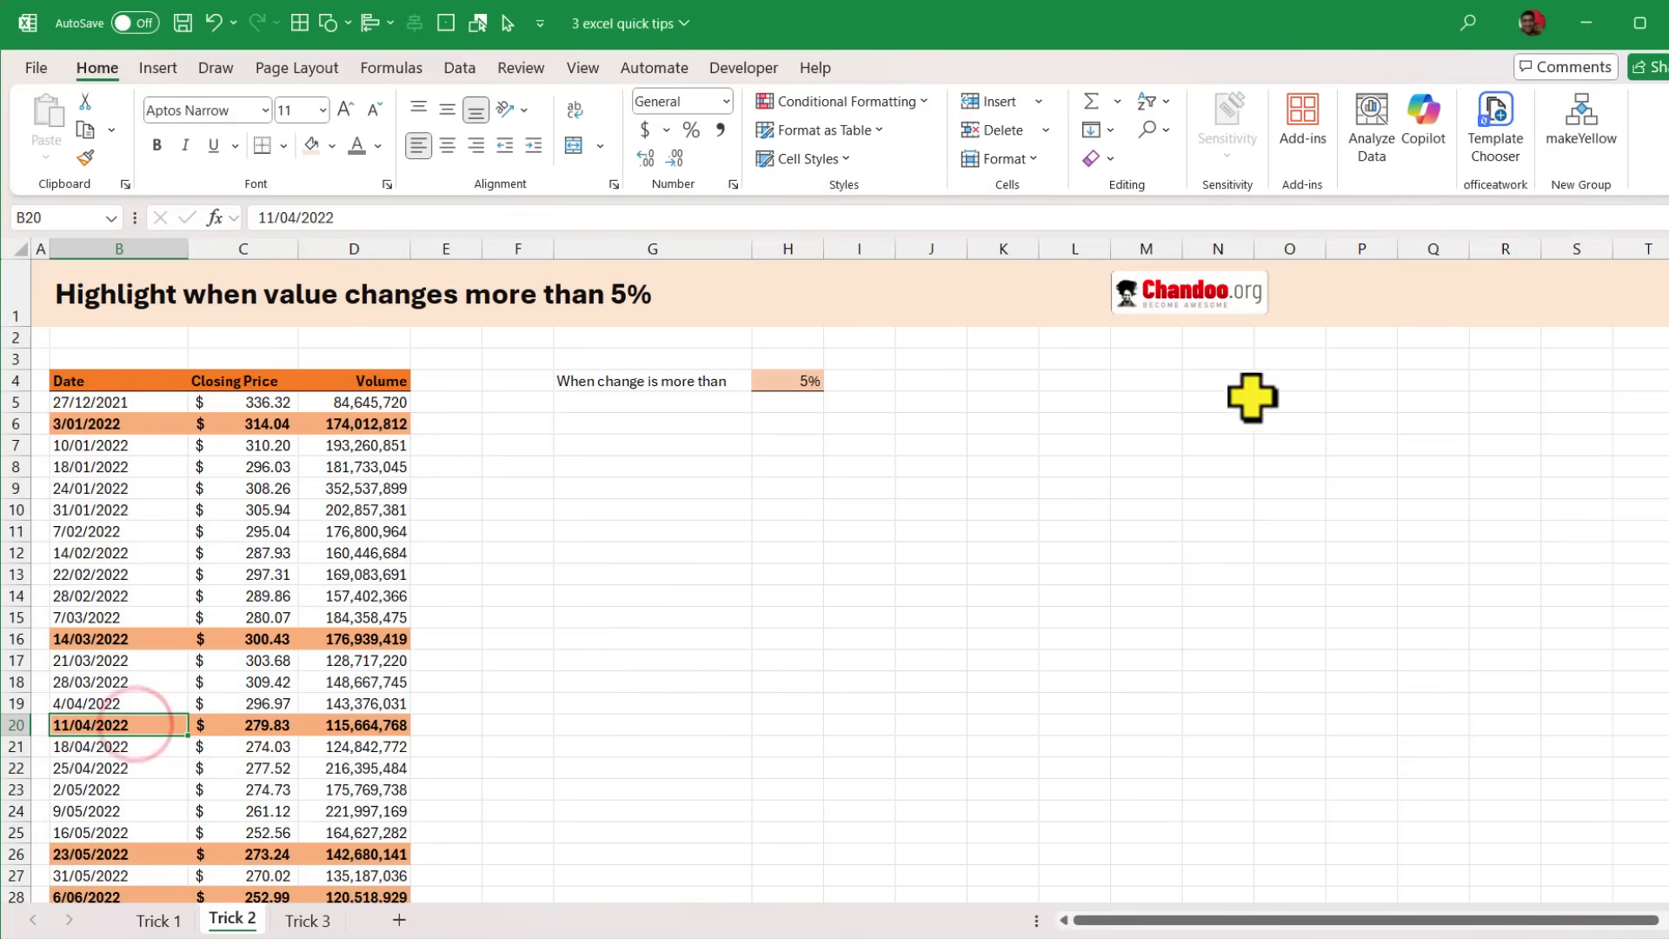
type("10")
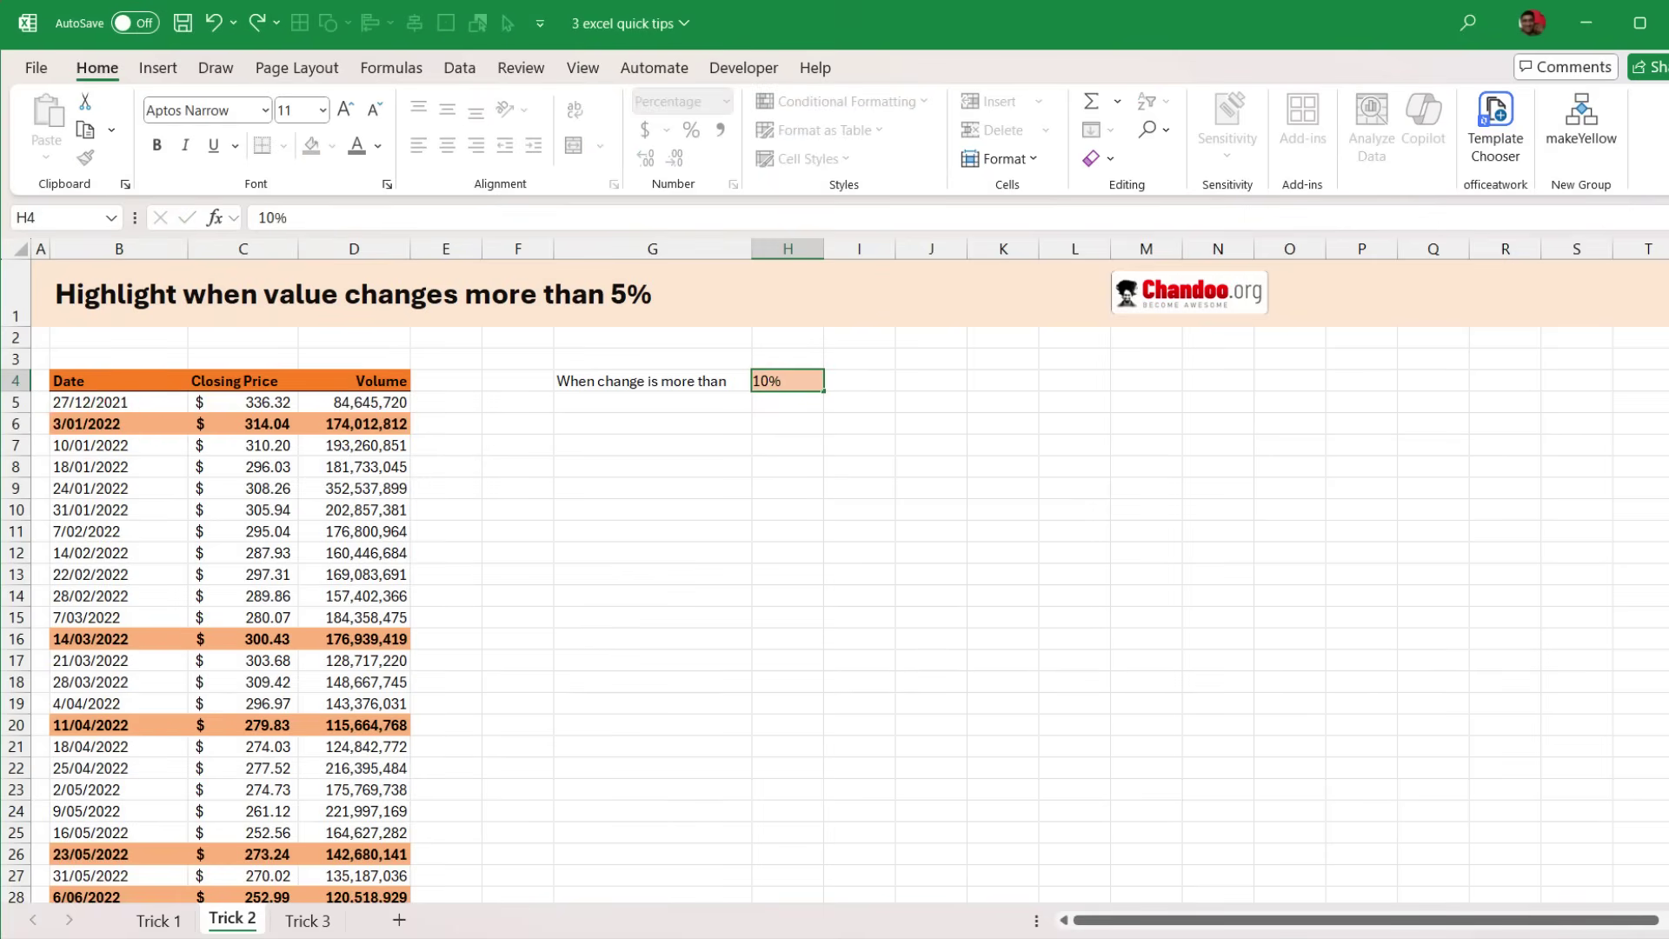
key("Return")
scroll(335, 565, "down", 3)
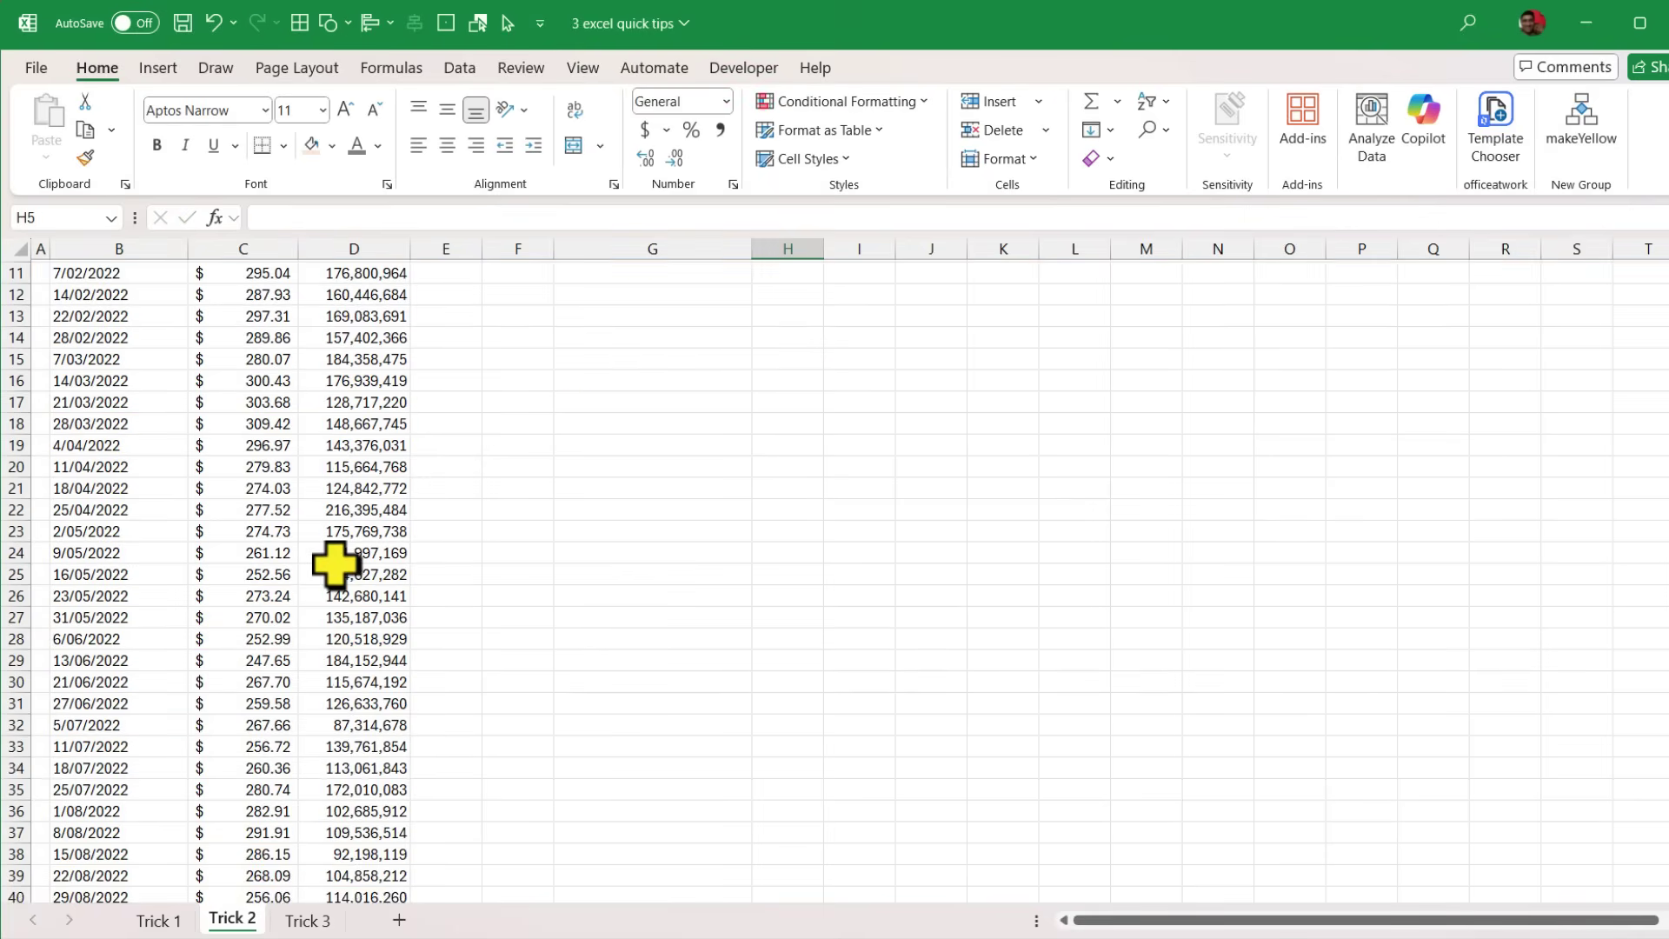
scroll(335, 565, "down", 9)
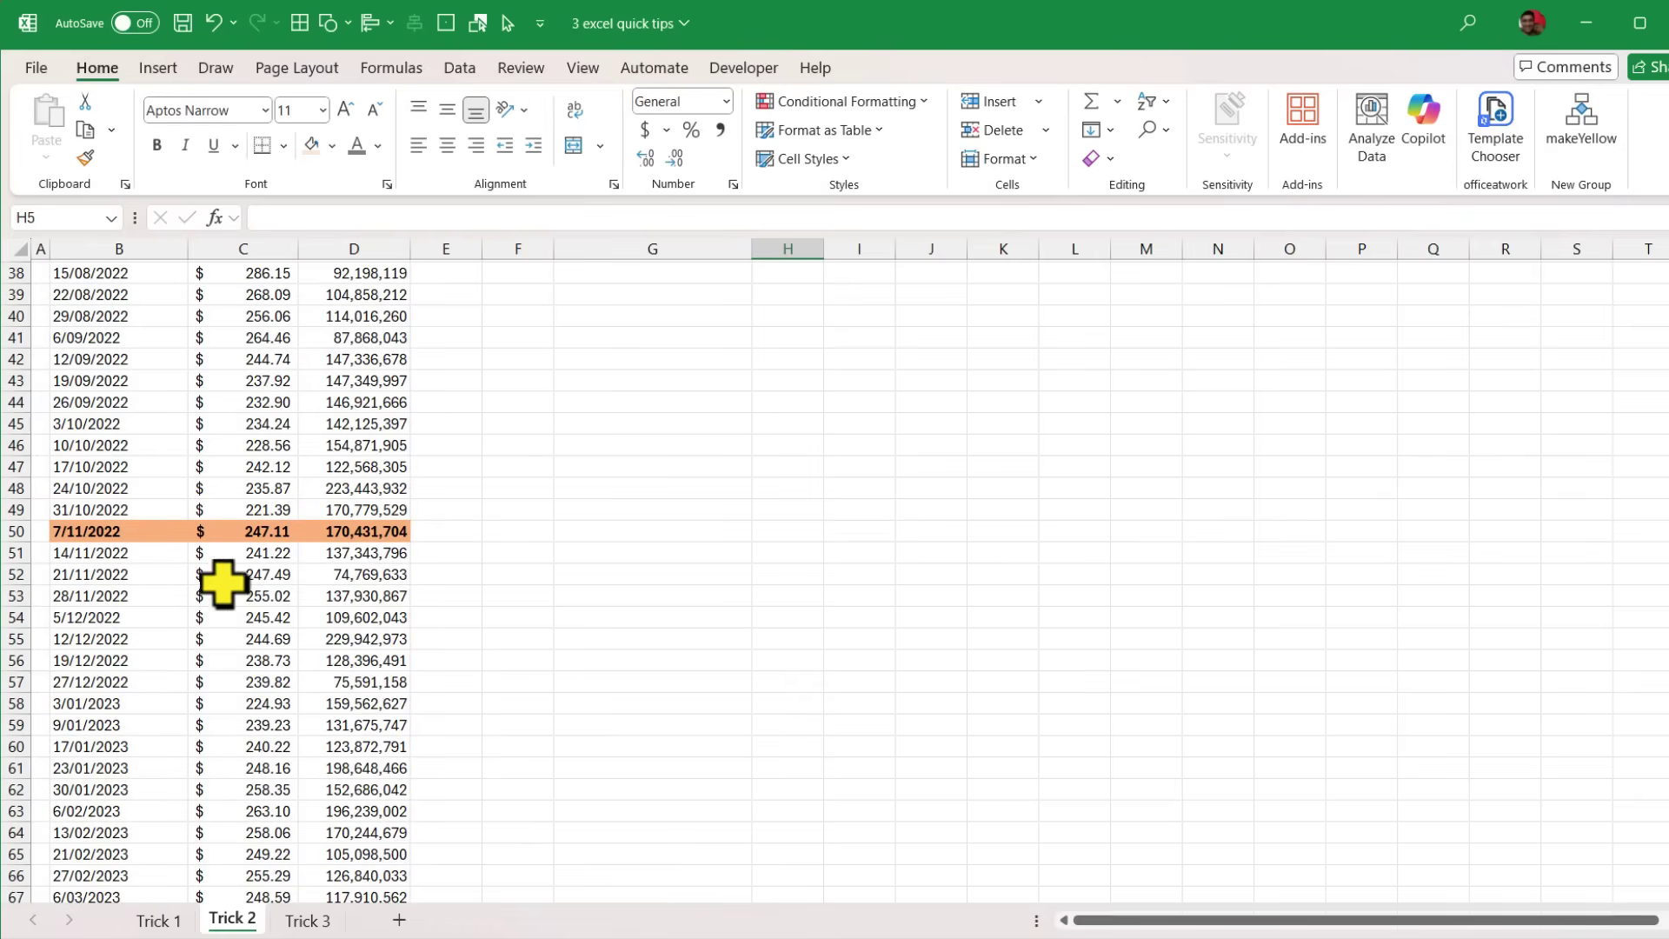
left_click(78, 536)
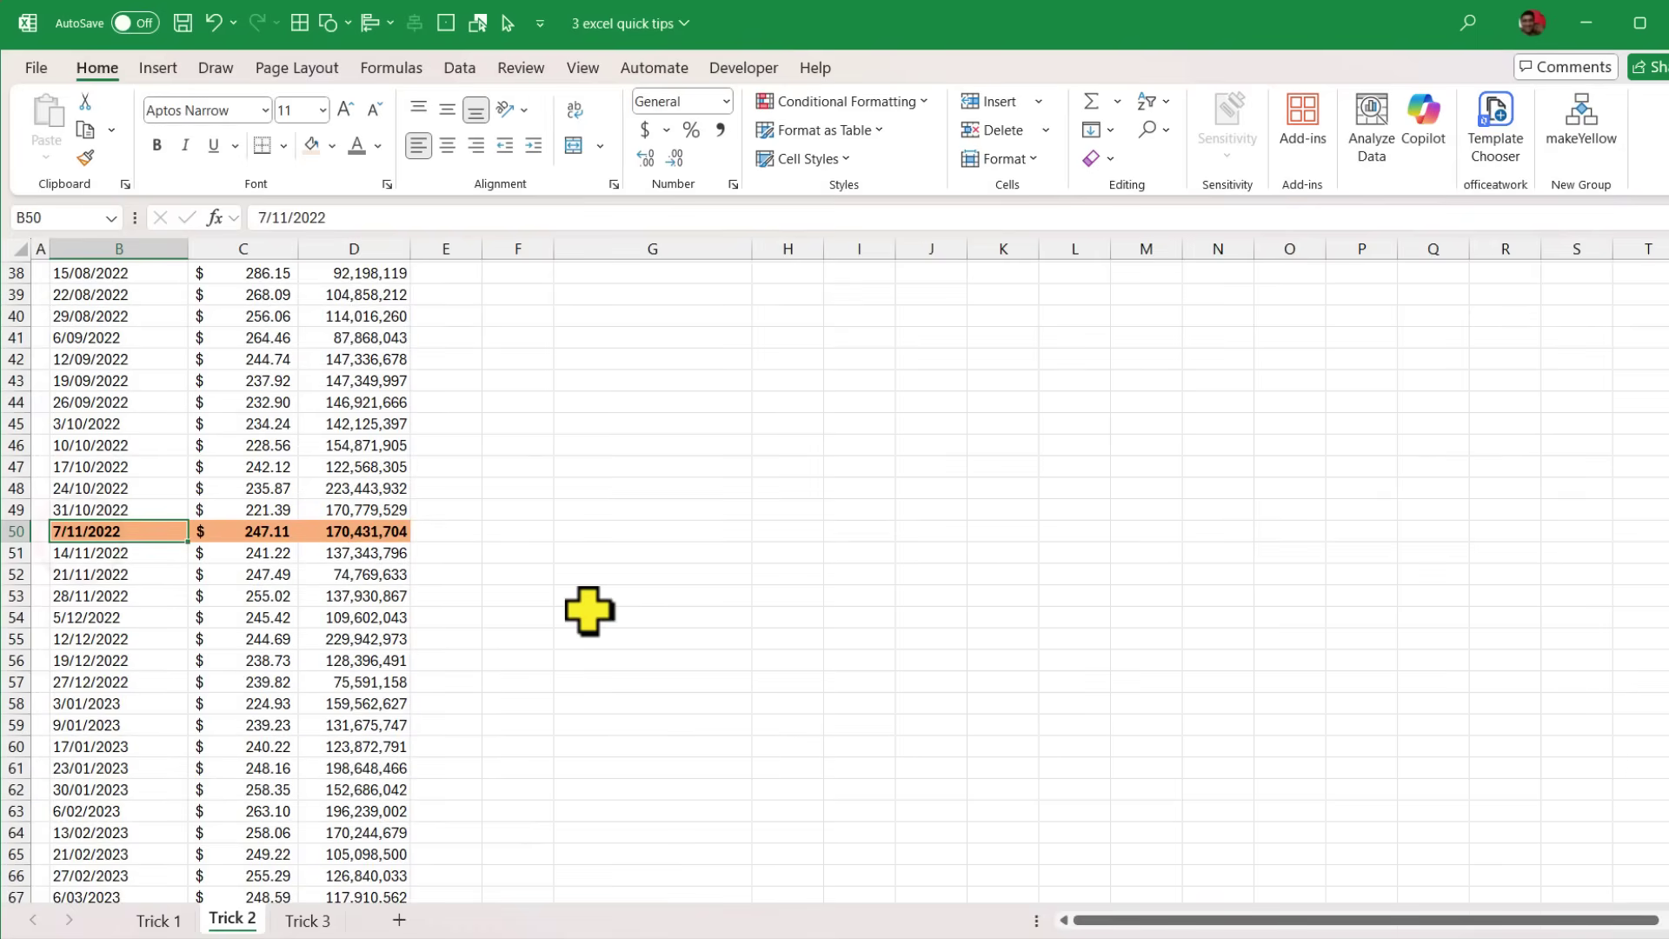
scroll(590, 612, "down", 6)
left_click(149, 539)
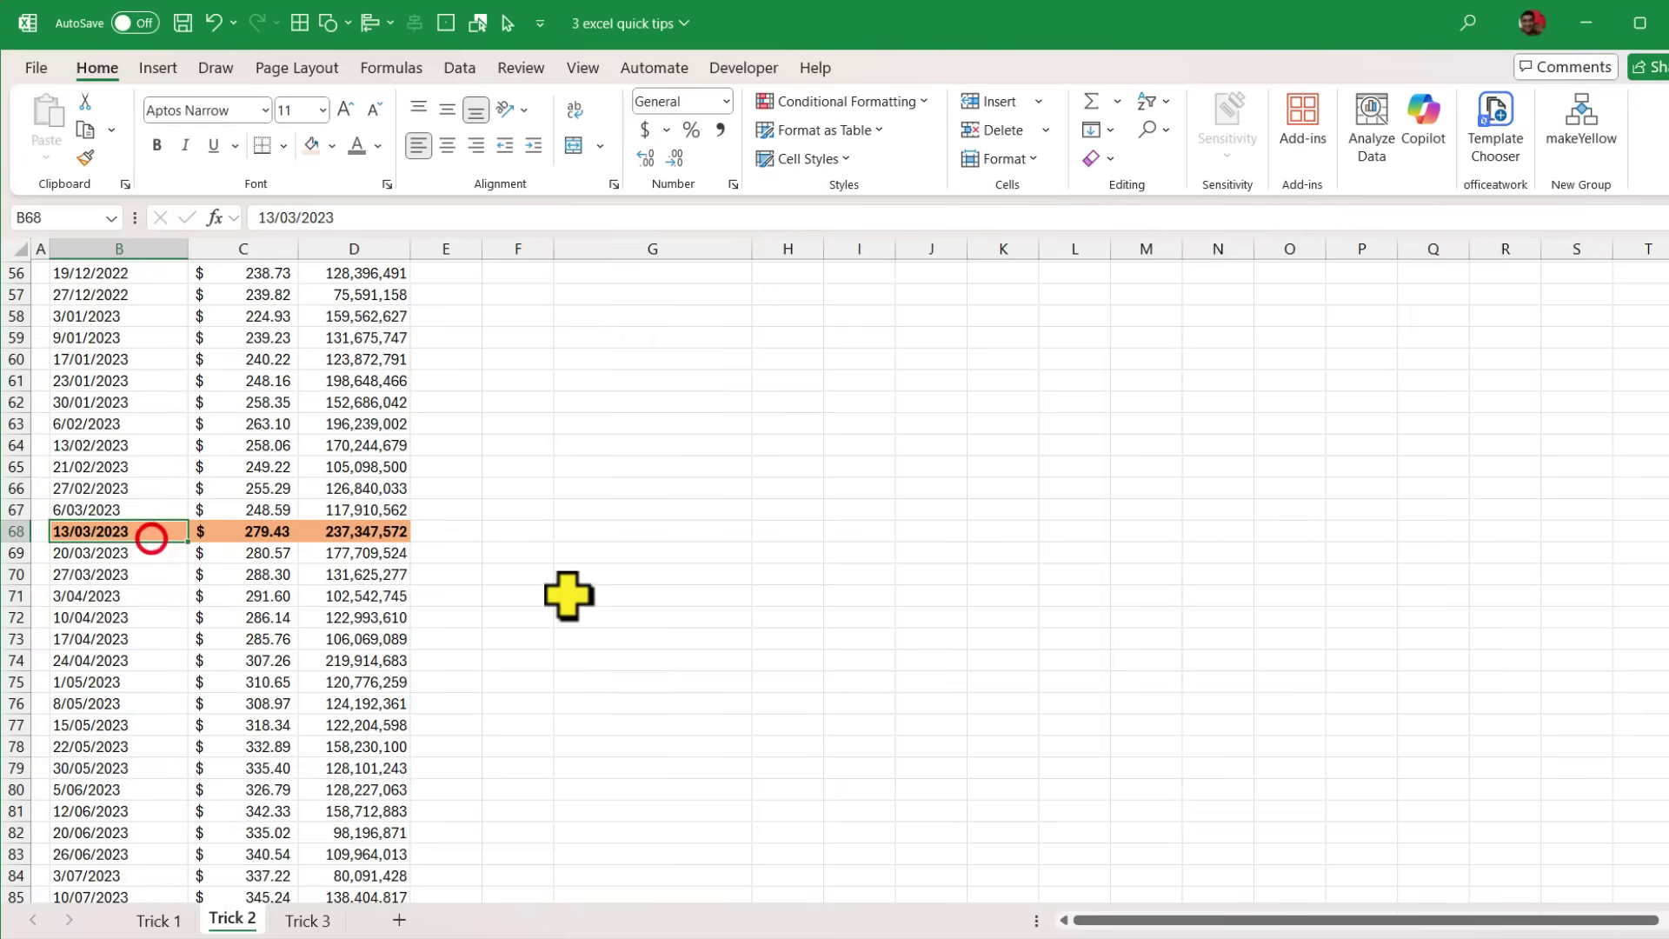
scroll(567, 597, "down", 20)
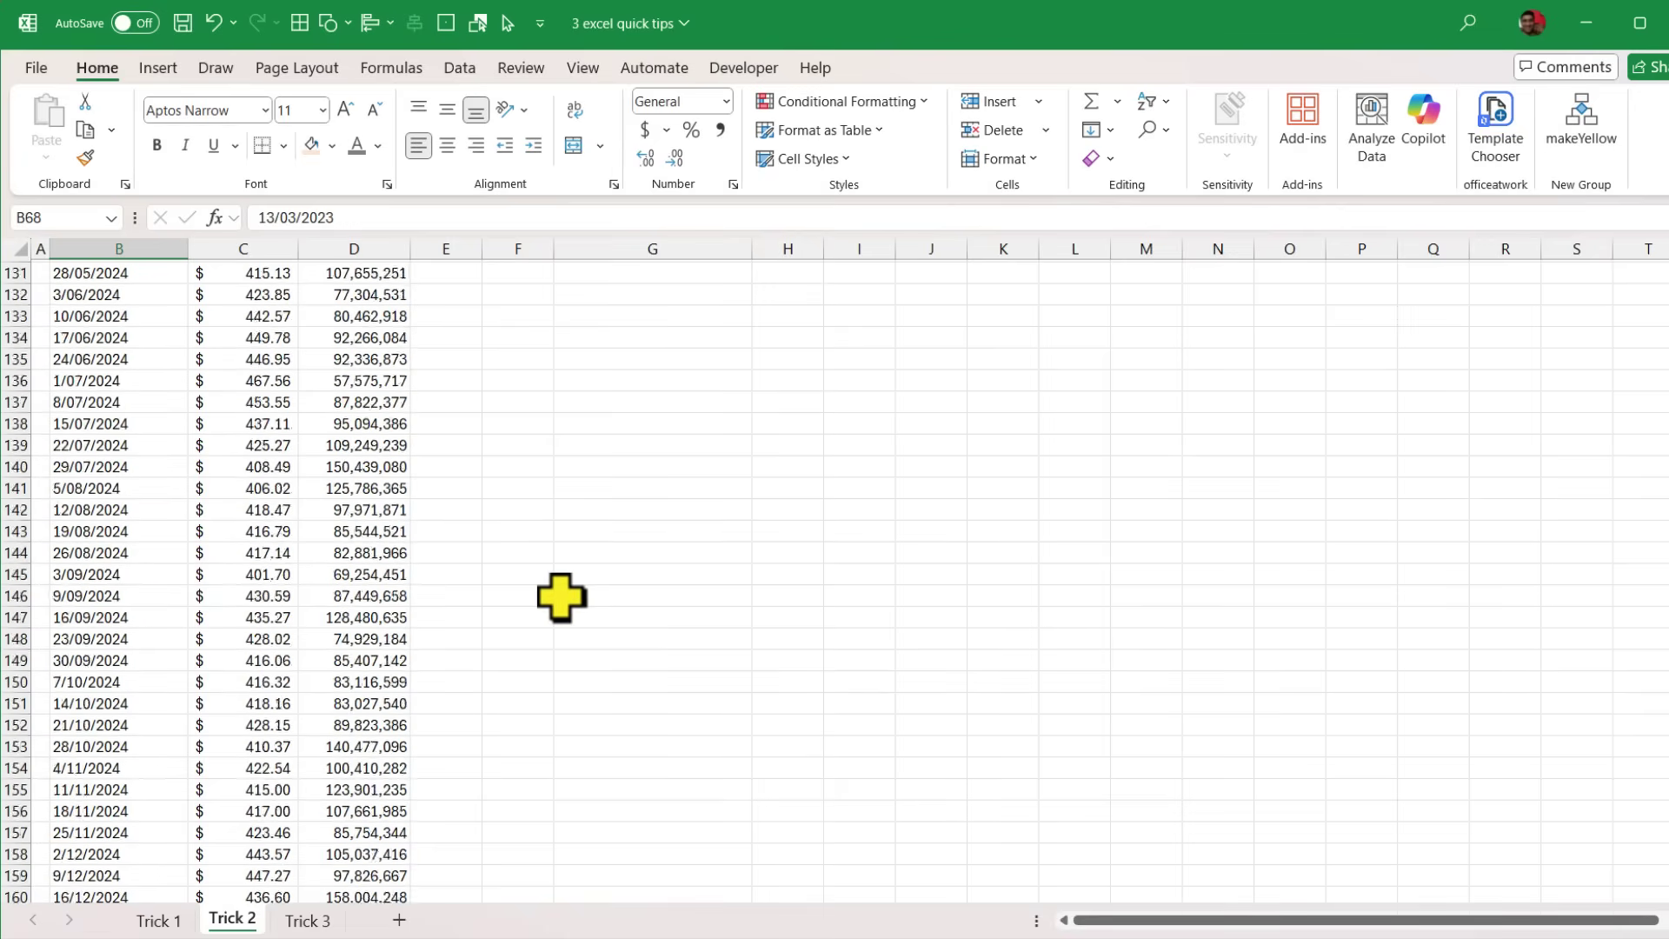
scroll(560, 599, "down", 9)
left_click(153, 733)
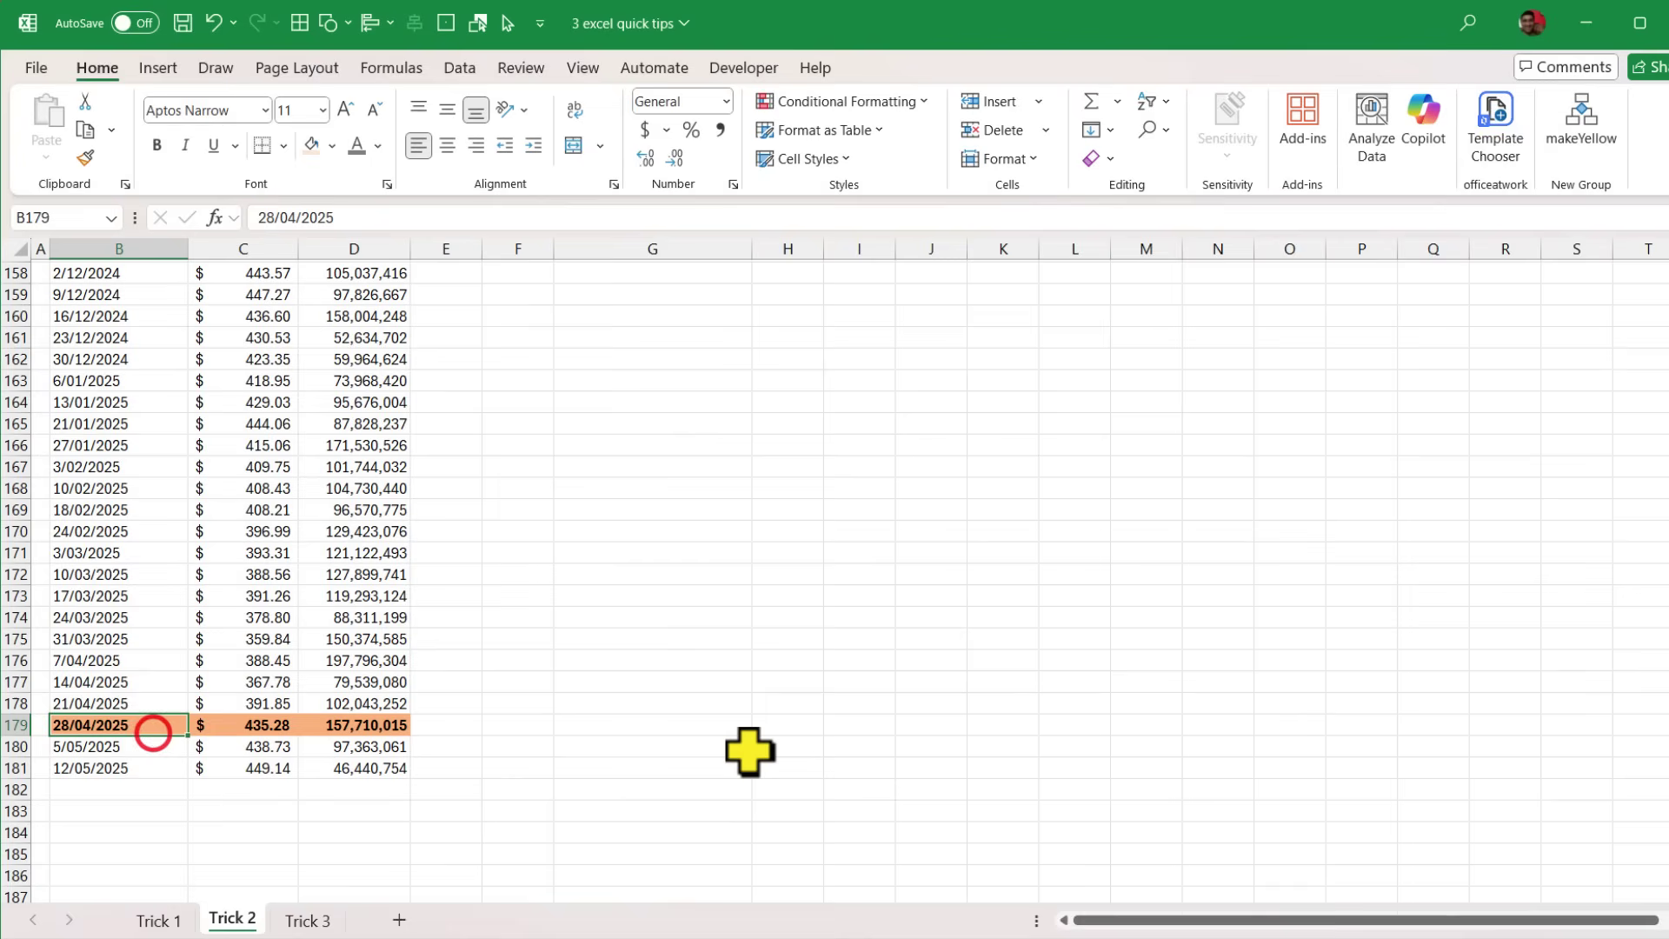
left_click(232, 919)
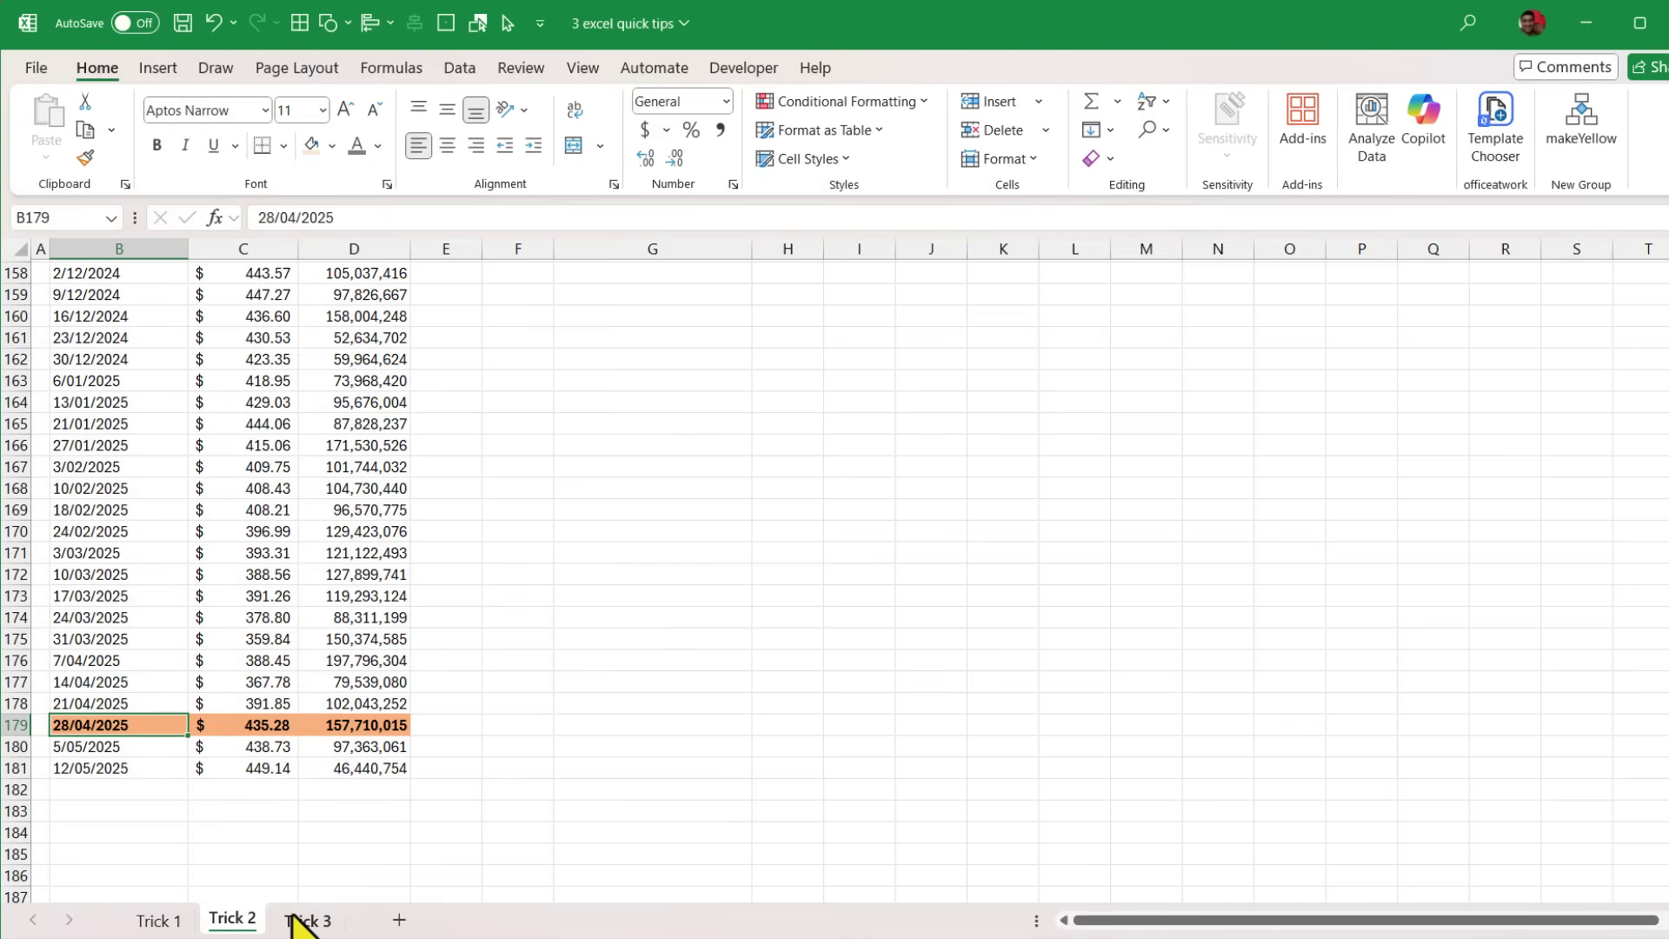
- Switch to the Trick 3 sheet and select the percentage cells C5:C10
left_click(302, 920)
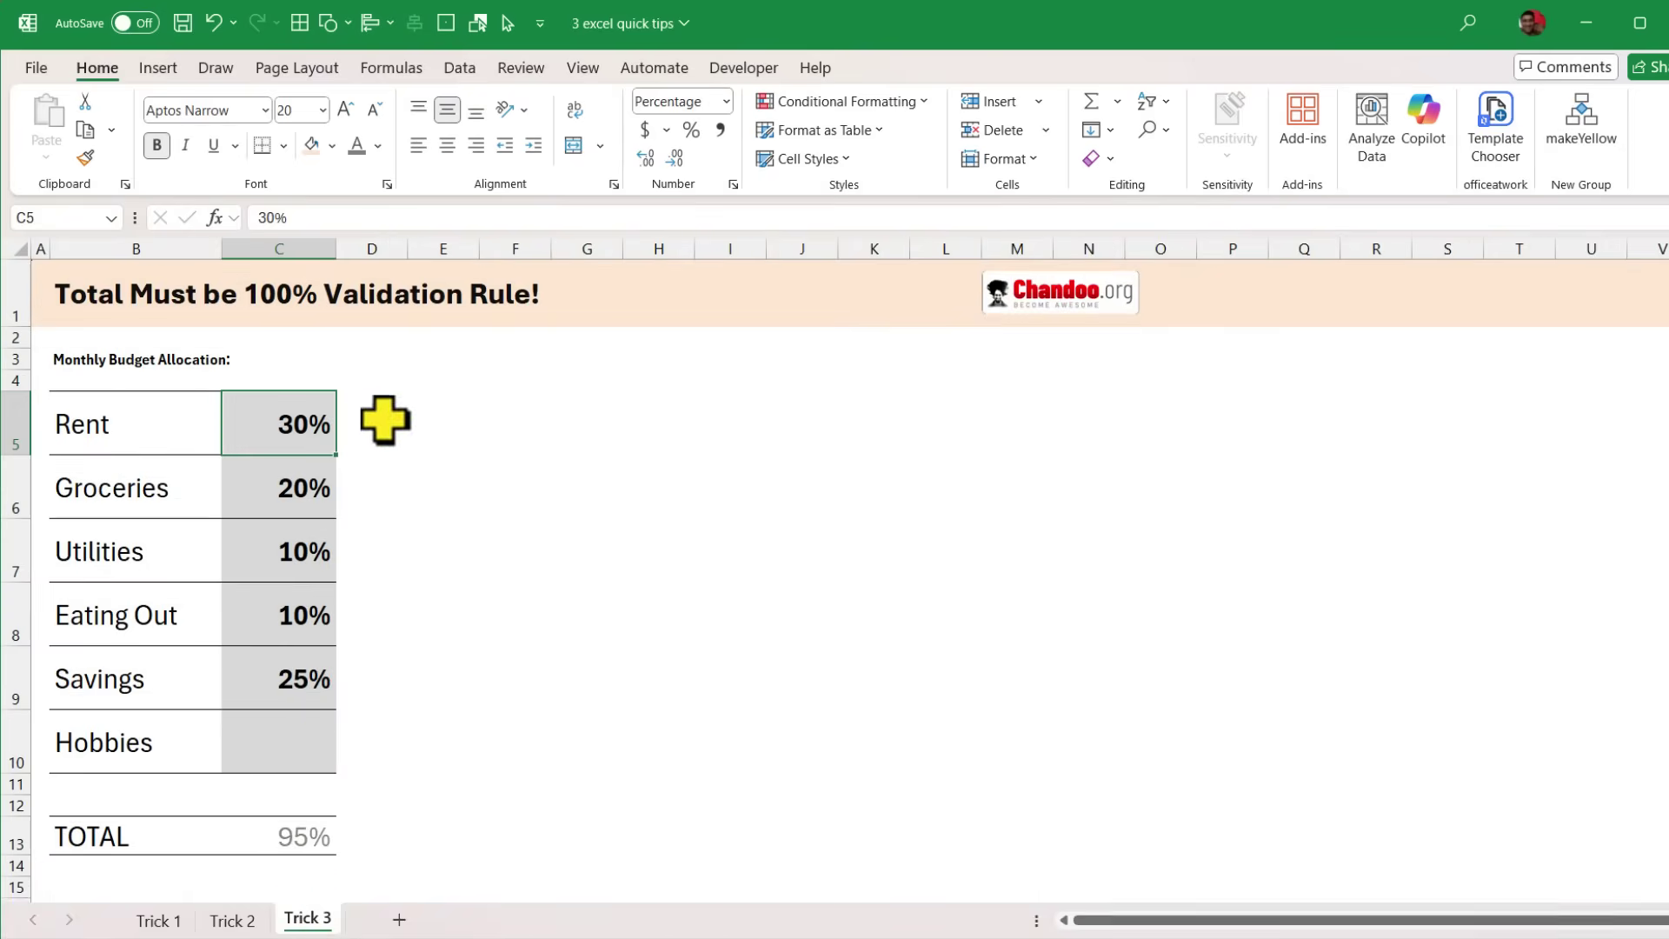
key("Right")
key("Right")
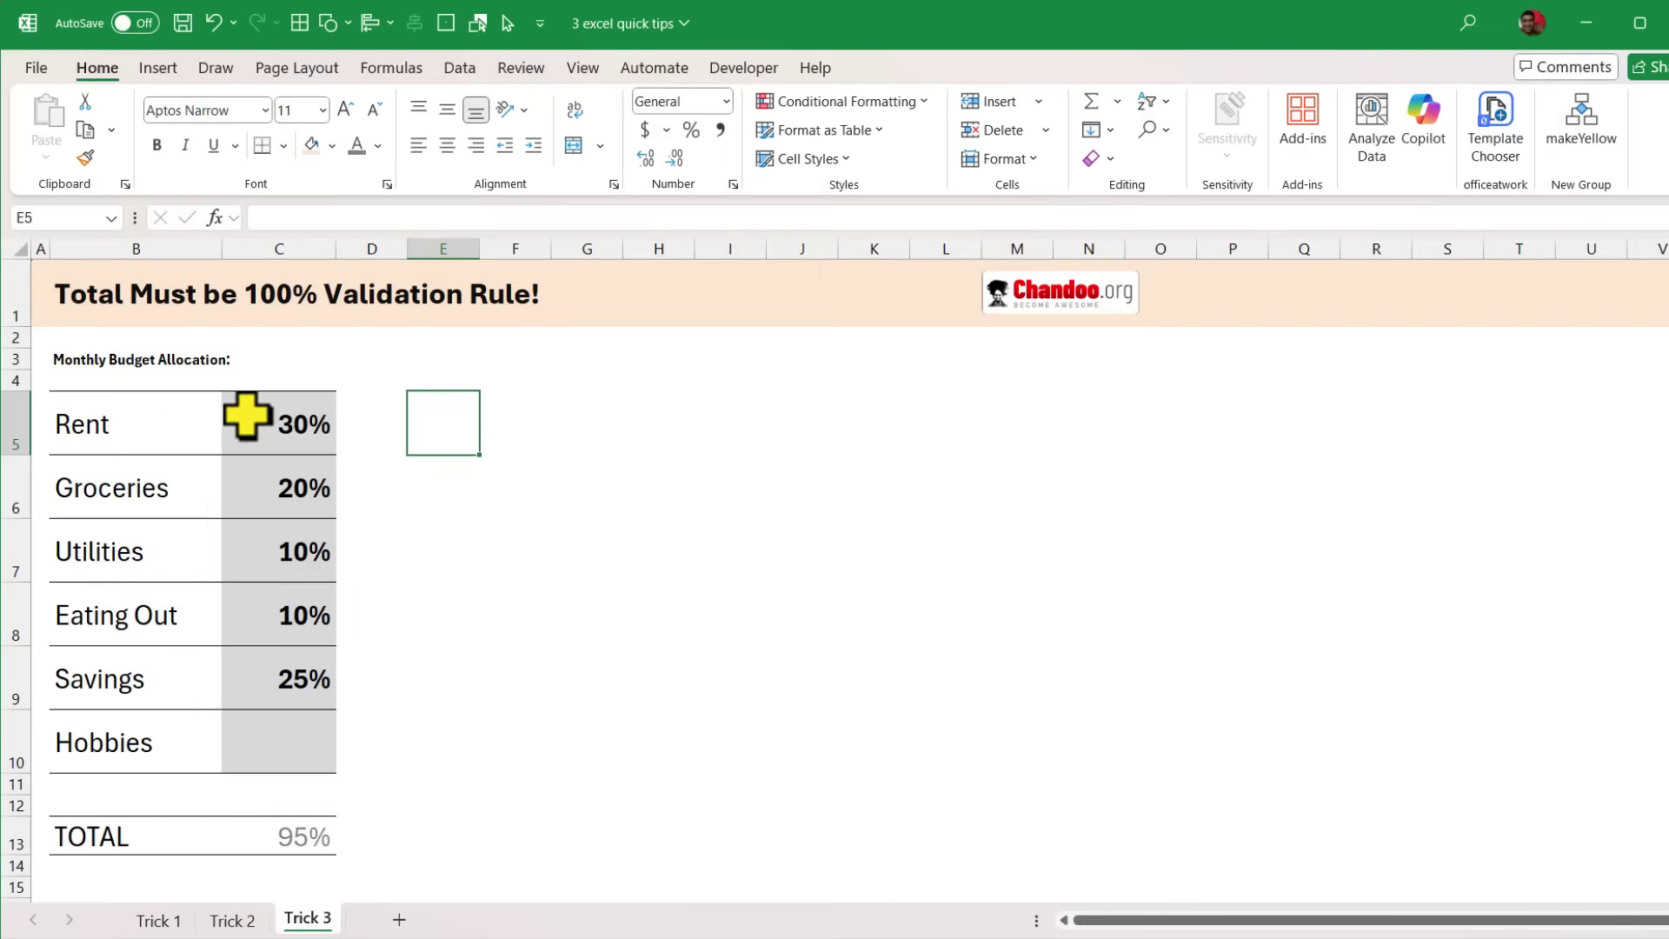
left_click_drag(291, 425, 296, 678)
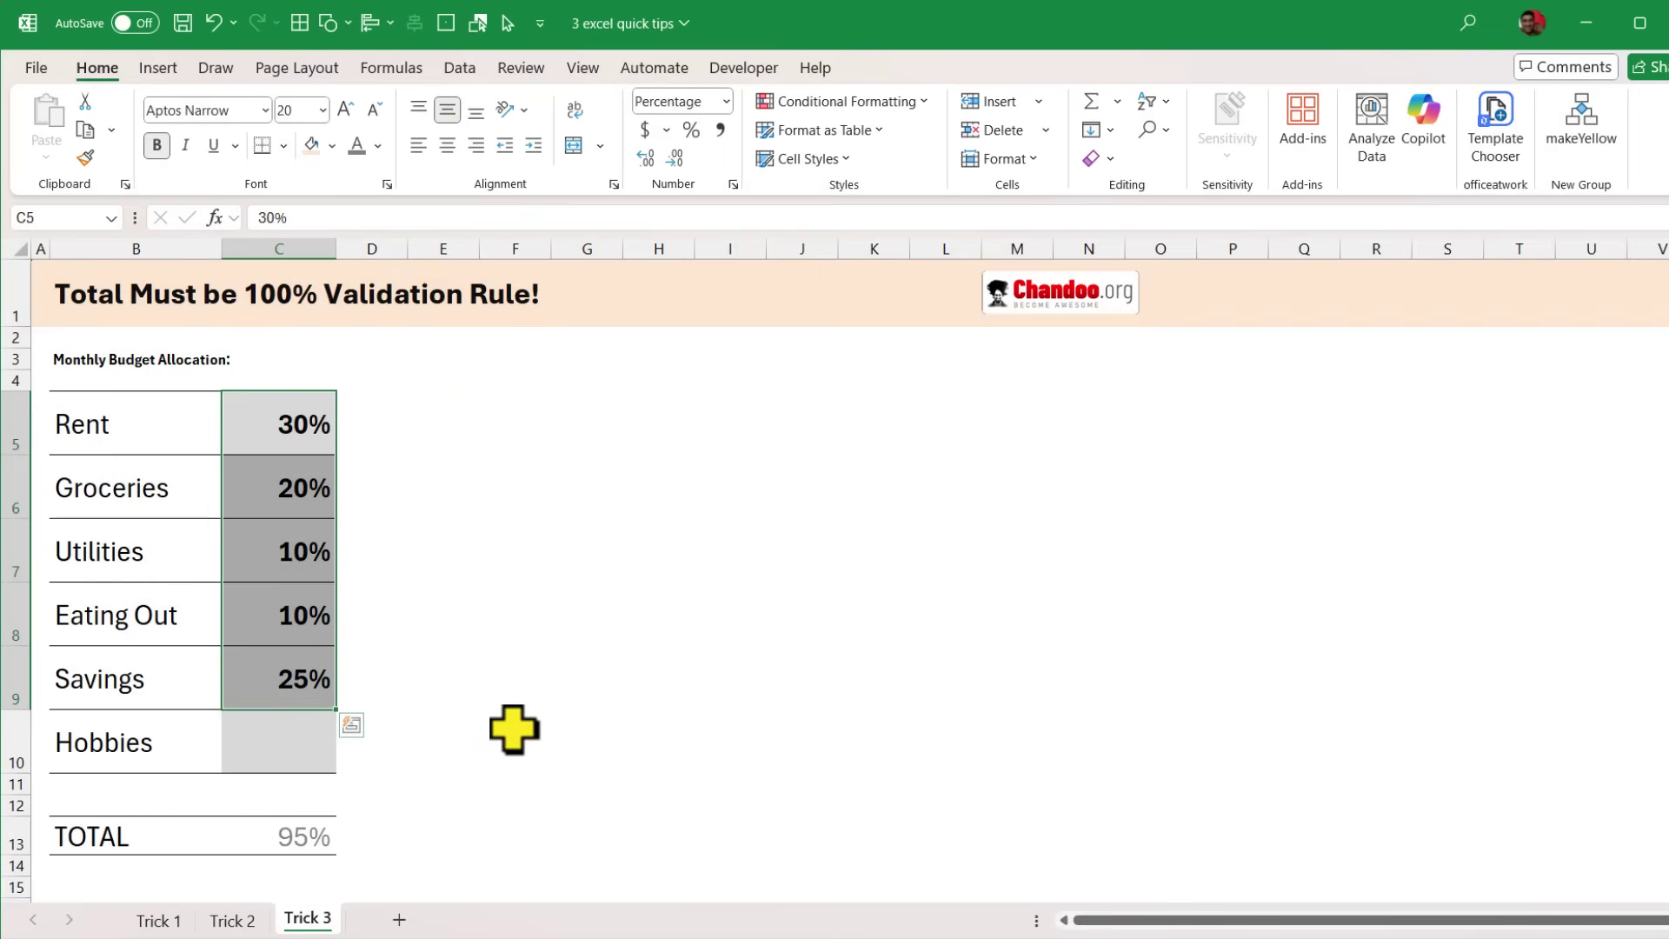
left_click_drag(279, 414, 296, 748)
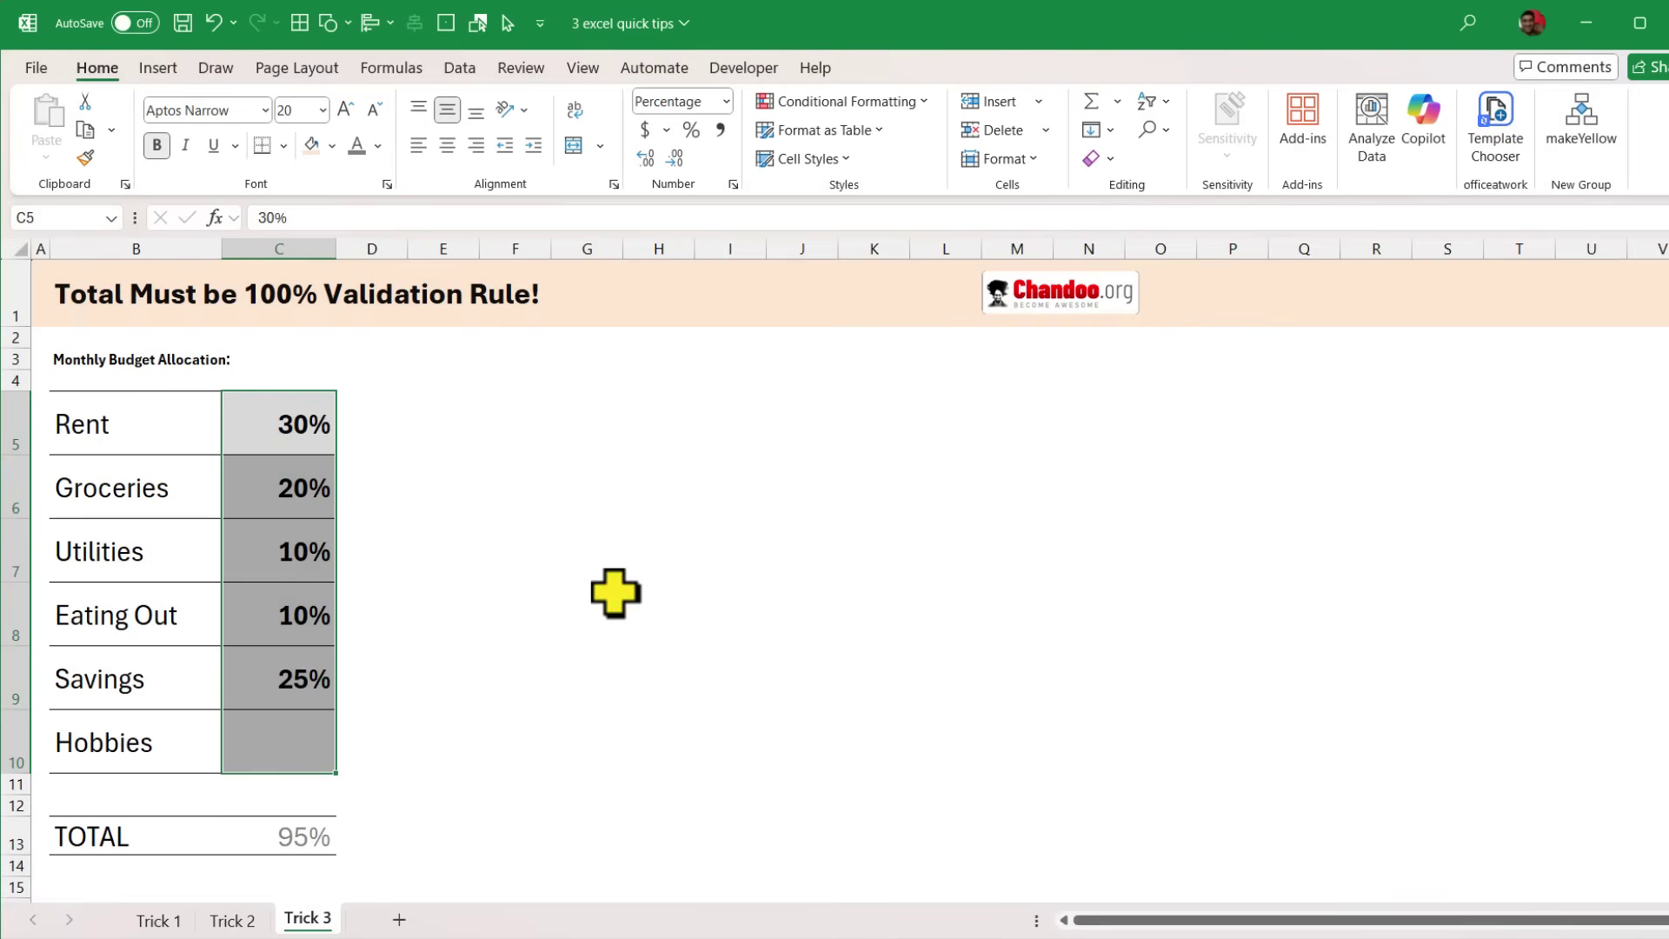
- Enter 10% for Hobbies in C10, which raises the 'Total needs to be 100%' stop alert
left_click(306, 409)
left_click(287, 489)
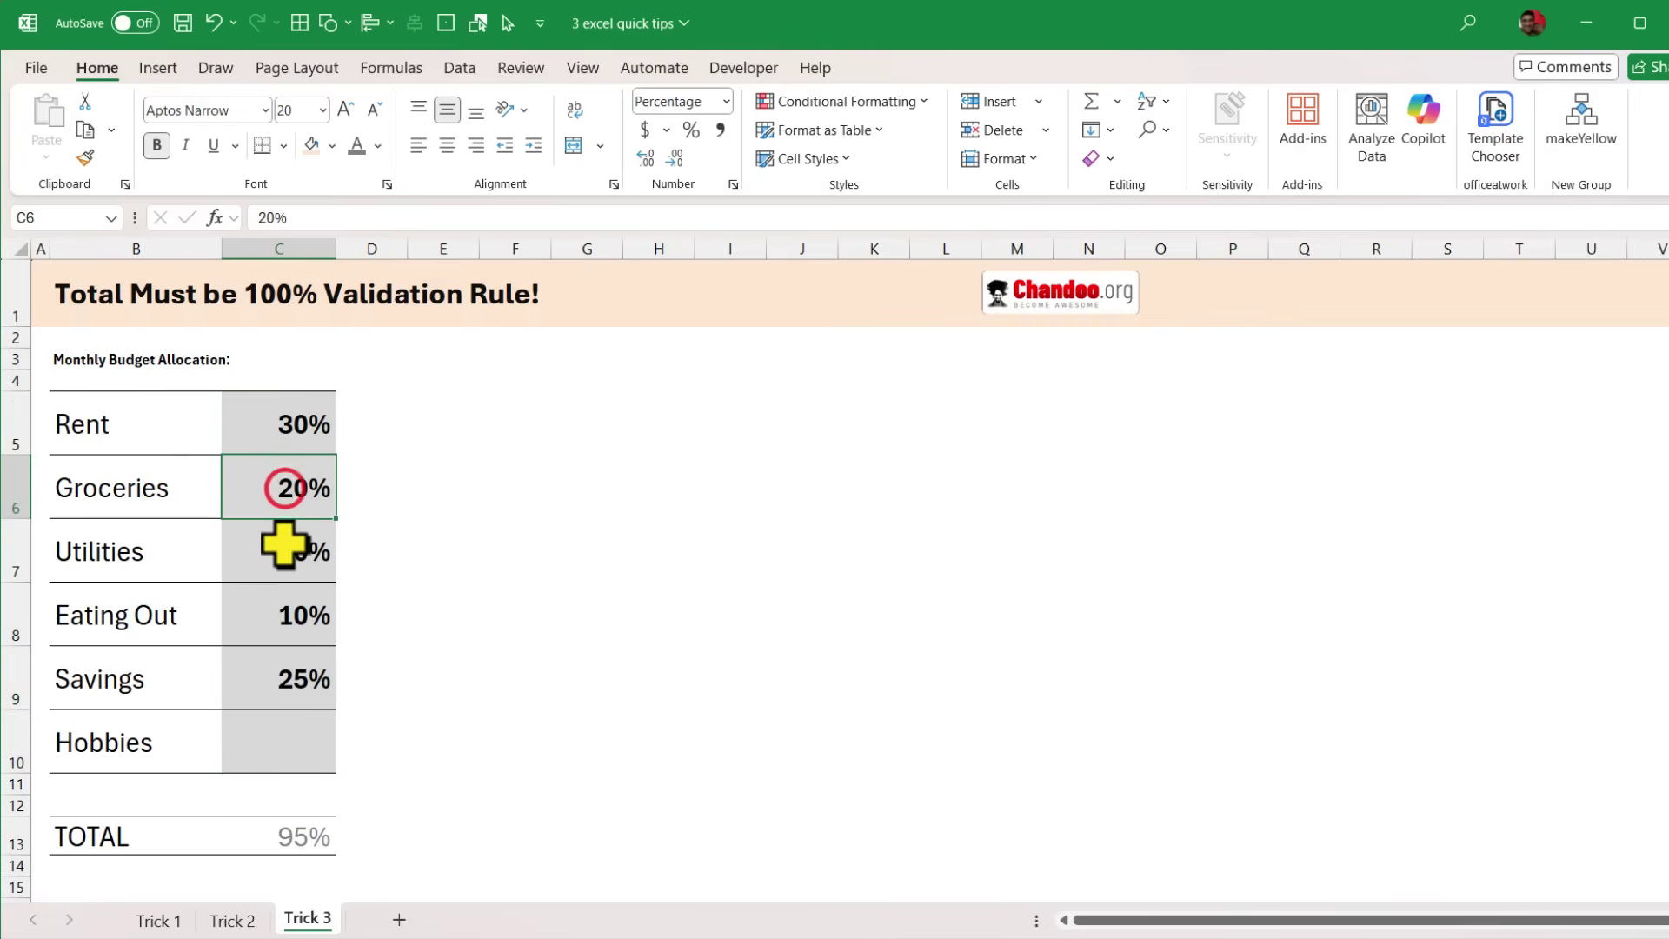
left_click(285, 542)
left_click(290, 619)
left_click(289, 697)
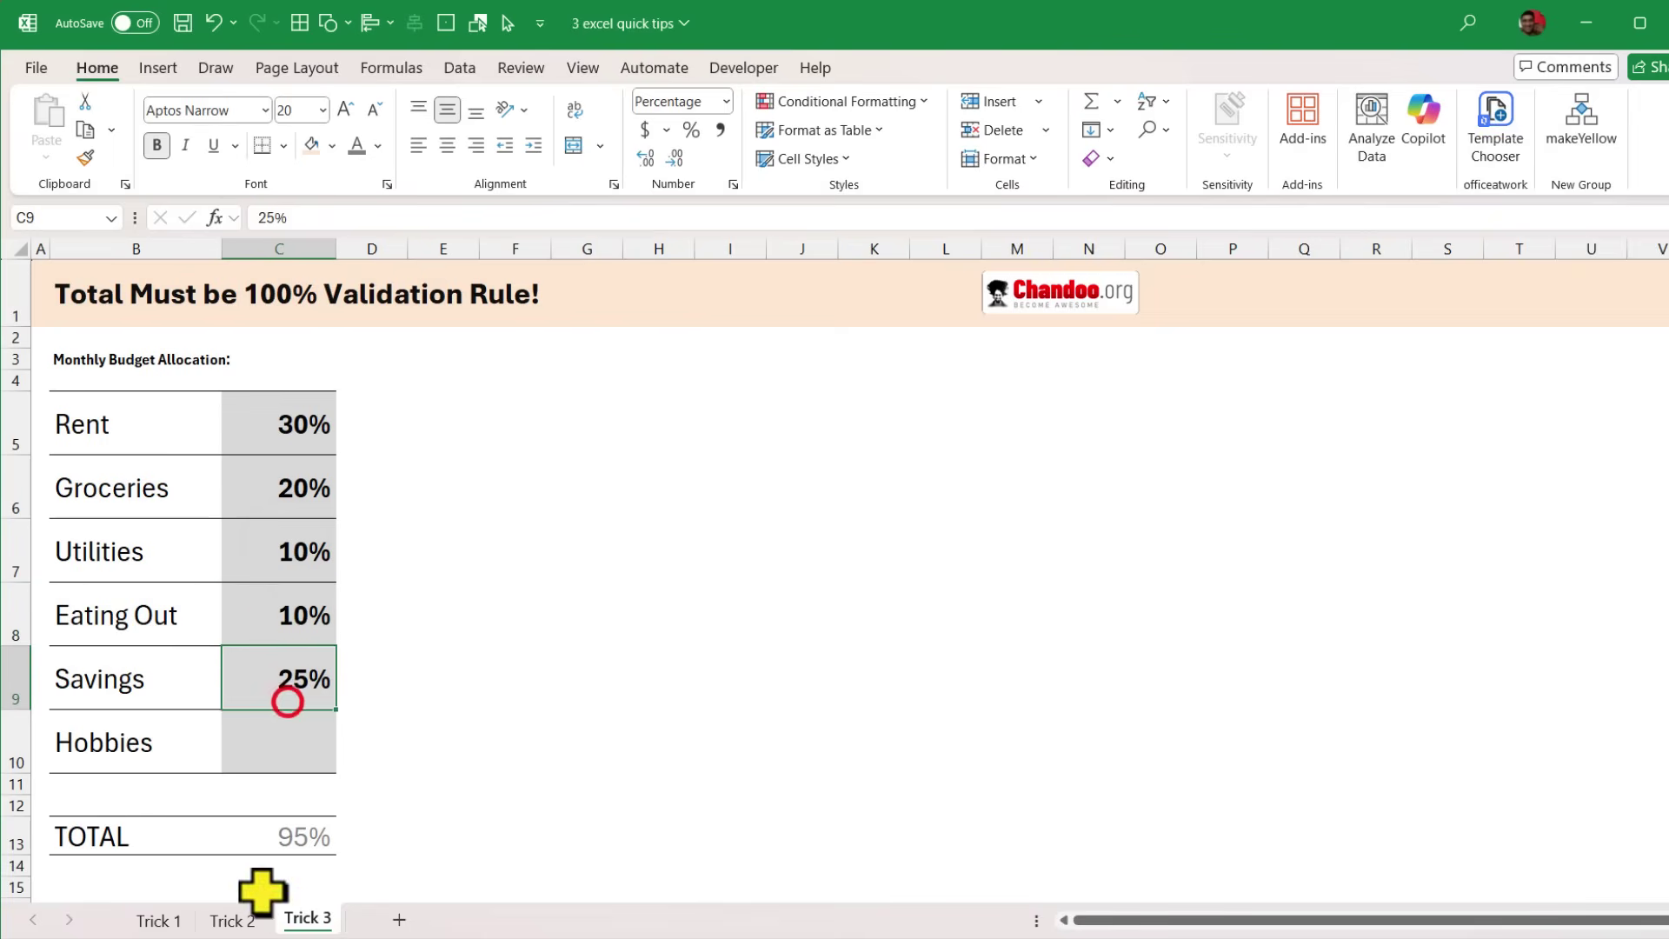
left_click(300, 748)
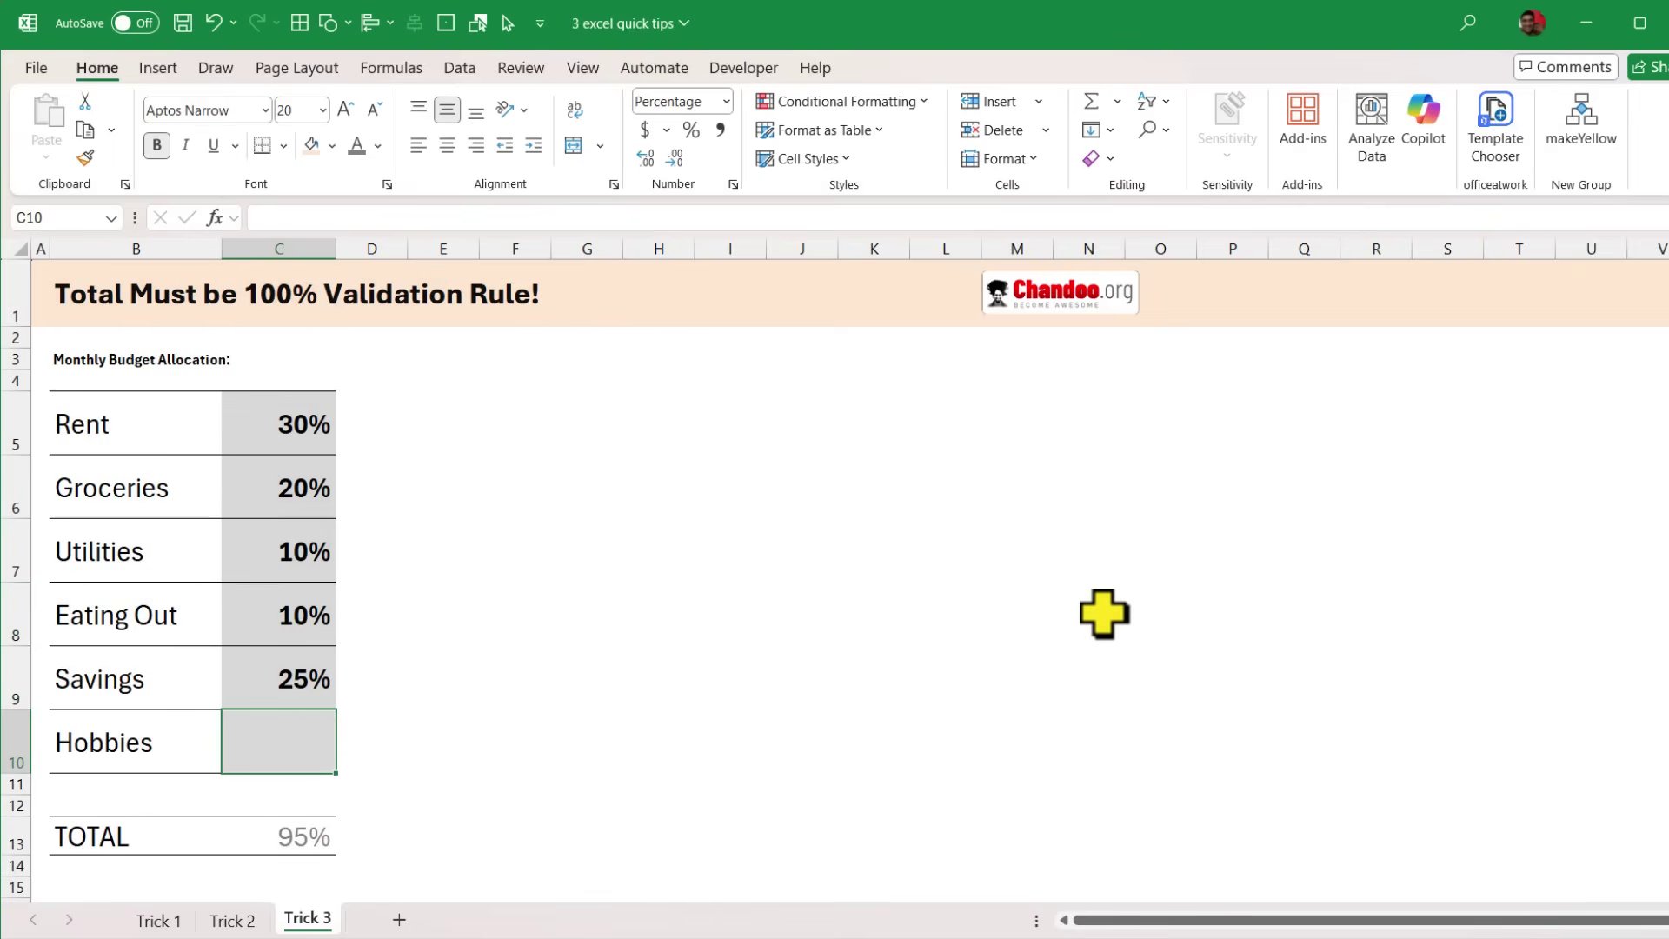
type("10")
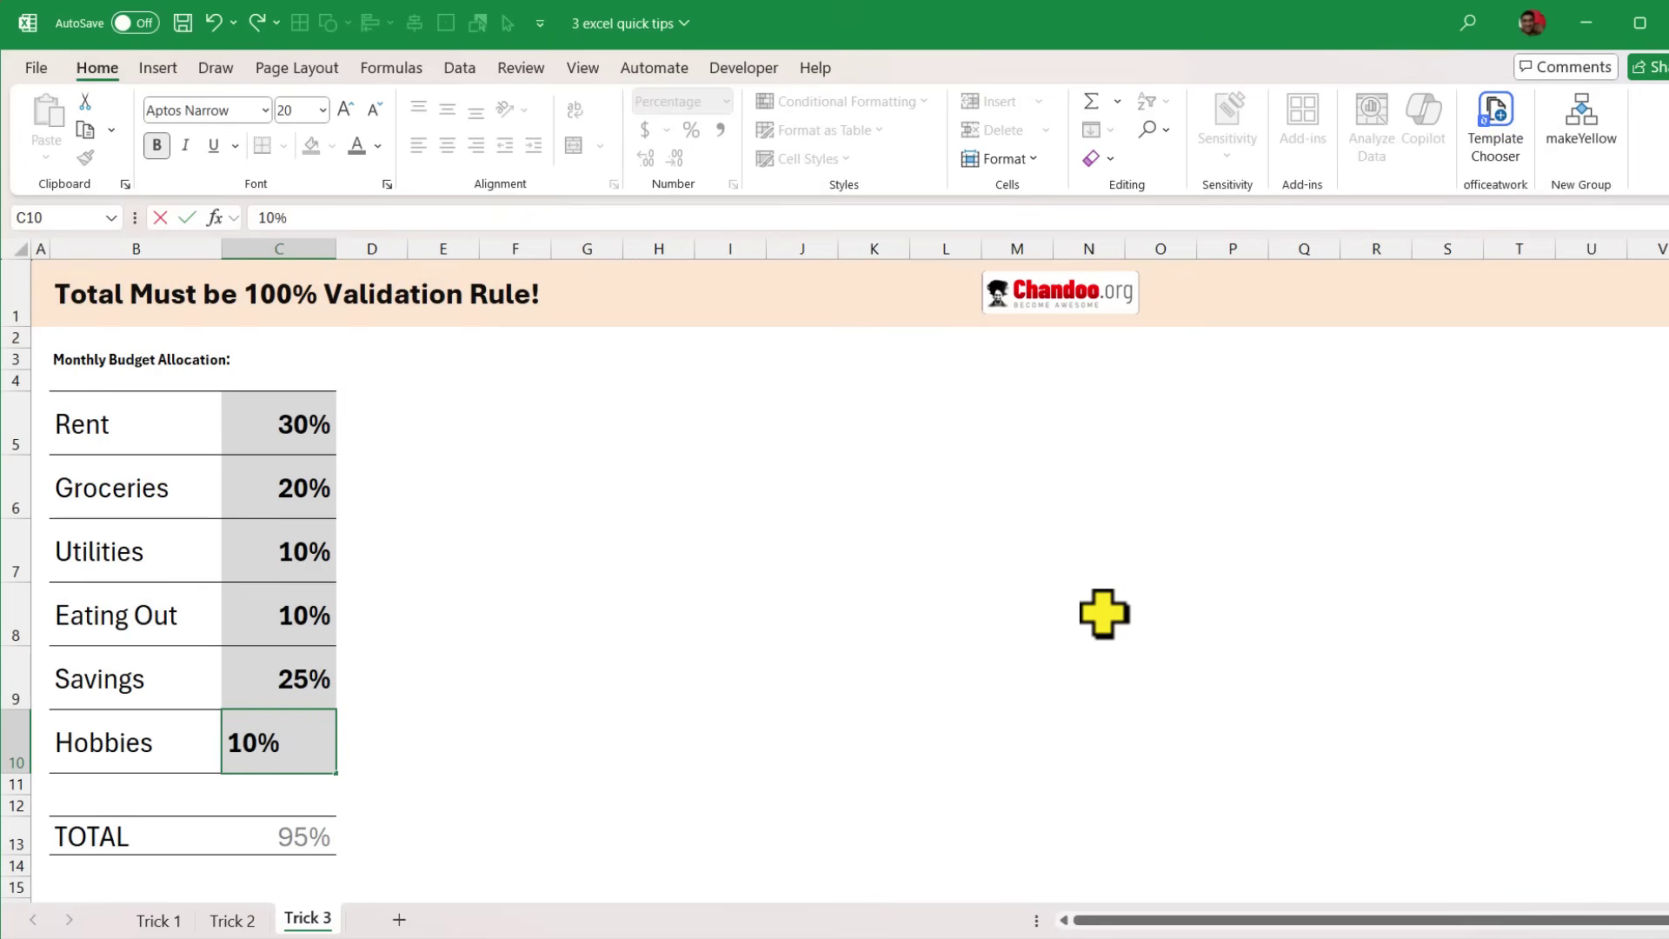
key("Return")
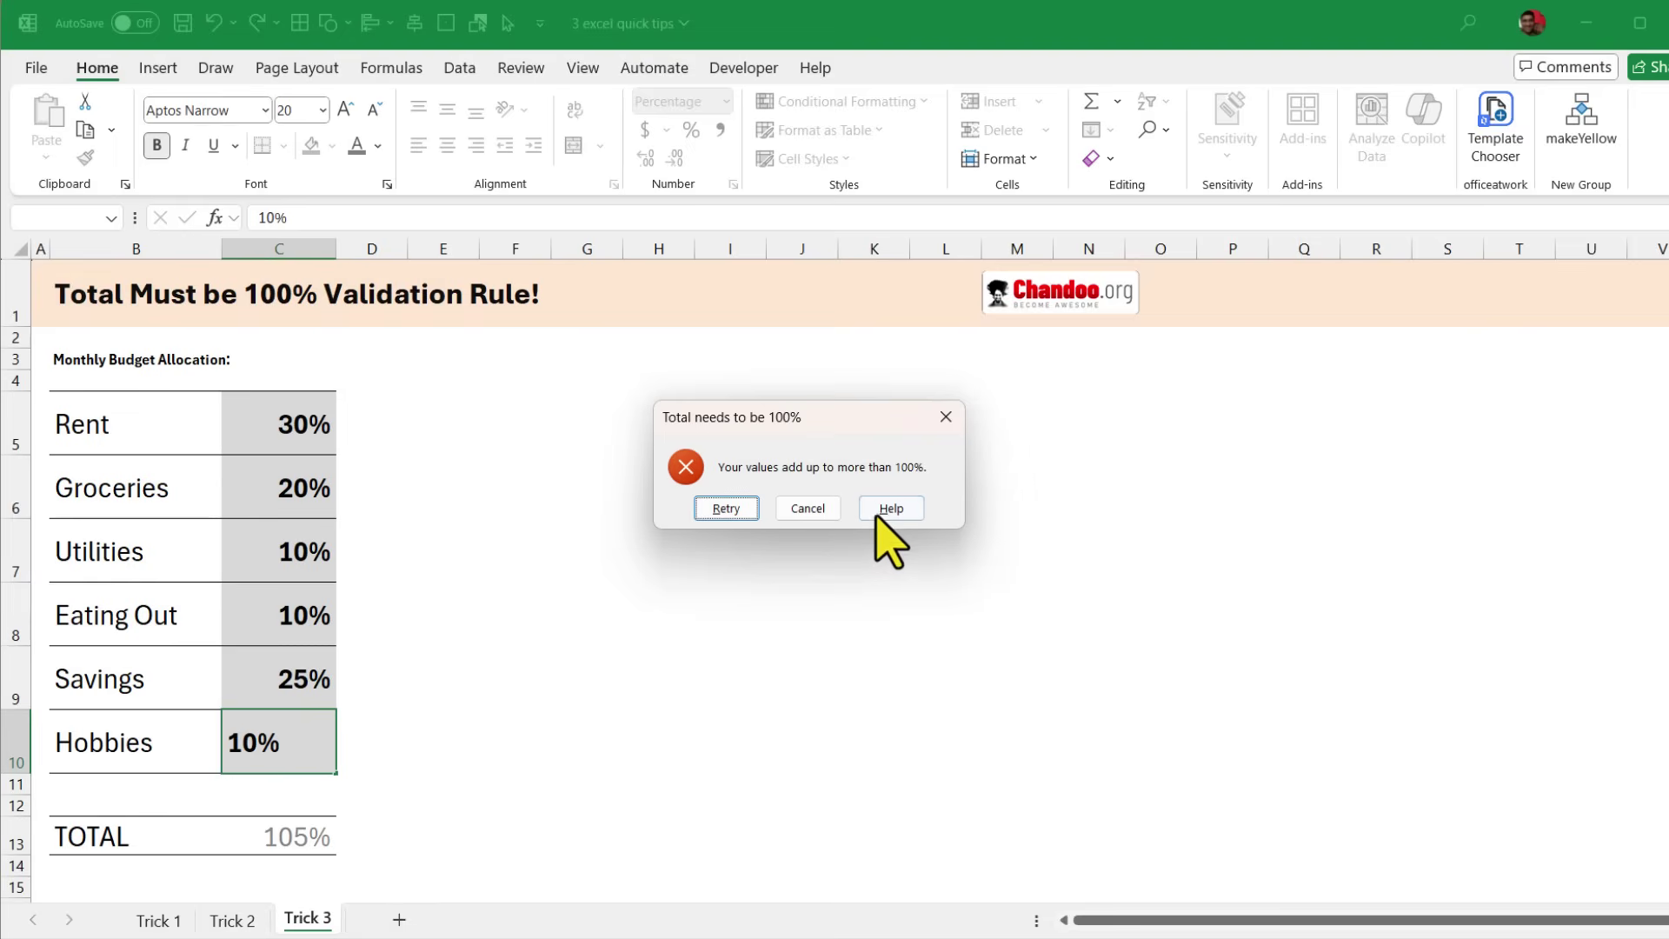
left_click_drag(809, 515, 453, 465)
- Cancel the refused entry, reselect C5:C10 and open the Data Validation dialog
key("Escape")
left_click_drag(296, 422, 285, 753)
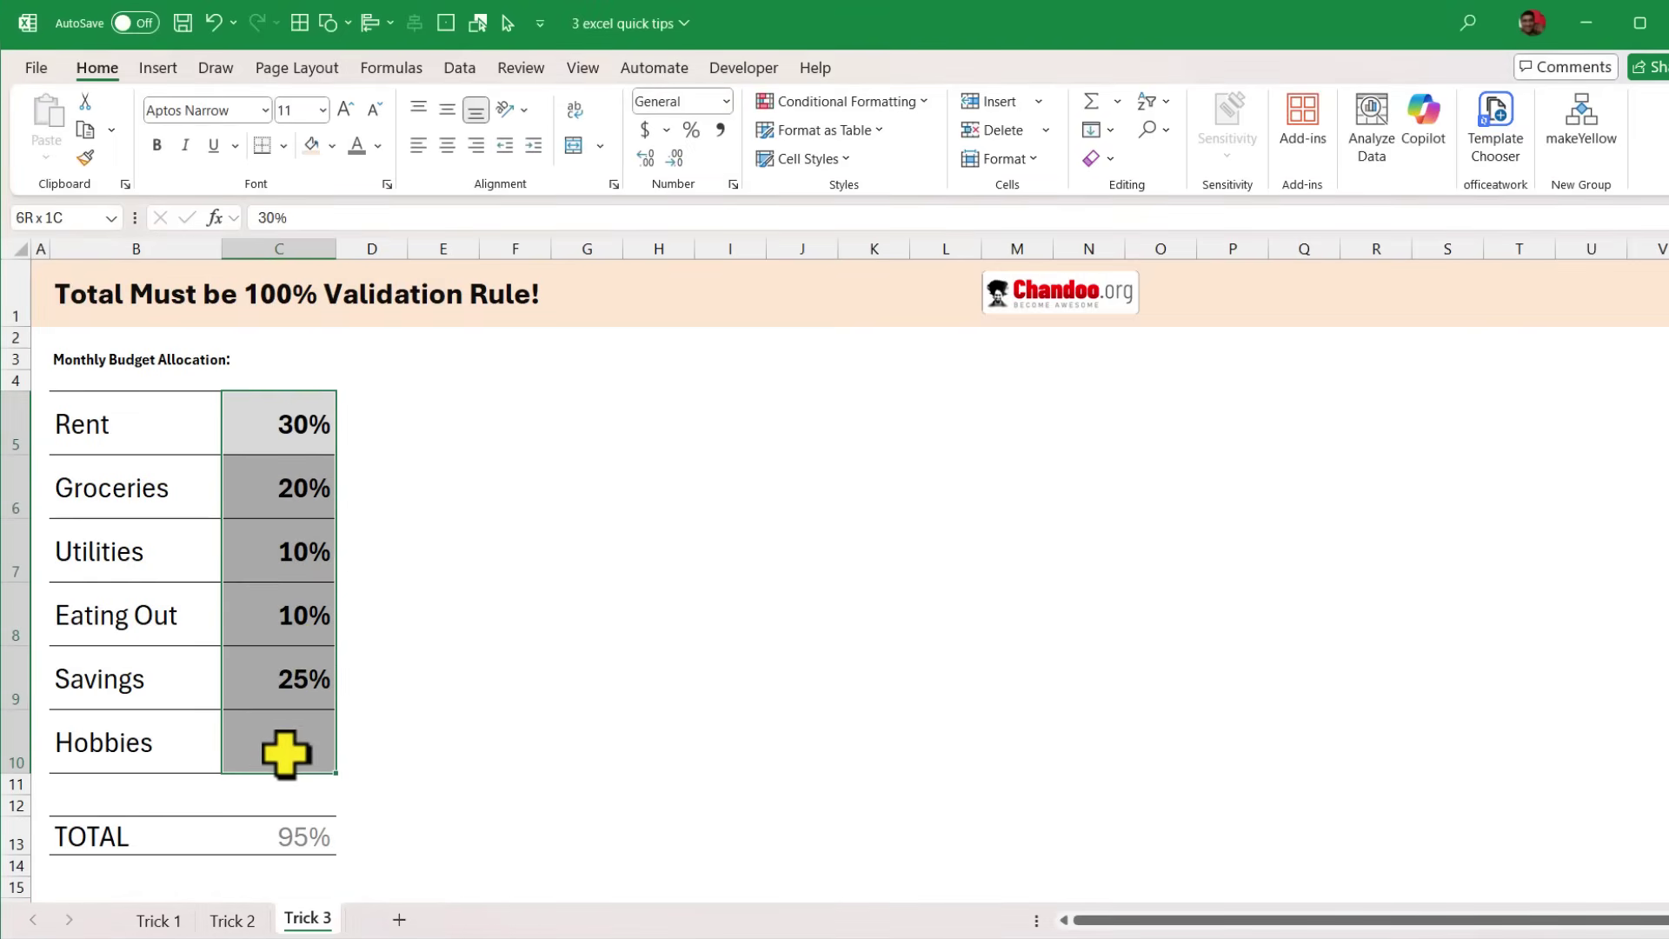
left_click(457, 70)
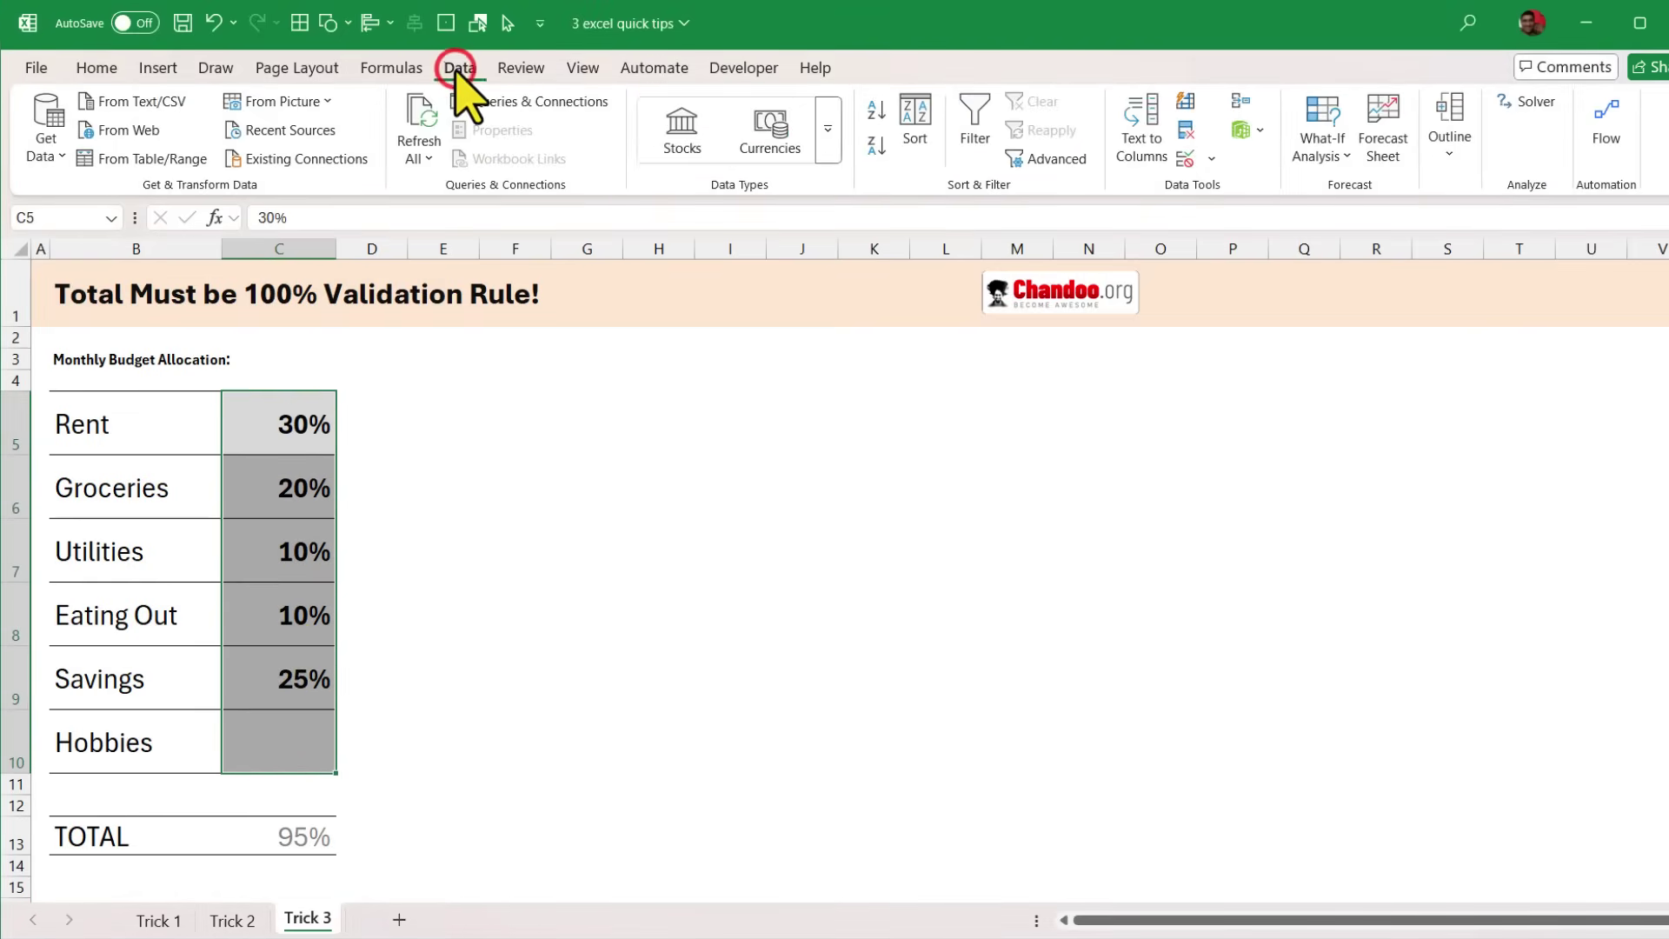
left_click(1185, 159)
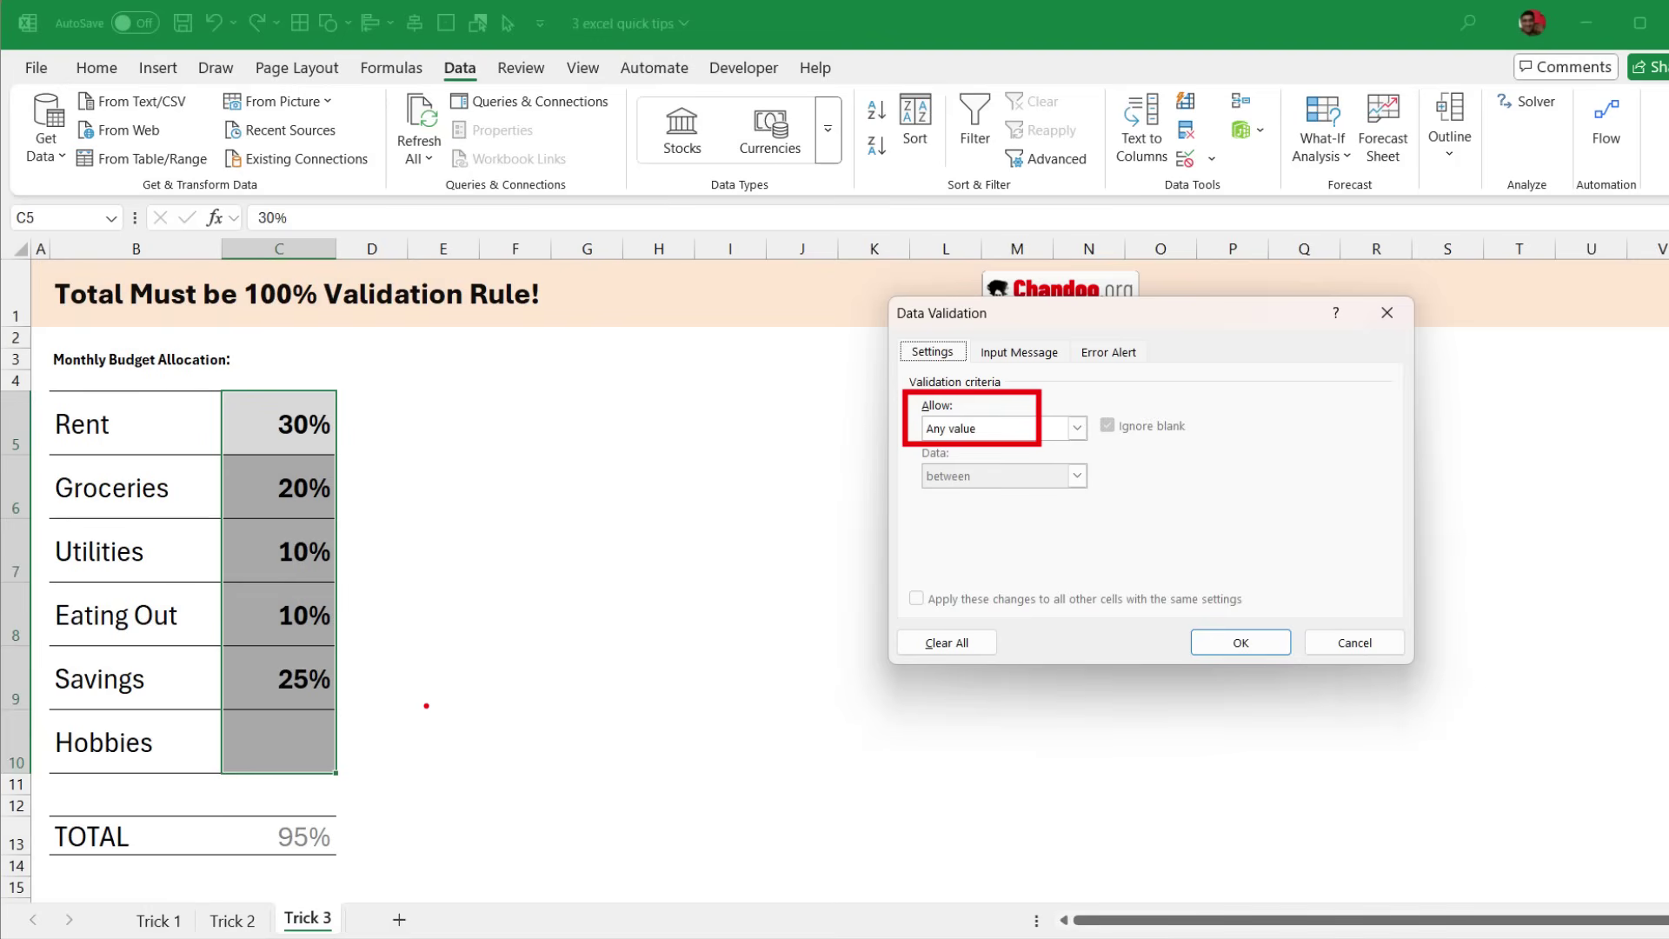
- Set Allow to Custom and enter the absolute formula =SUM($C$5:$C$10)<=1
left_click(1011, 426)
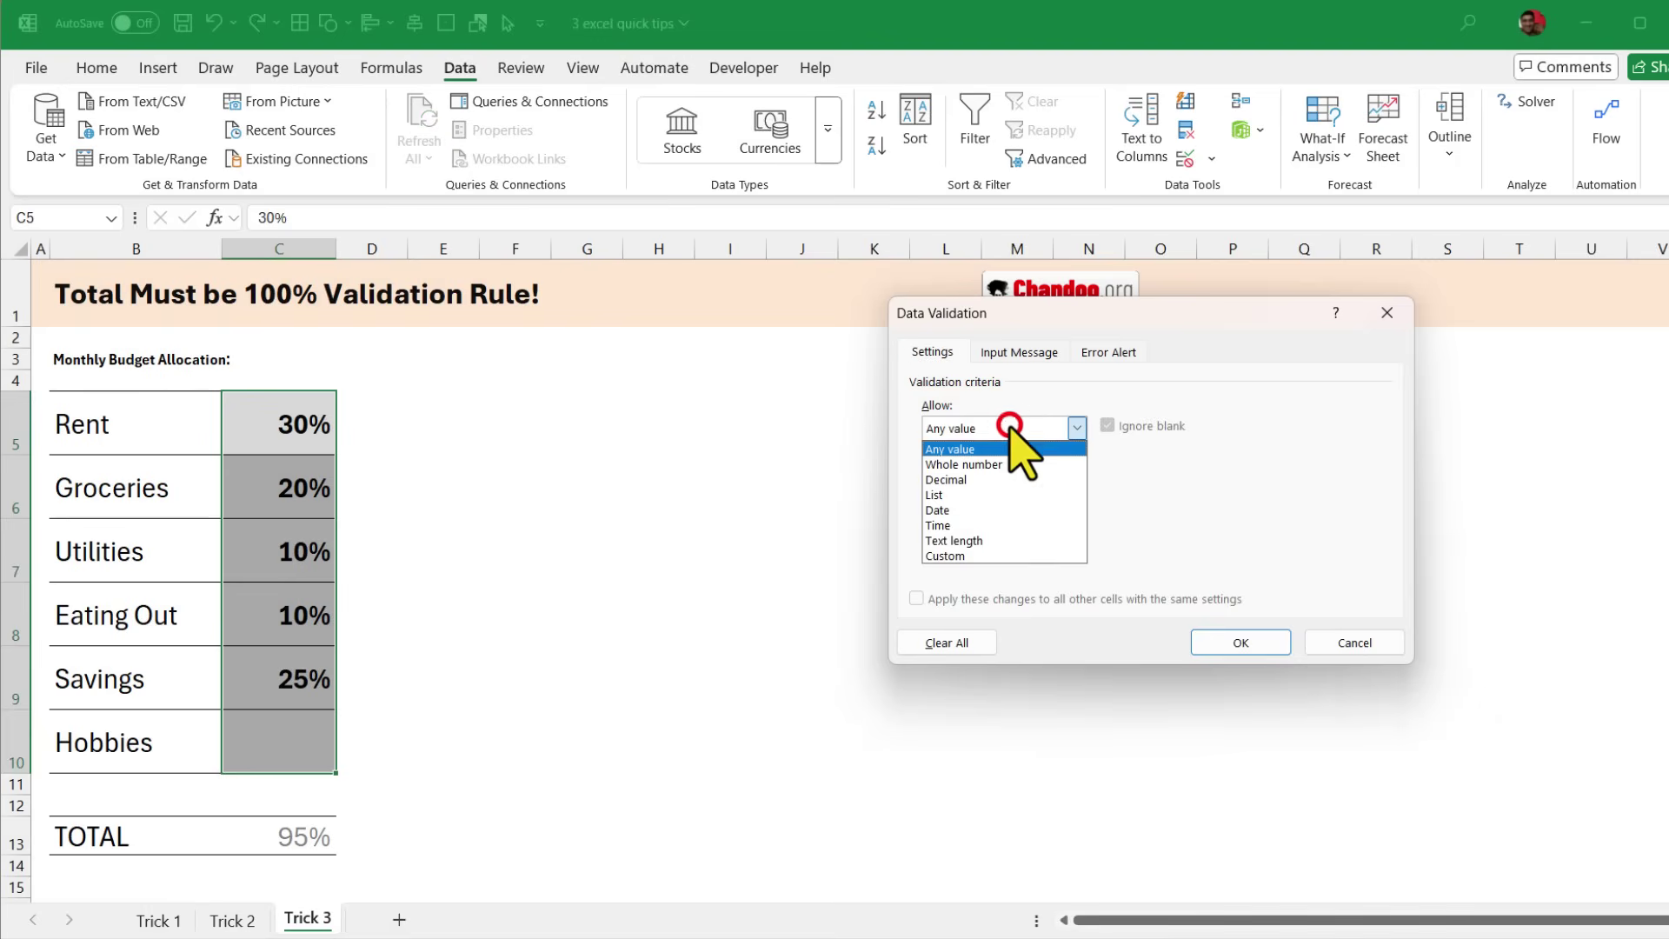
left_click(977, 557)
left_click(960, 522)
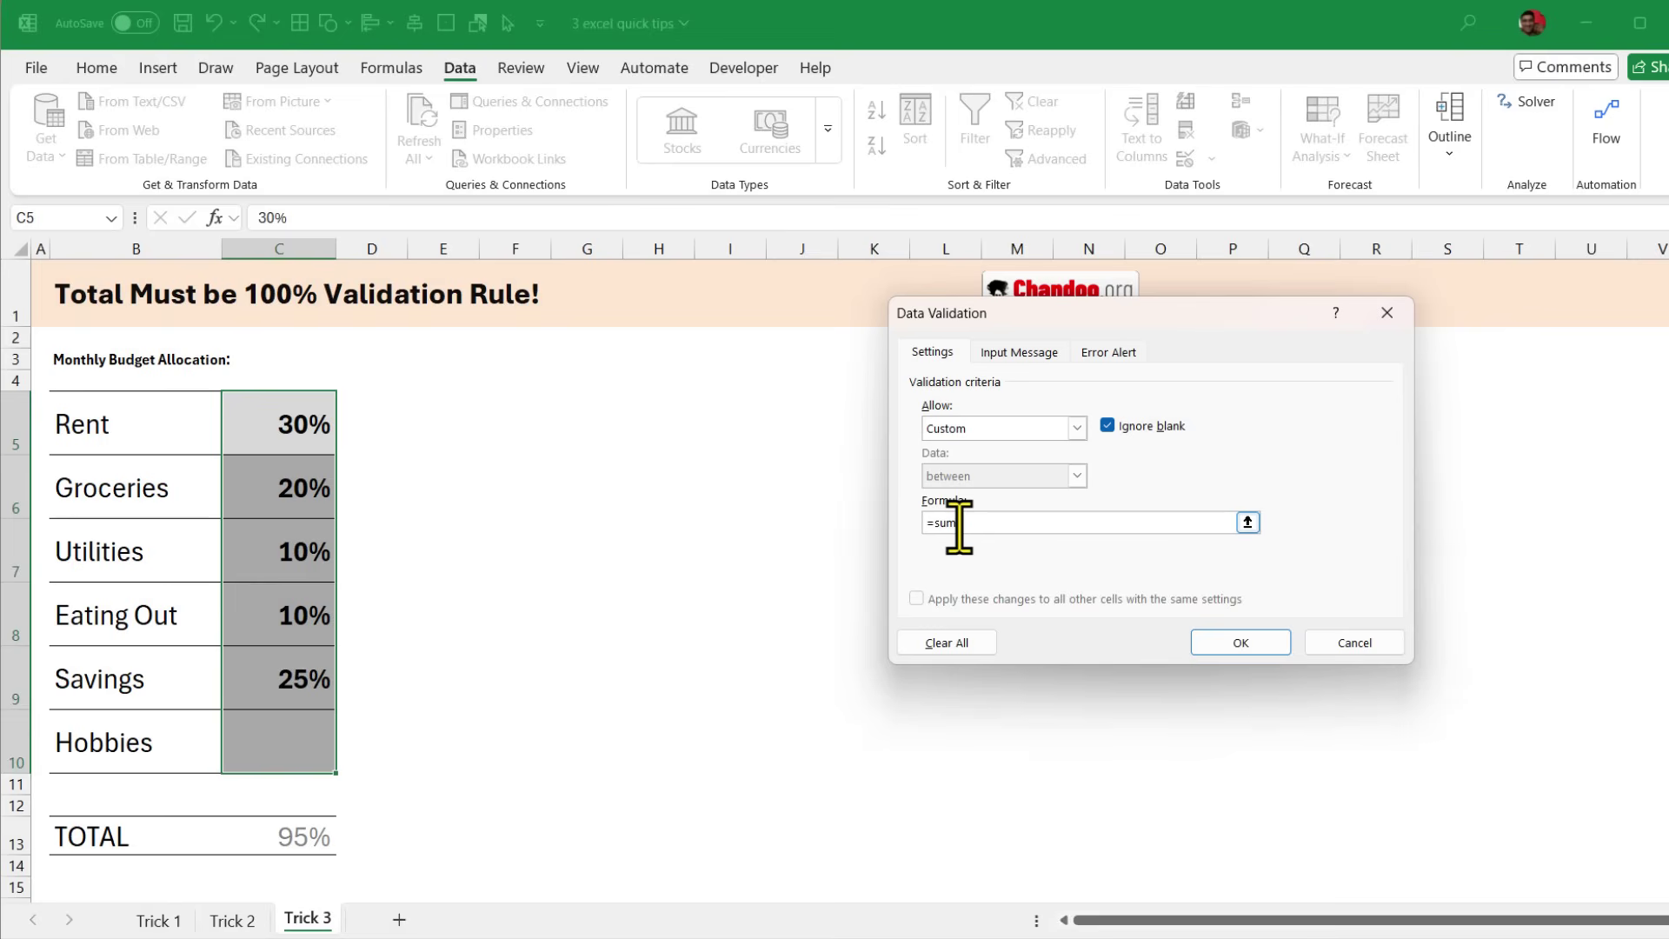
type("(")
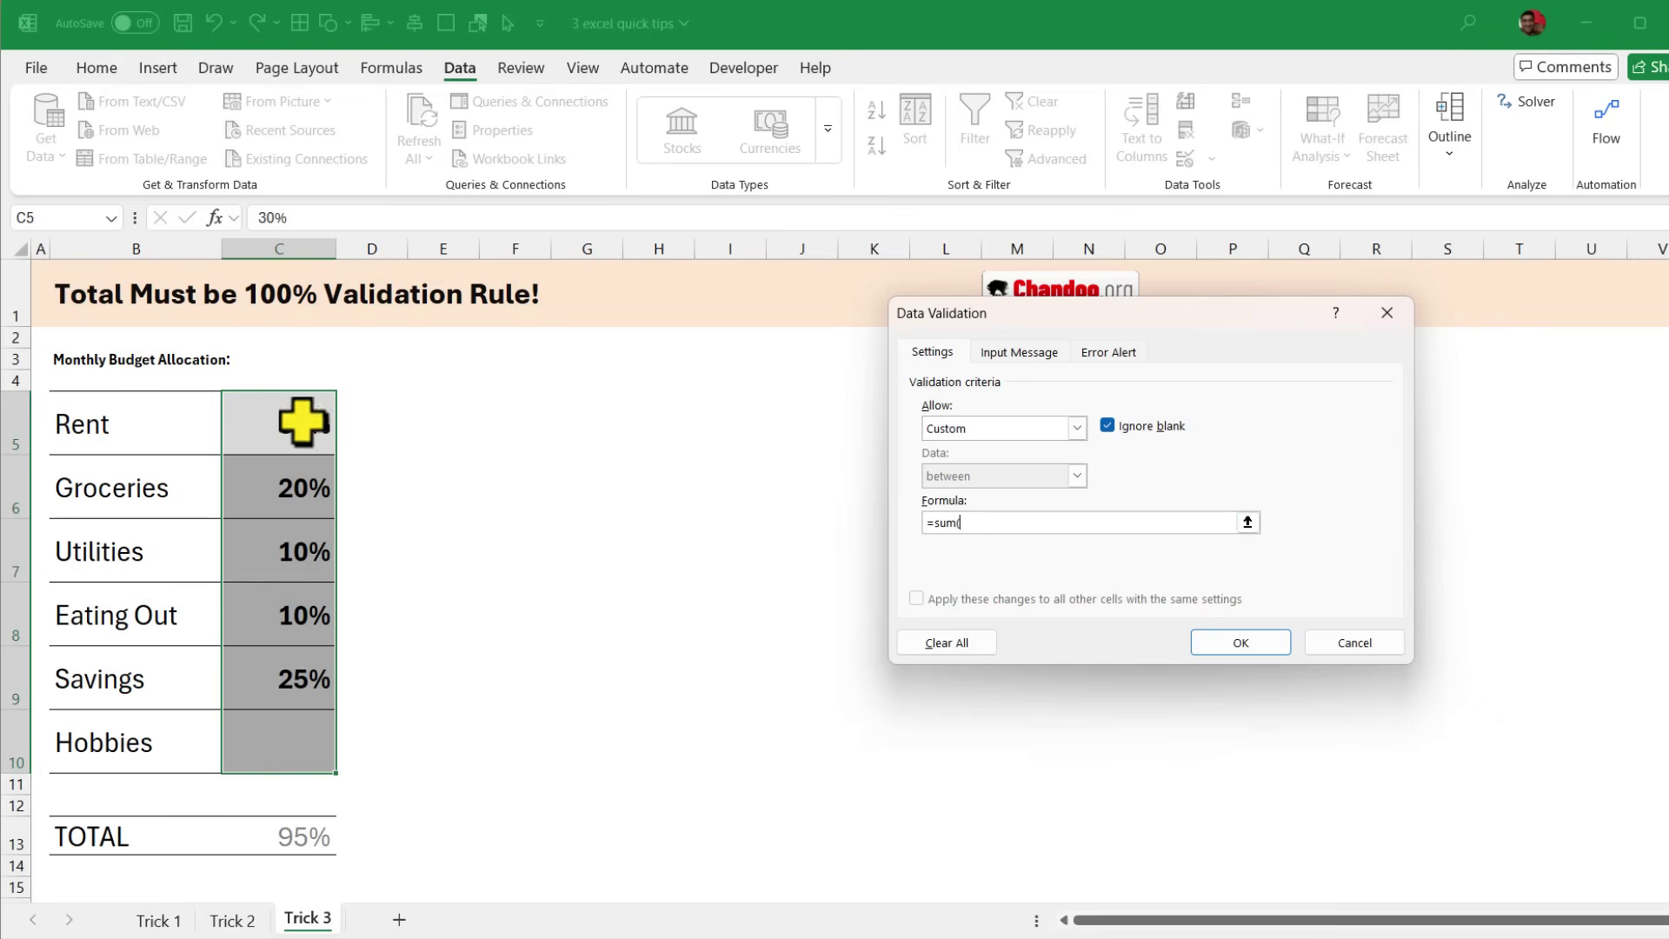
left_click_drag(300, 417, 307, 750)
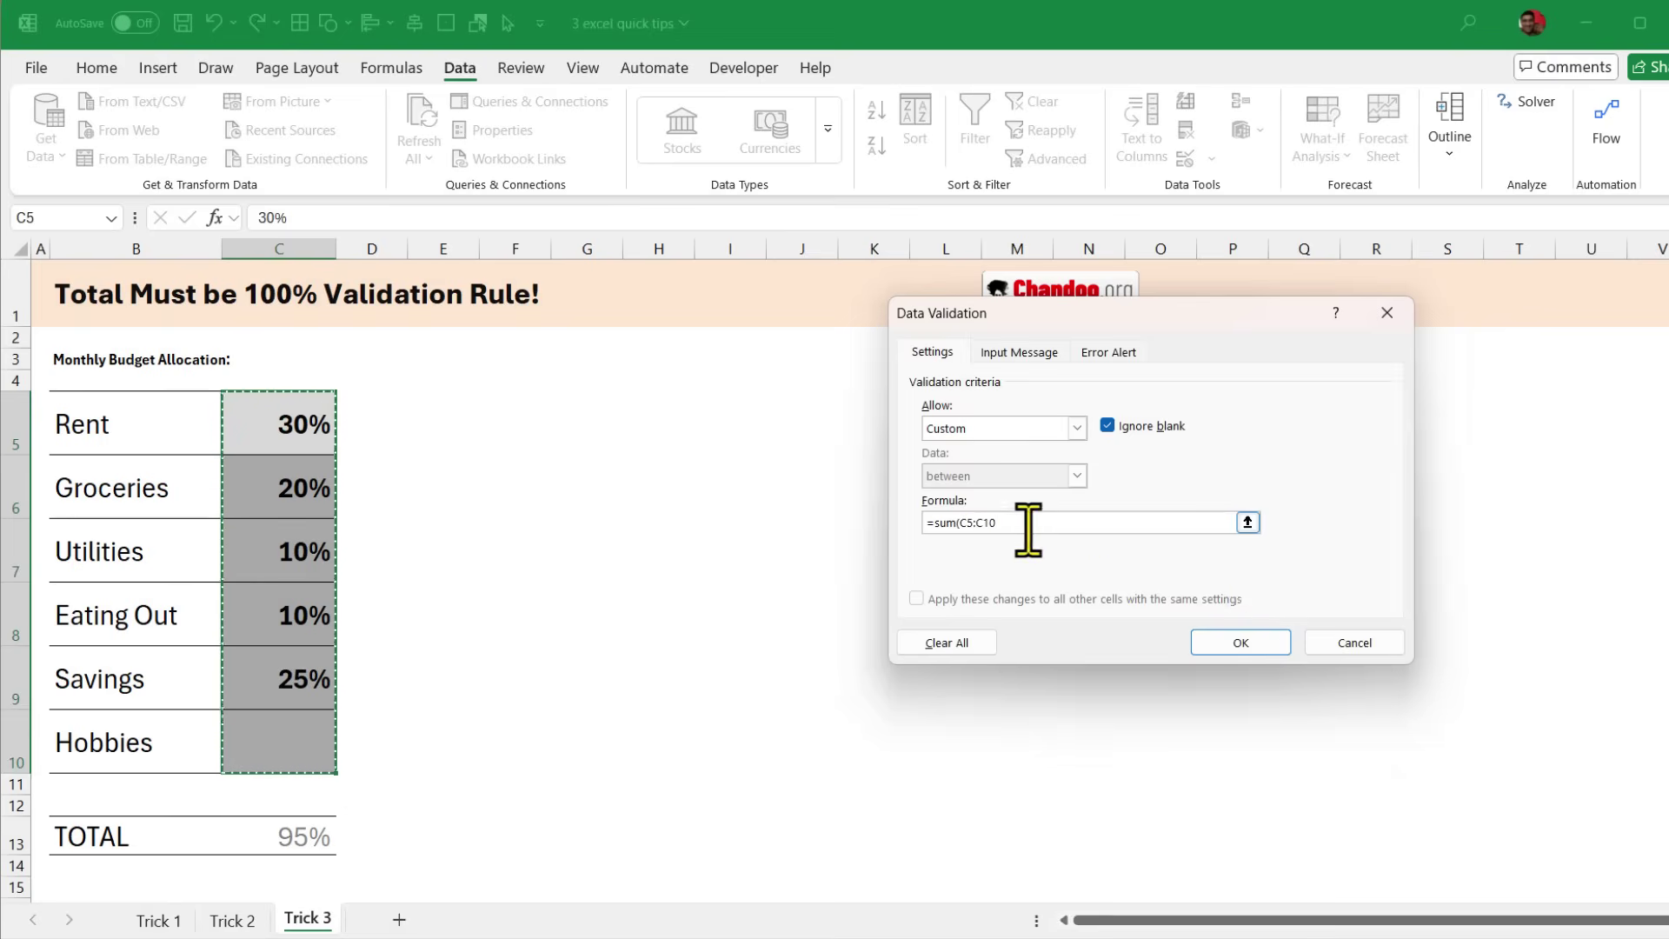
left_click_drag(957, 522, 995, 523)
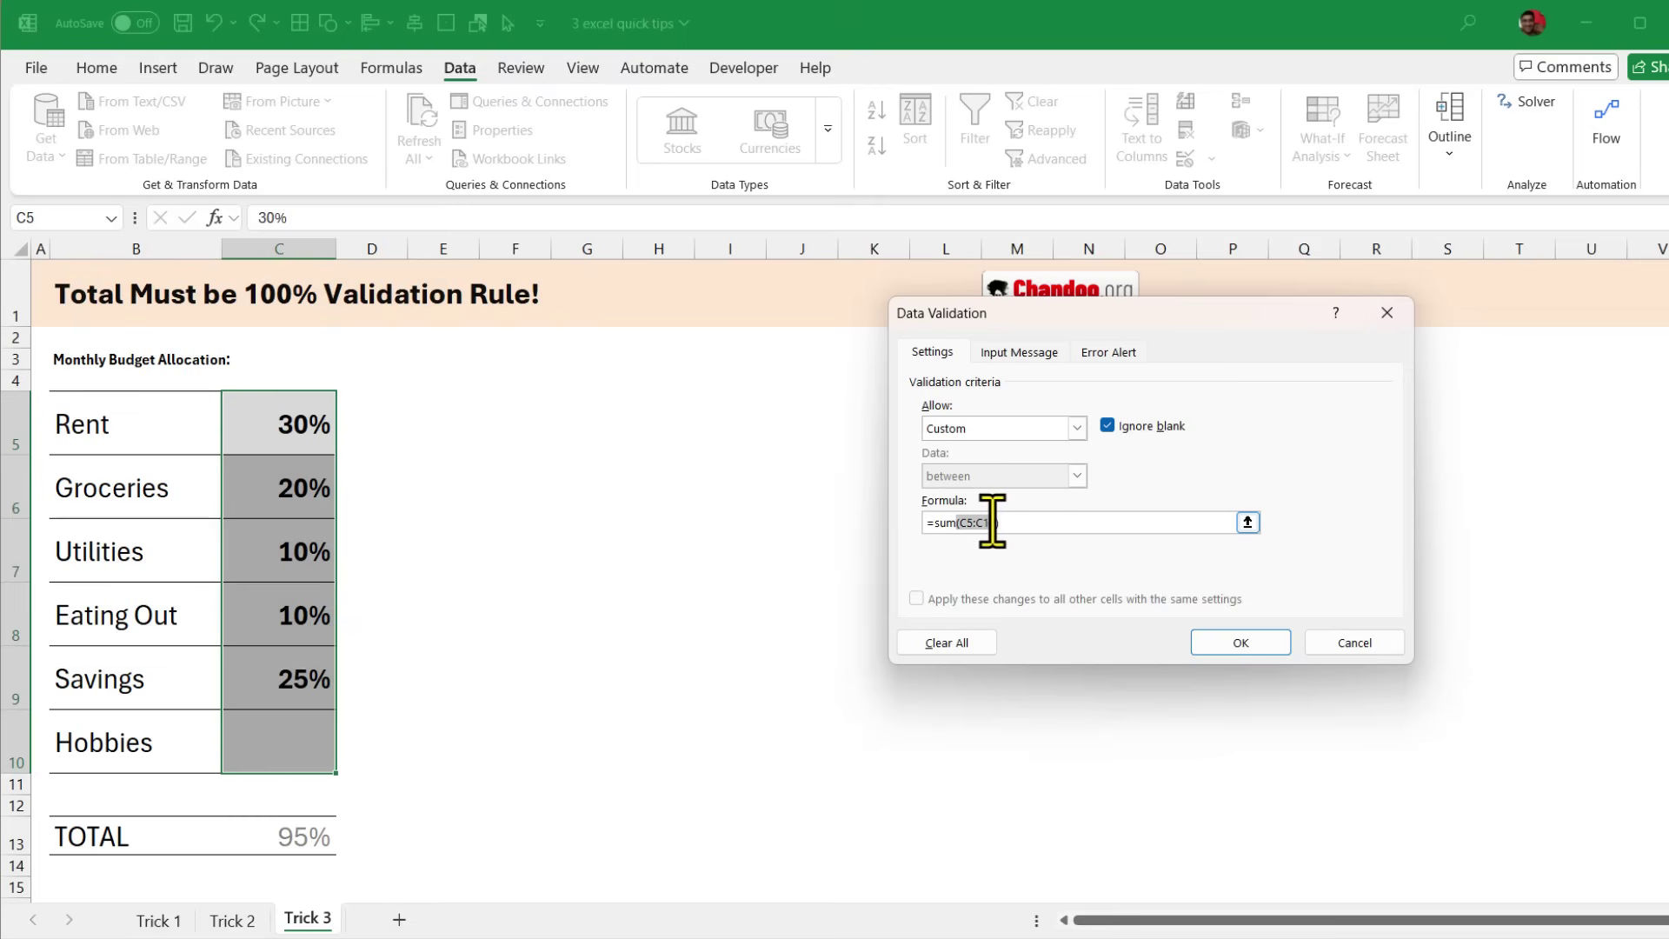
type(")")
key("F4")
left_click(1097, 524)
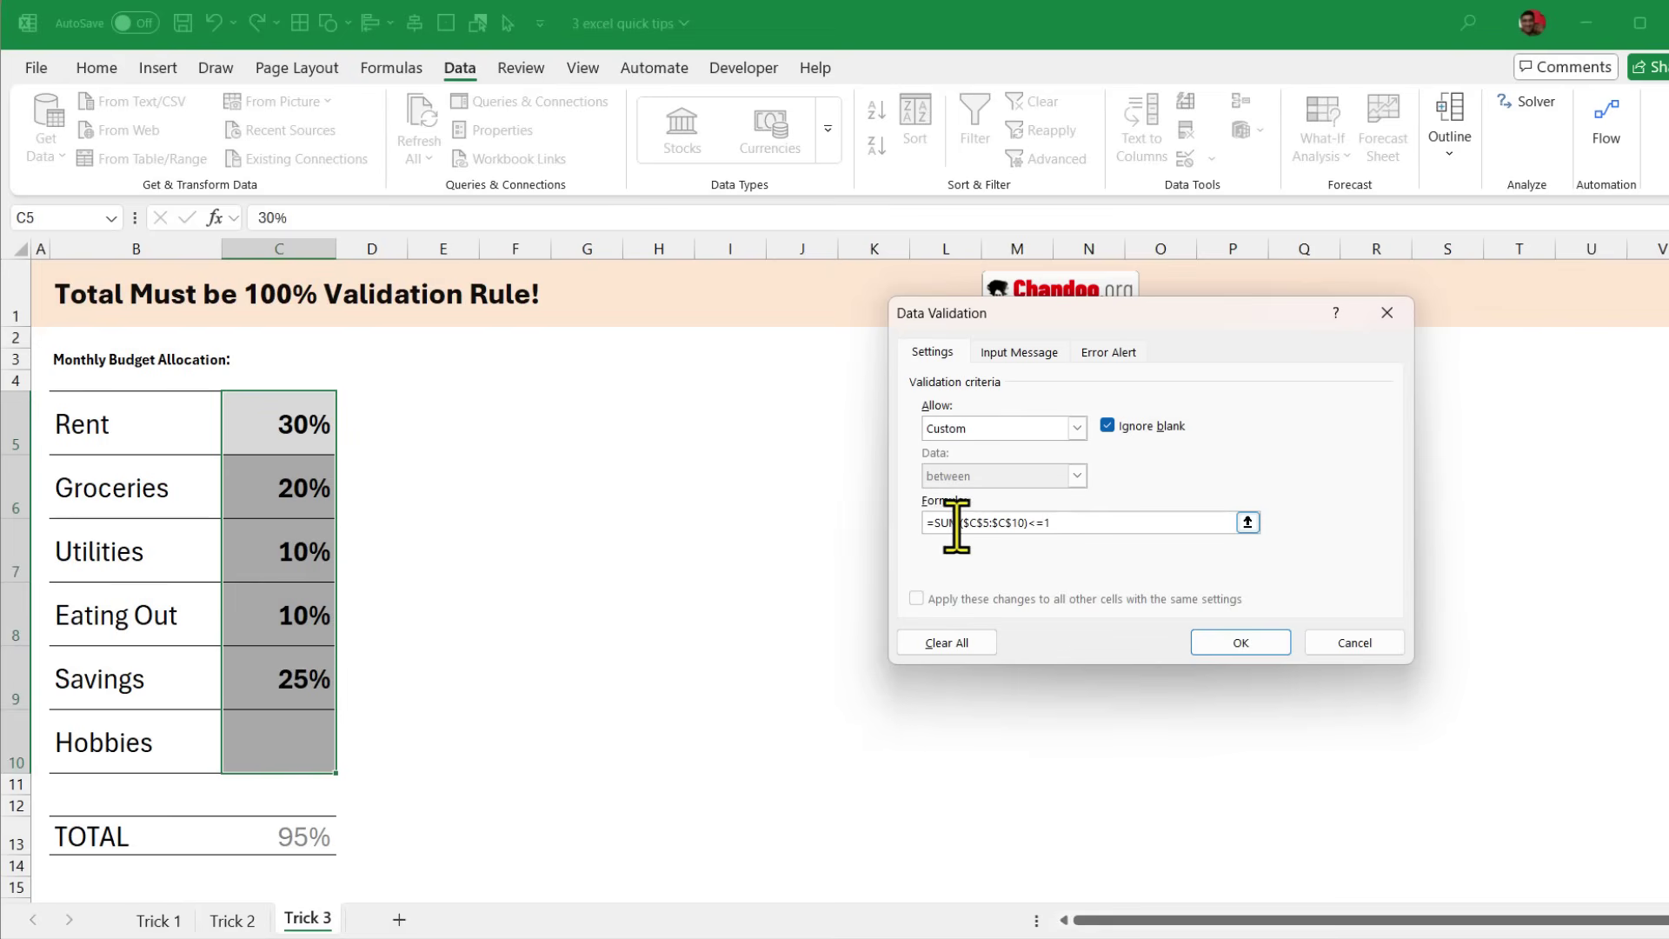
left_click_drag(927, 522, 1044, 523)
- Add a Stop alert titled 'Total needs to 100%' with message 'Your values need to add up to 100%', and apply it
left_click(1096, 353)
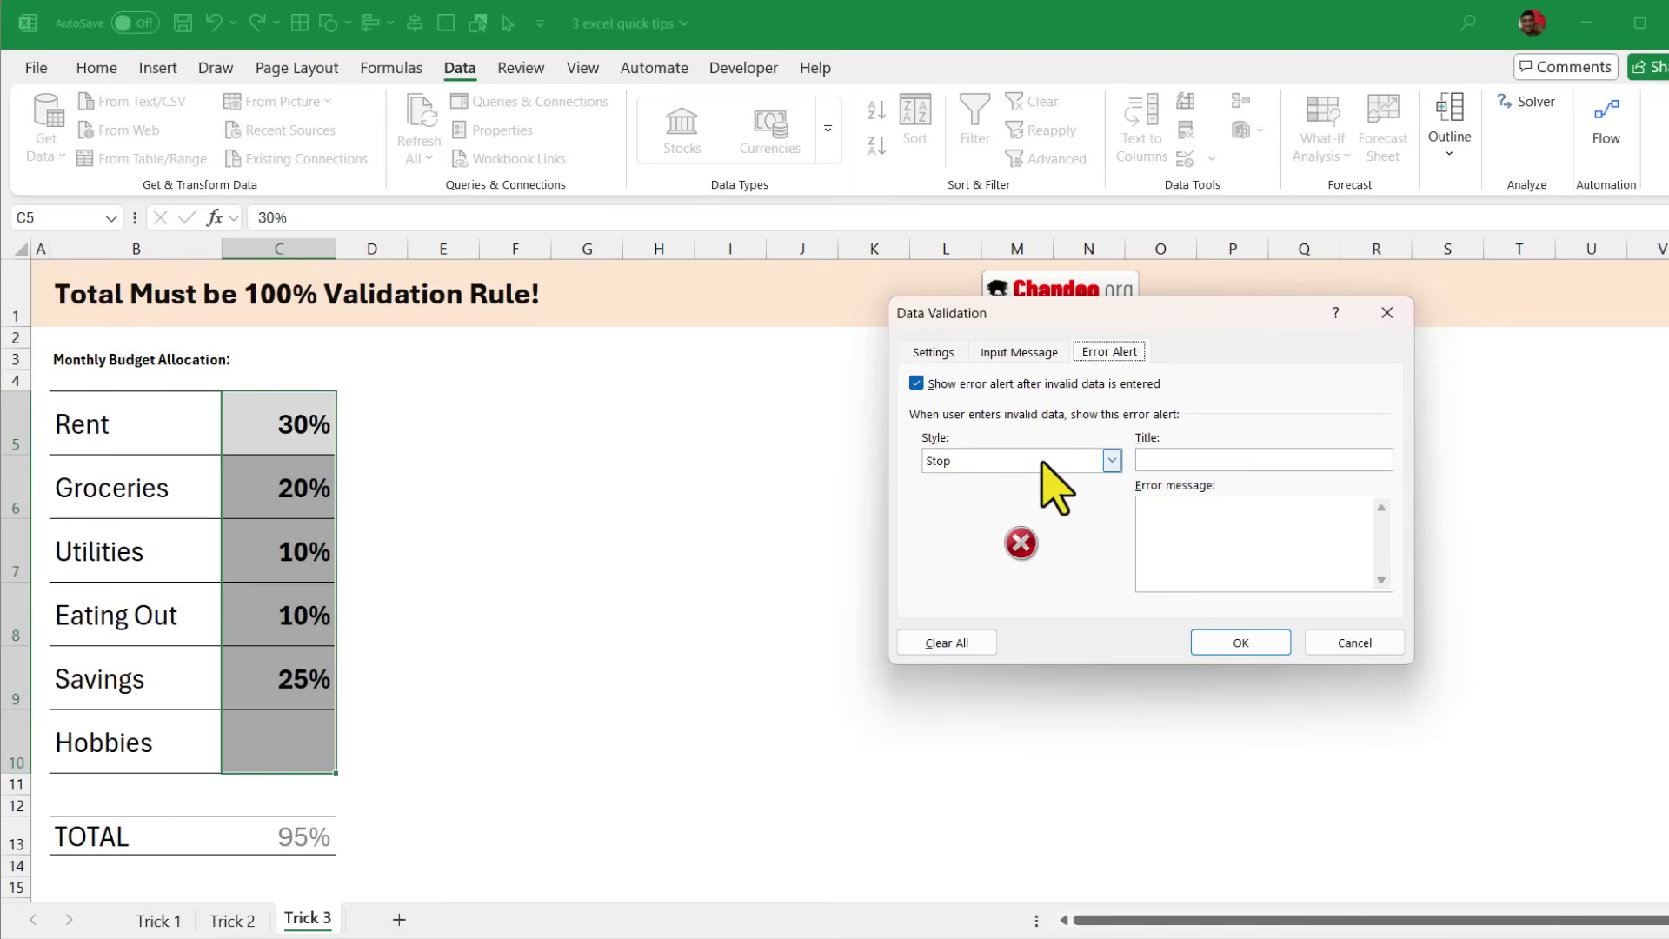
left_click(1227, 461)
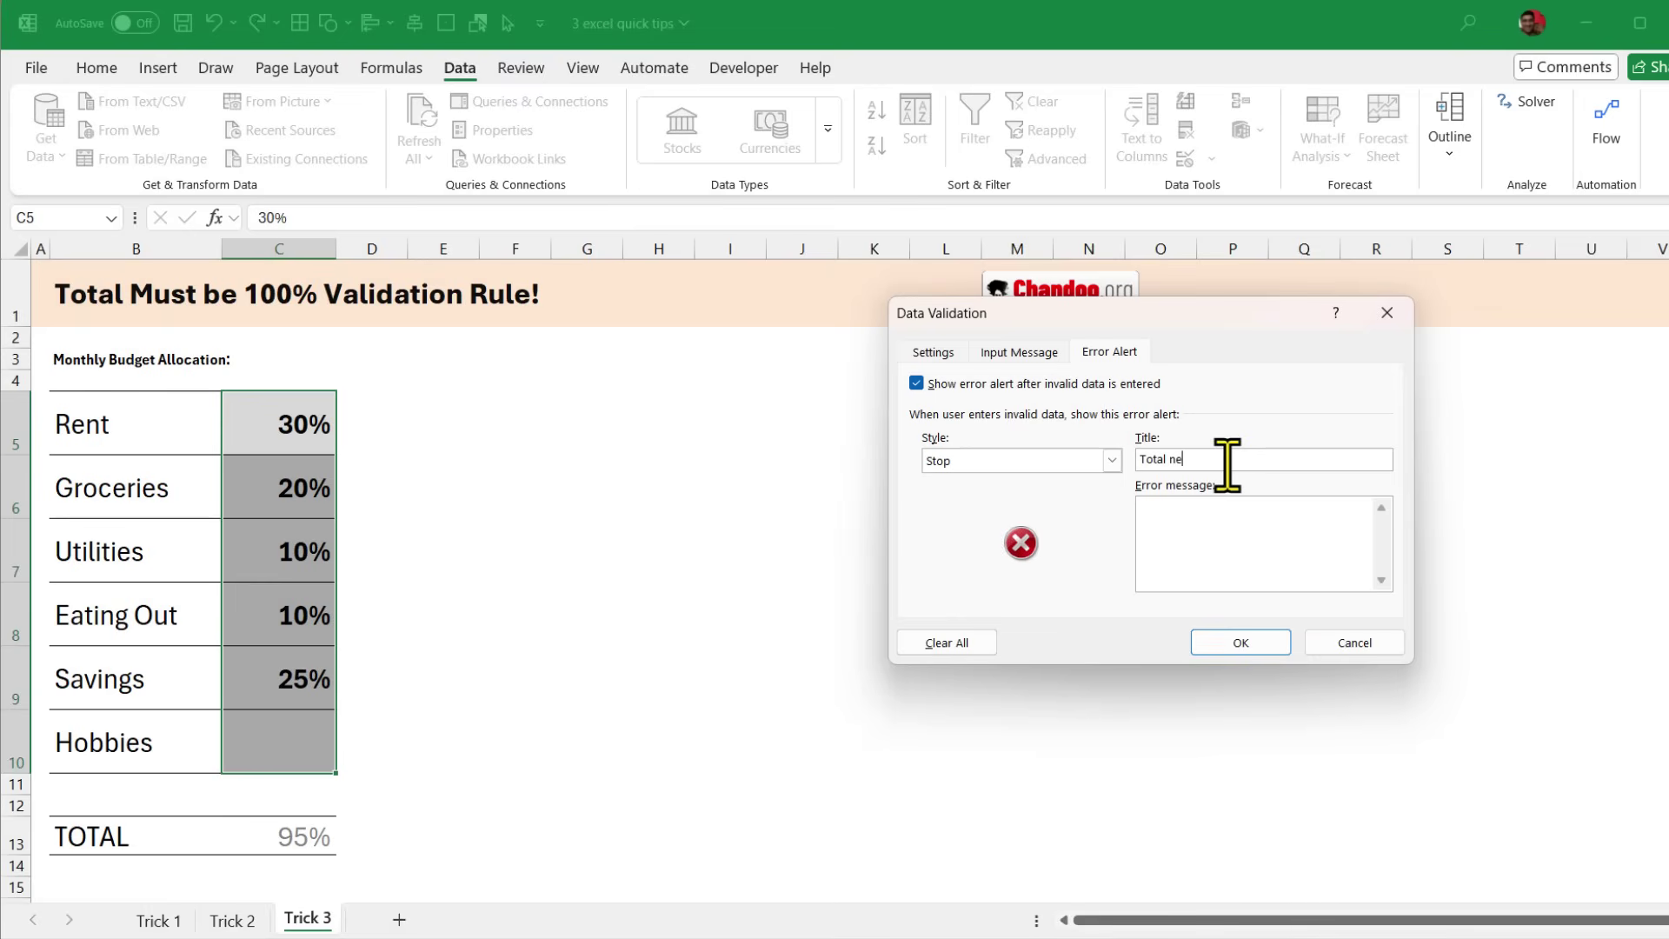
type("Total needs to 100%")
left_click(1213, 533)
type("Your v")
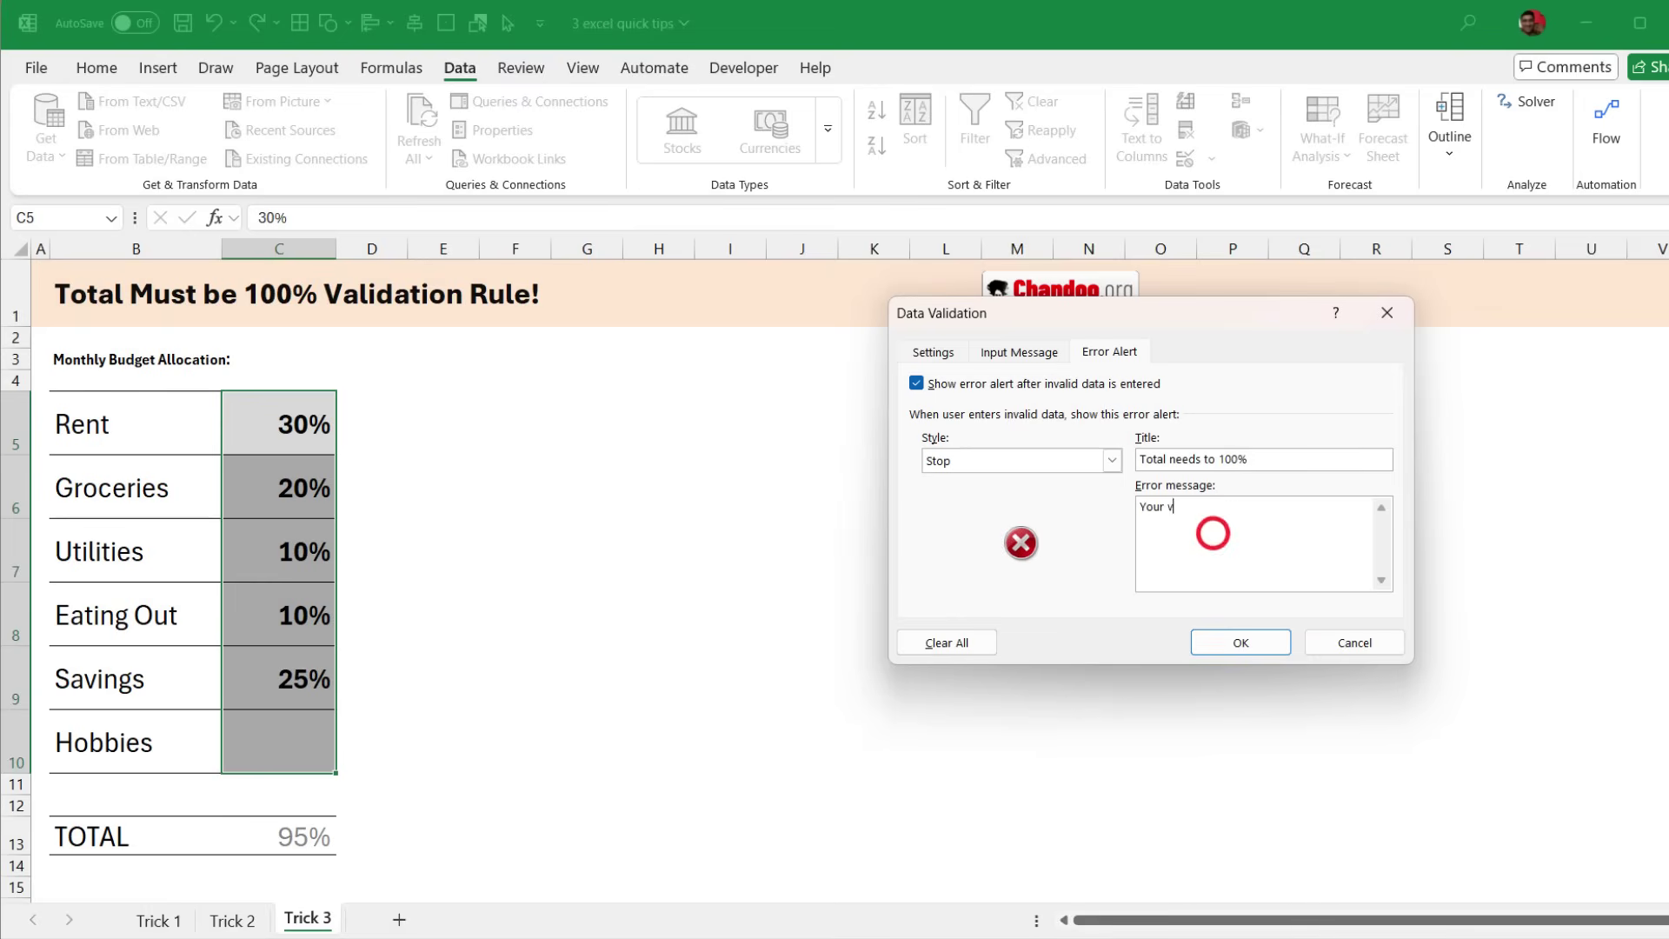
type("alues need to add up to 100%")
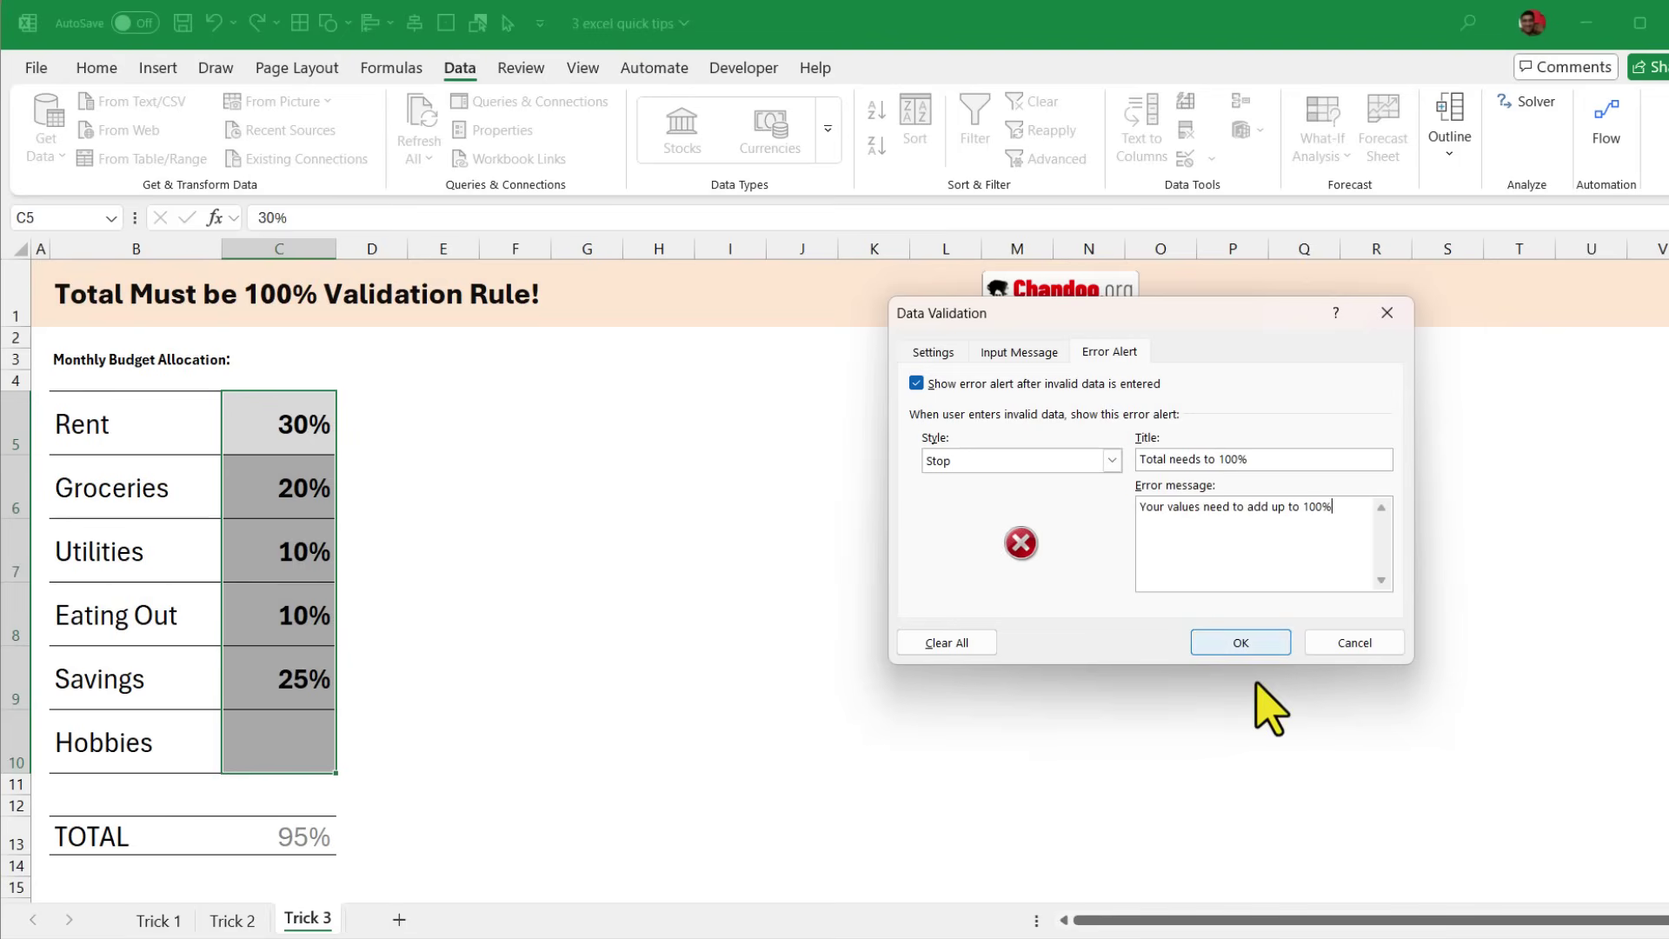
left_click(1241, 643)
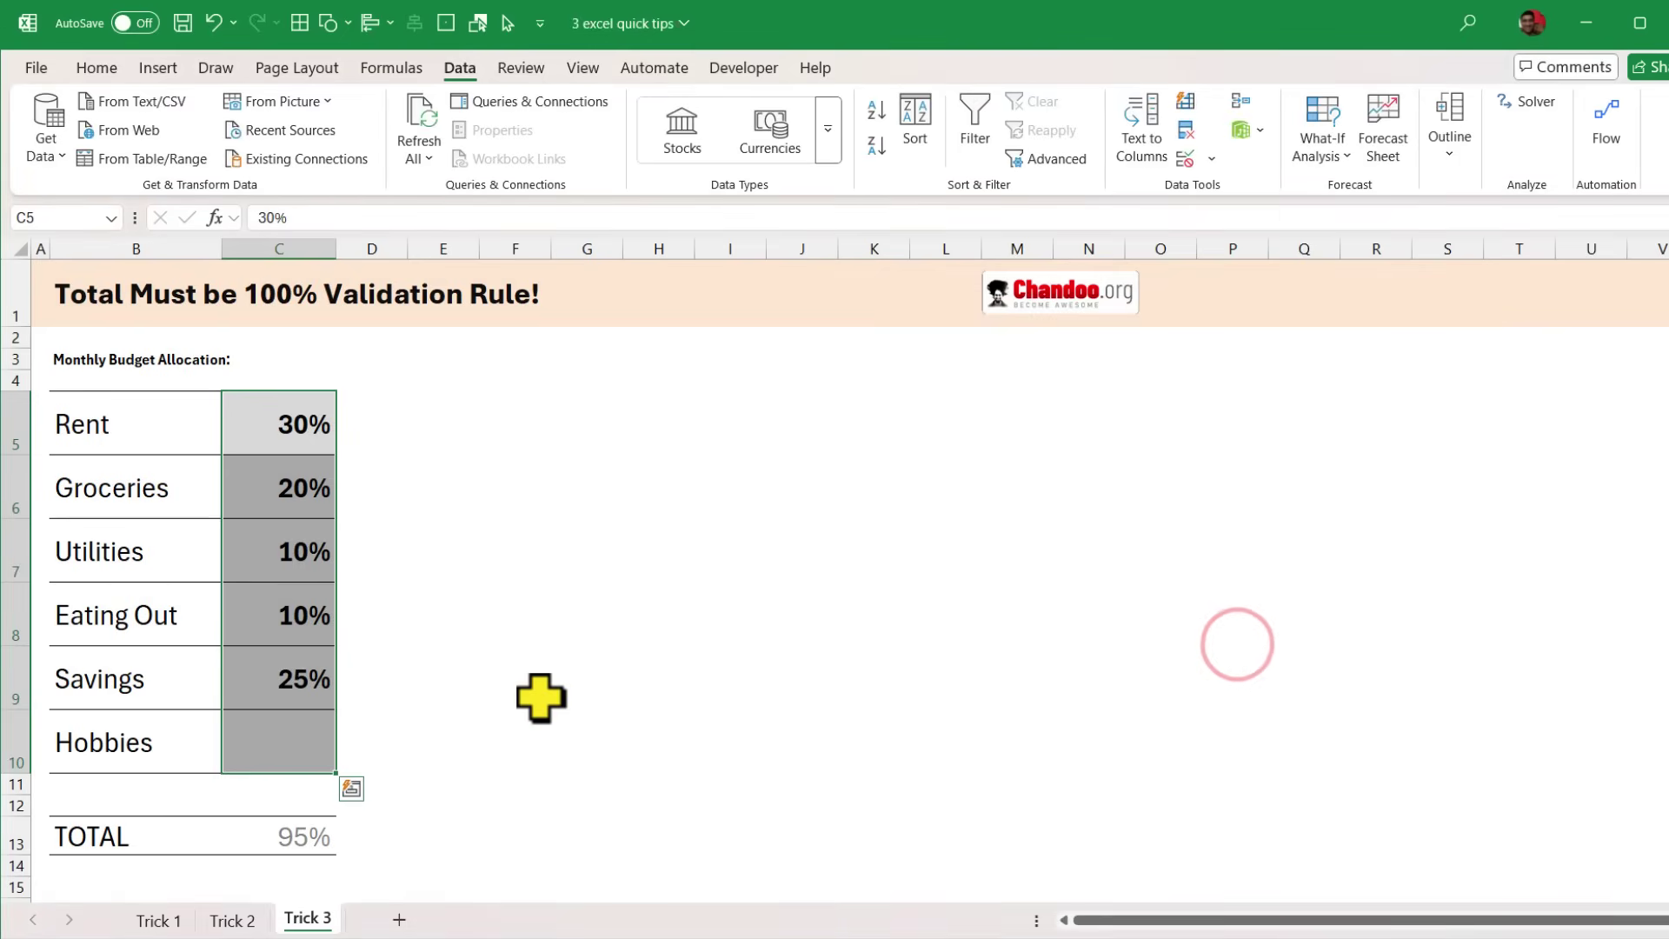
- Test 10% in Hobbies C10, then cancel the rejected entry
left_click(269, 755)
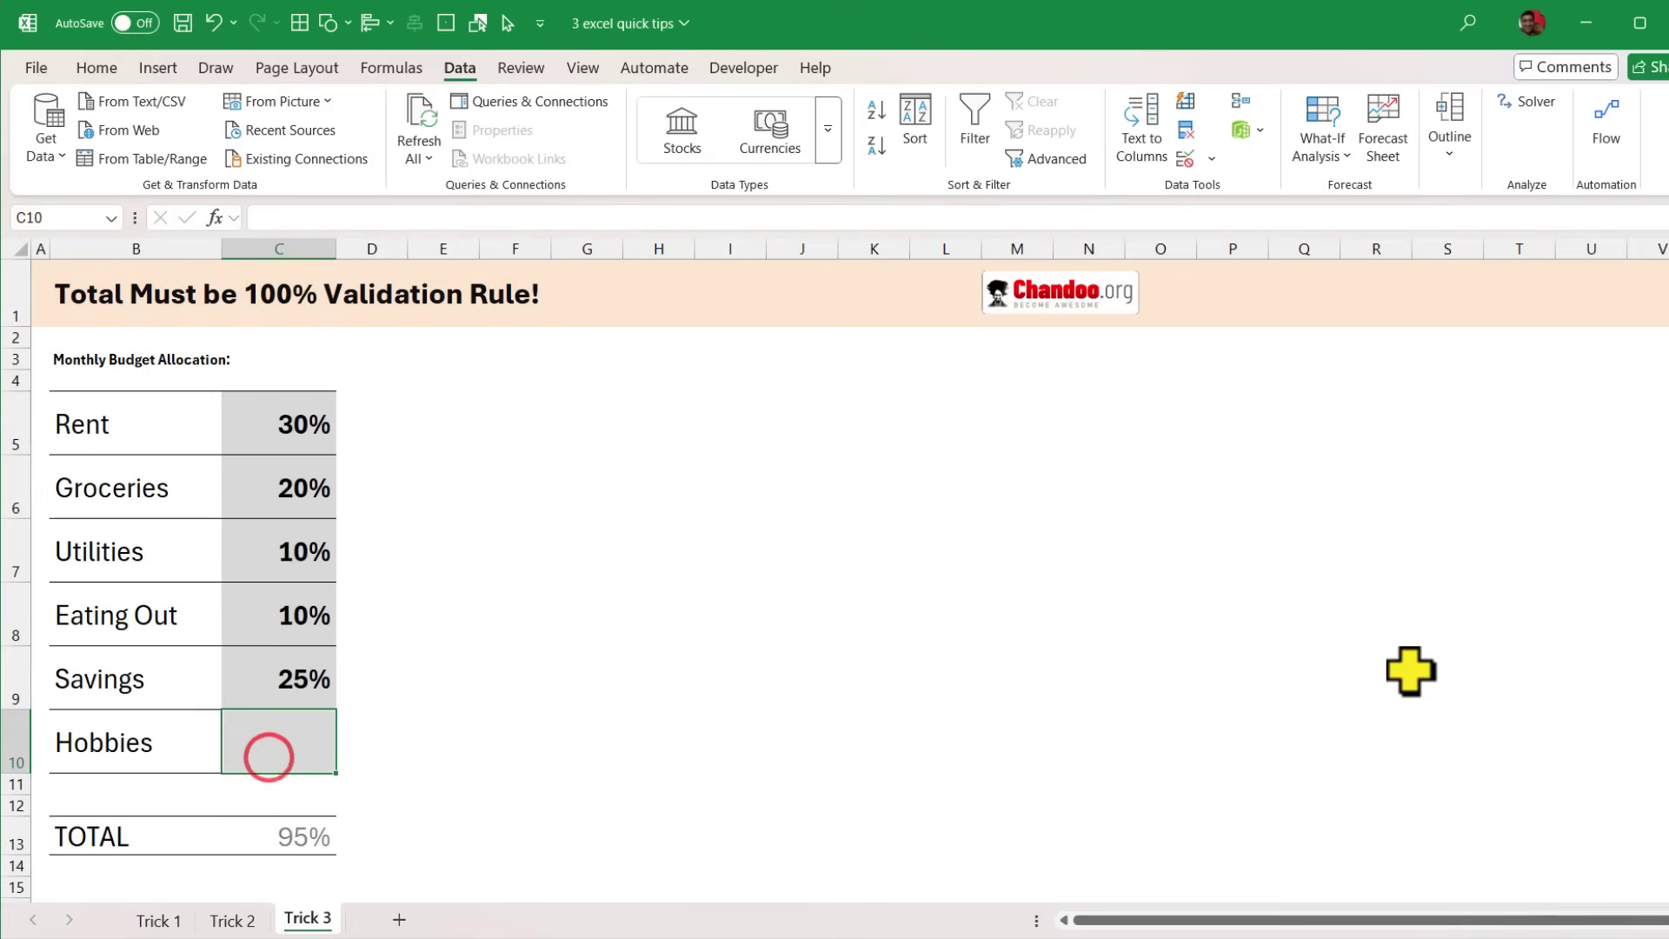
type("10")
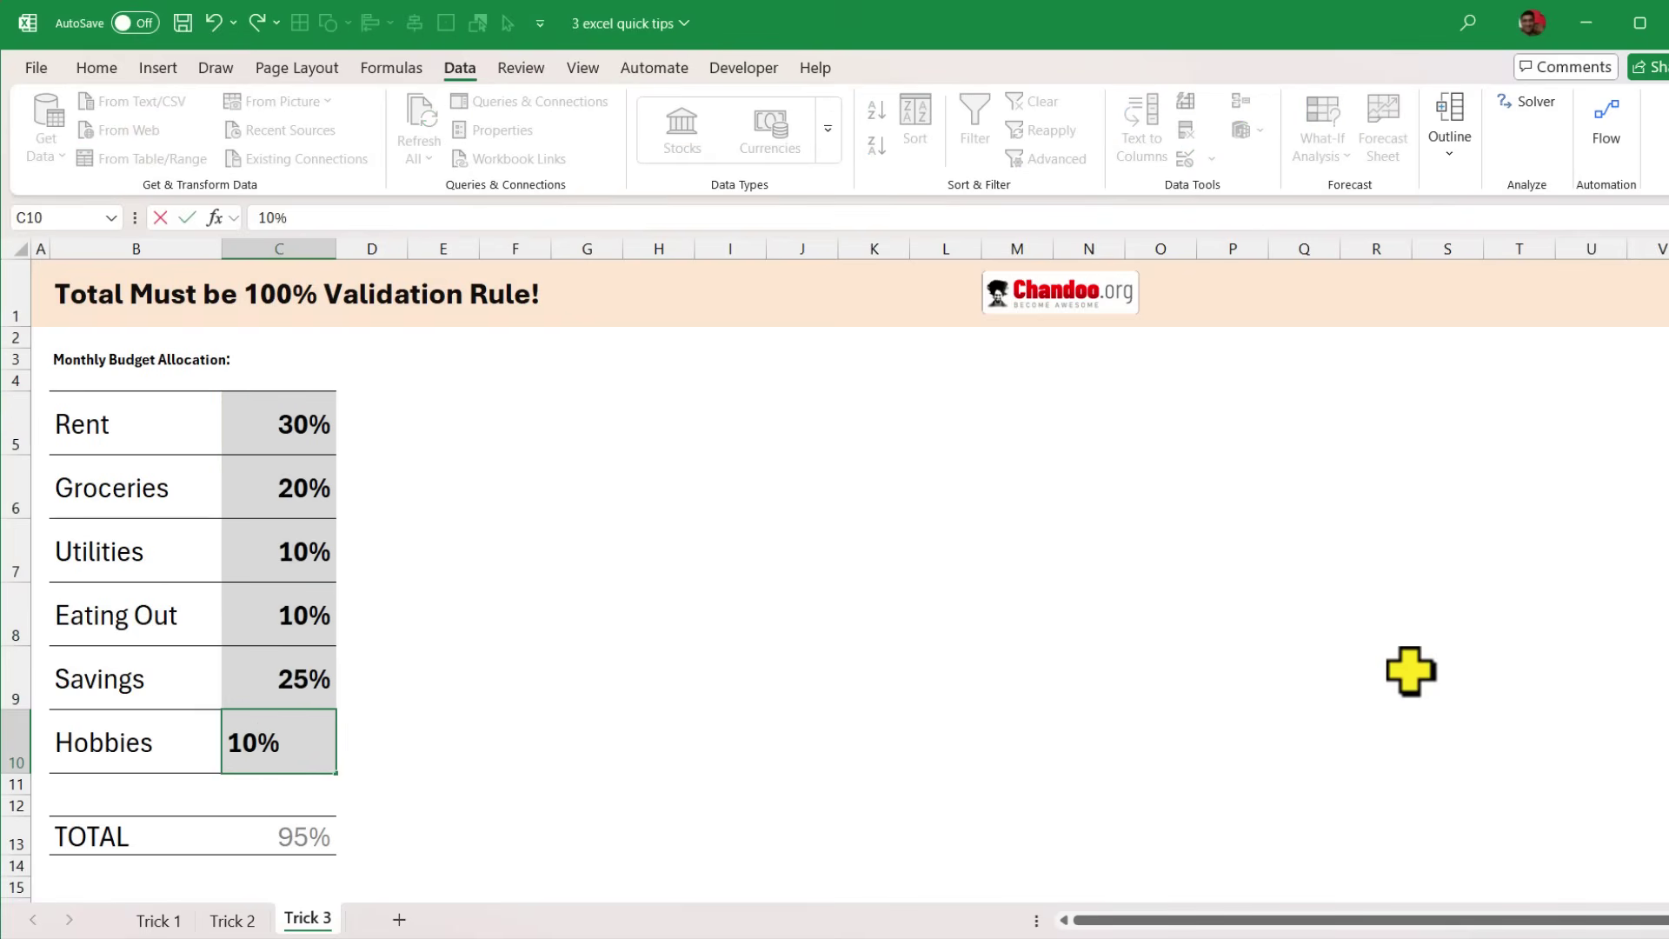
key("Return")
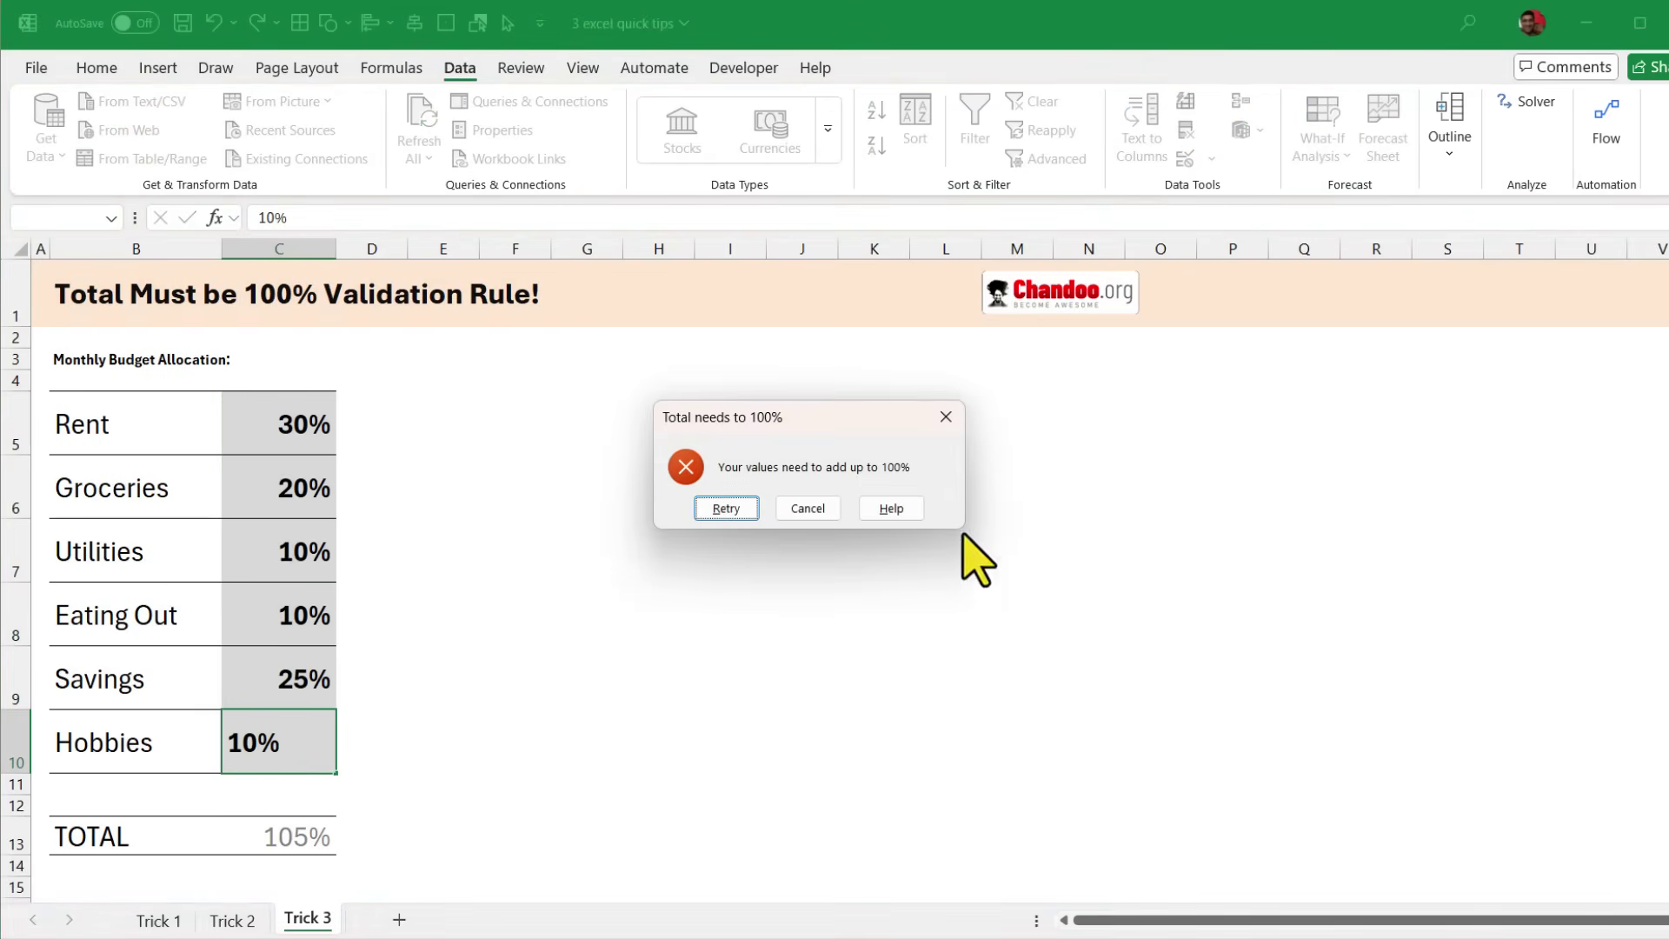
left_click(795, 506)
- Clear Groceries through Savings, then enter 30% for Groceries and 20% for Utilities
left_click_drag(278, 482, 276, 678)
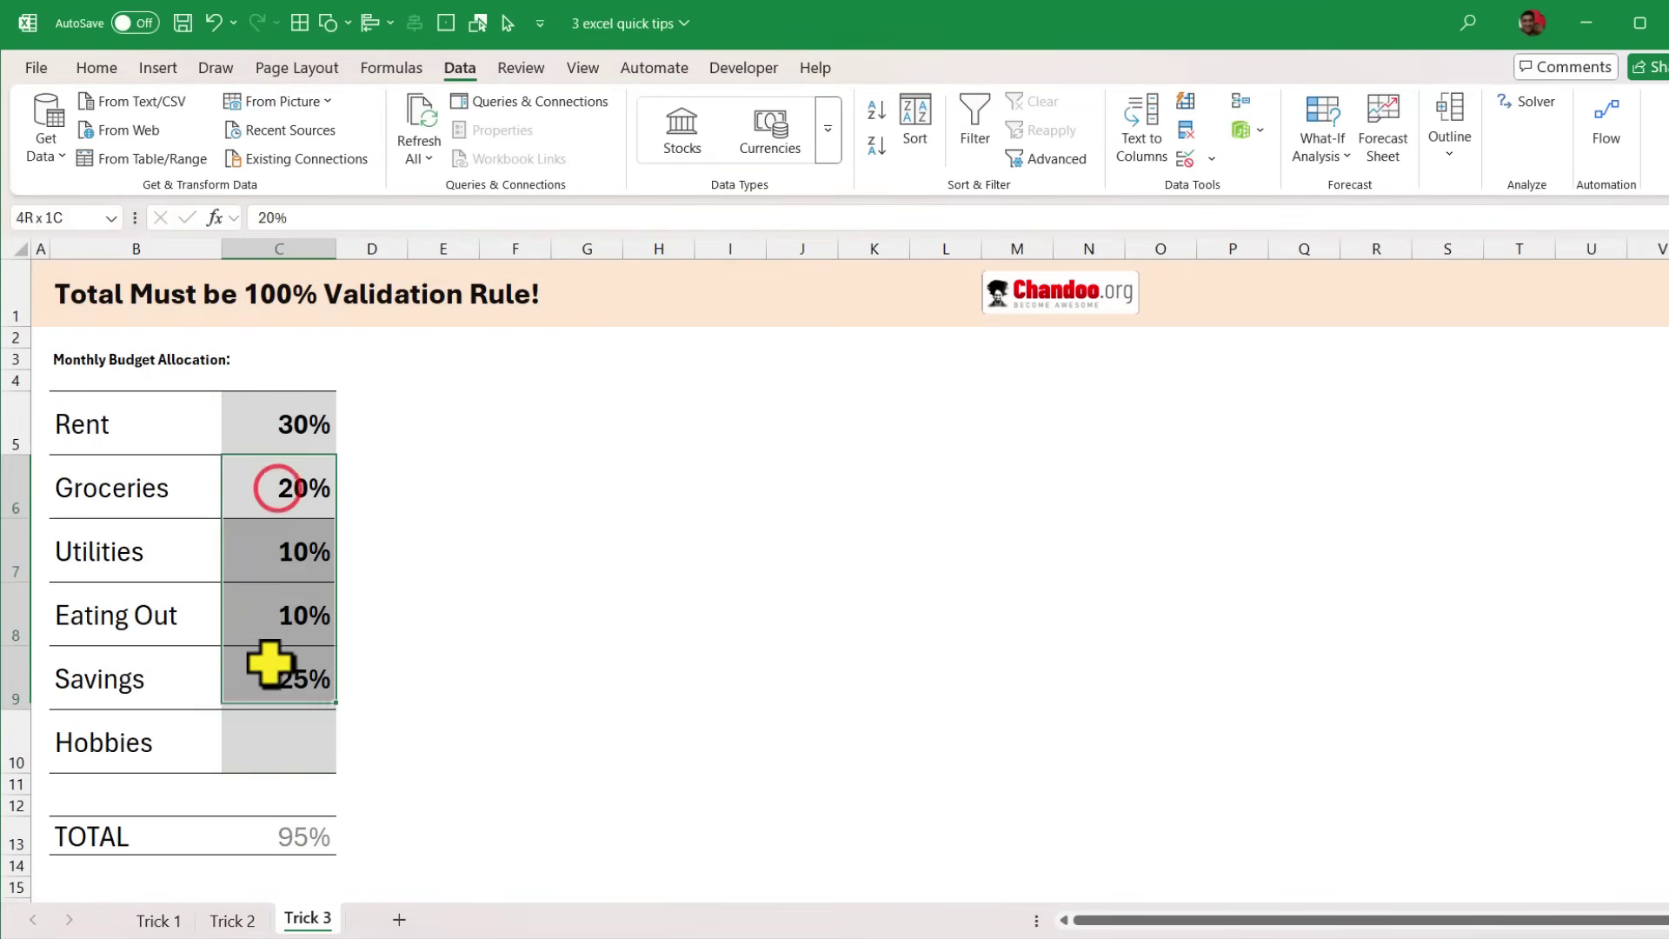
key("Delete")
left_click(278, 486)
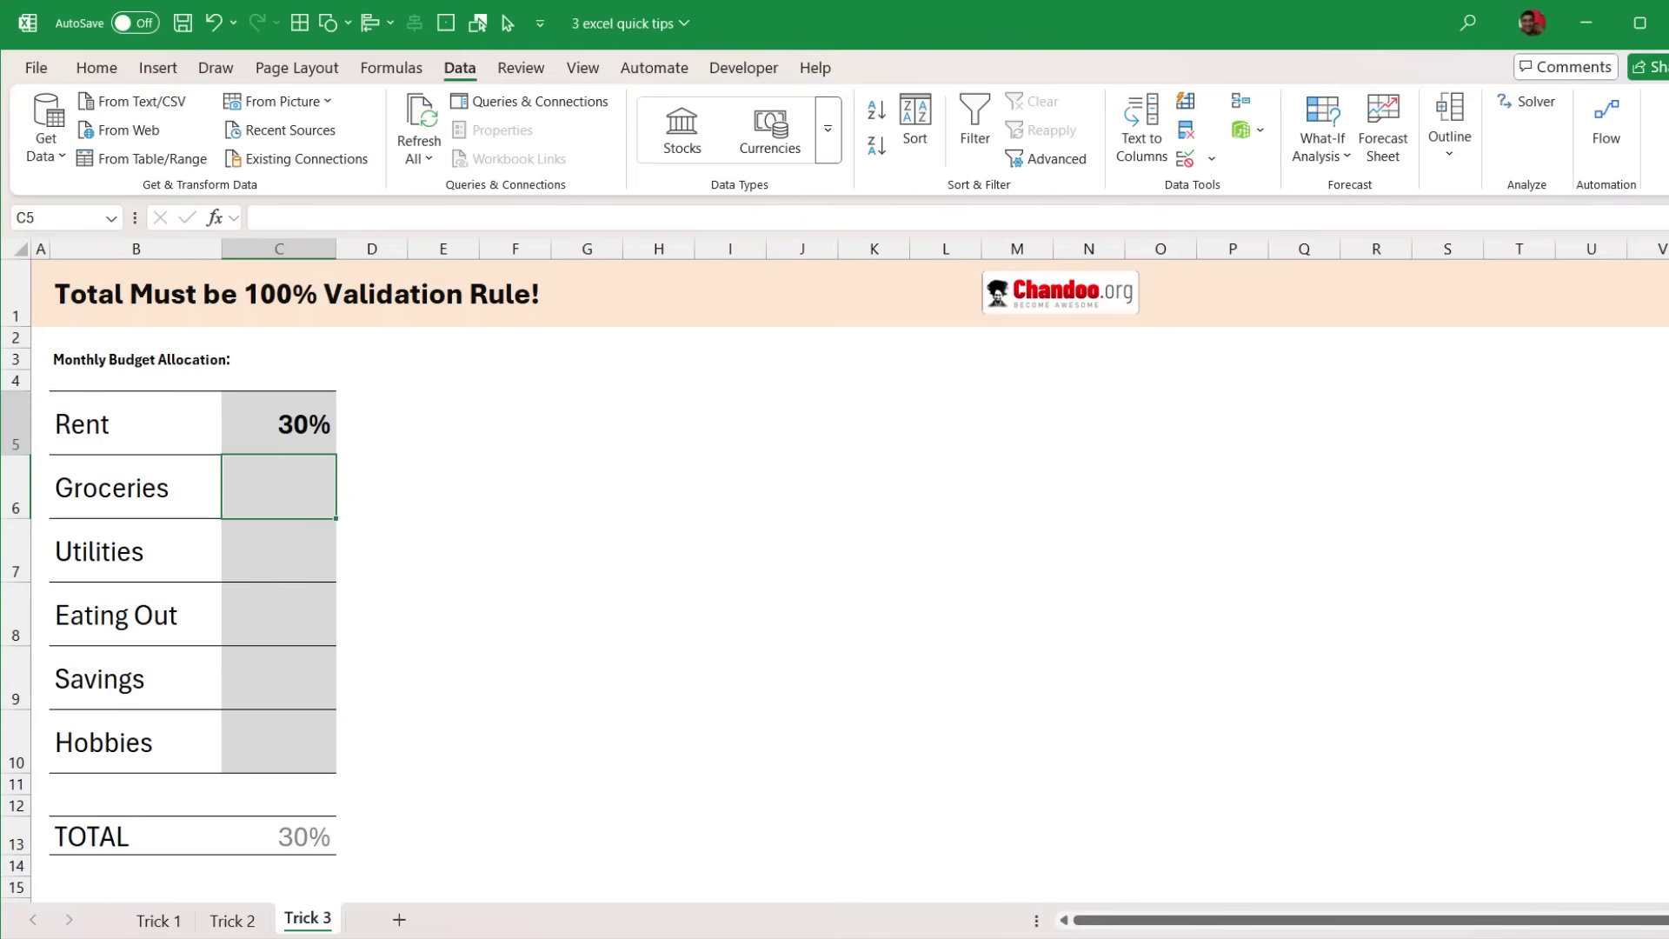
left_click(278, 423)
left_click(278, 487)
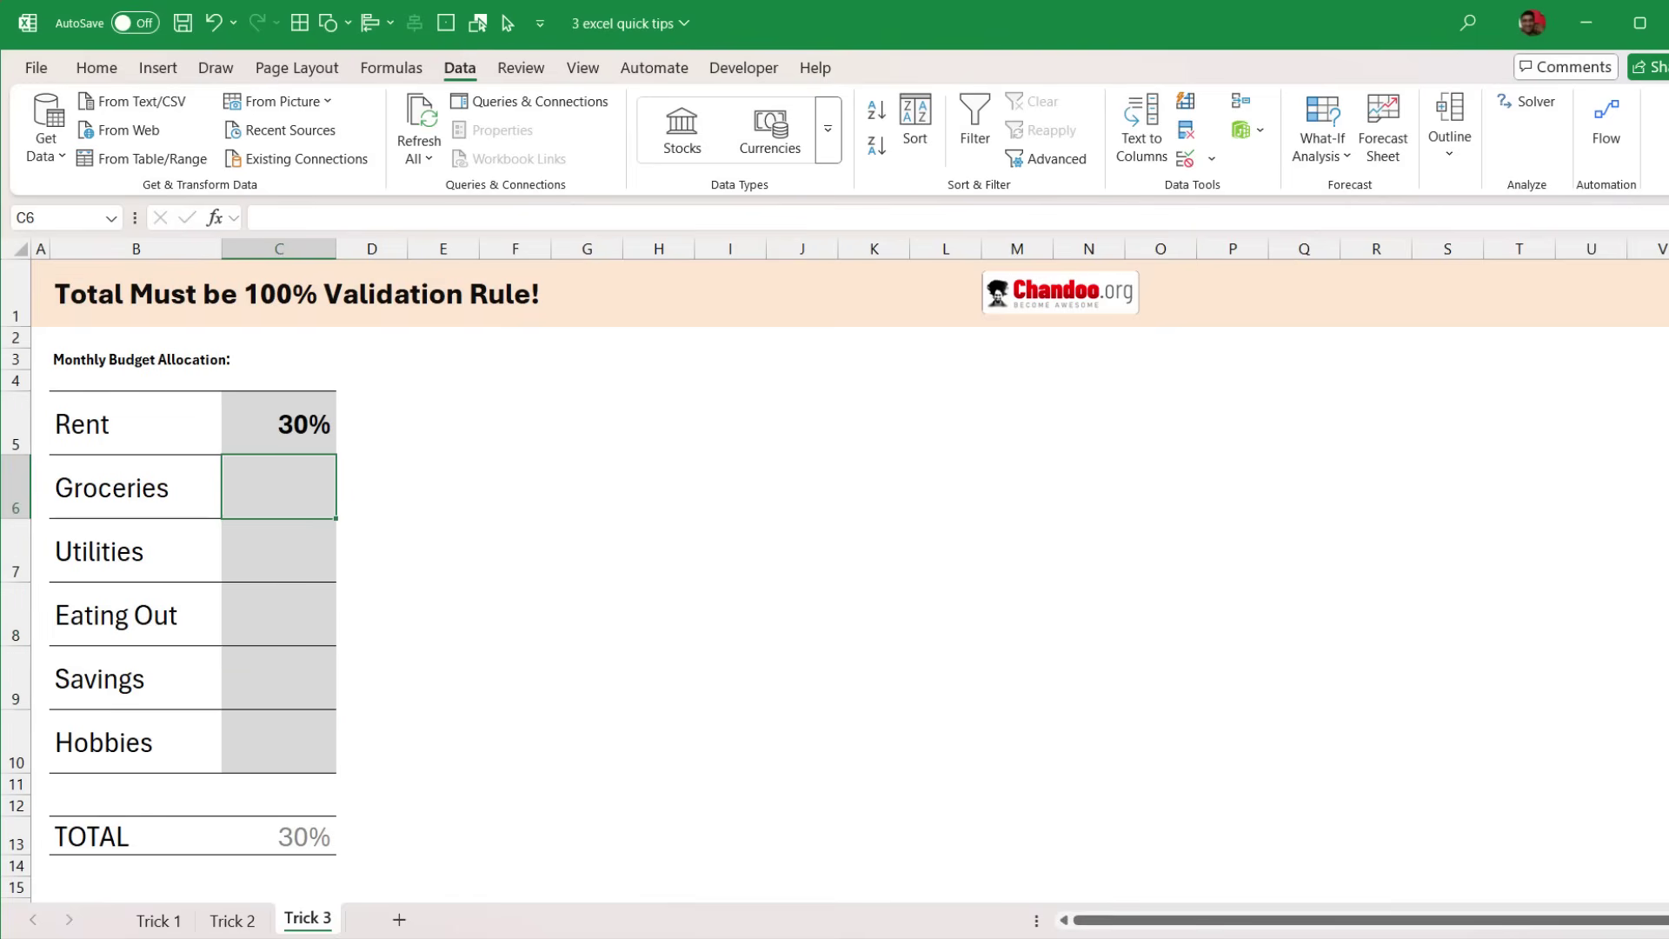
type("30%")
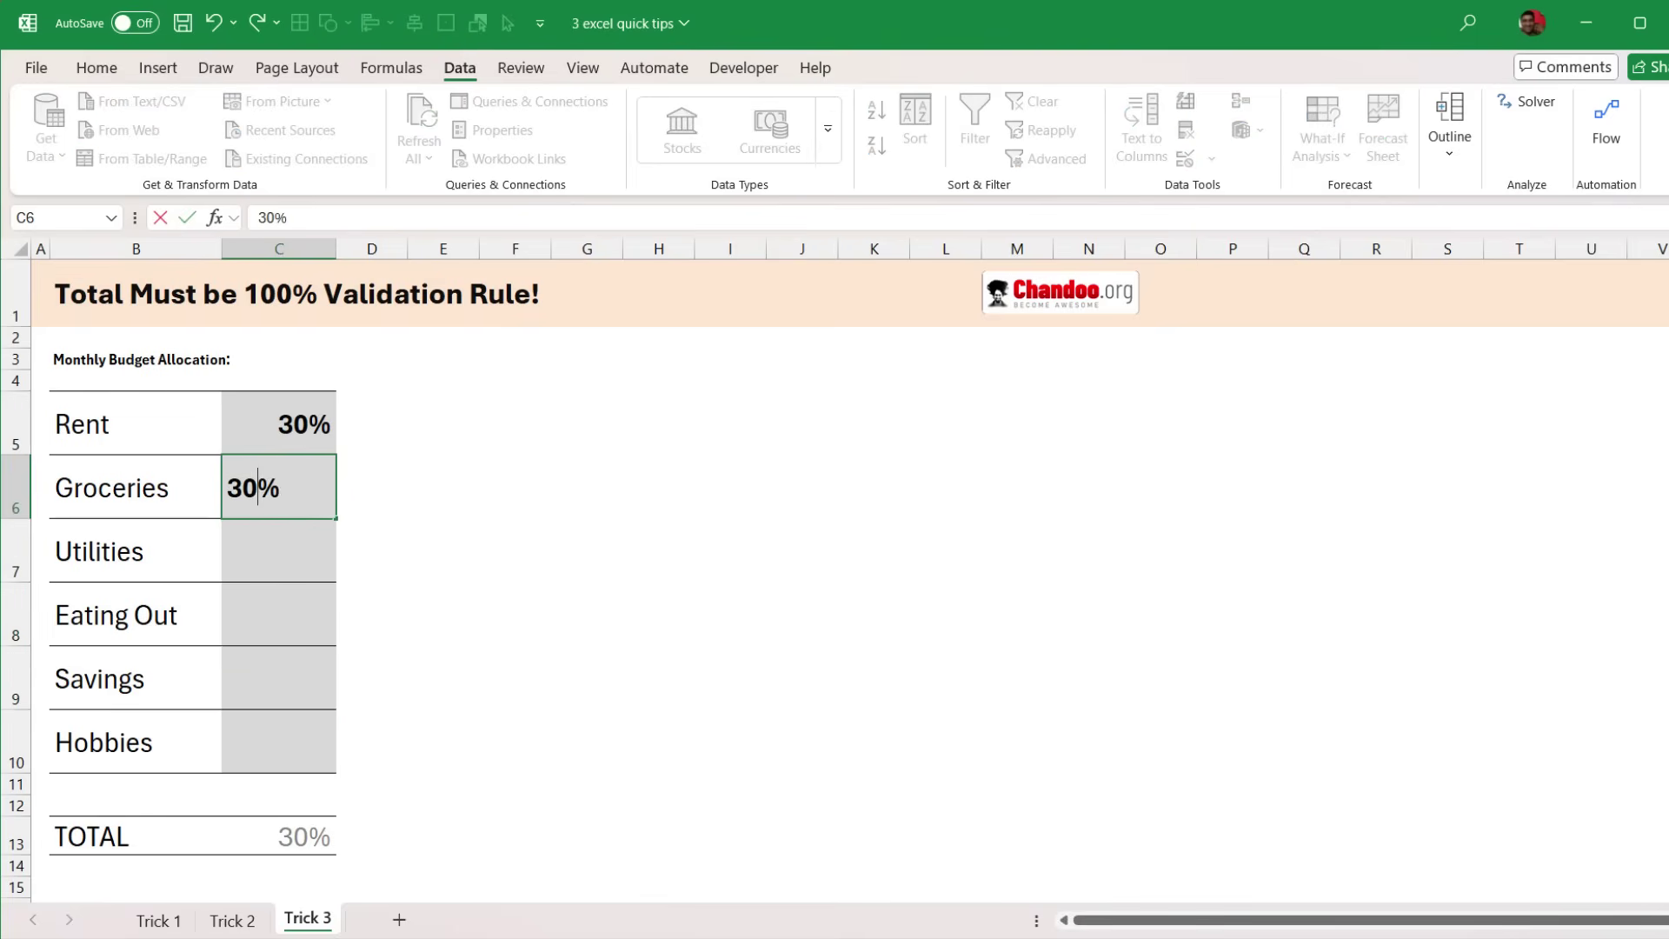
key("Return")
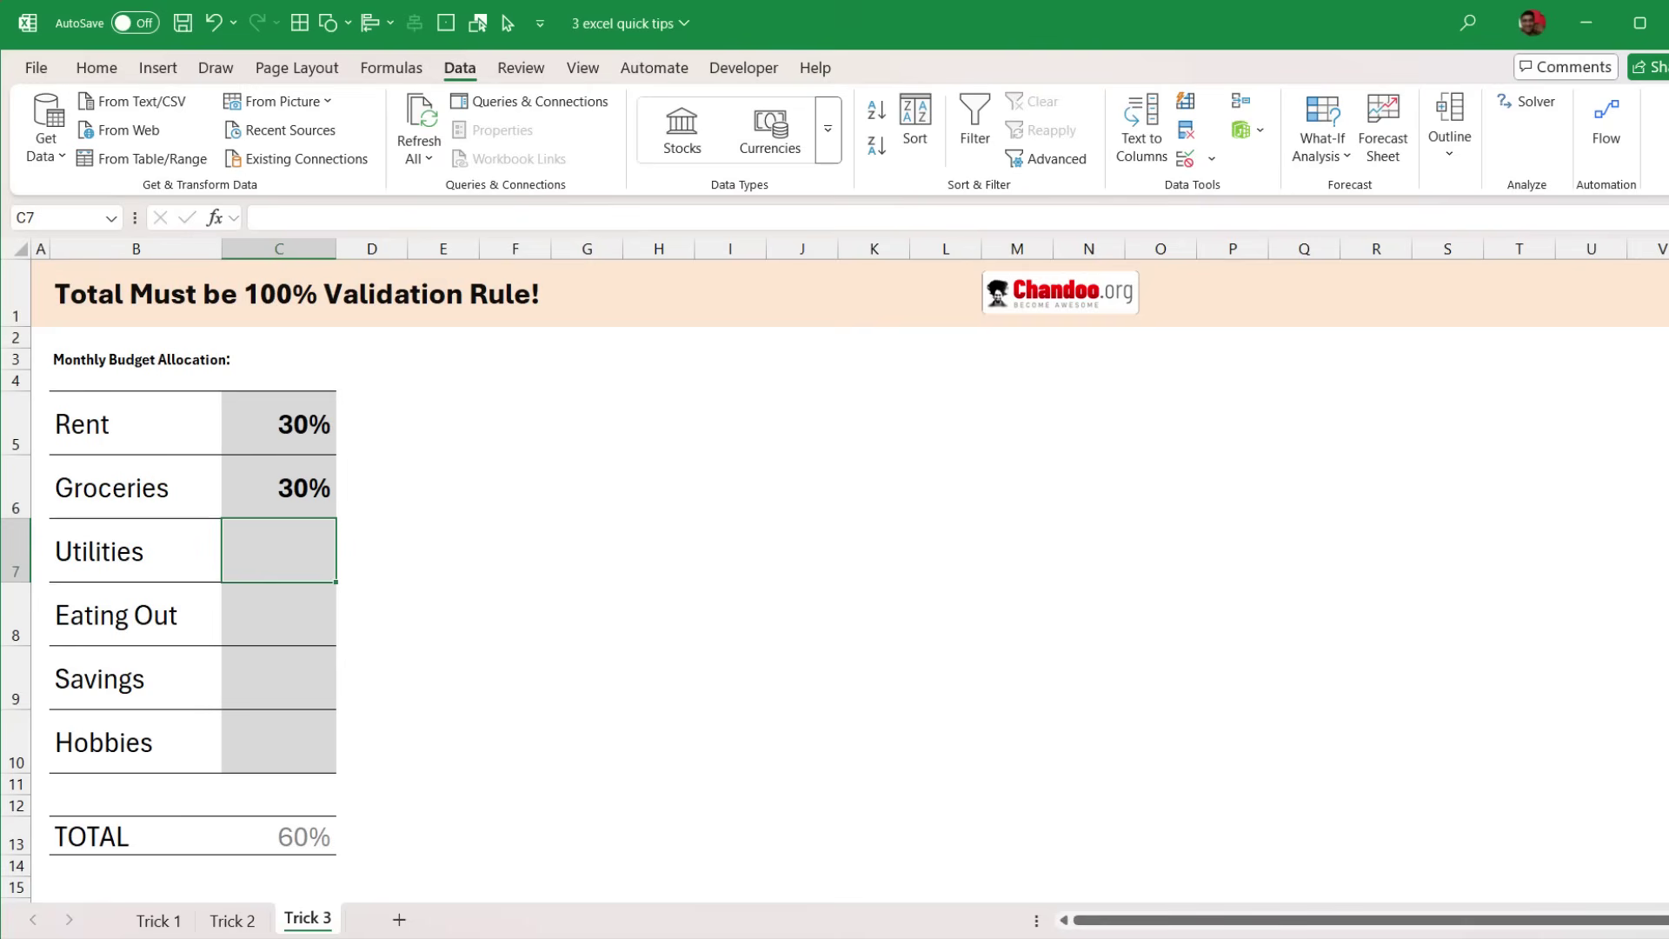
type("20%")
key("Return")
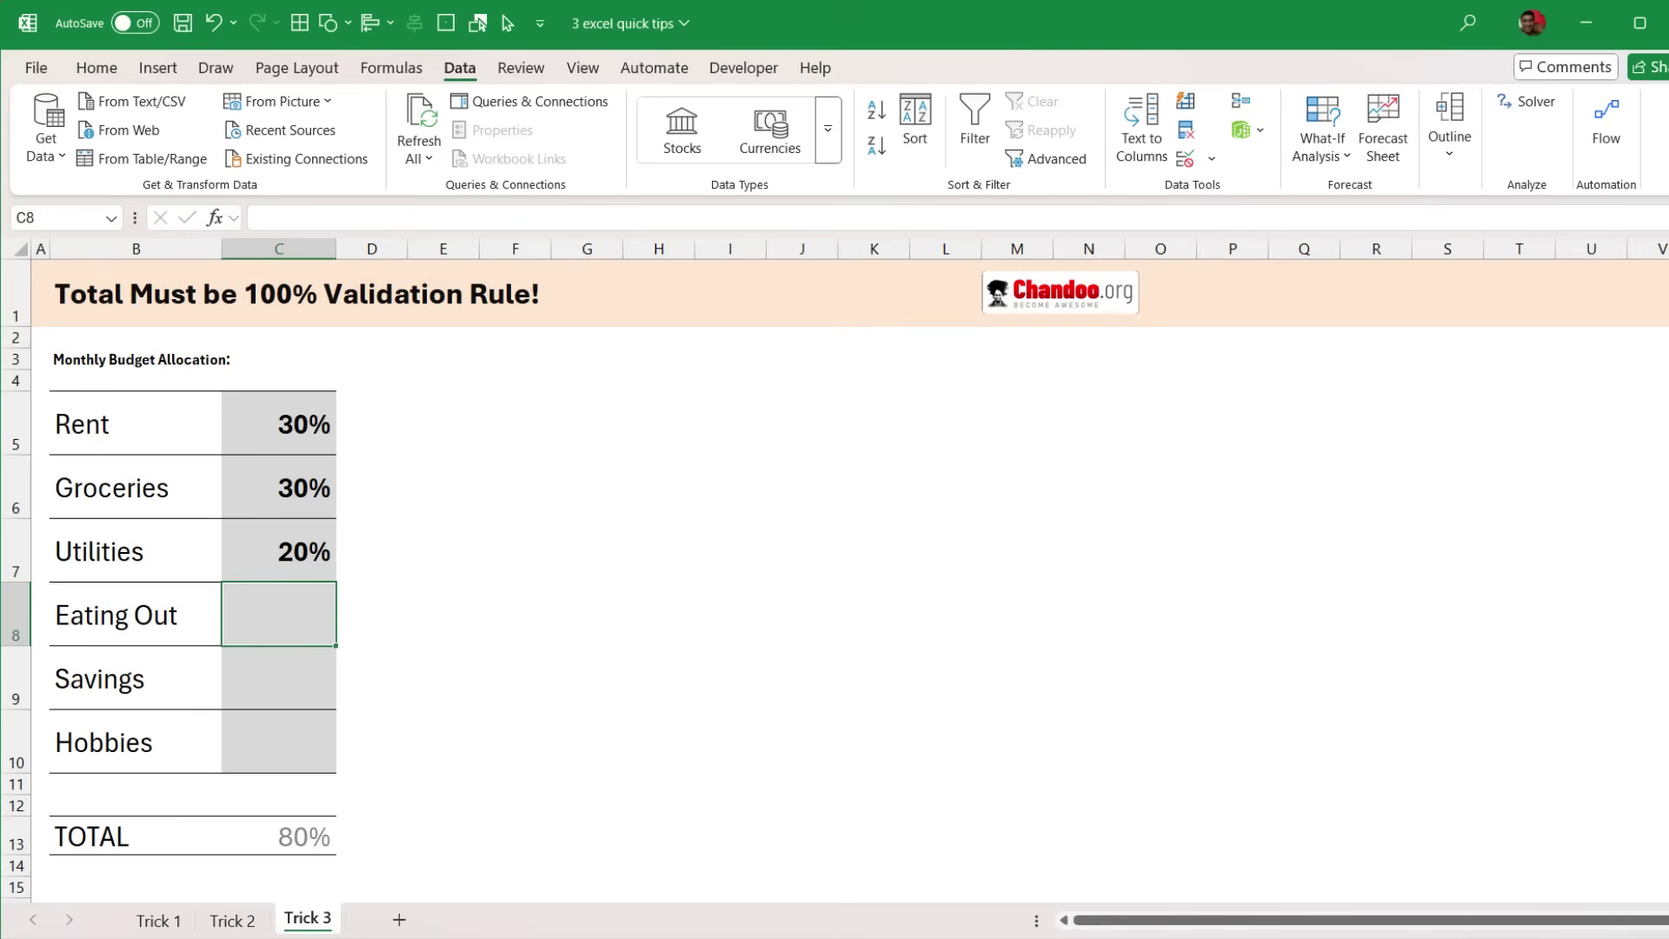
- Enter 10% each for Eating Out and Savings after 30% is refused; 1% Hobbies is also rejected
type("30%")
key("Return")
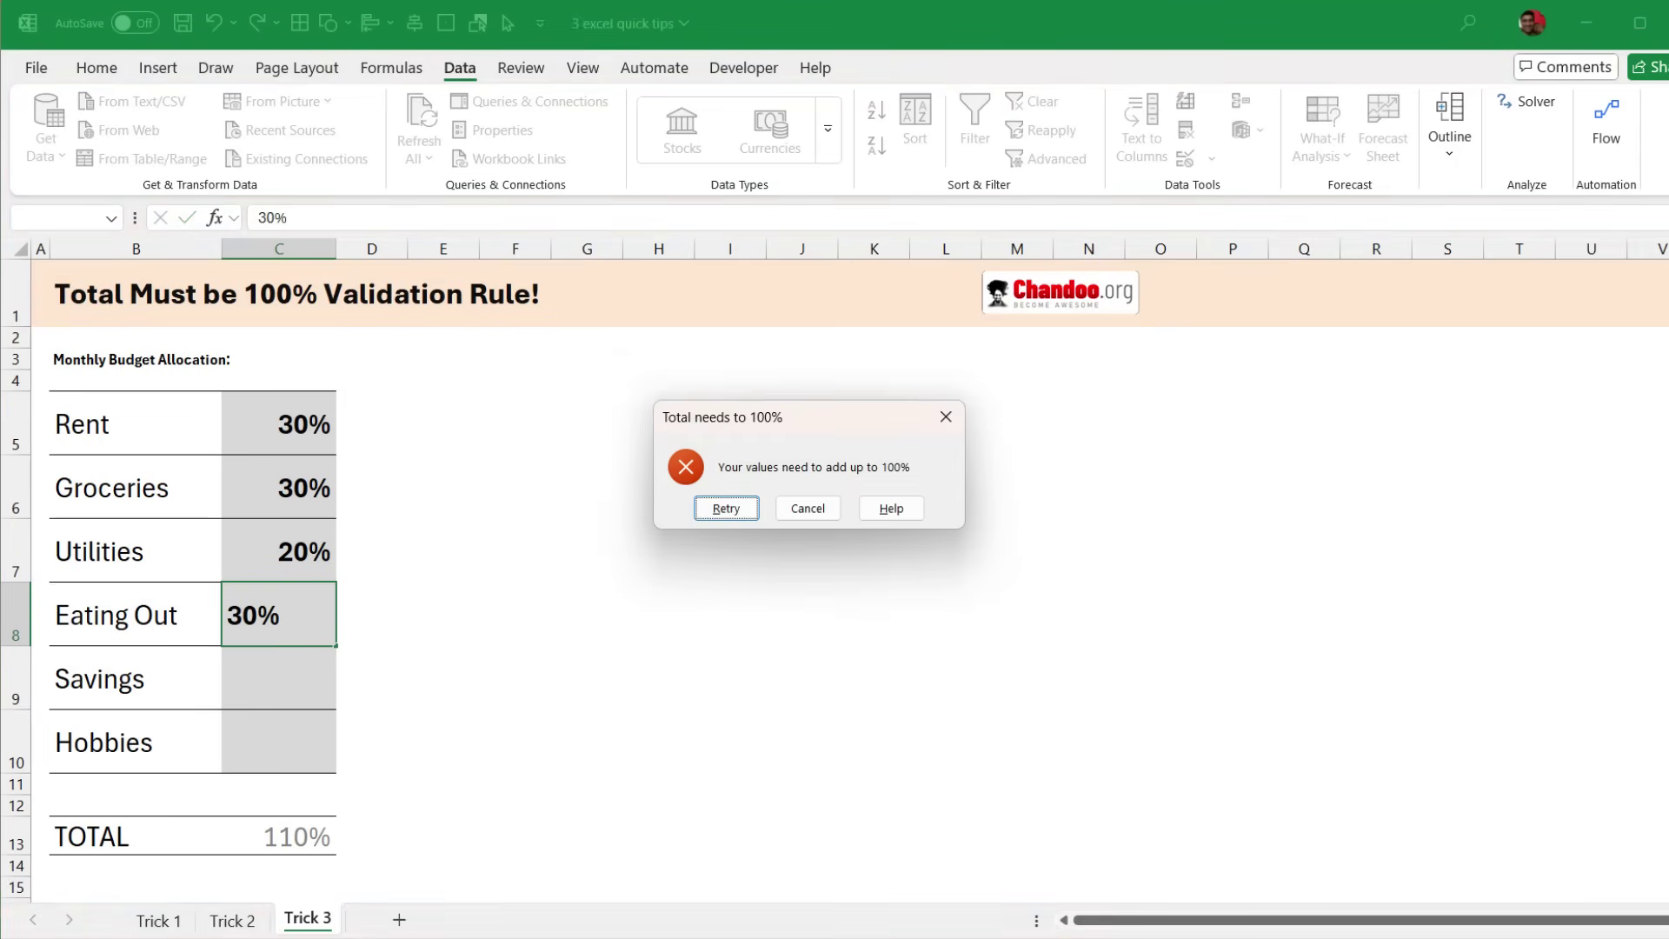
key("Escape")
type("10%")
key("Return")
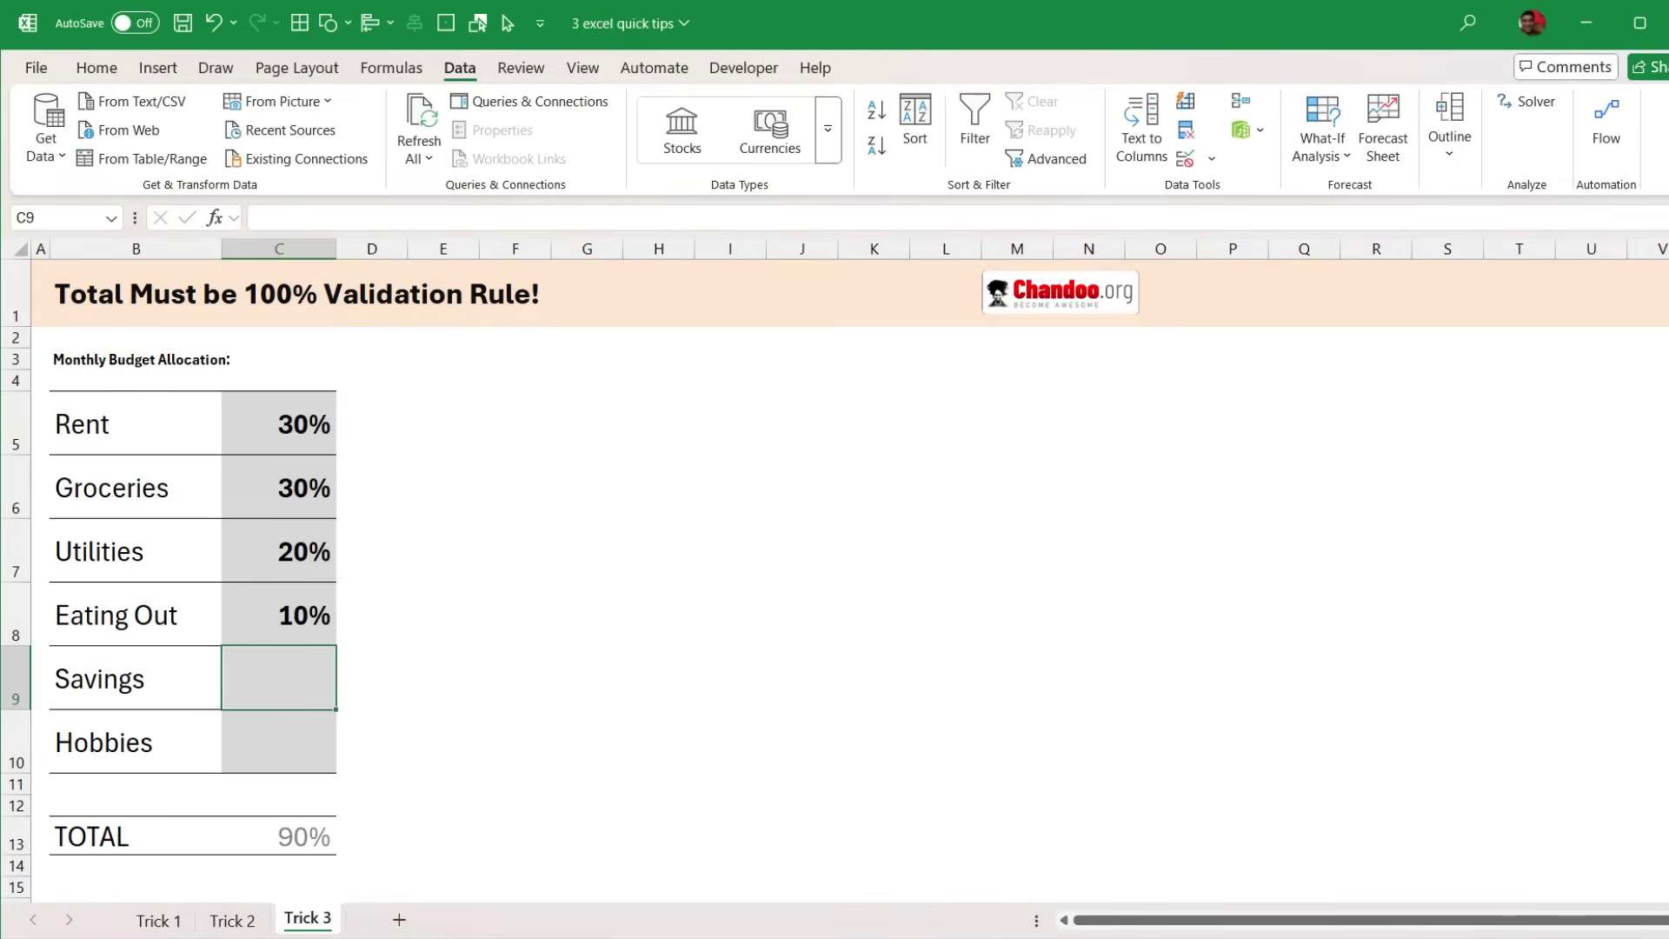
type("10%")
key("Return")
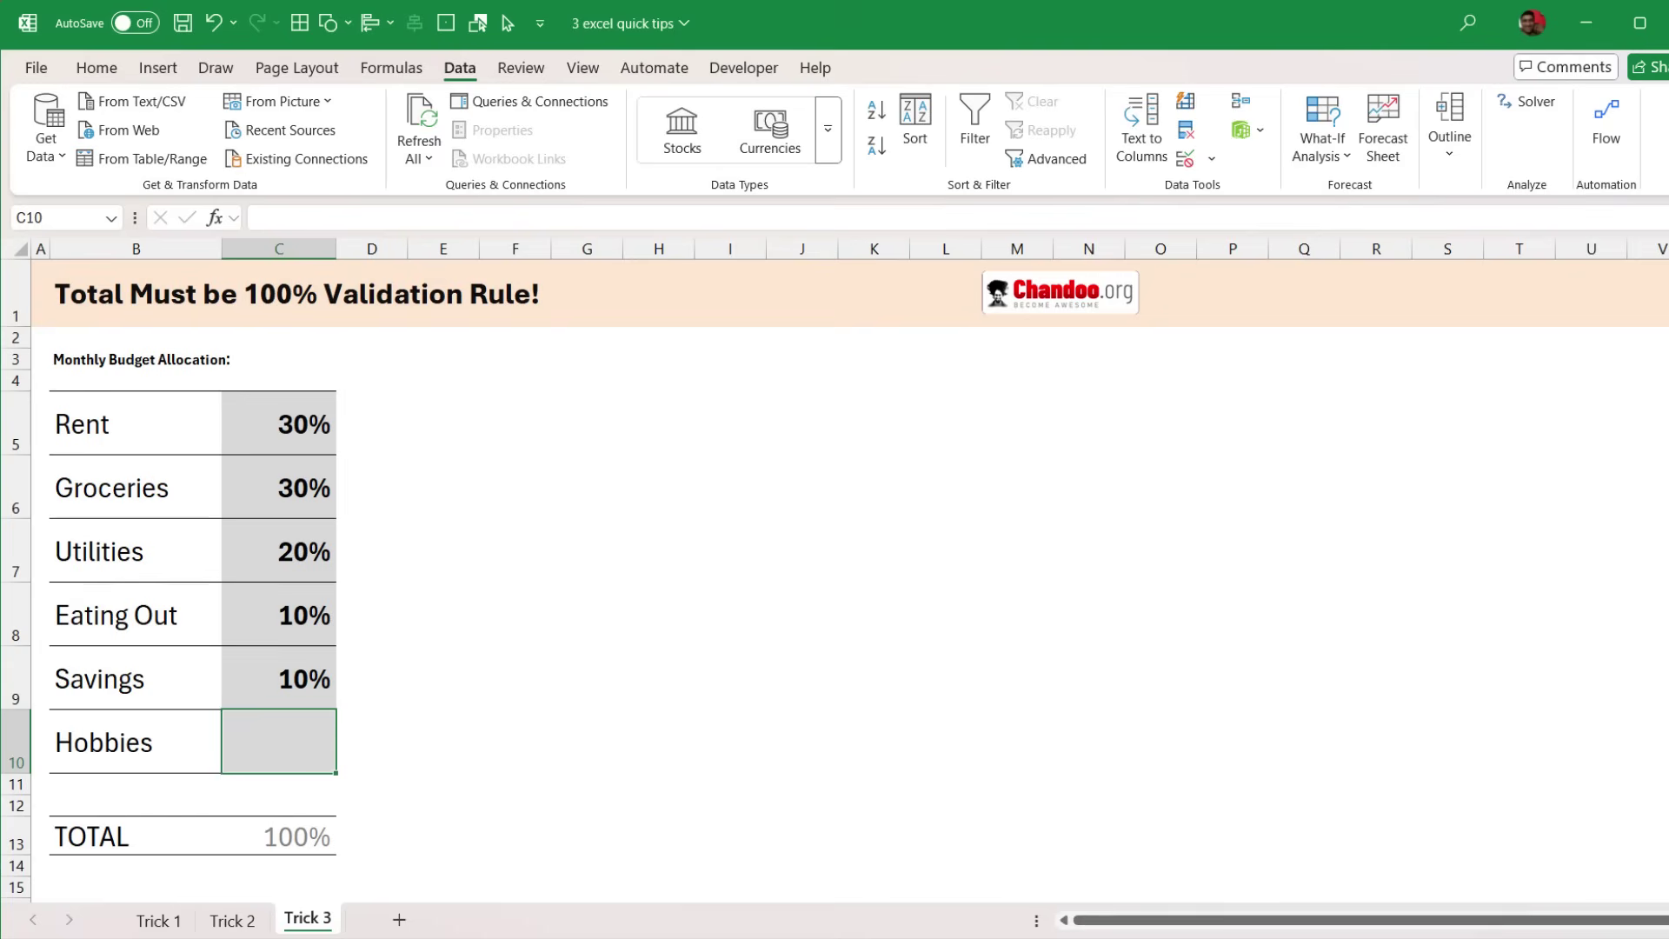
type("1%")
key("Return")
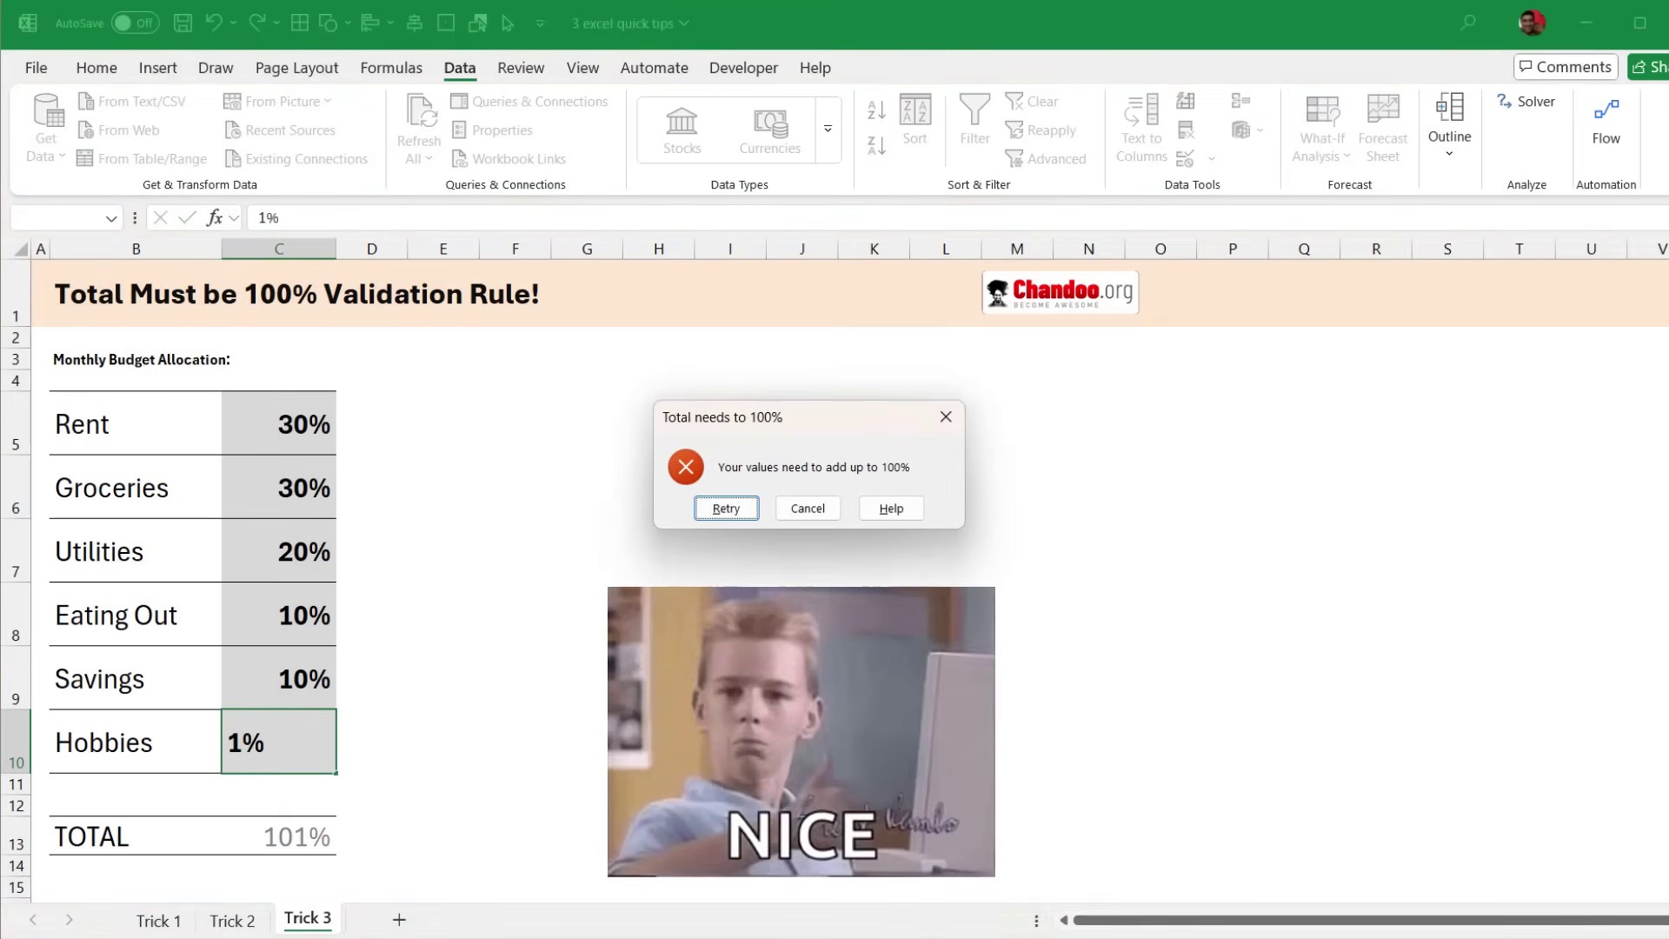
key("Escape")
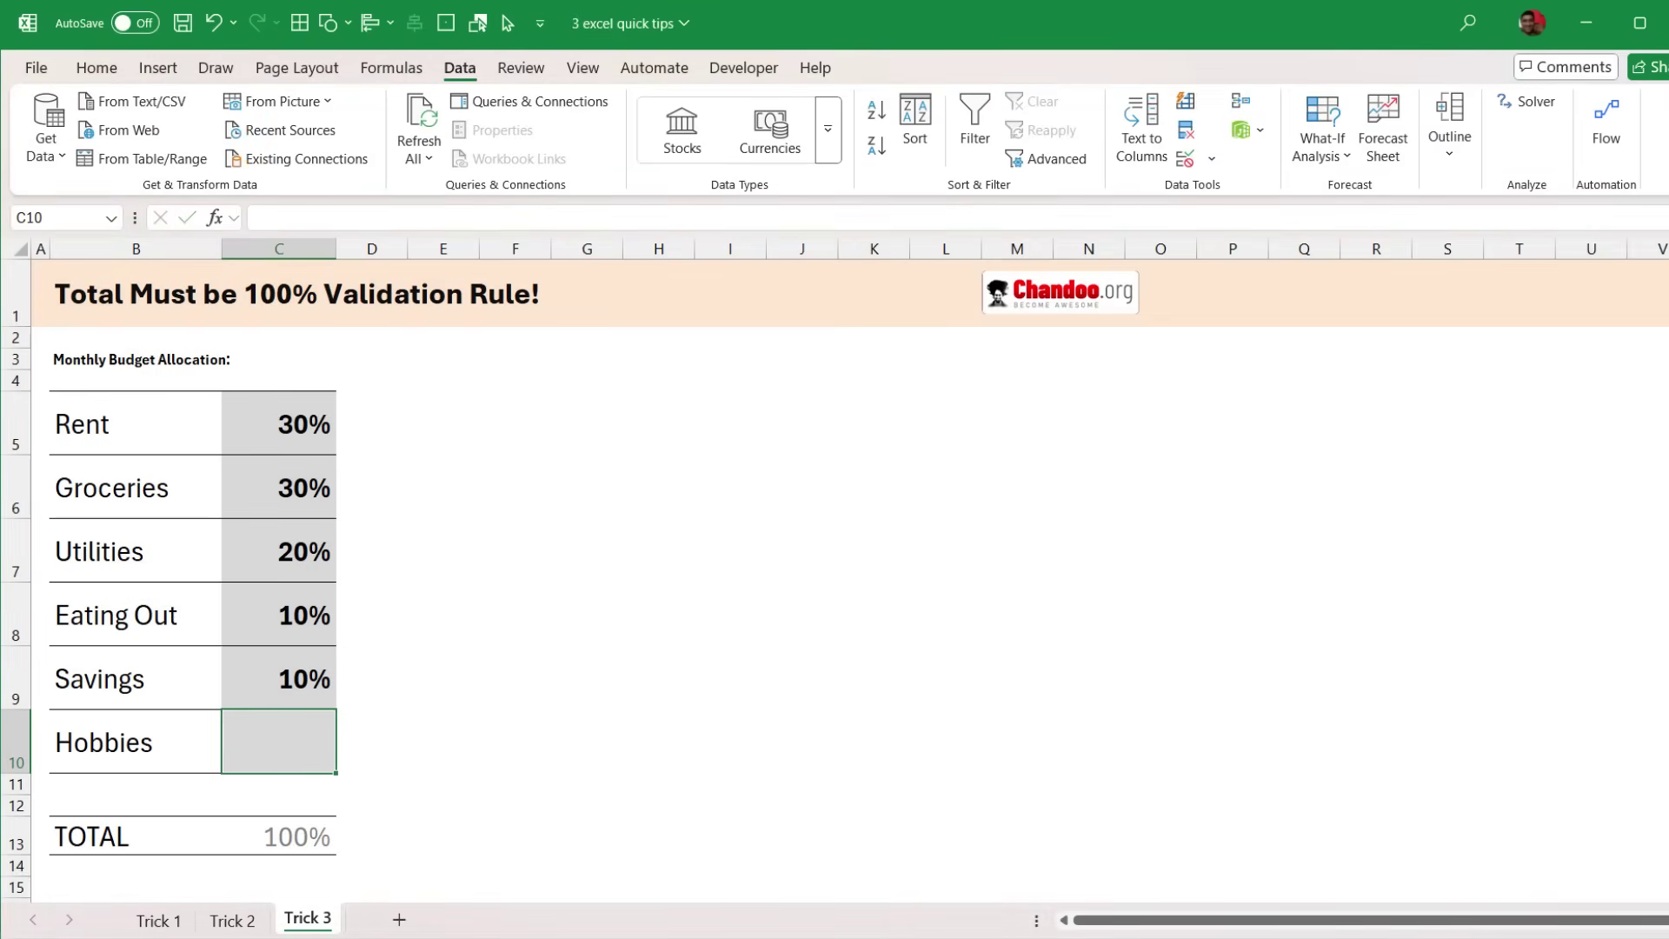